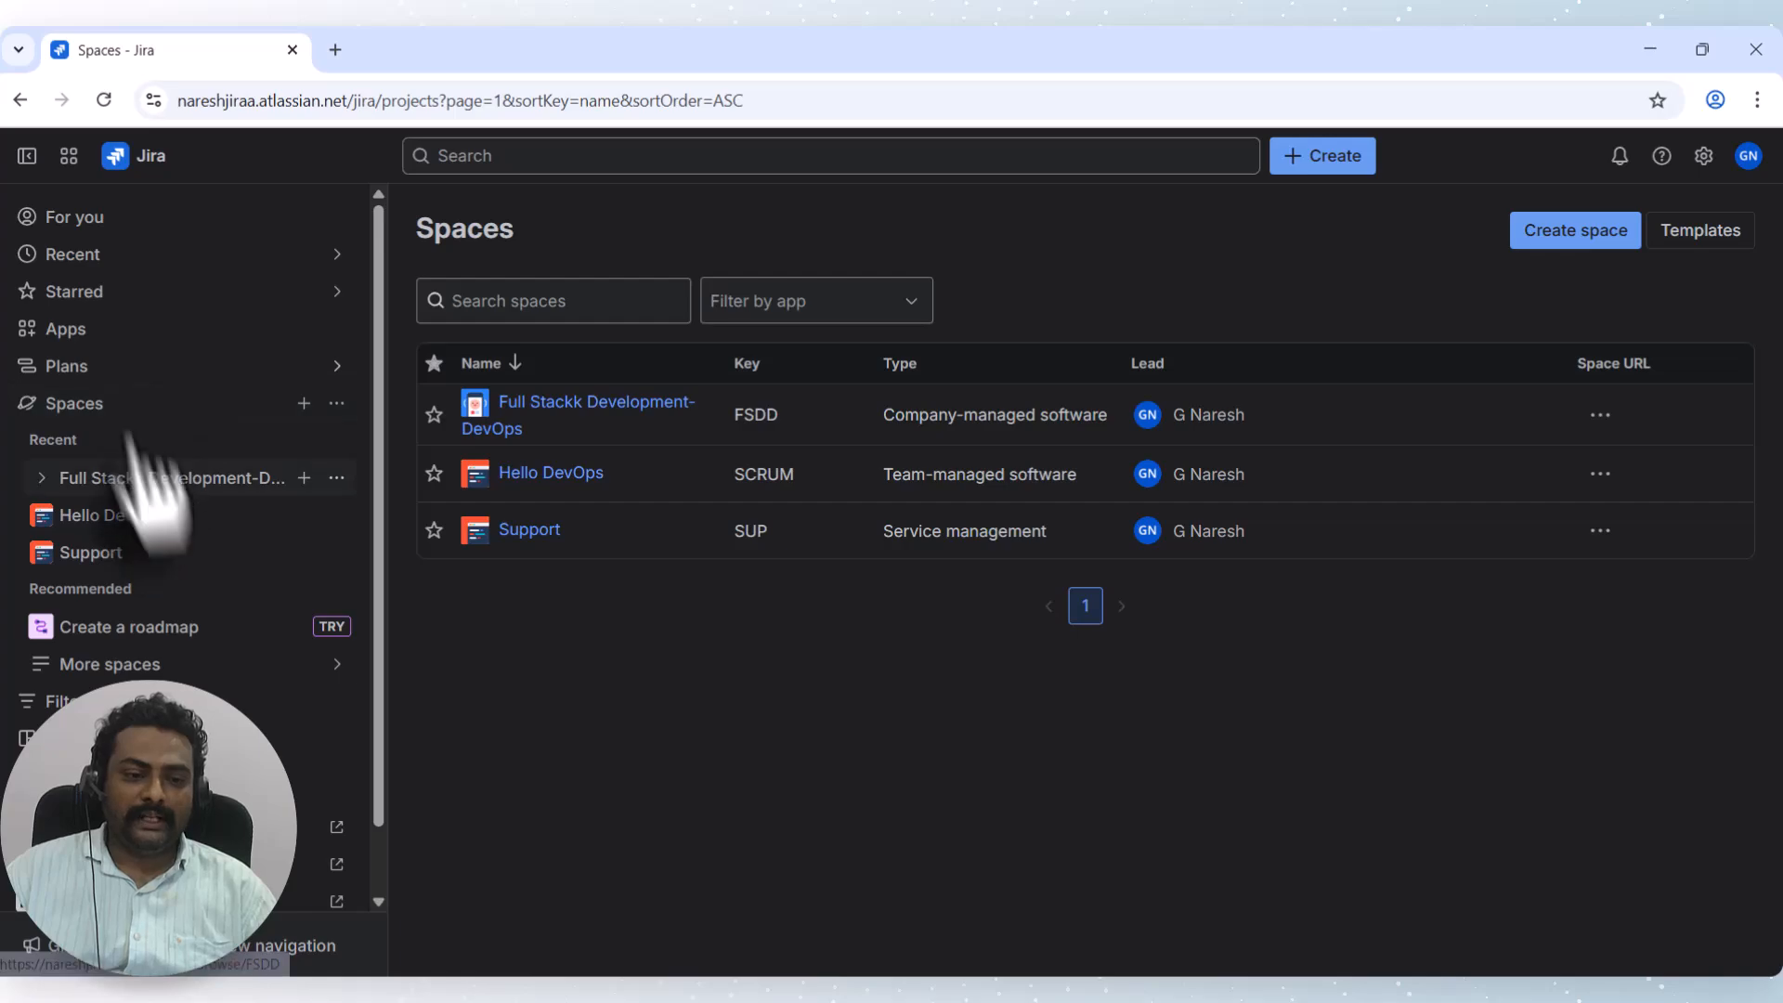
Open the Full Stackk Development-DevOps space's Automation rules page through its space settings.
left_click(70, 368)
left_click(90, 407)
left_click(107, 404)
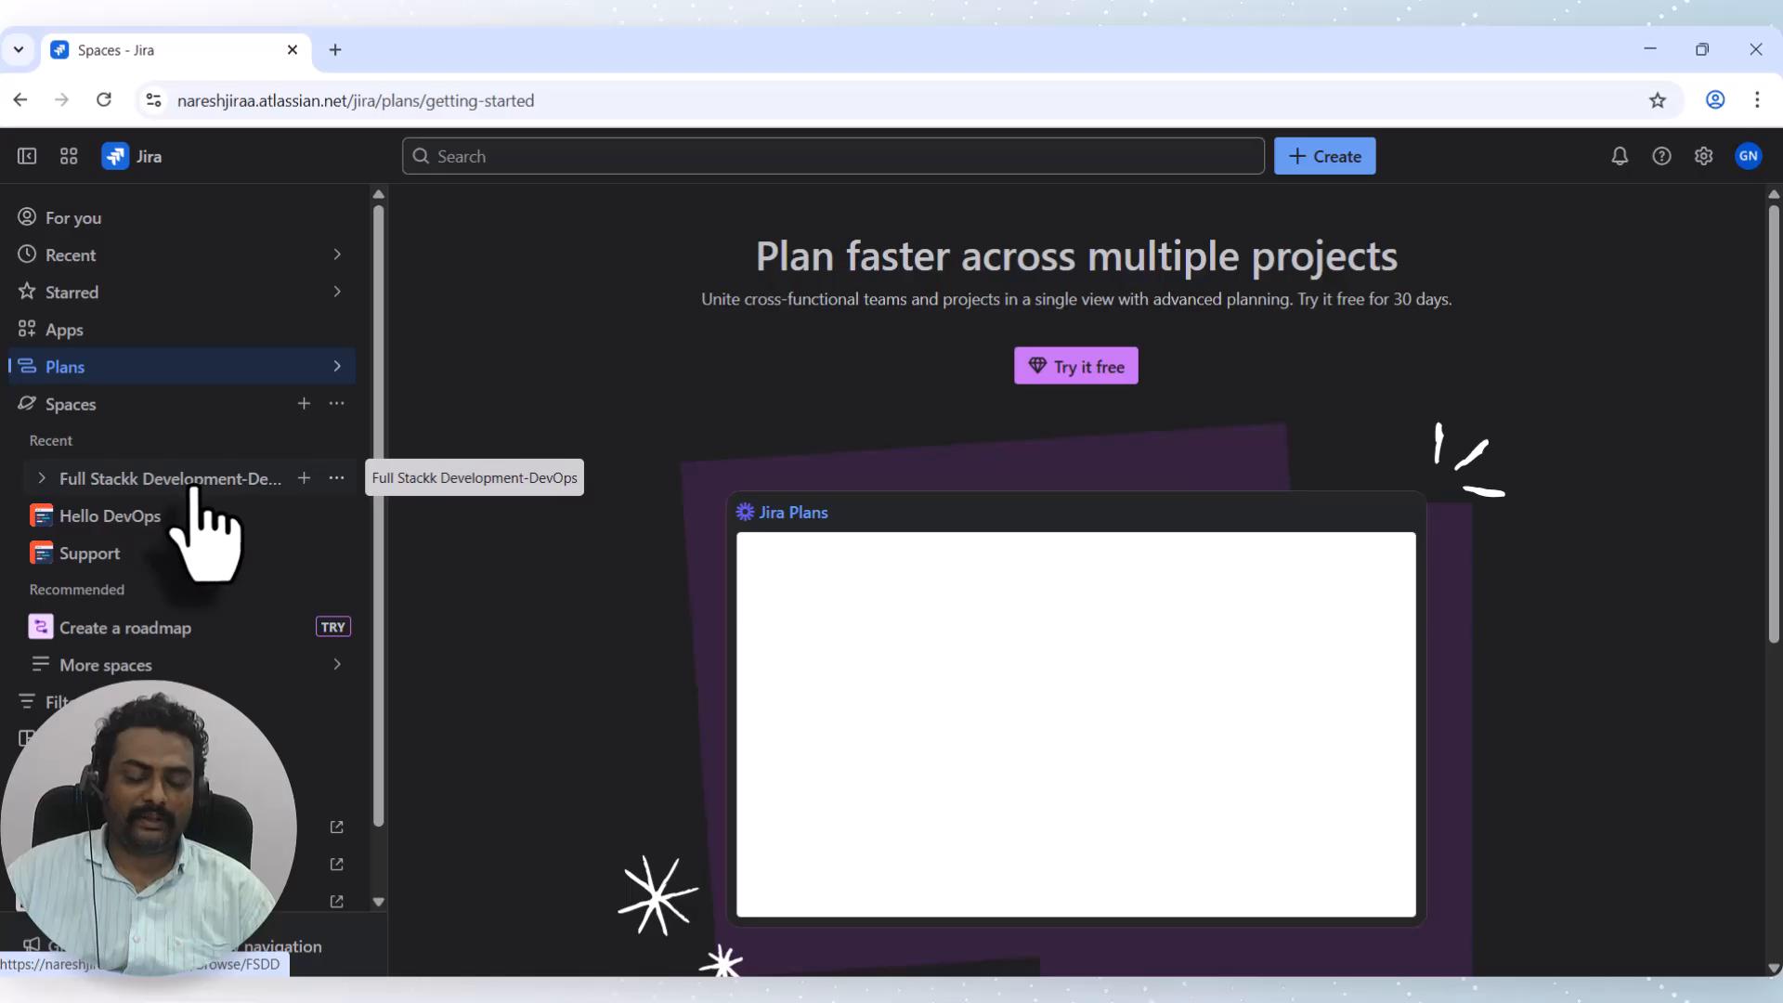
left_click(336, 478)
left_click(434, 685)
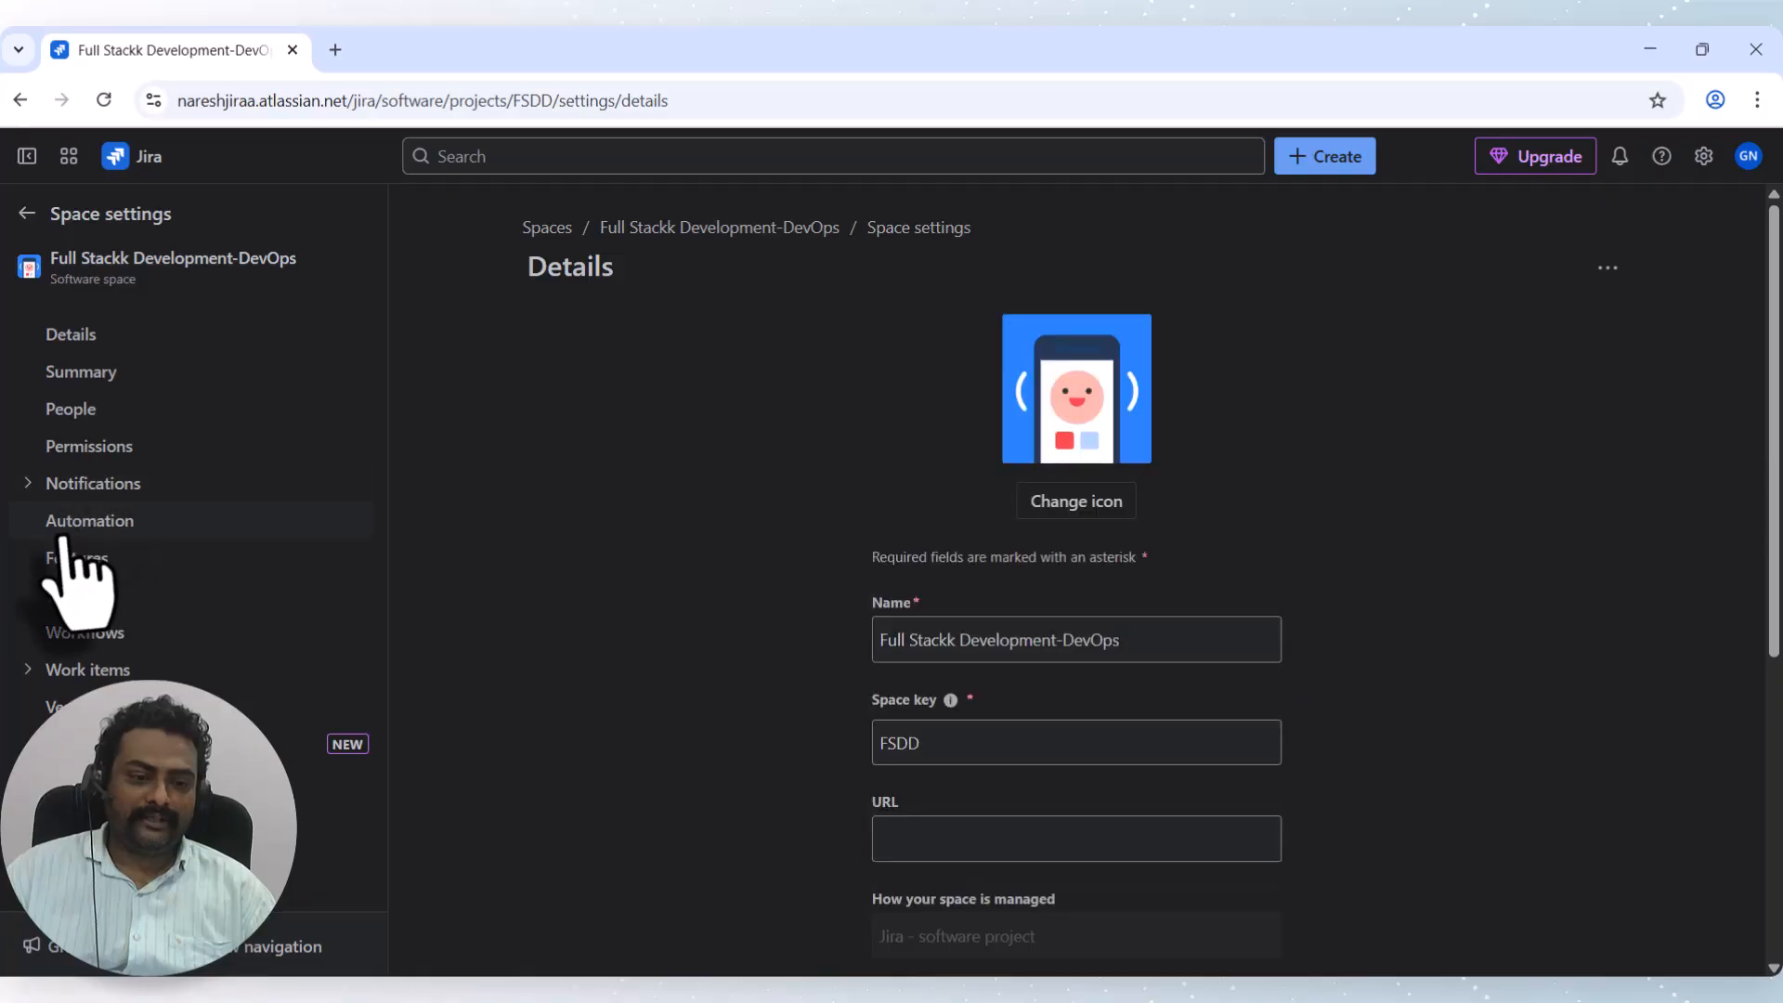
left_click(102, 527)
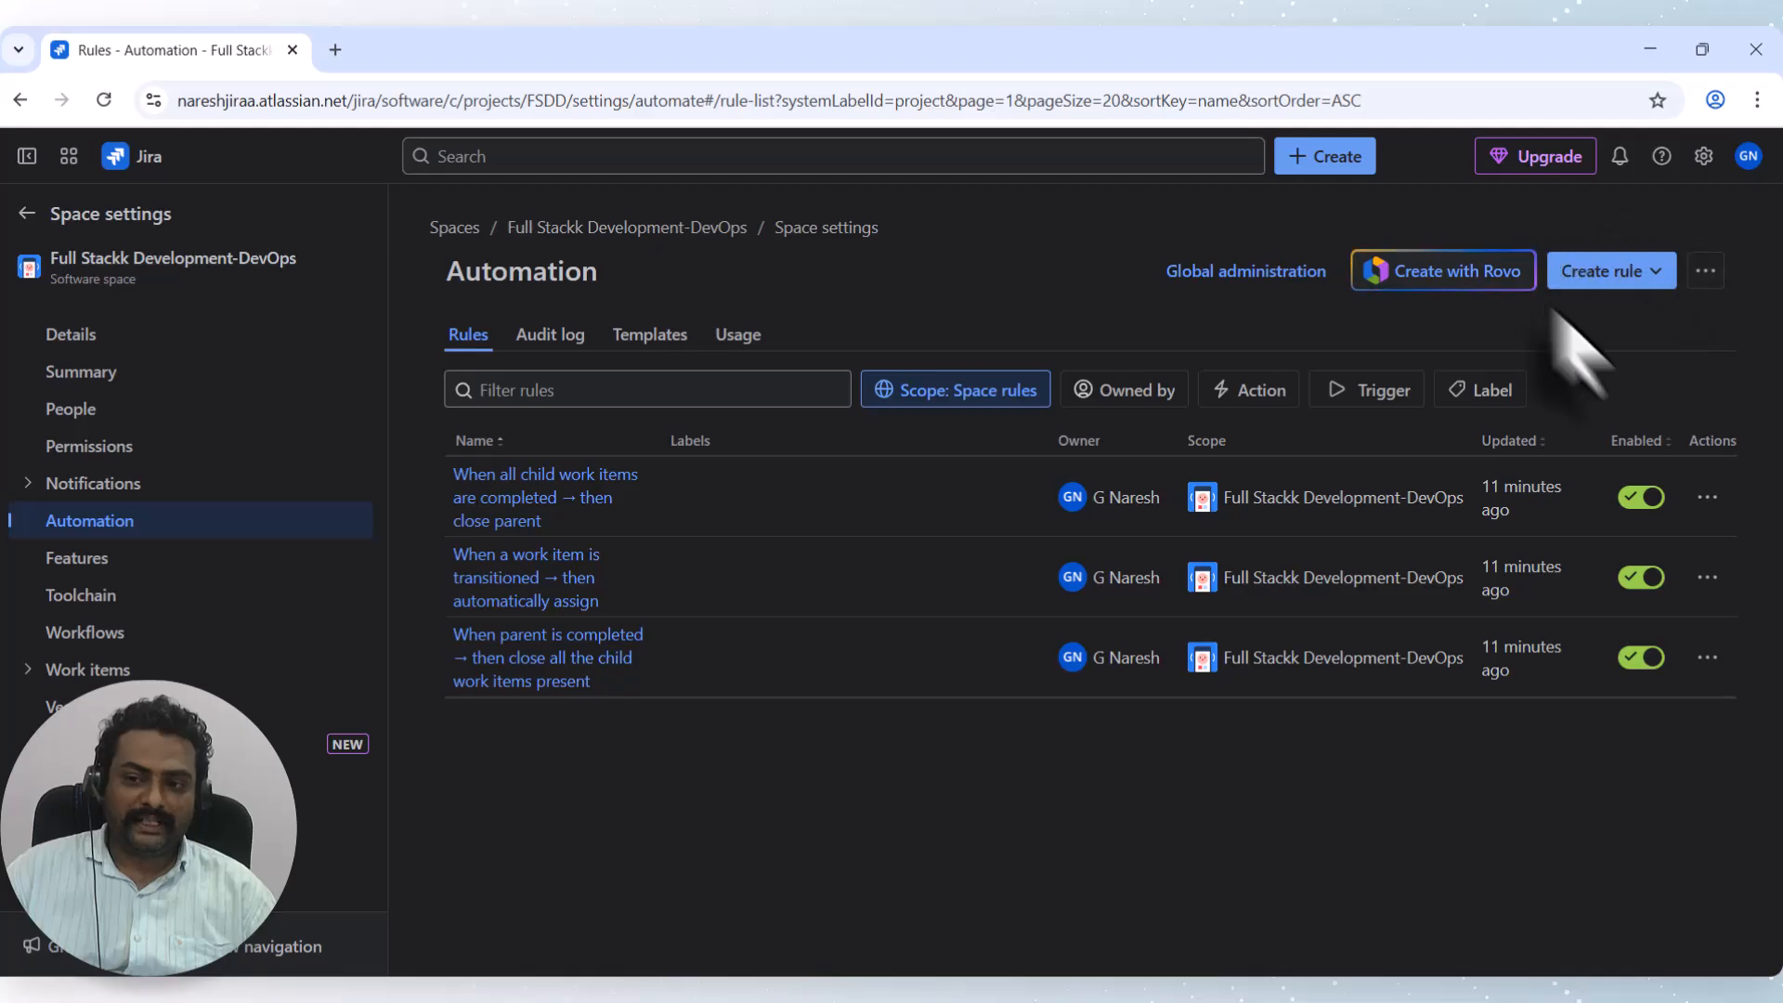
Create a new automation rule from scratch.
left_click(1616, 278)
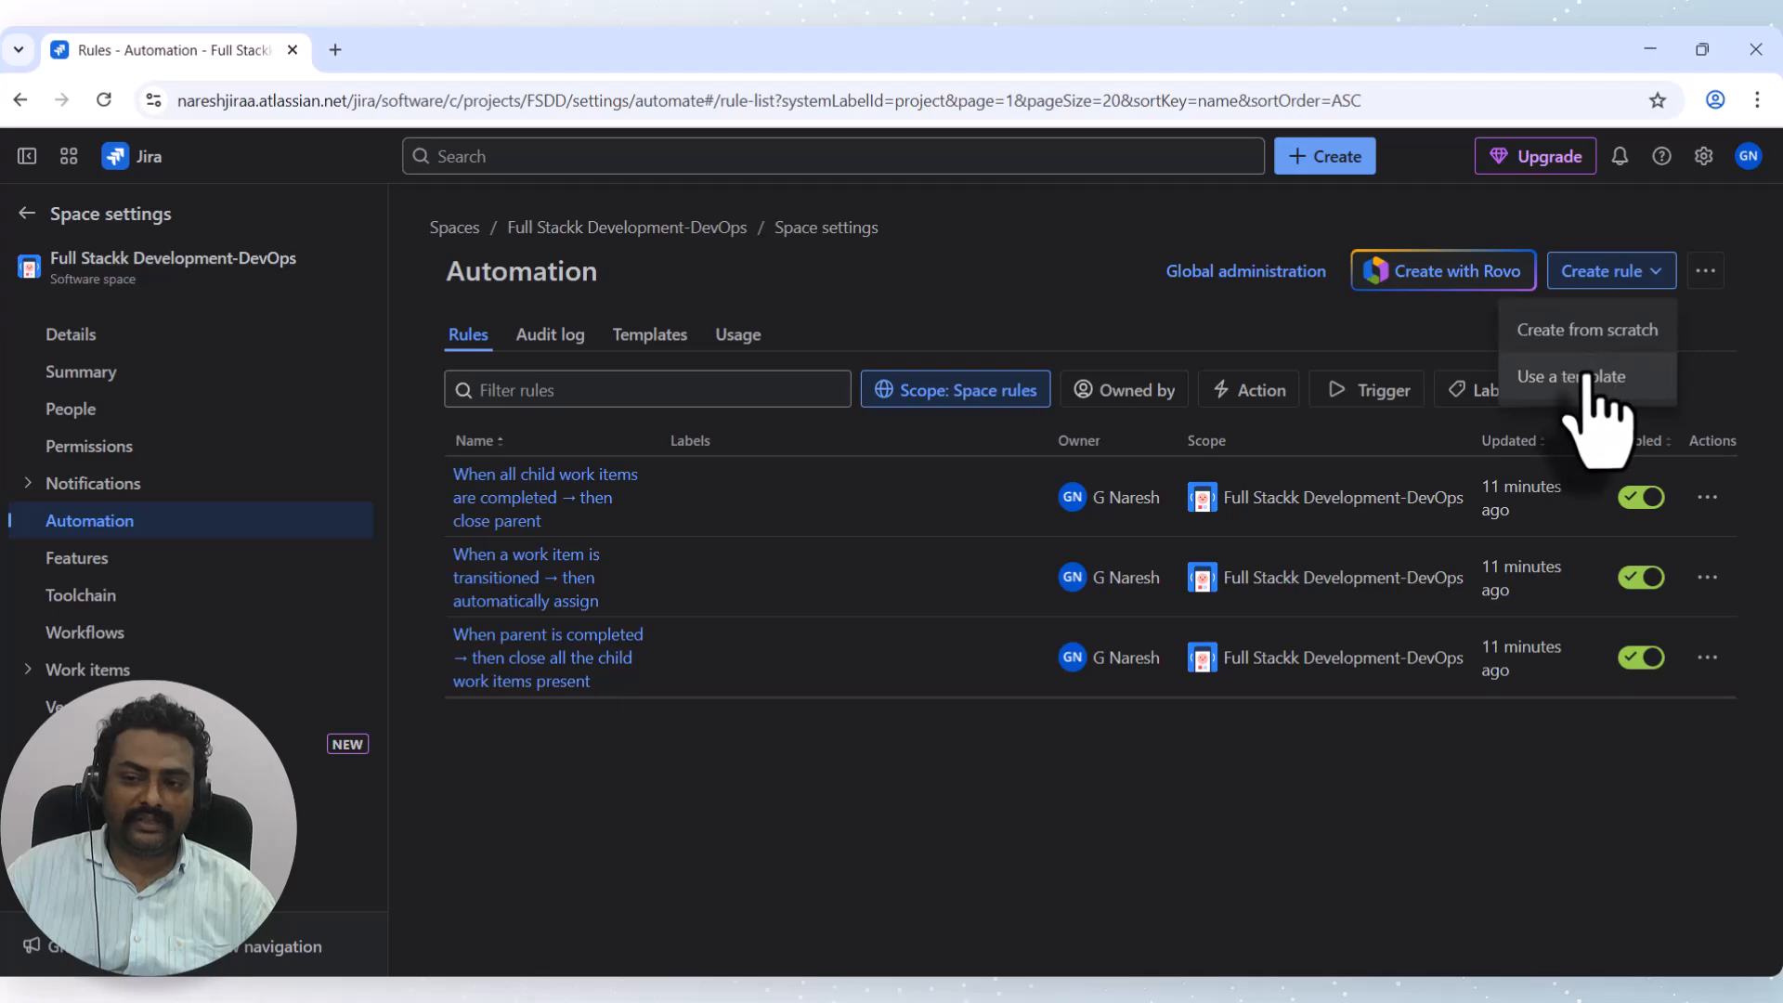
left_click(1590, 333)
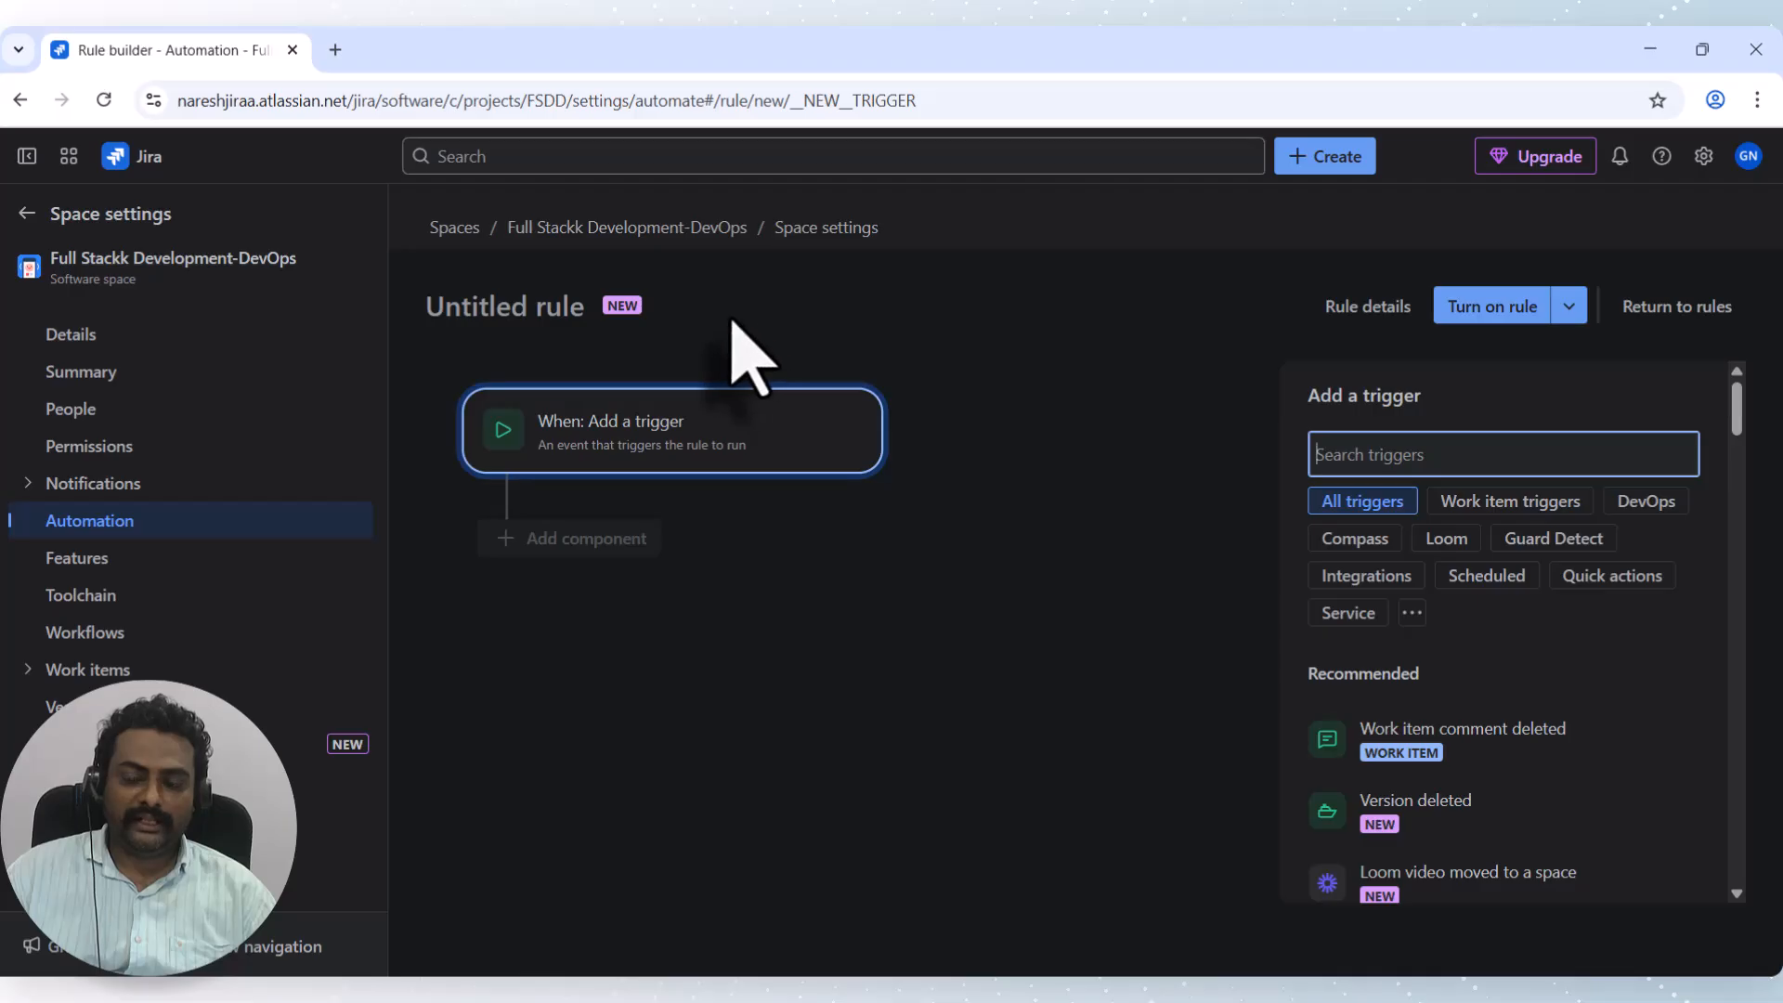
Name the new rule 'Test Automation rule' in its rule details.
left_click(1357, 308)
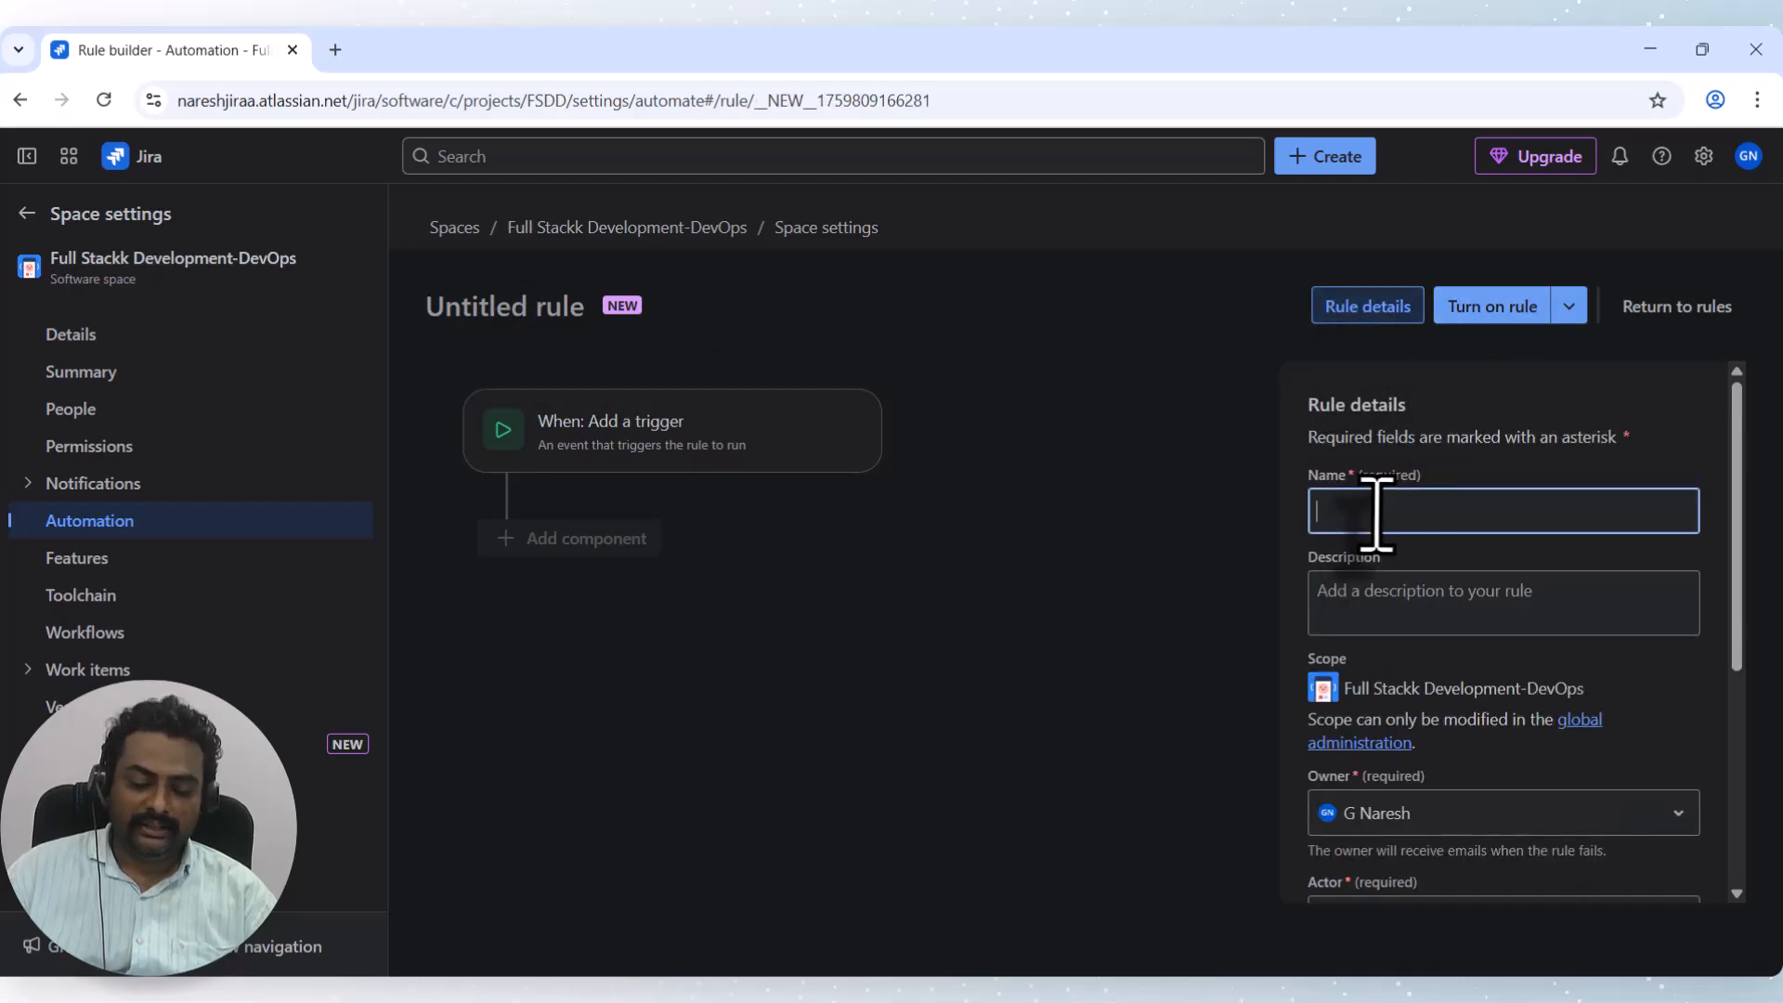
type("Test")
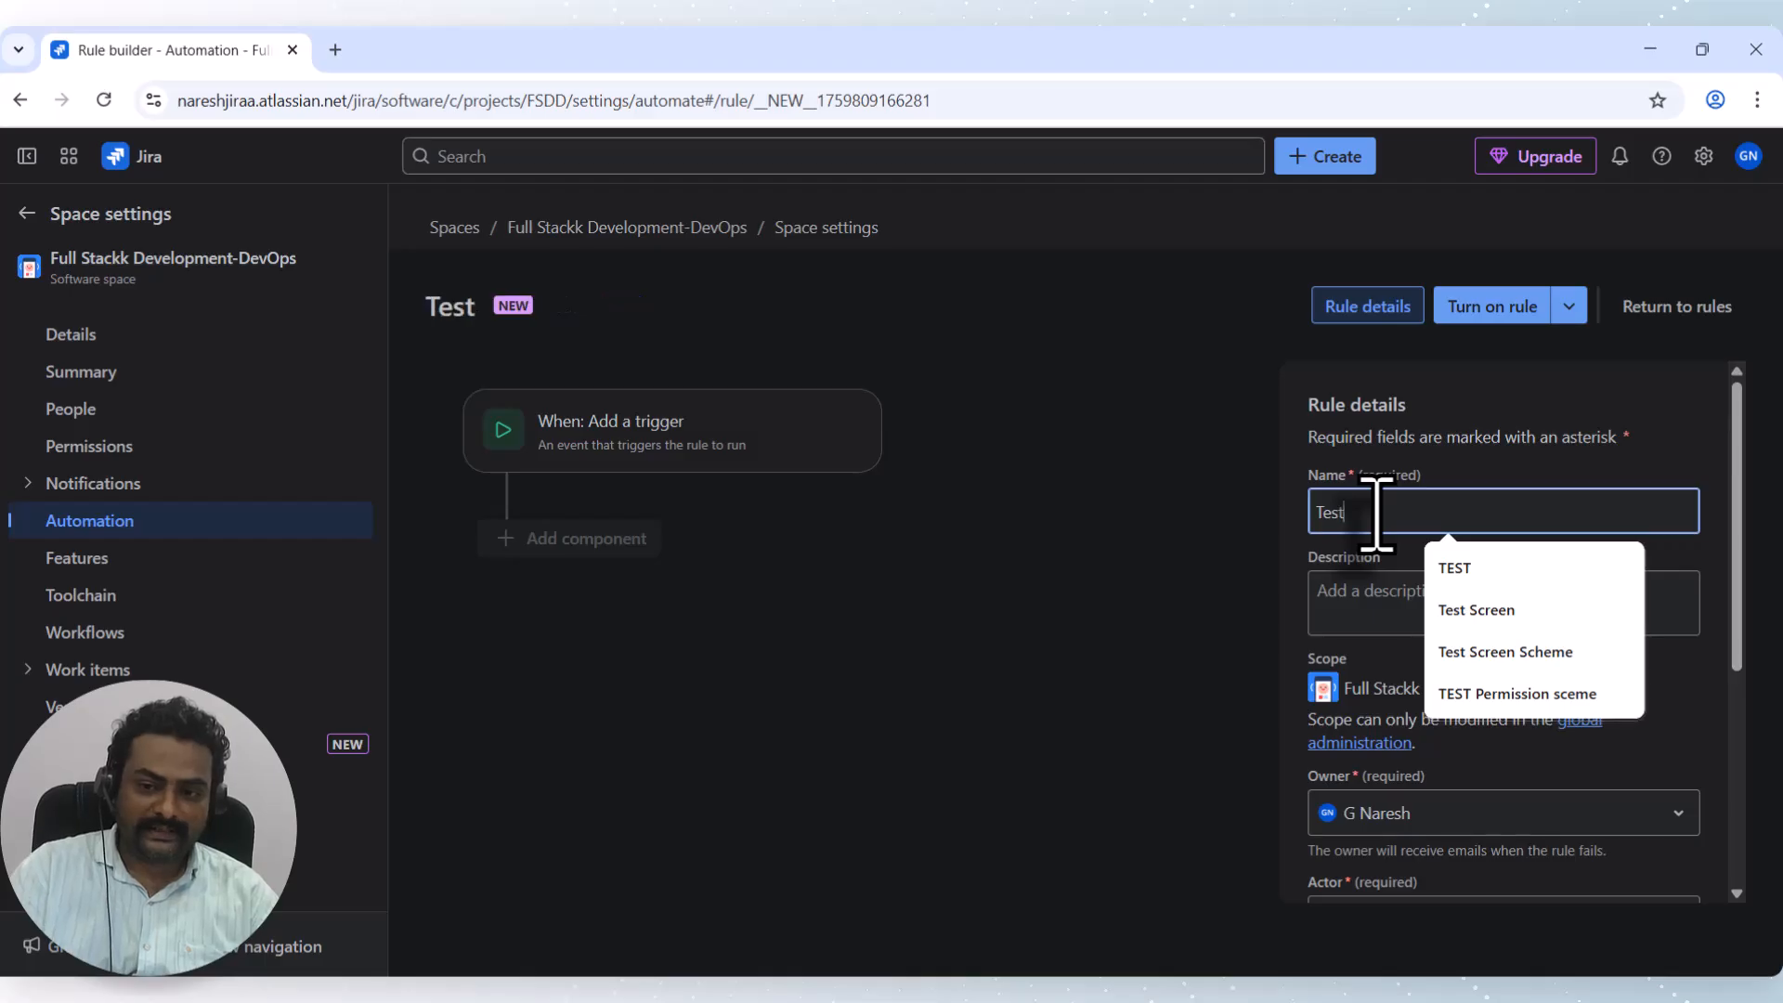
type(" Aut")
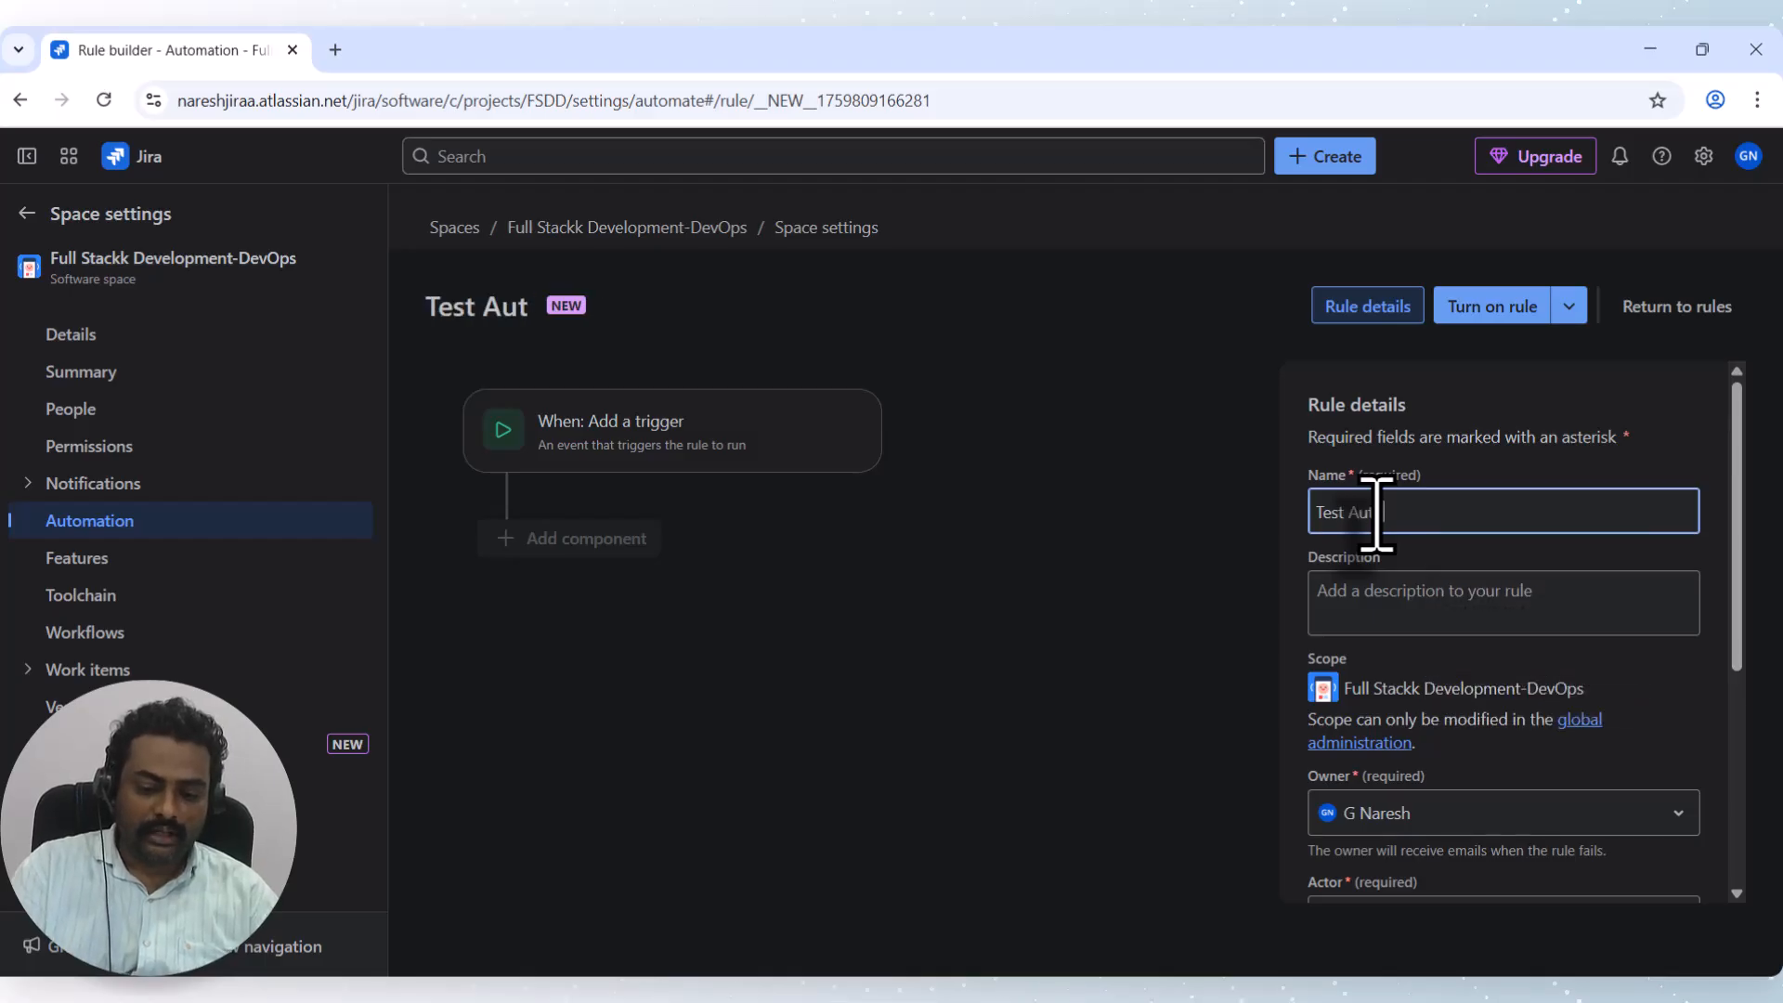
type("omation rule")
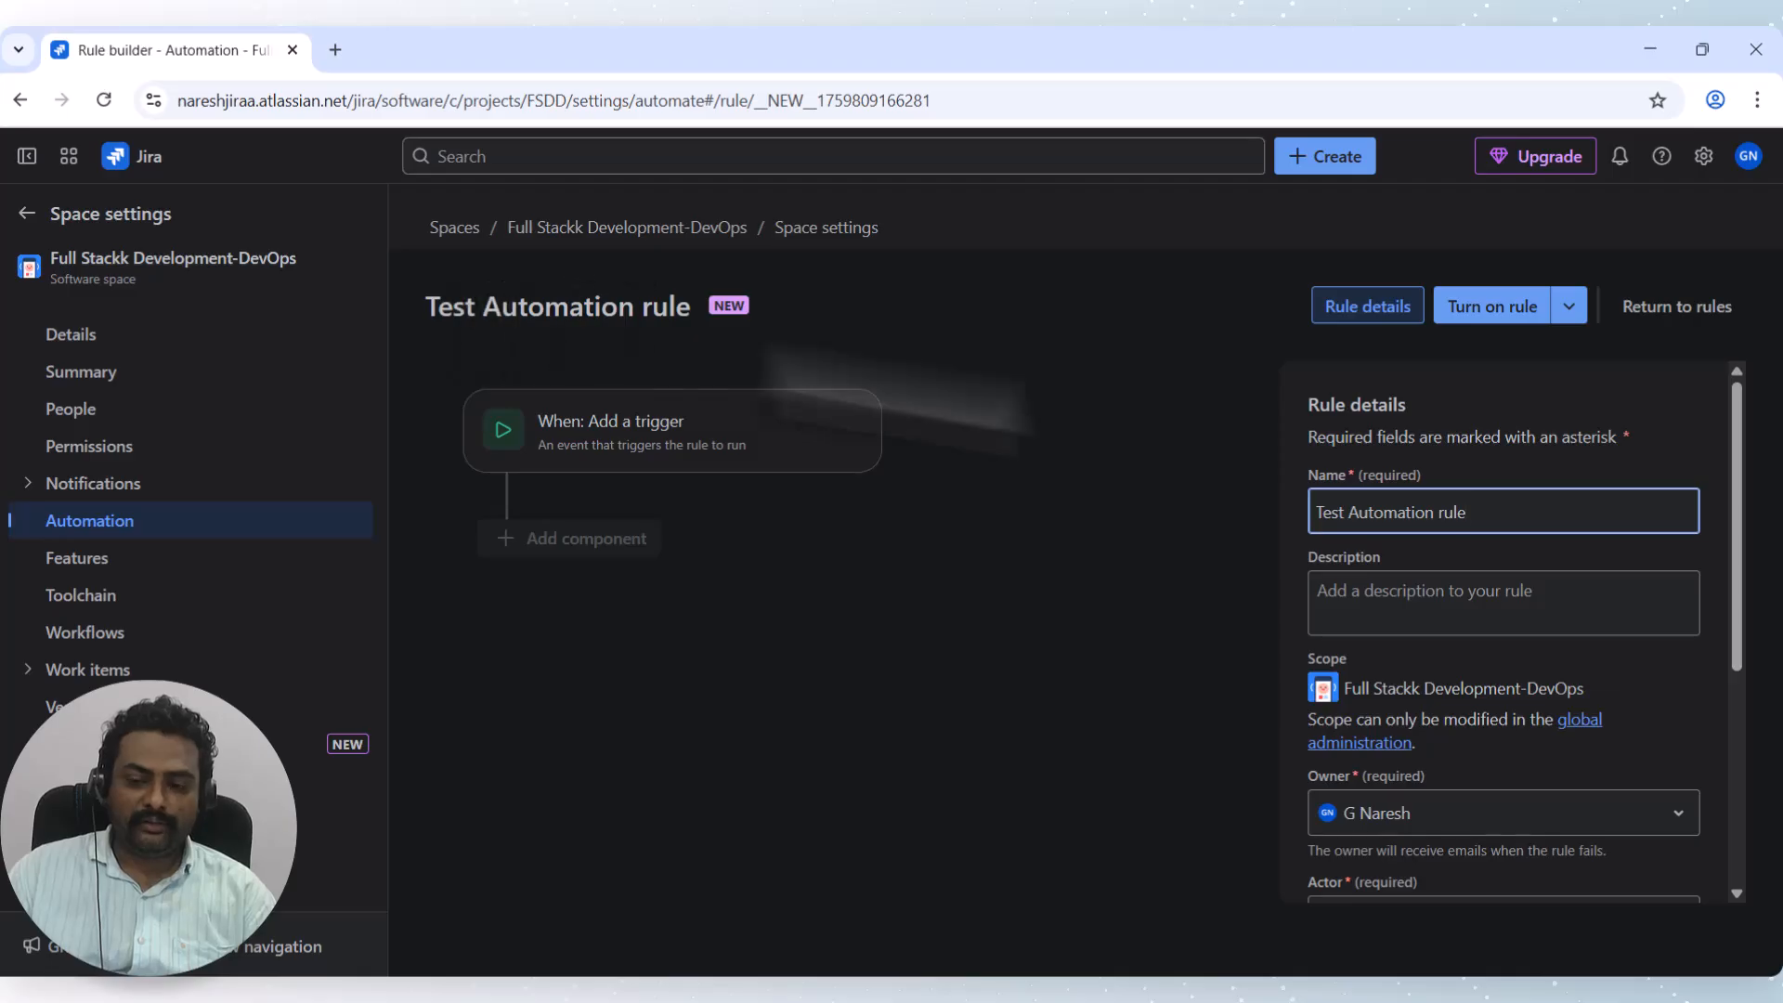
left_click(1265, 513)
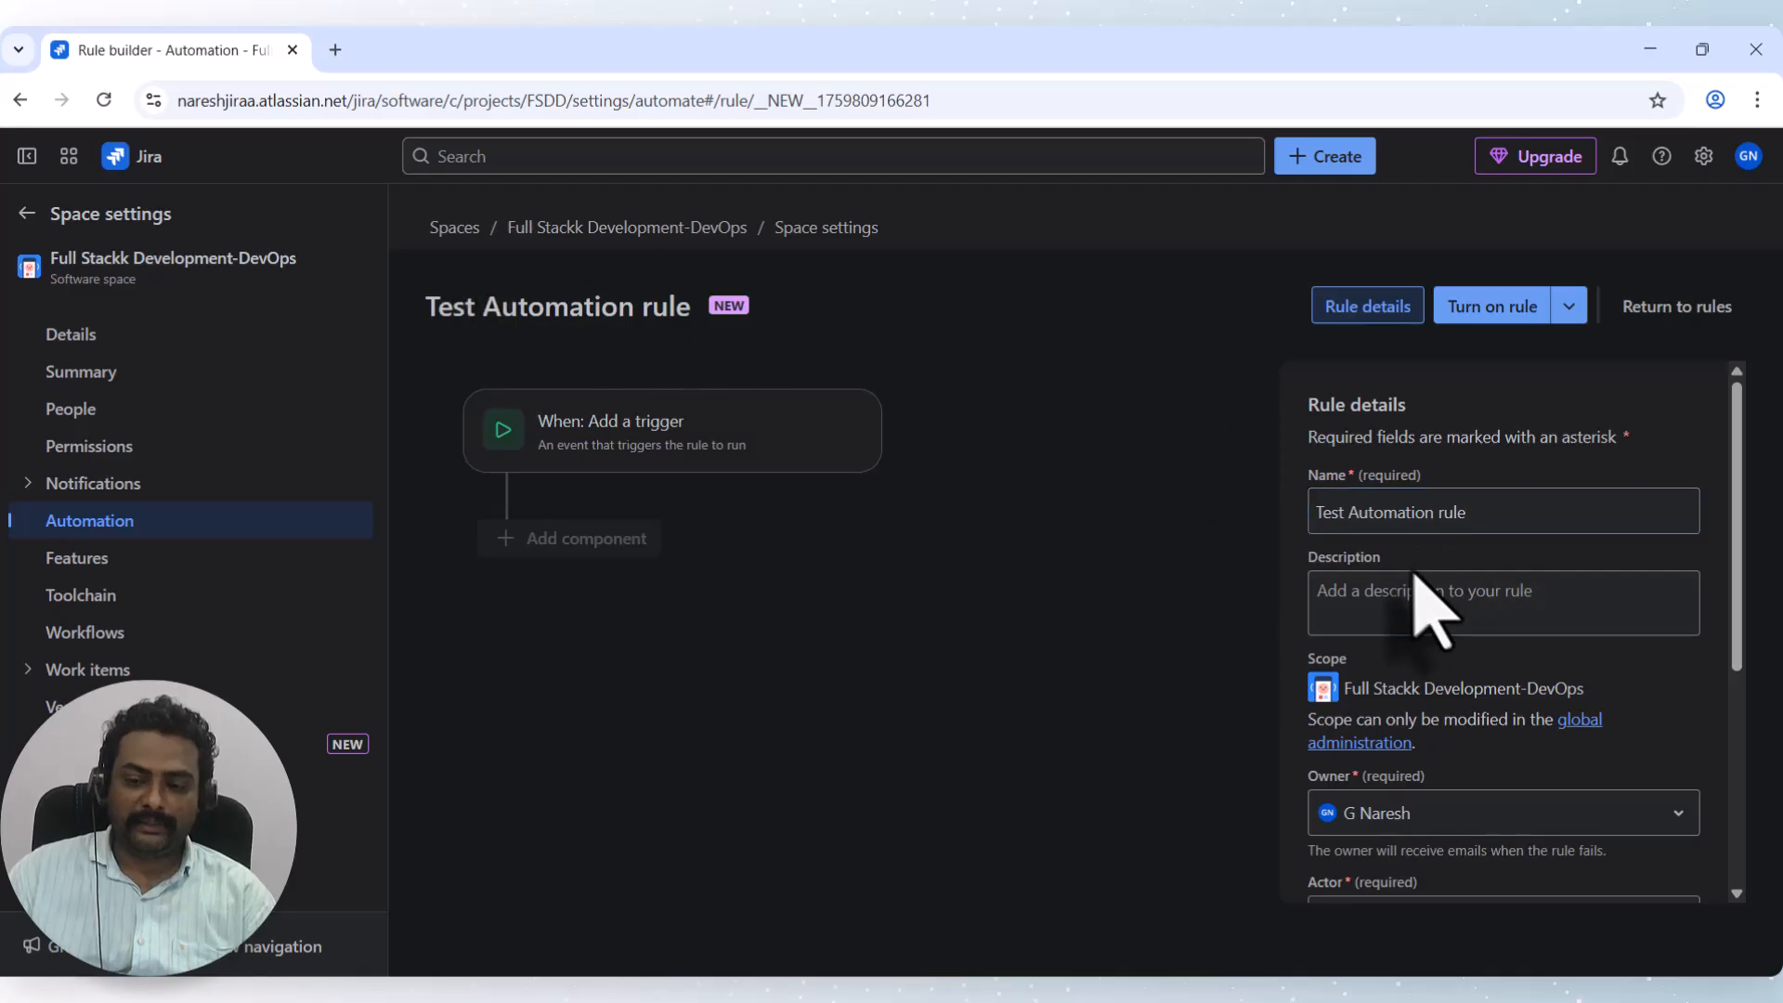
left_click(1399, 609)
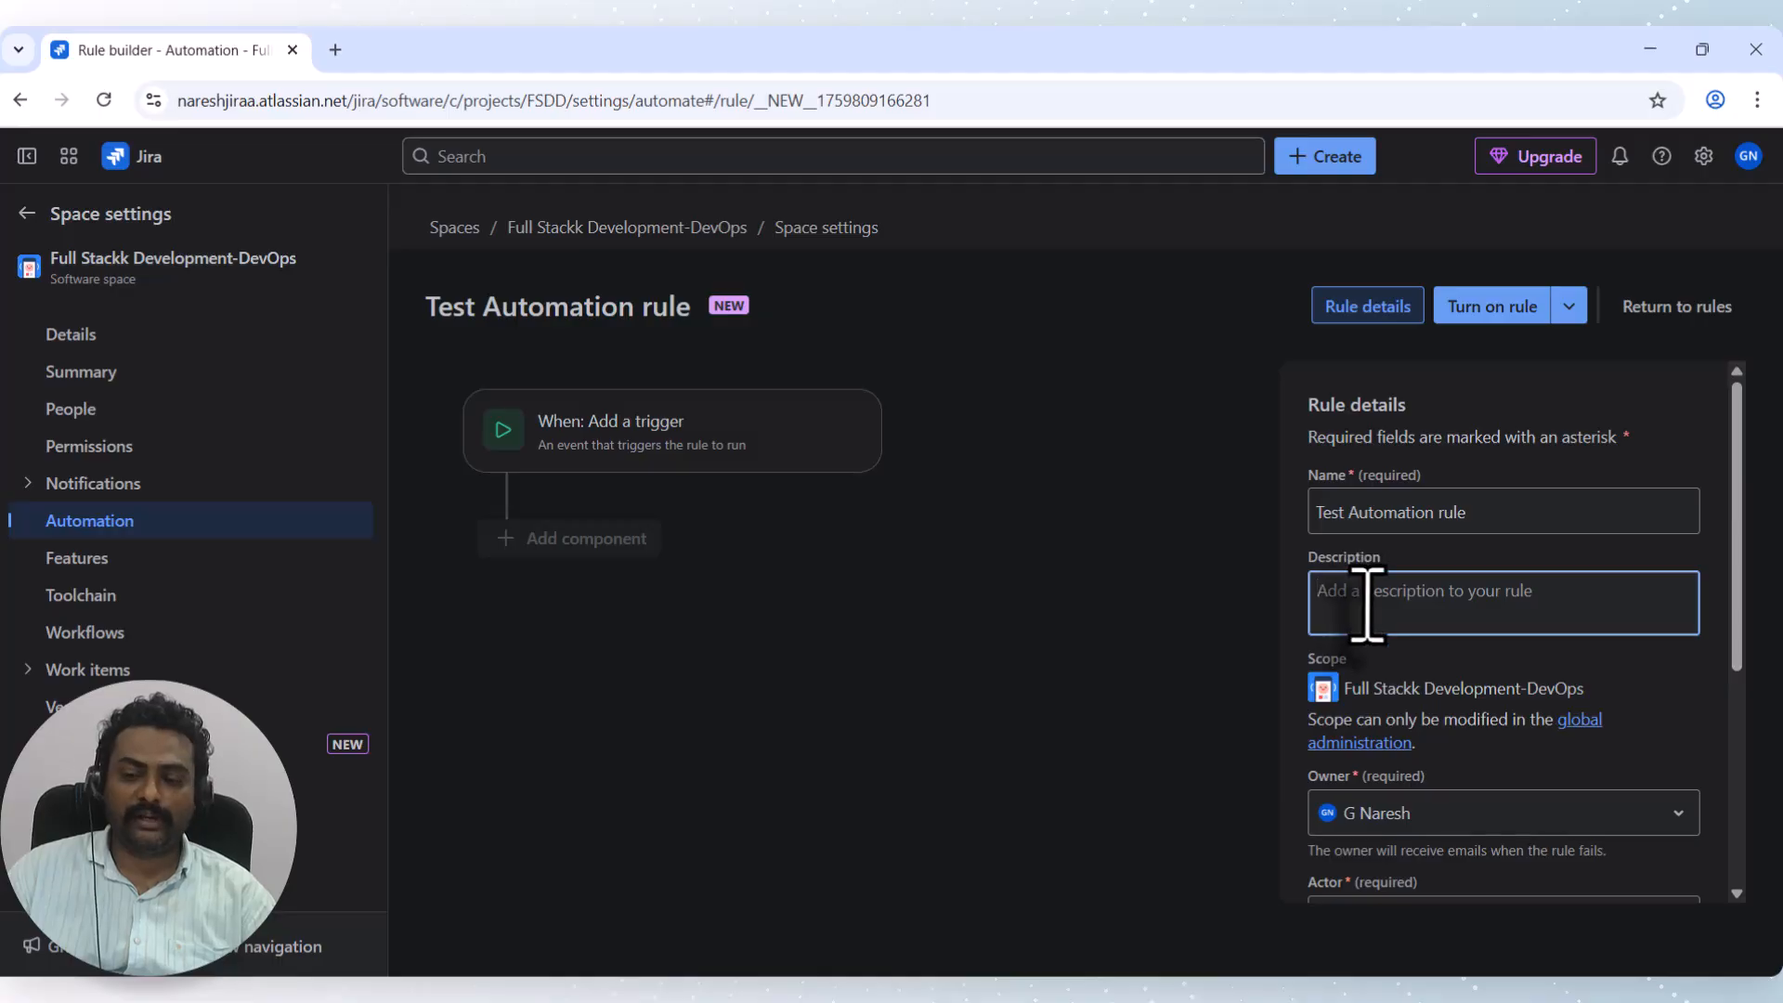
scroll(1375, 601, "down", 2)
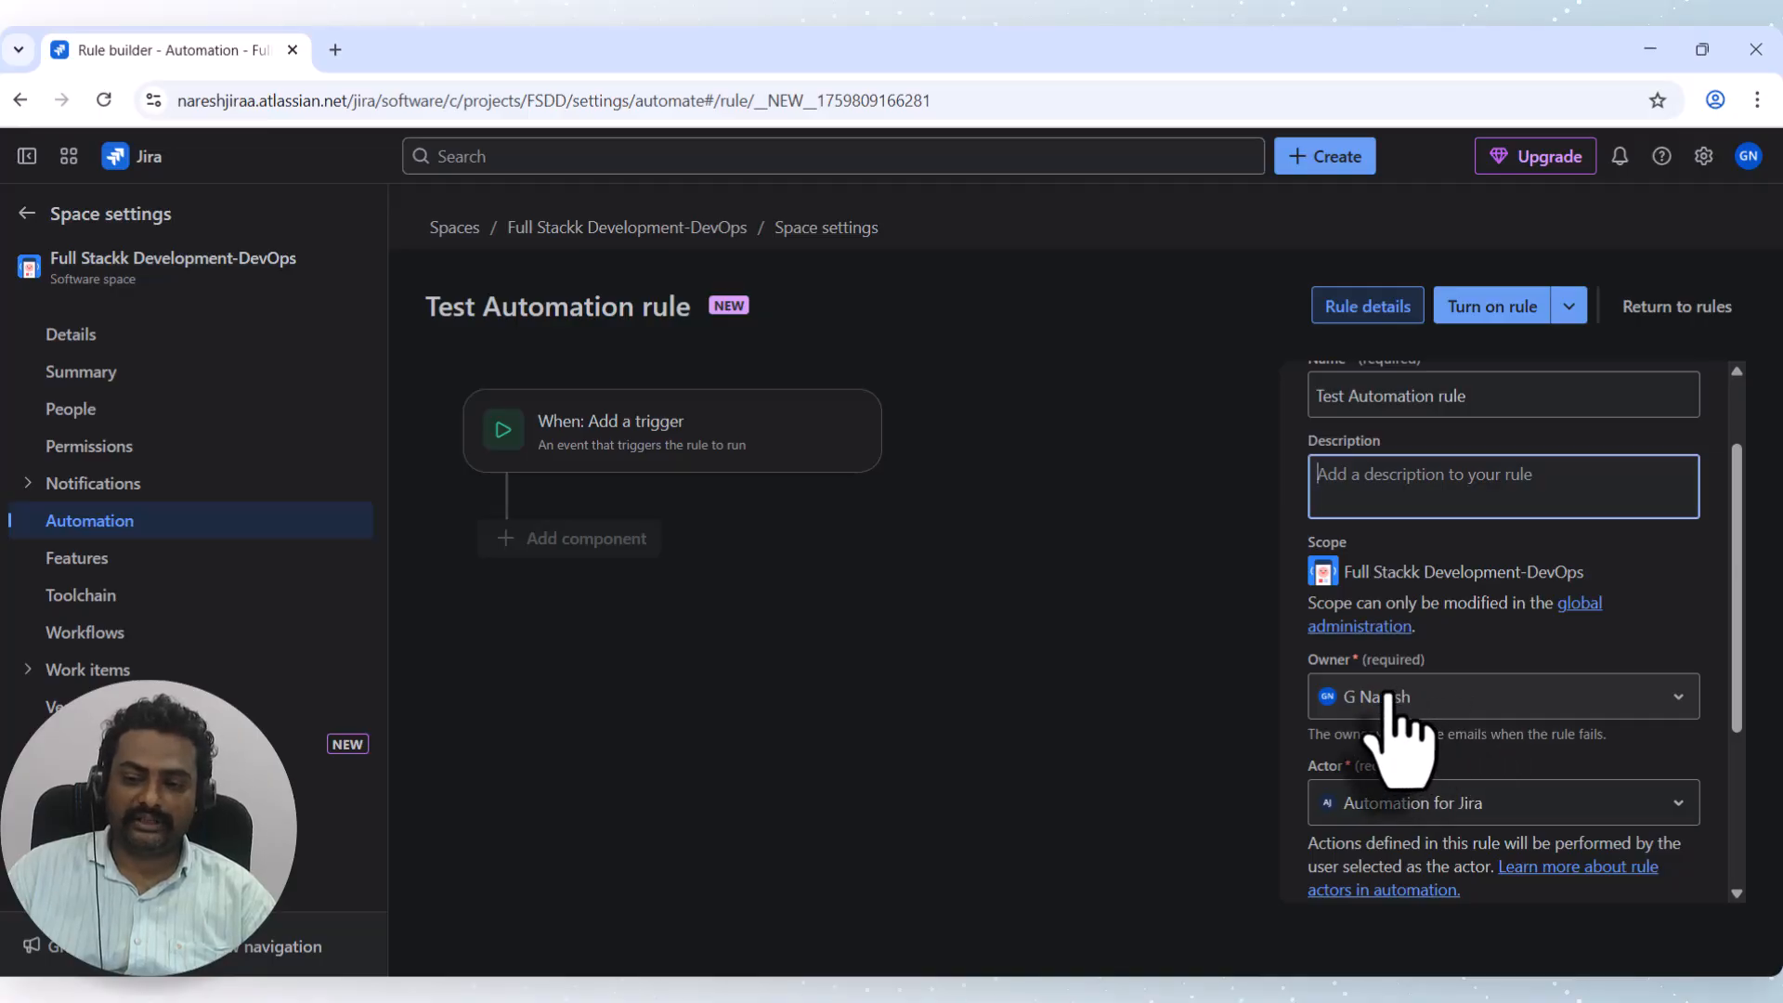
scroll(1393, 706, "down", 3)
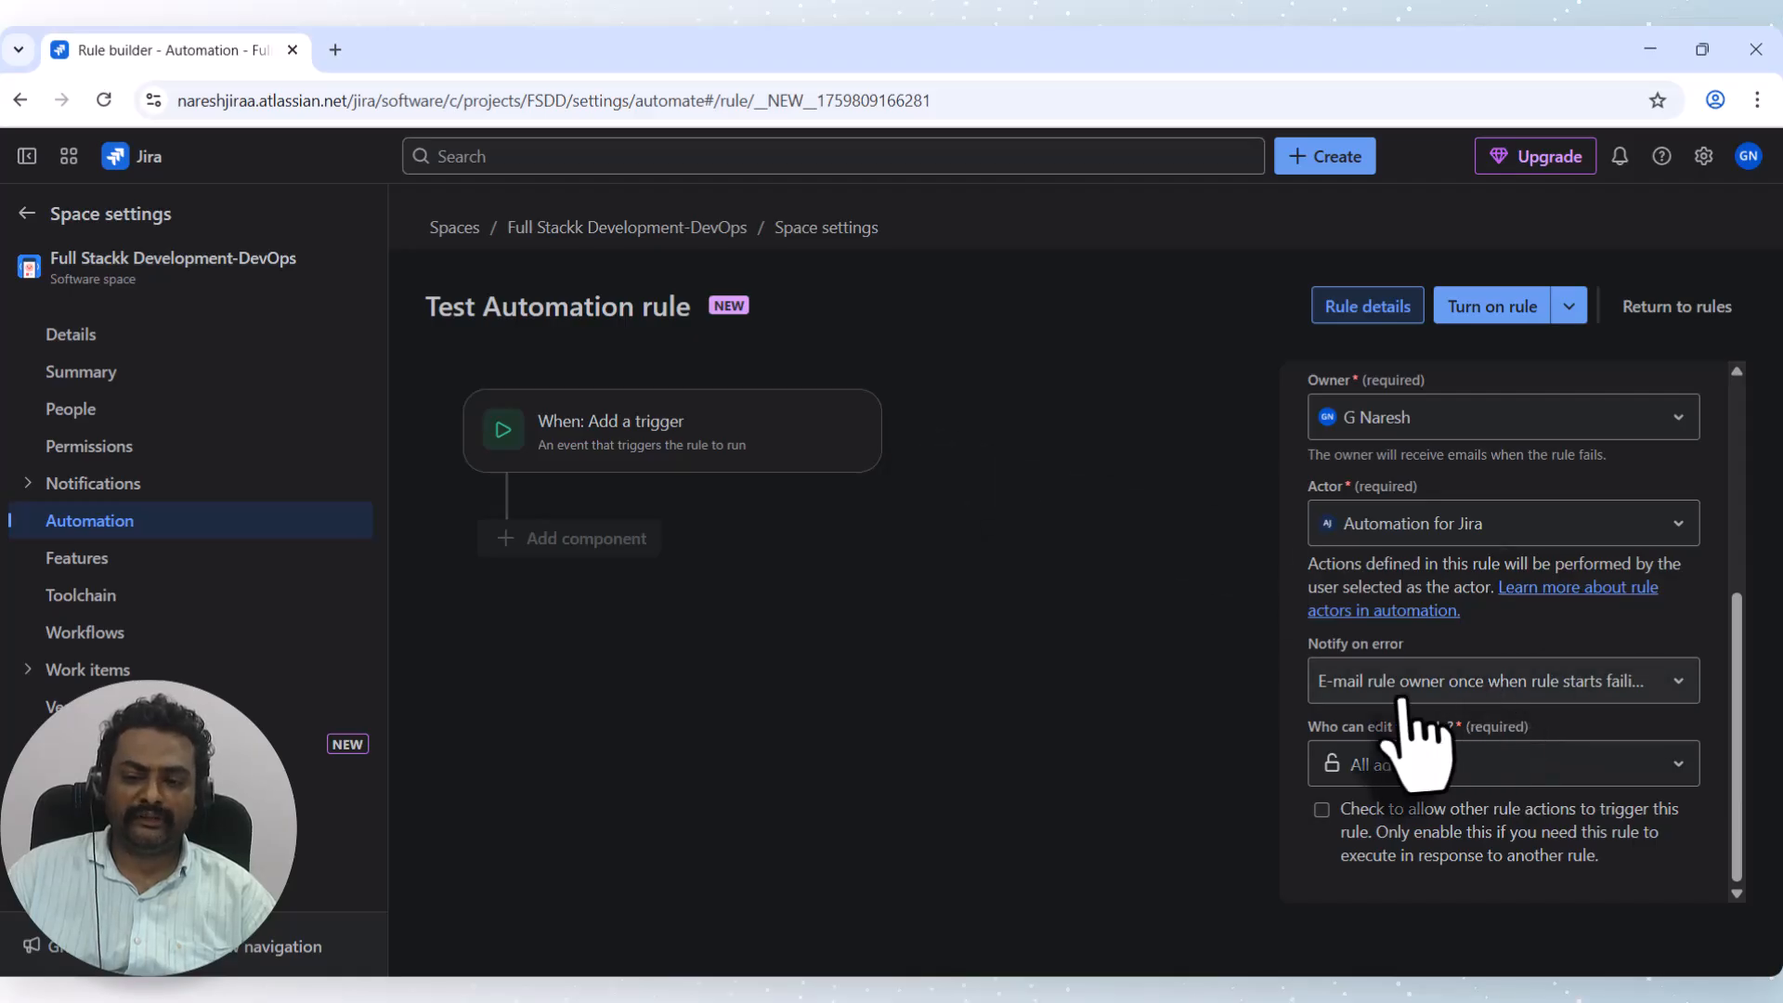
left_click(1484, 689)
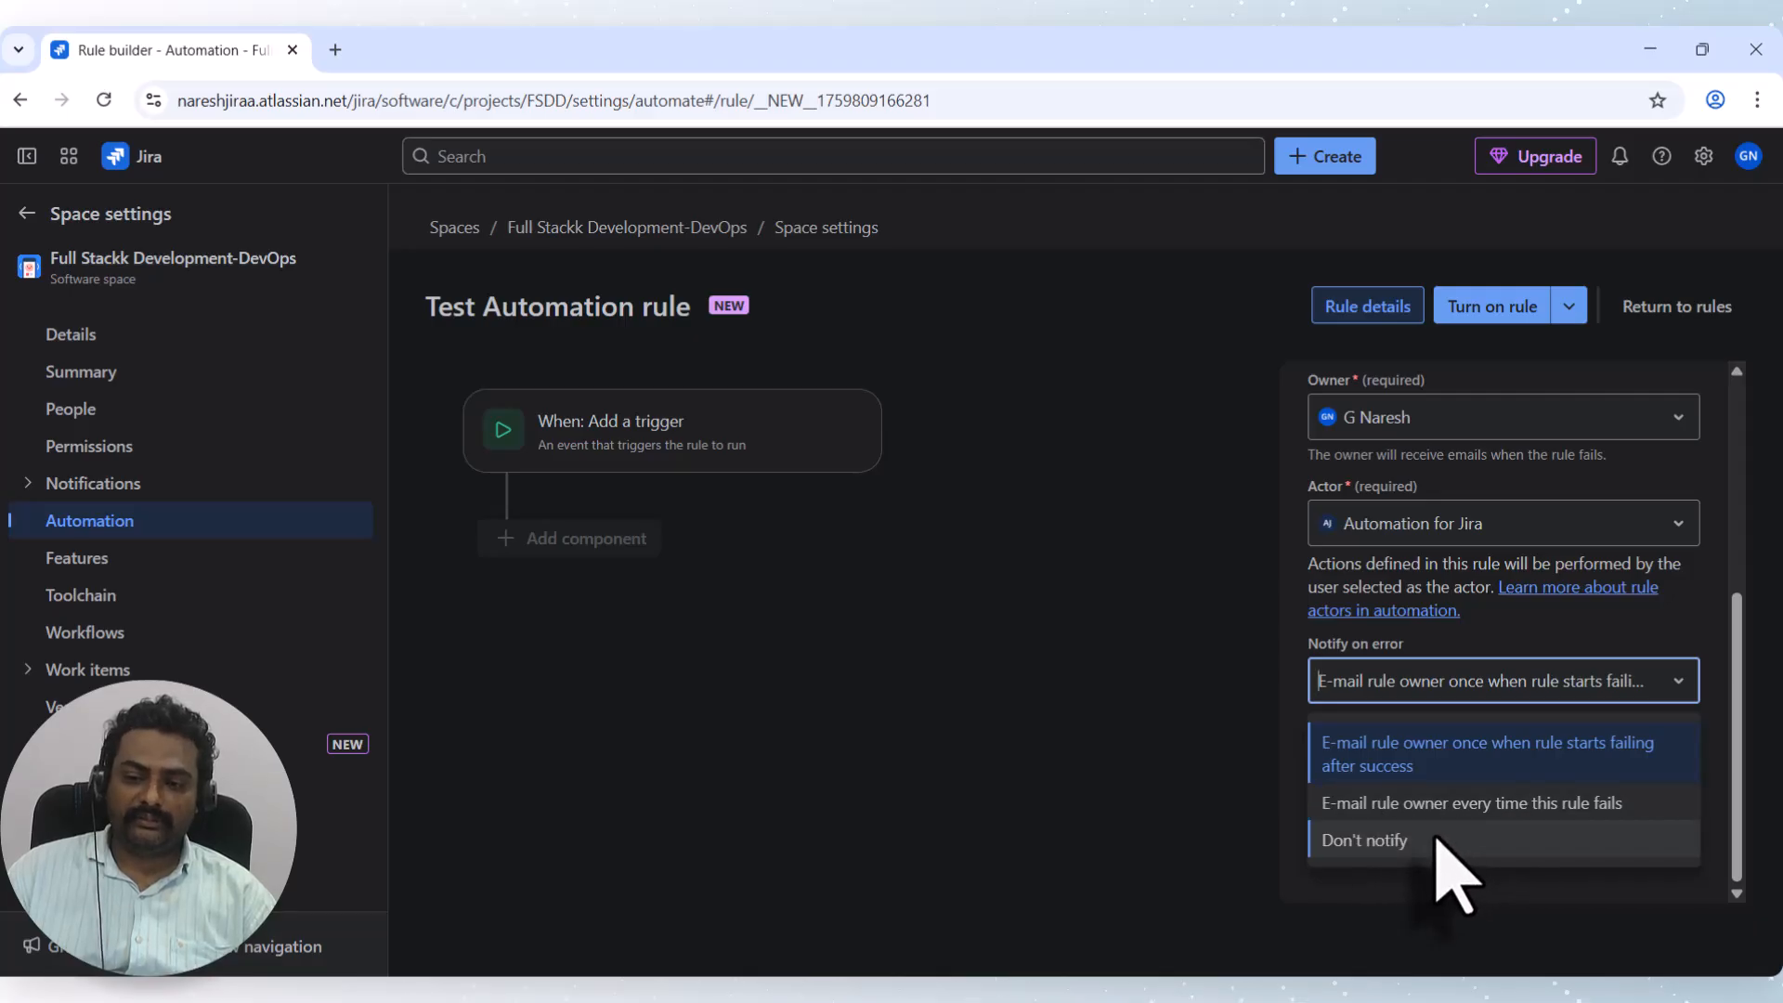
left_click(1188, 696)
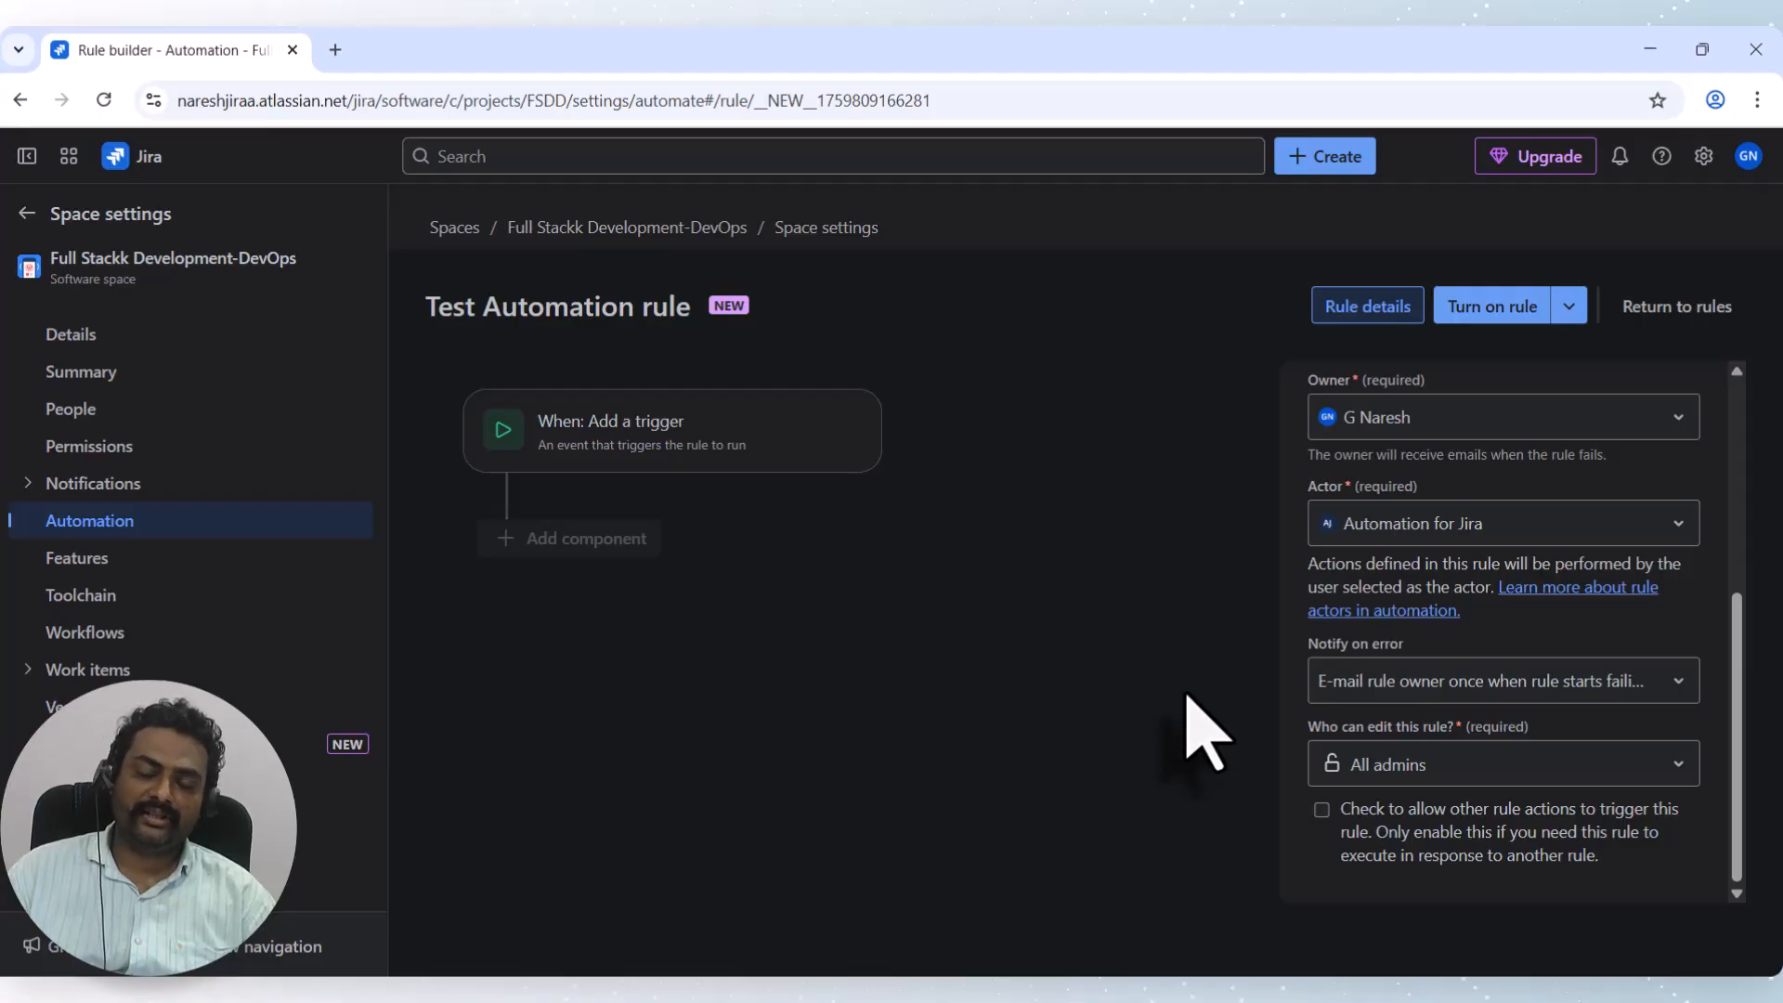
left_click(1445, 679)
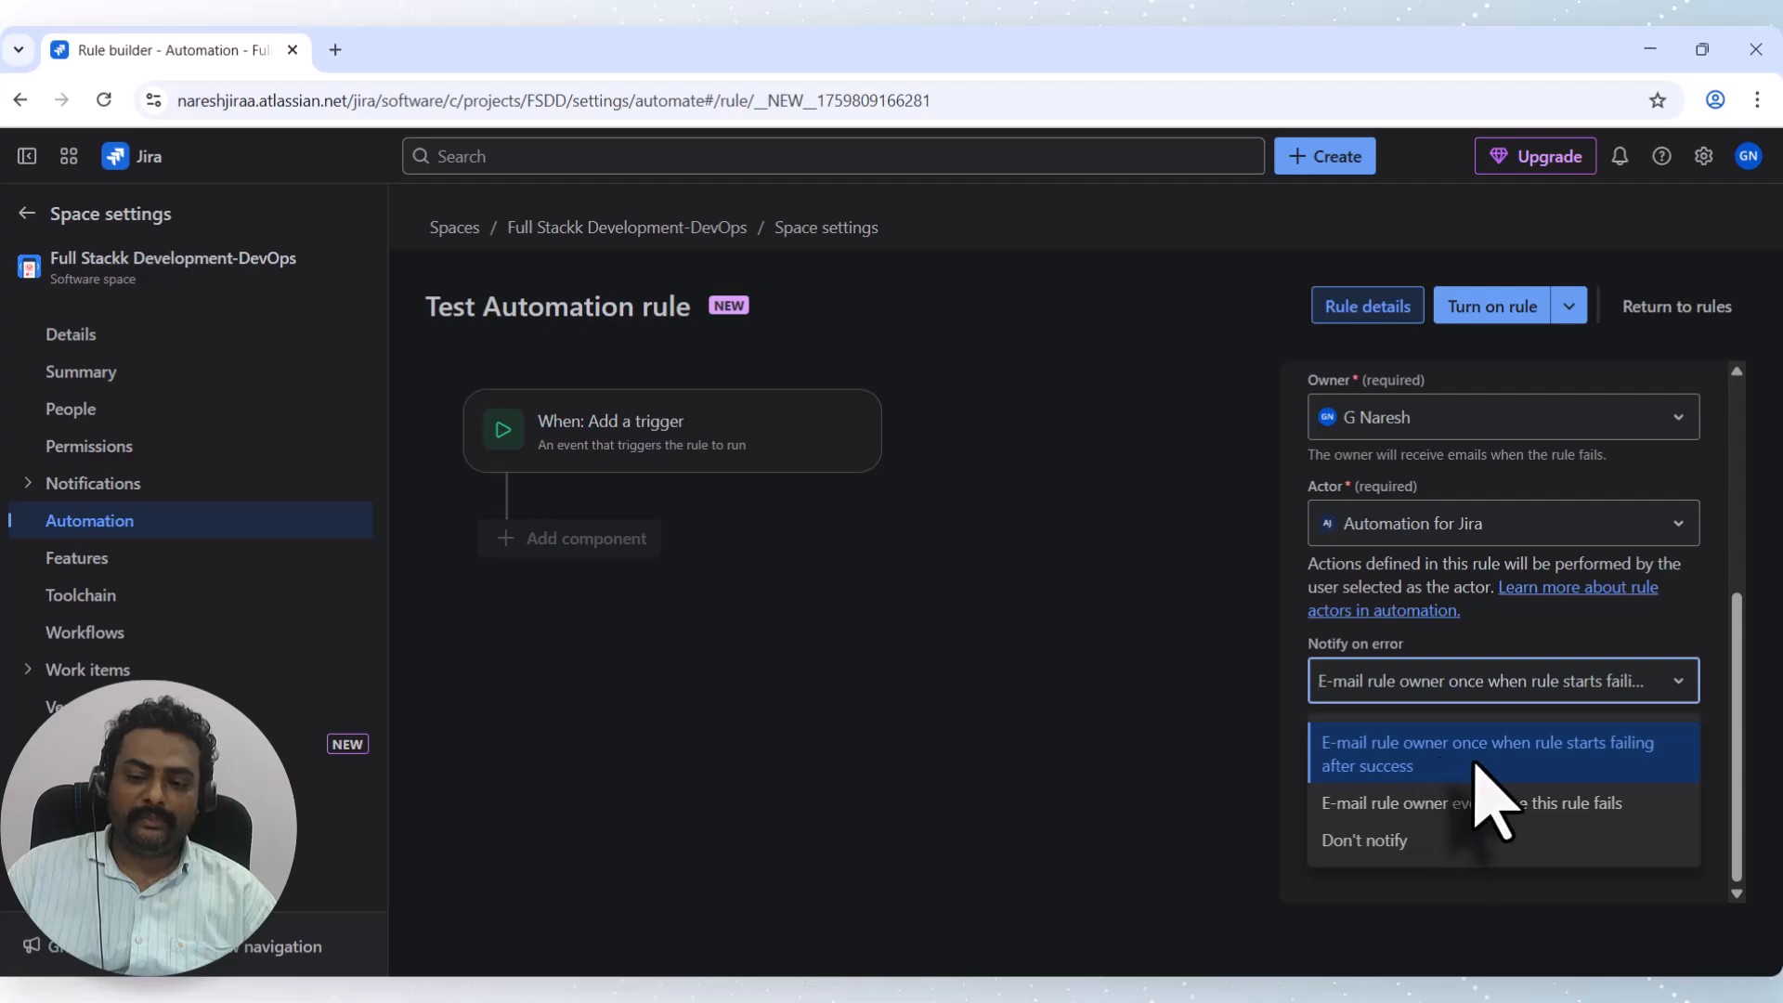
left_click(1096, 670)
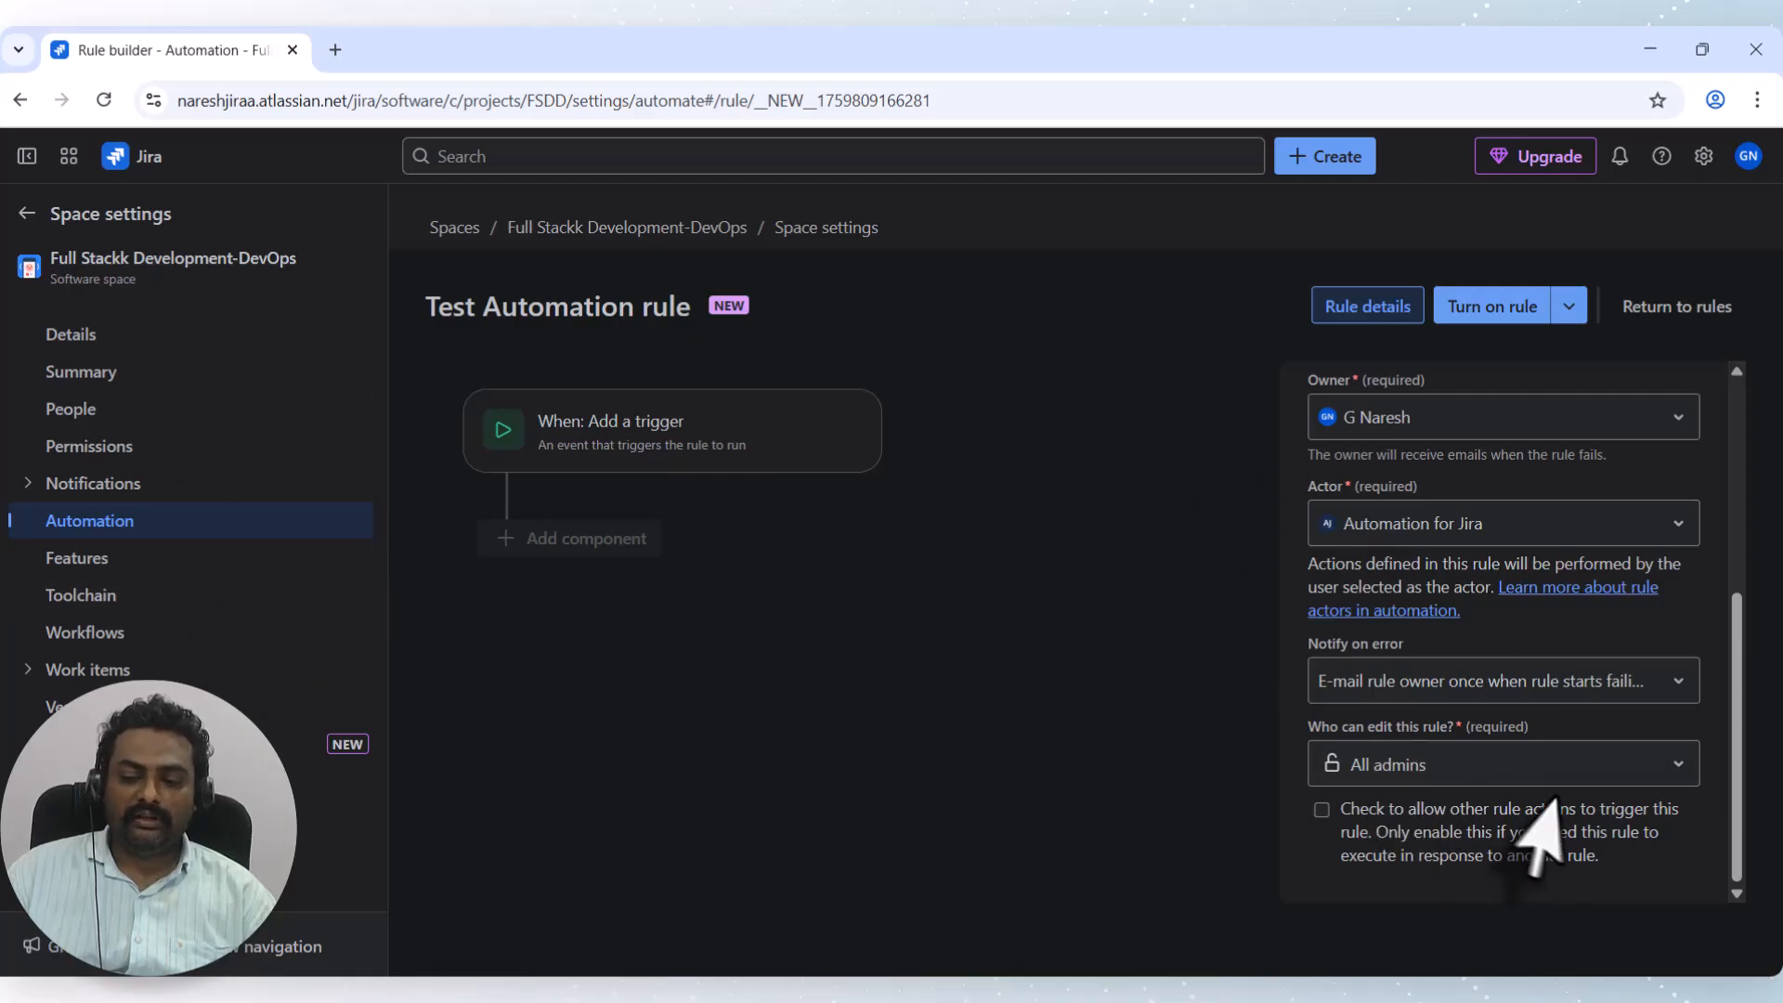
Set 'Who can edit this rule?' to Private, then bring up the trigger choices.
left_click(1402, 769)
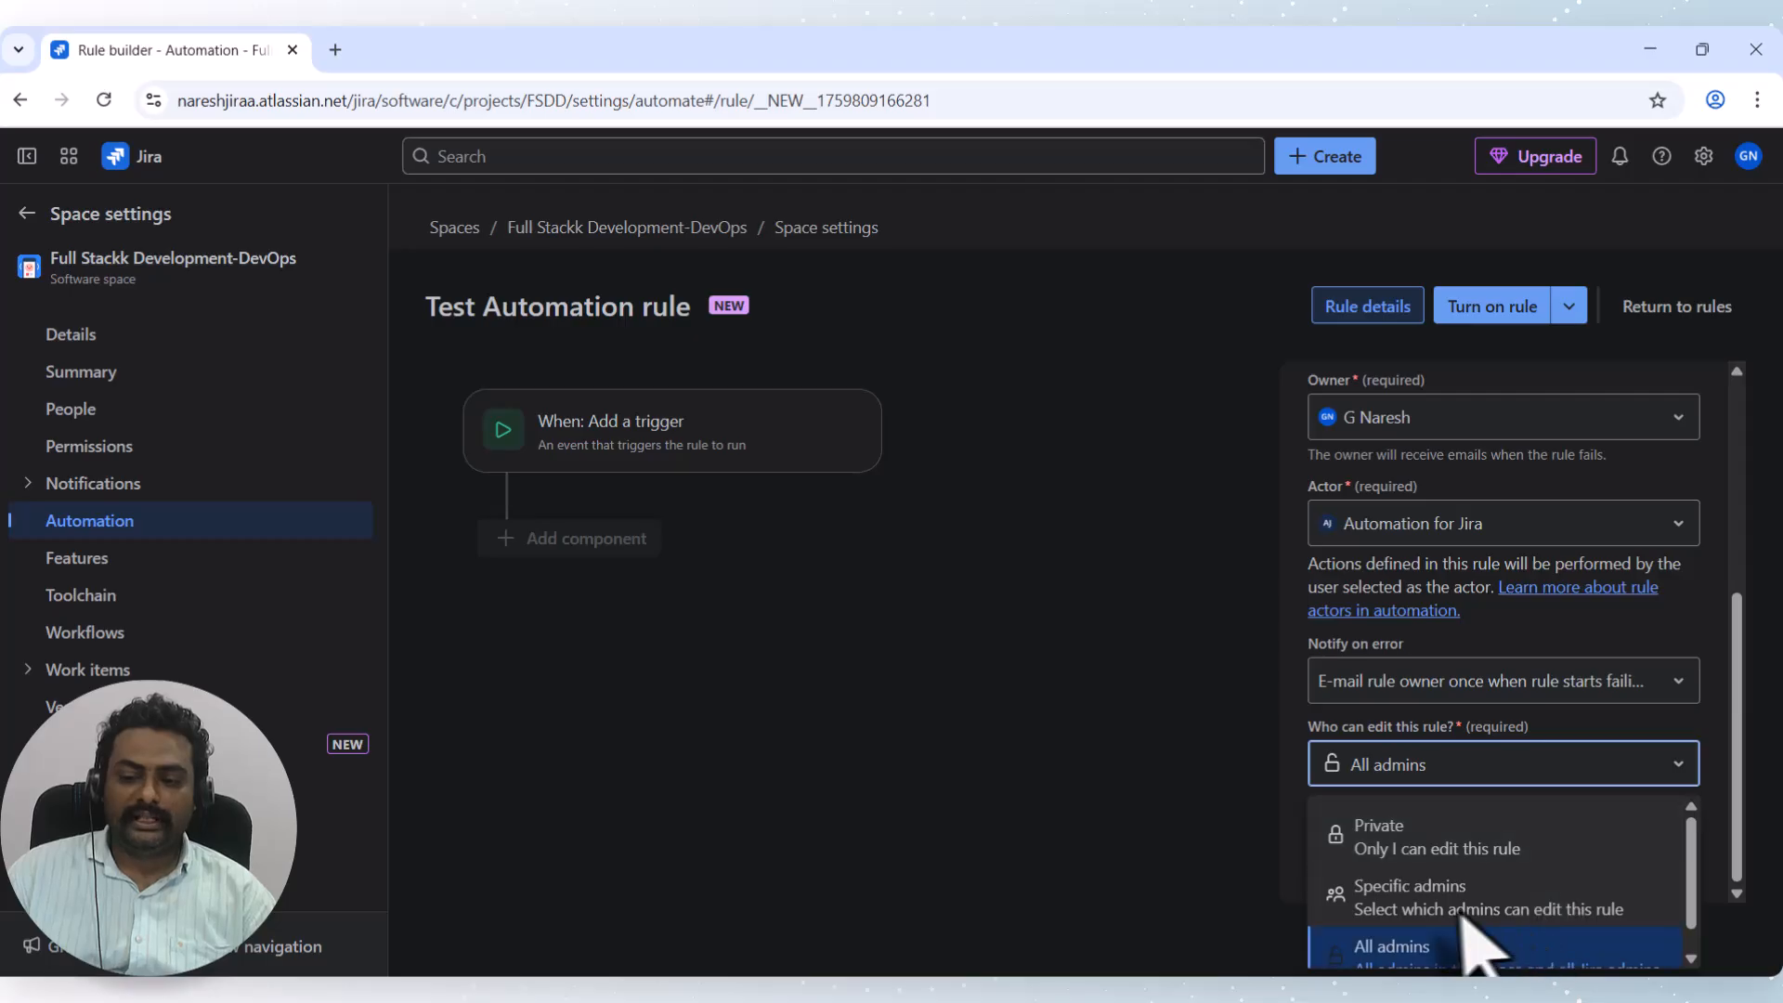
left_click(1508, 899)
left_click(1415, 843)
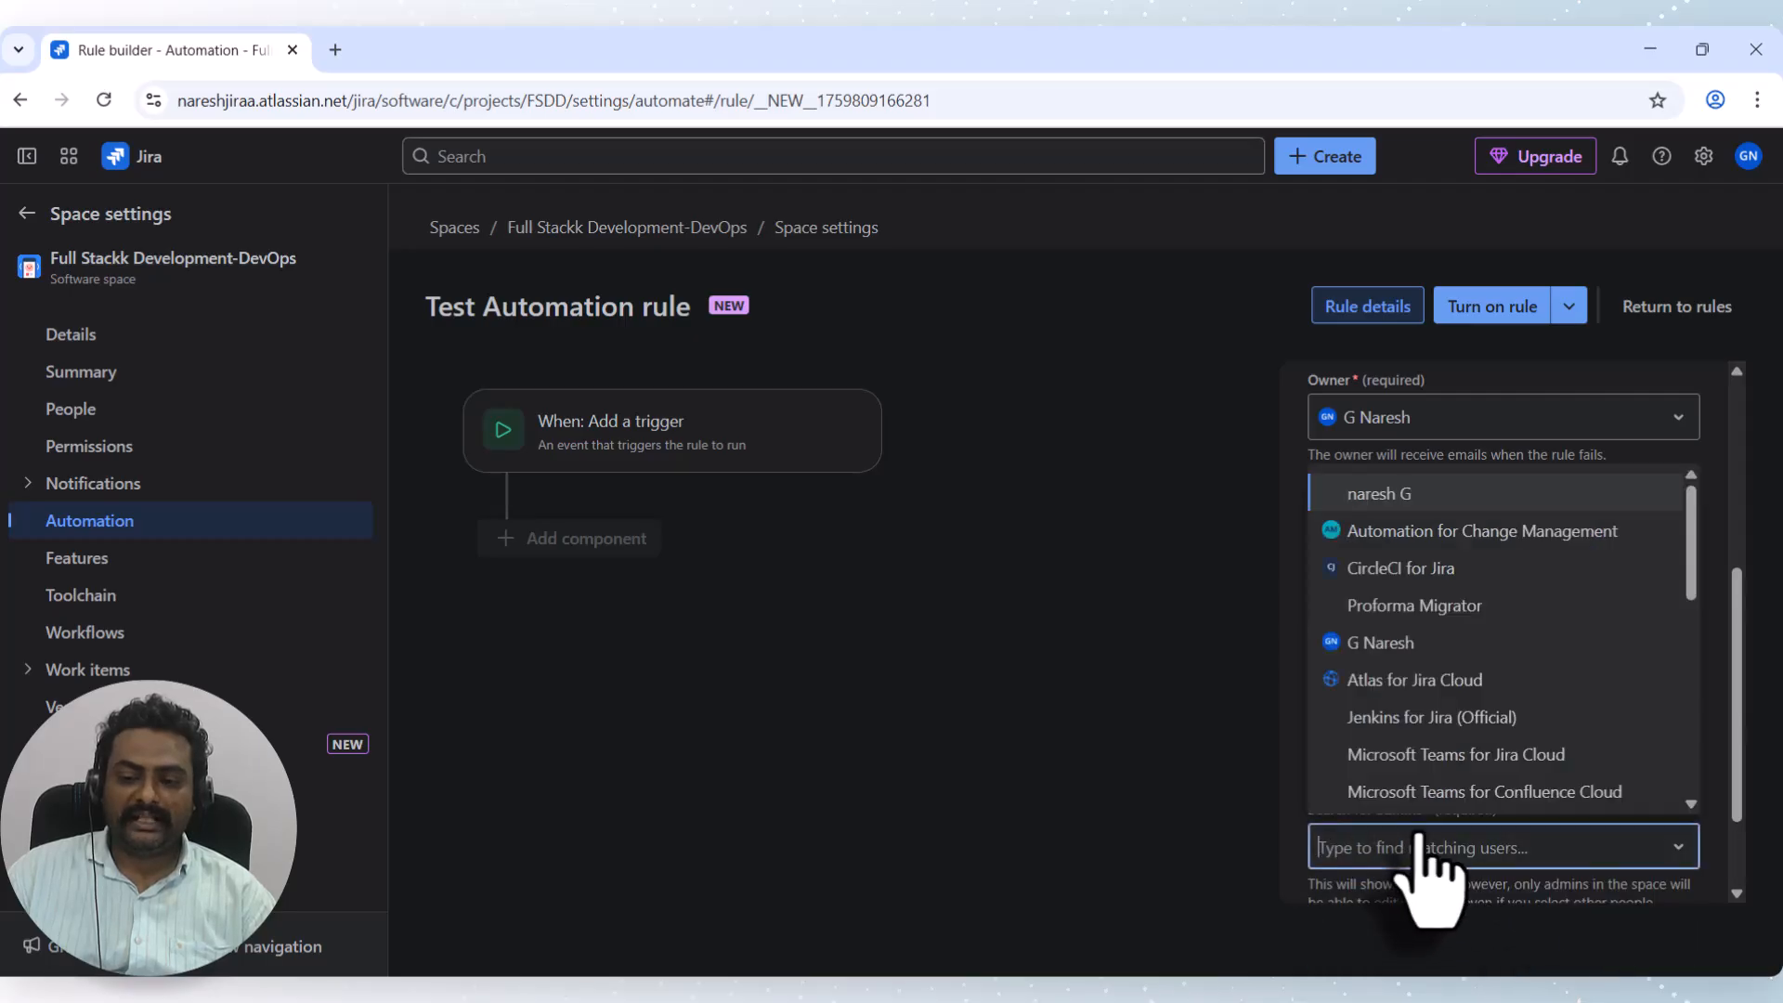
left_click(1264, 840)
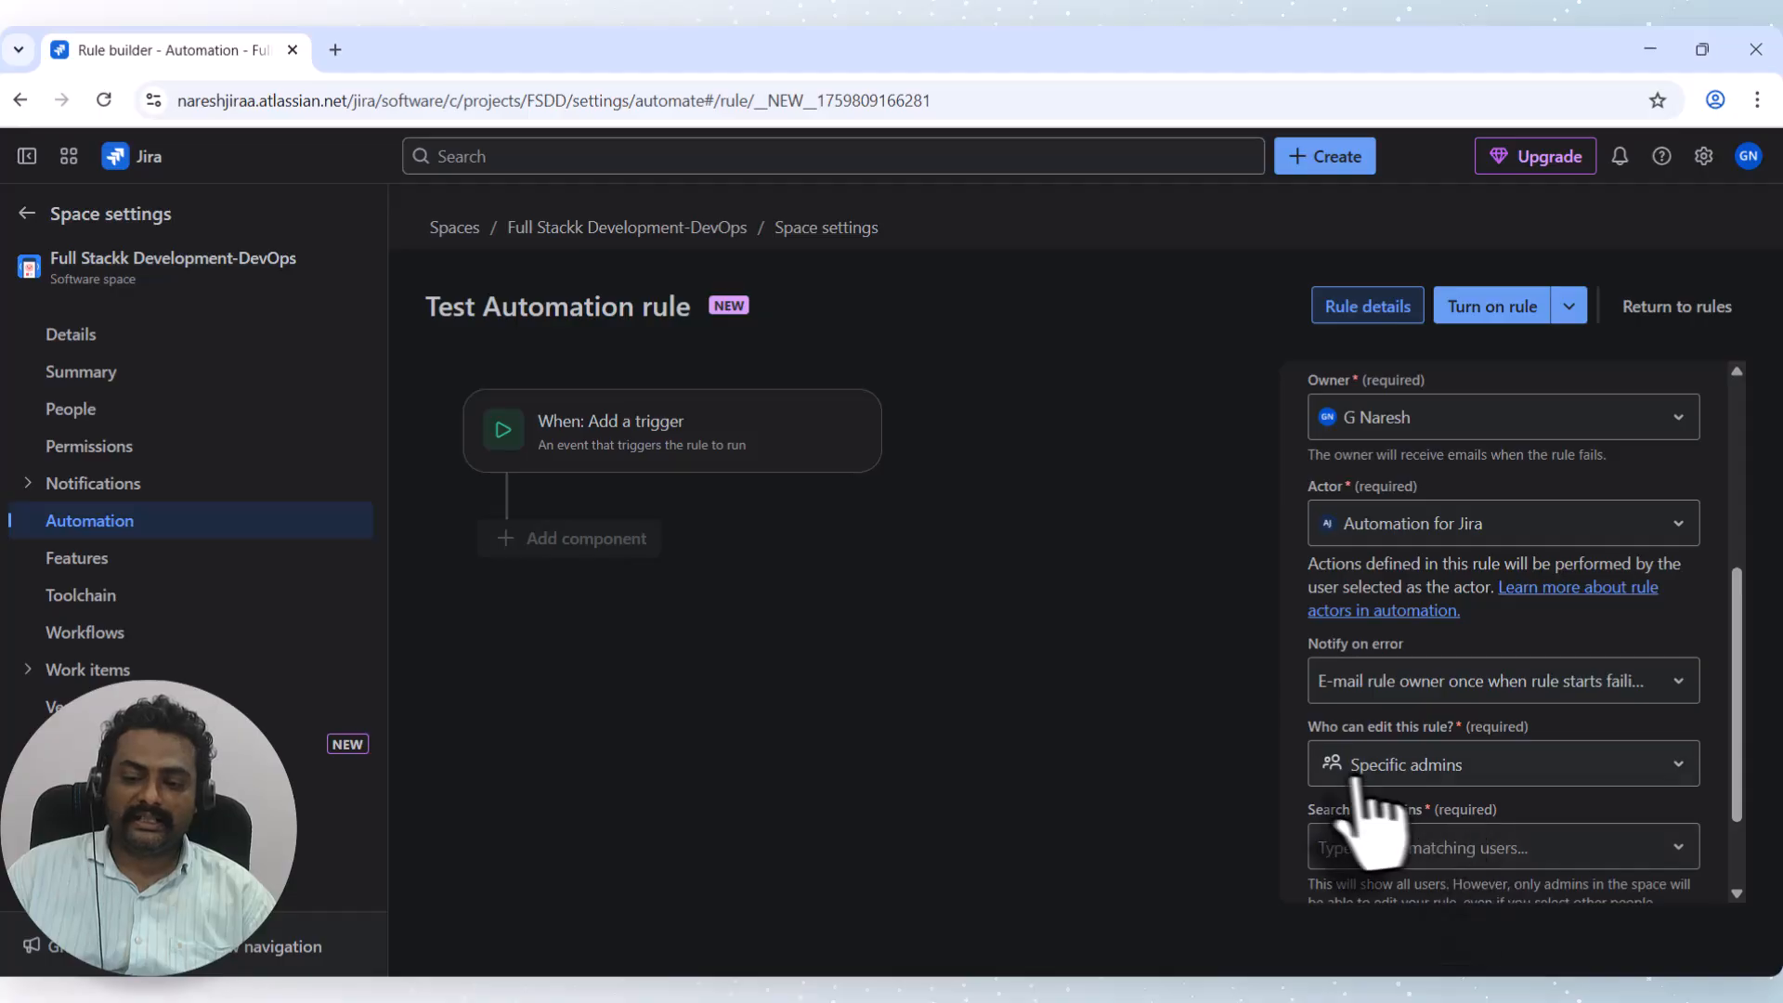
left_click(1445, 767)
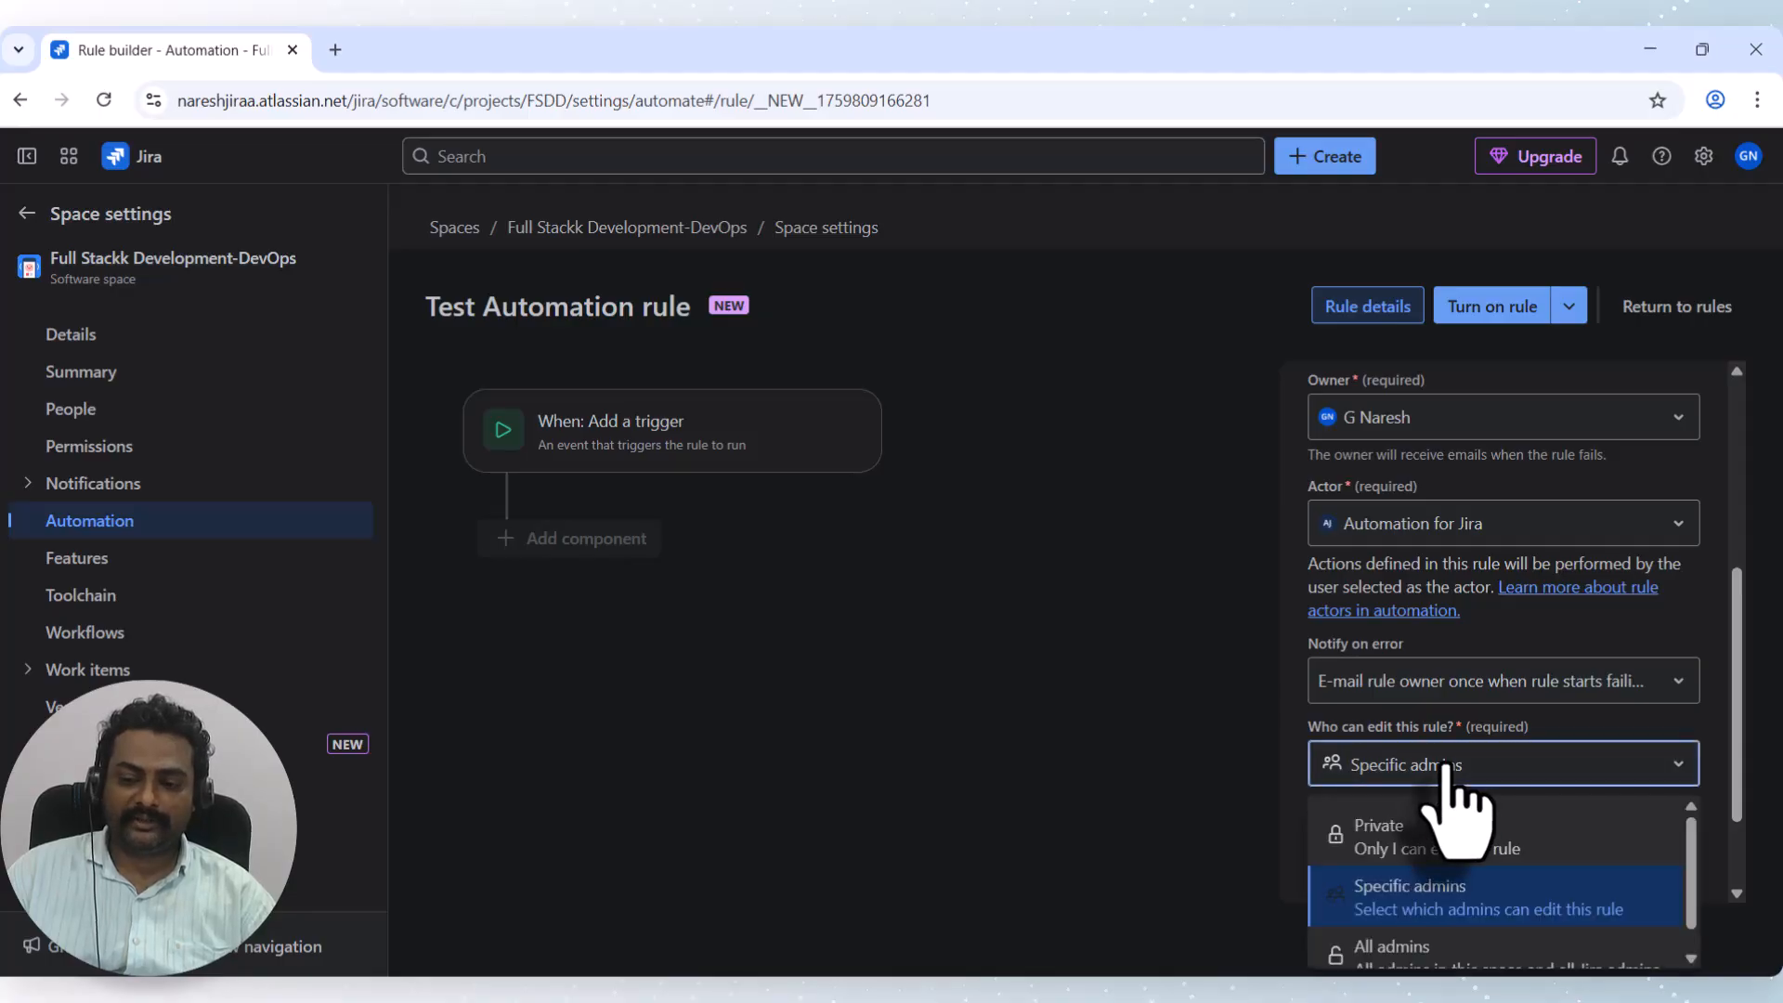
left_click(1383, 841)
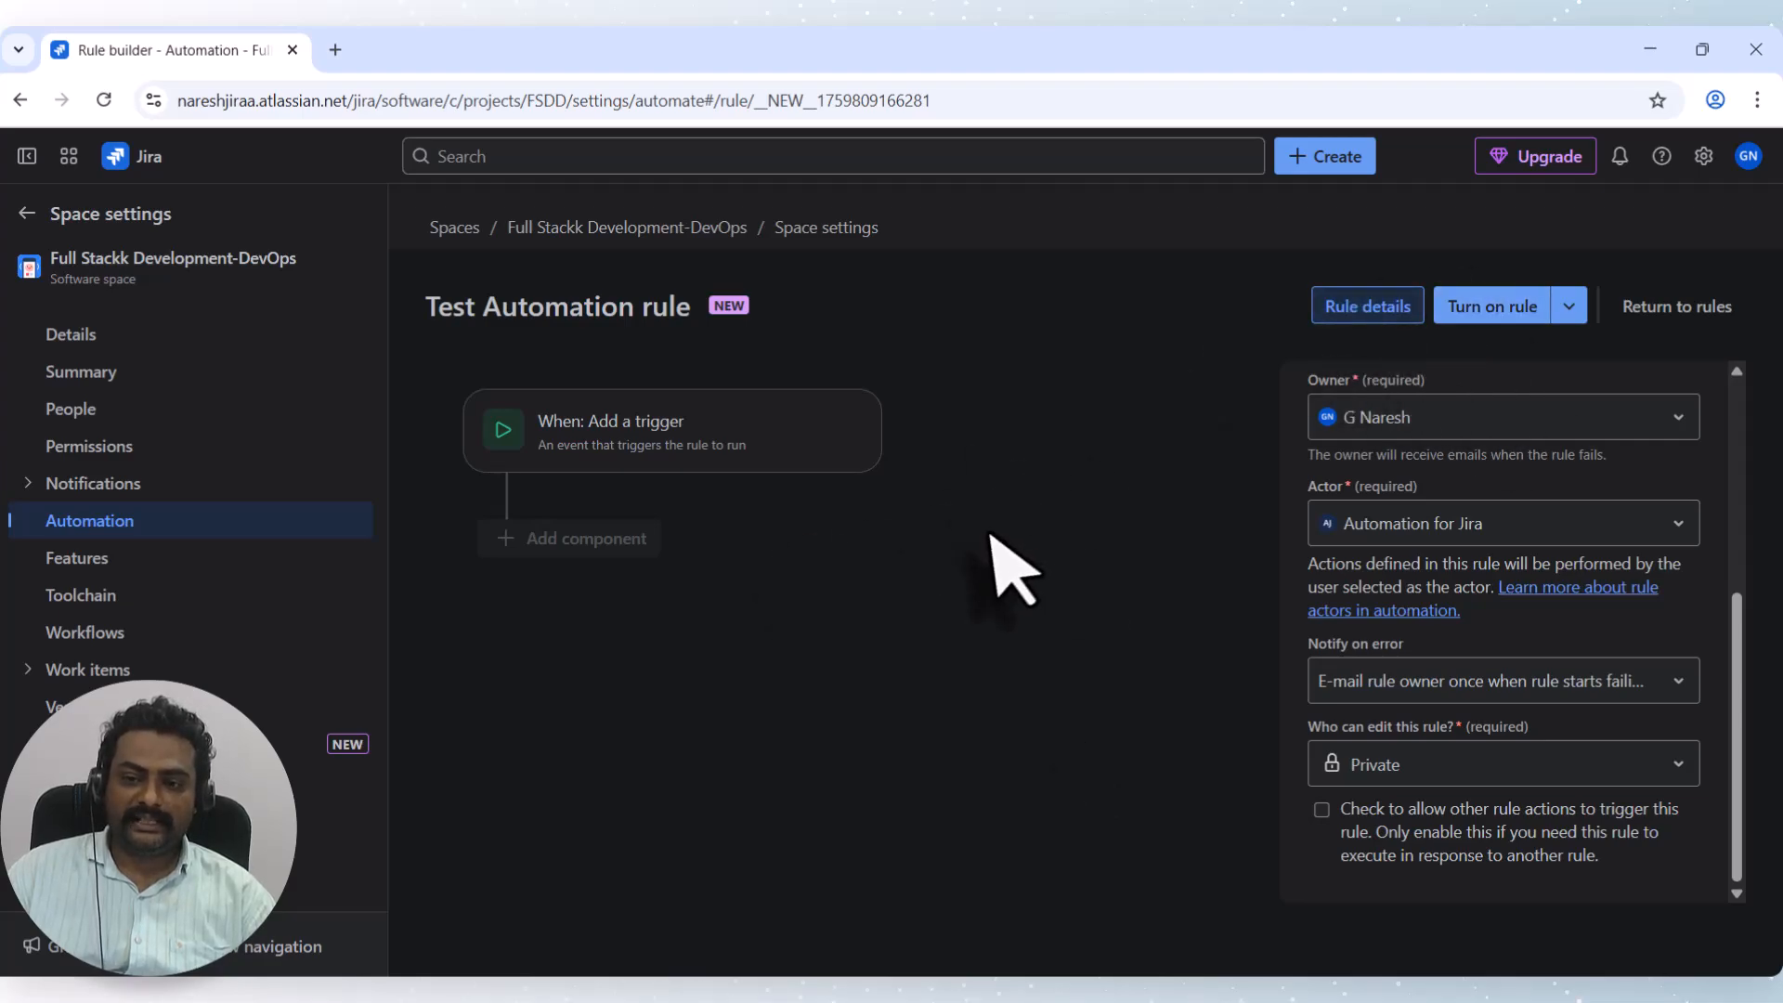
left_click(585, 450)
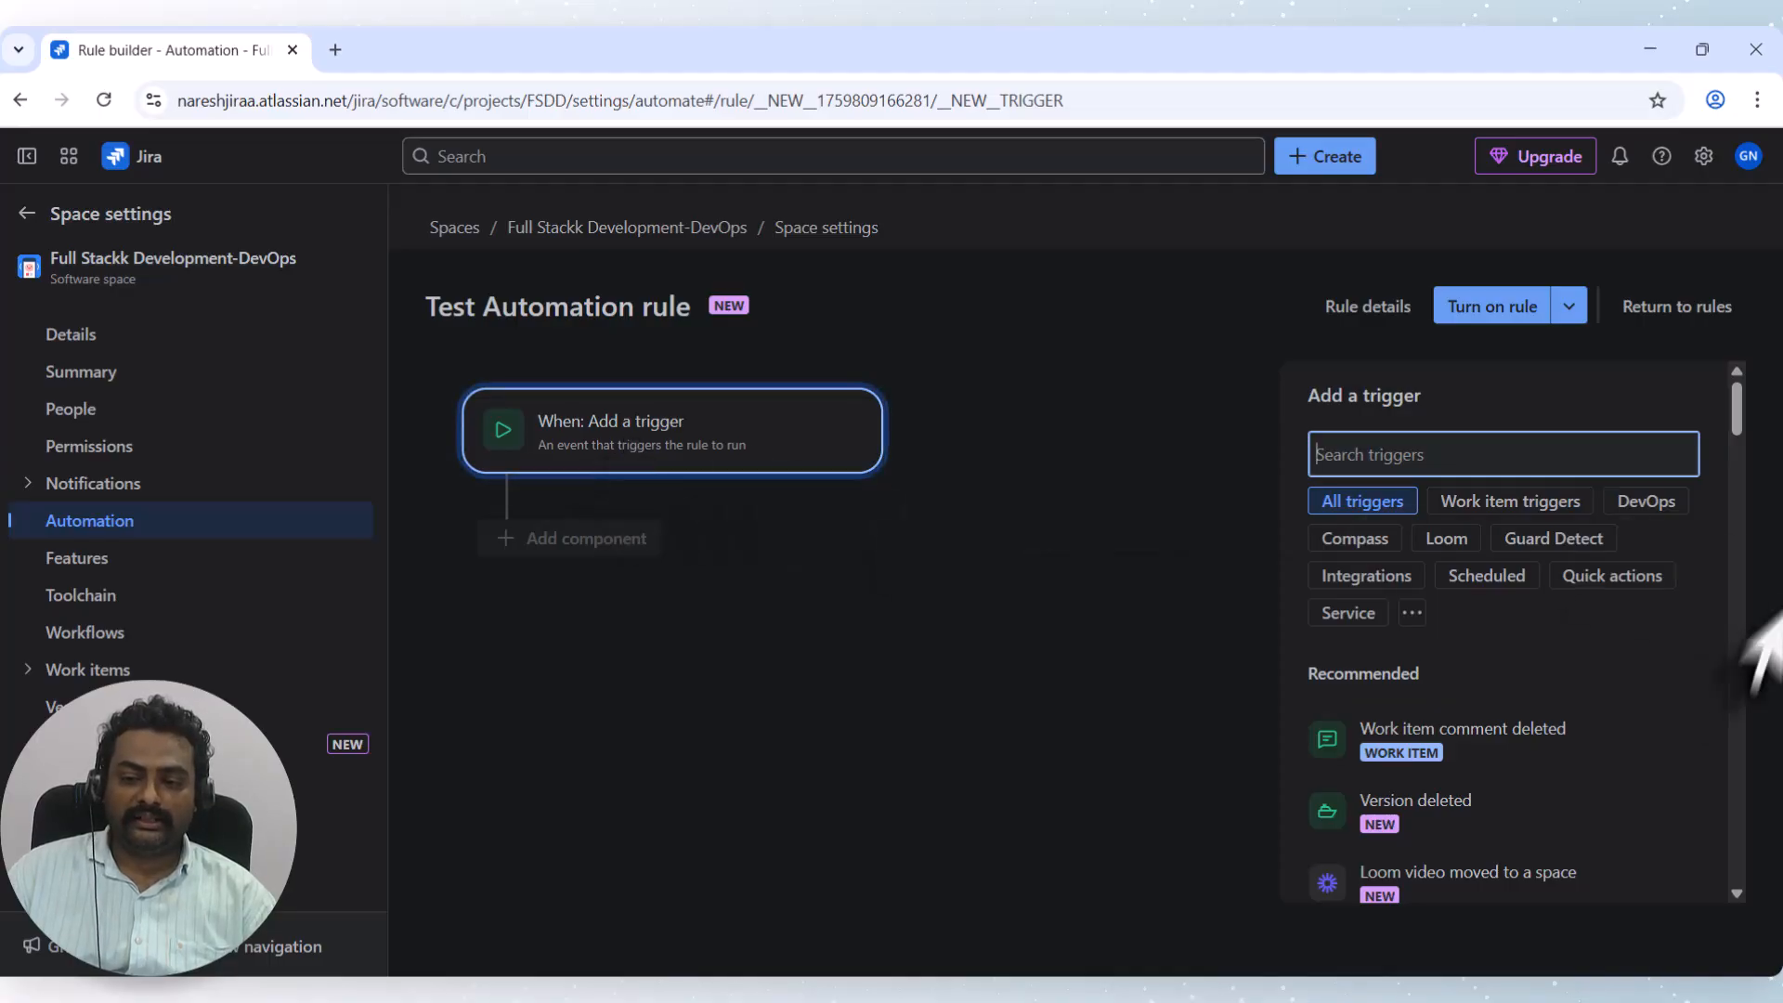
Choose 'Work item deleted' as the rule's trigger.
scroll(1492, 815, "down", 3)
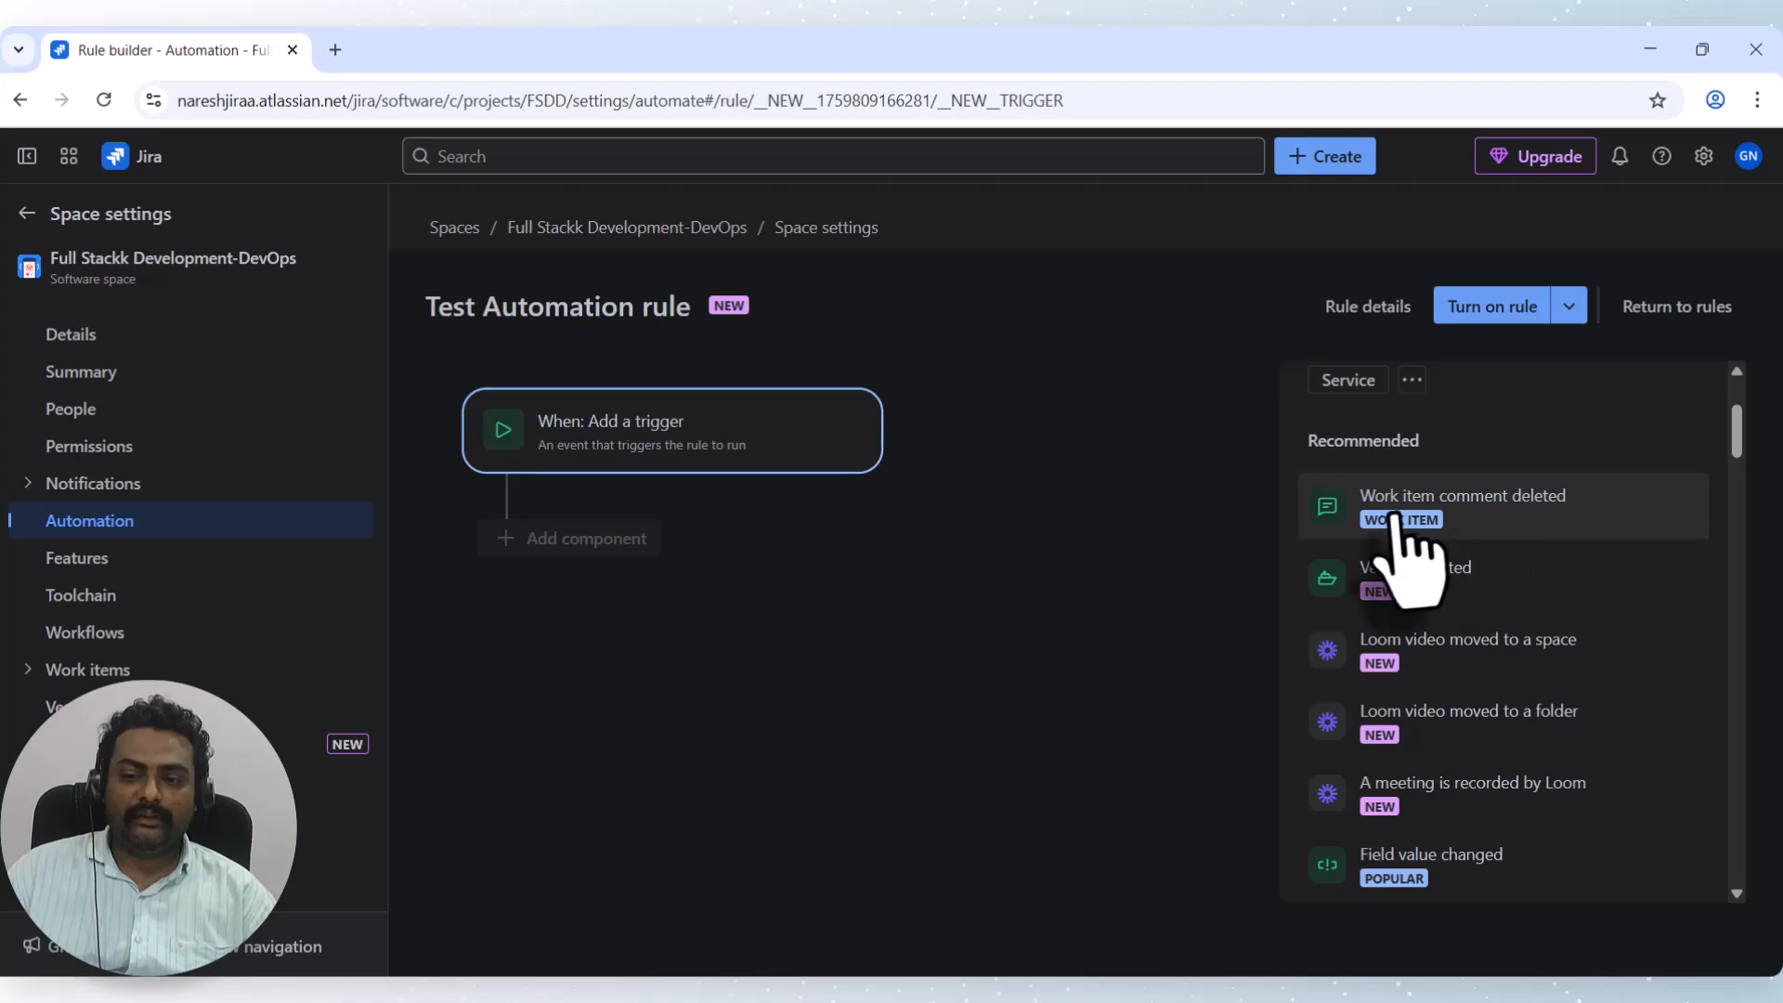
scroll(1437, 568, "up", 3)
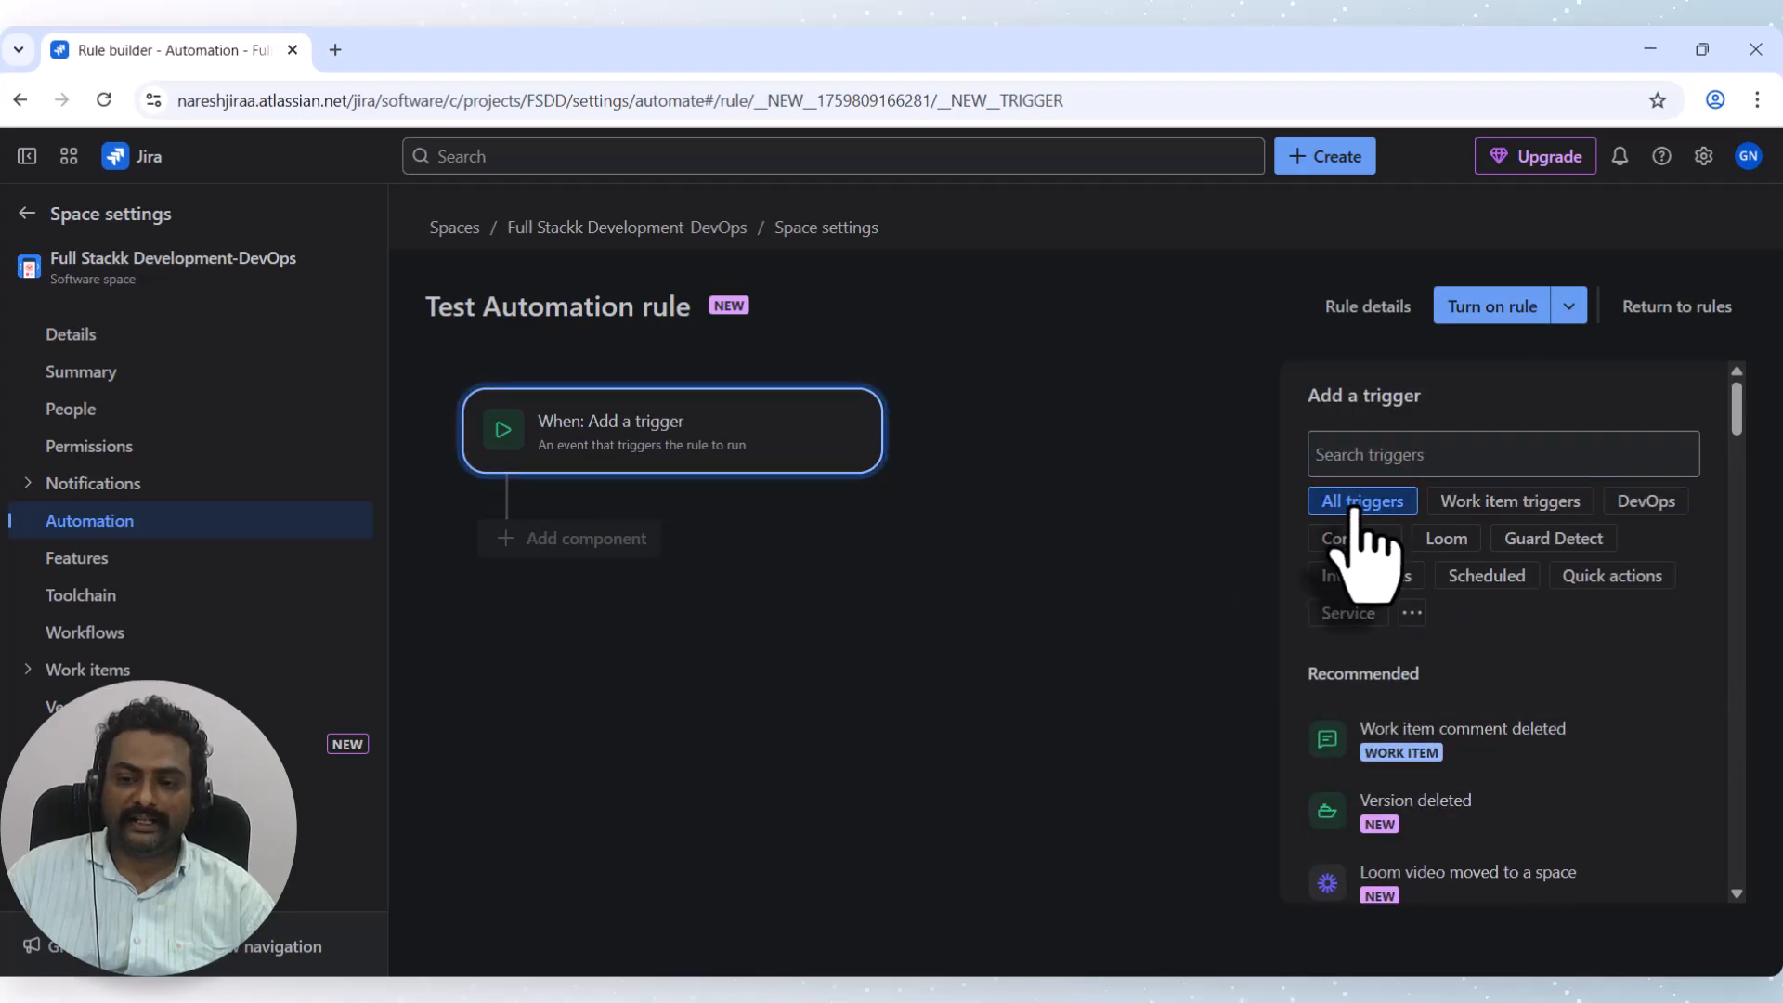
scroll(1393, 771, "down", 2)
scroll(1400, 689, "down", 5)
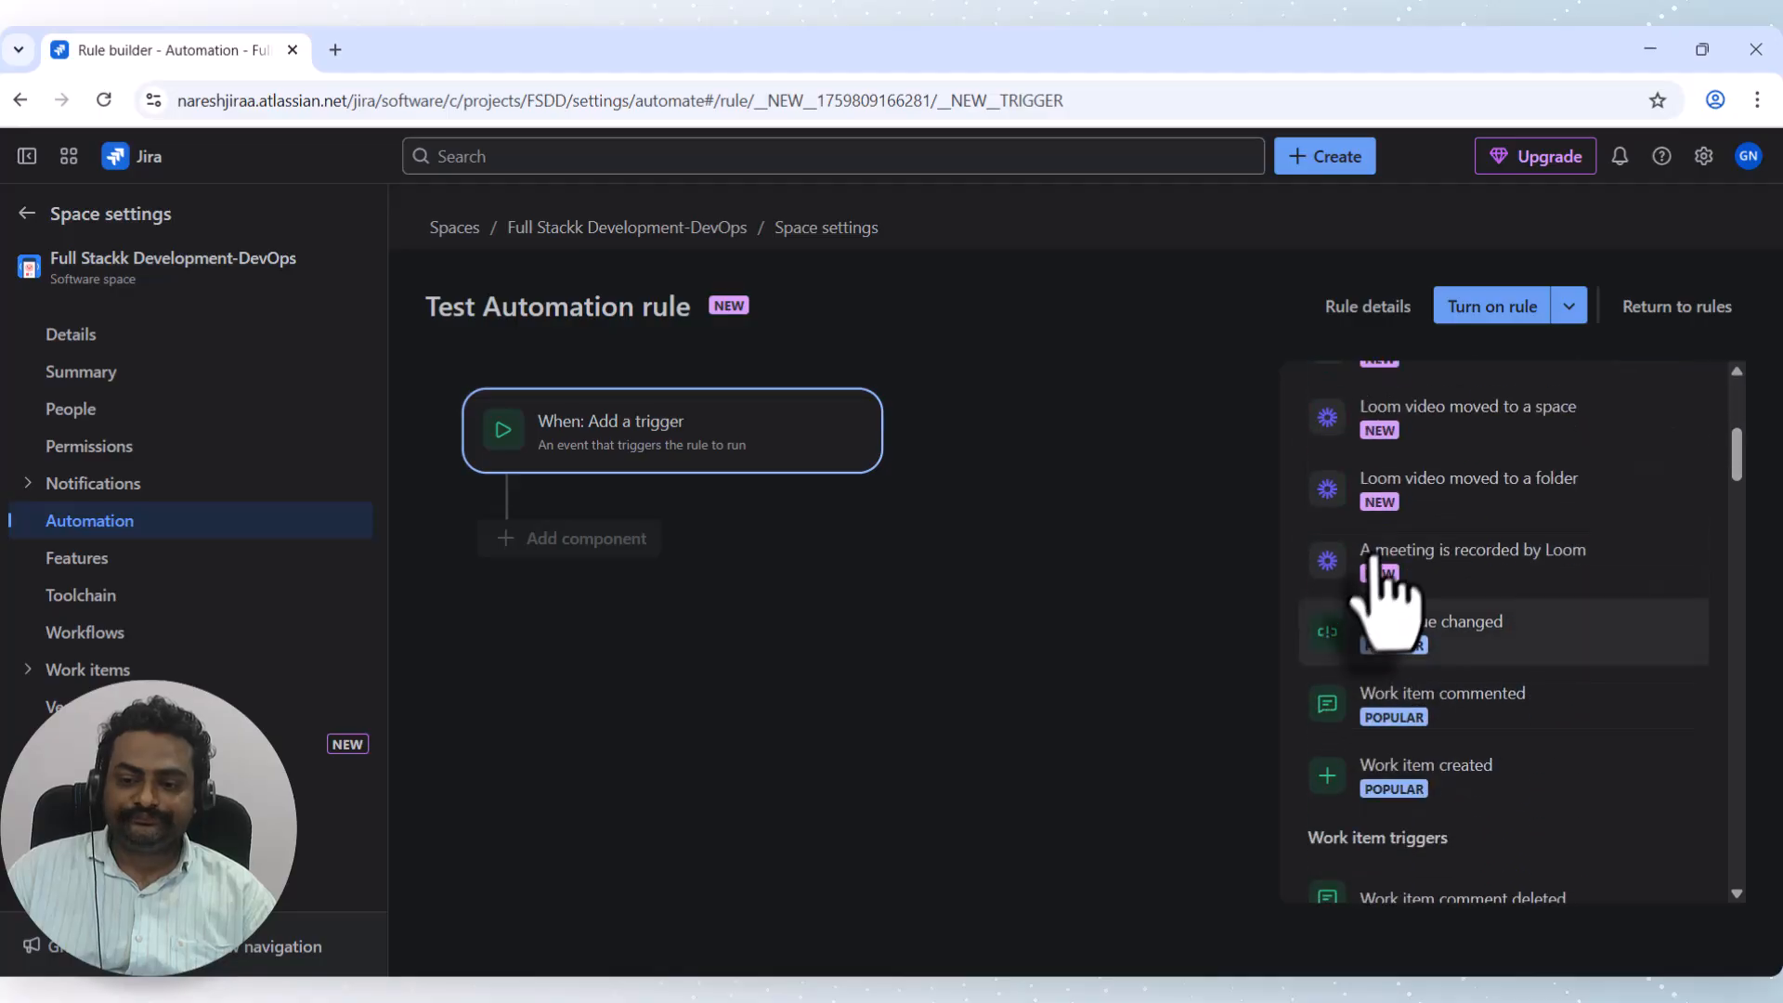
scroll(1440, 770, "up", 4)
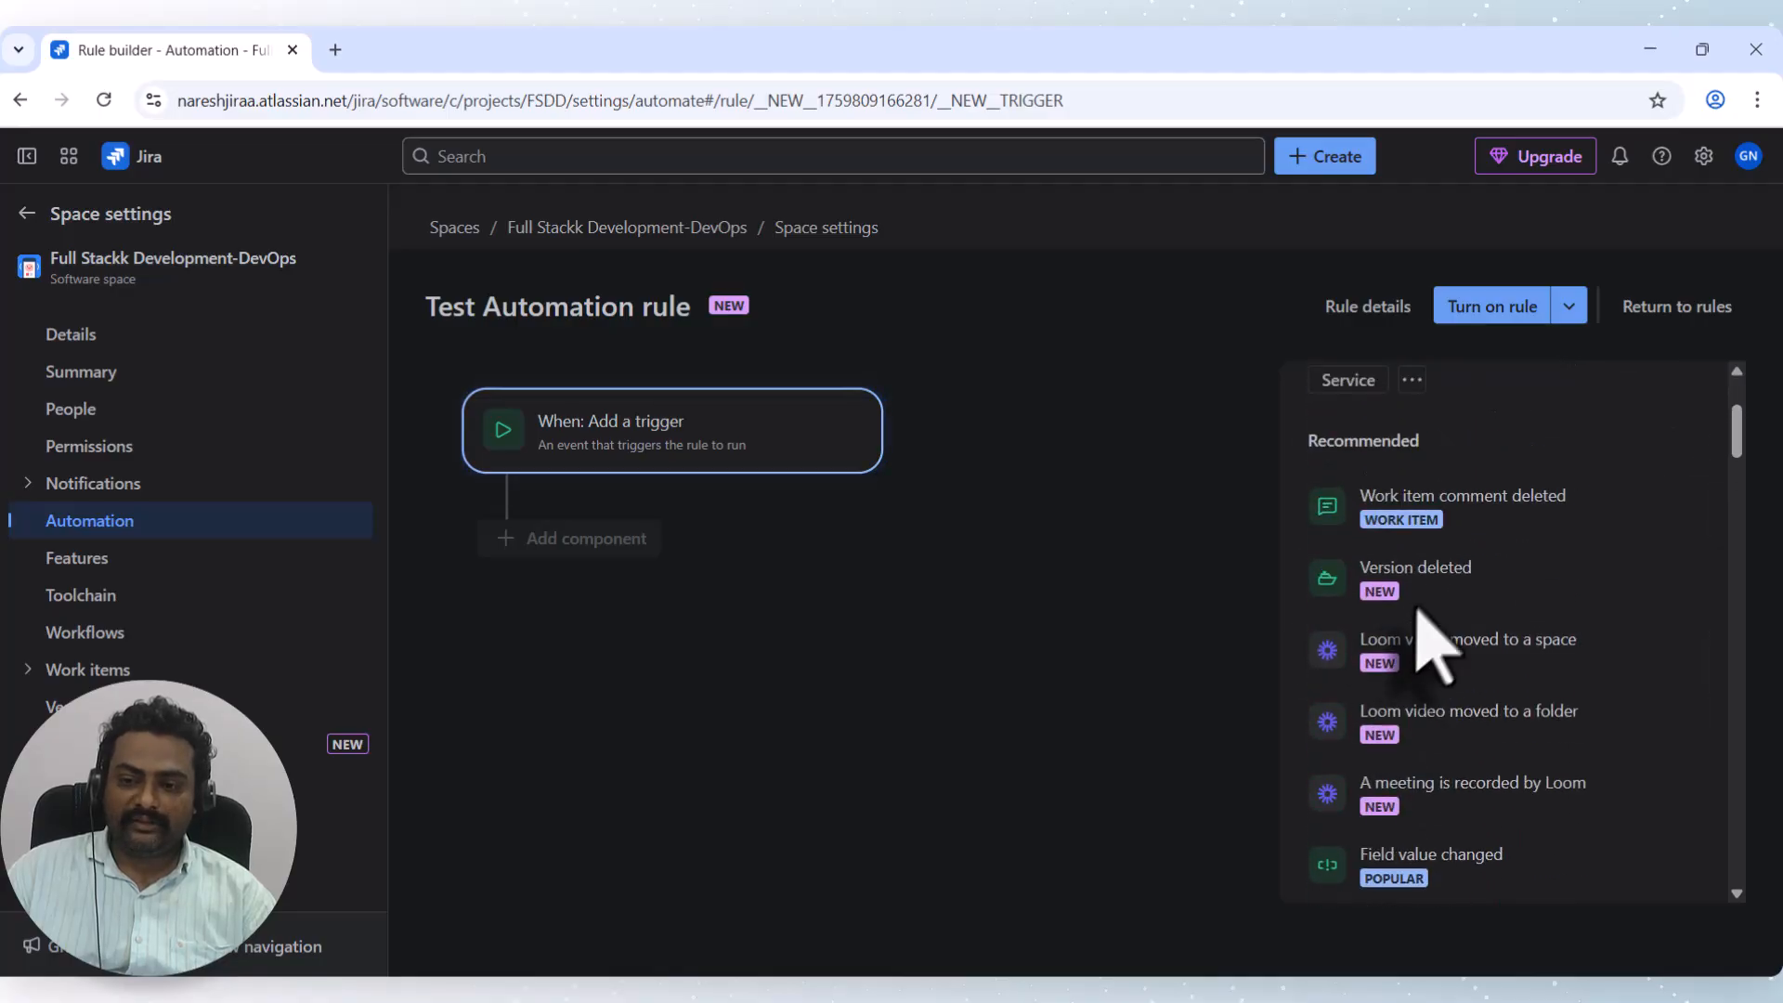
scroll(1420, 720, "down", 4)
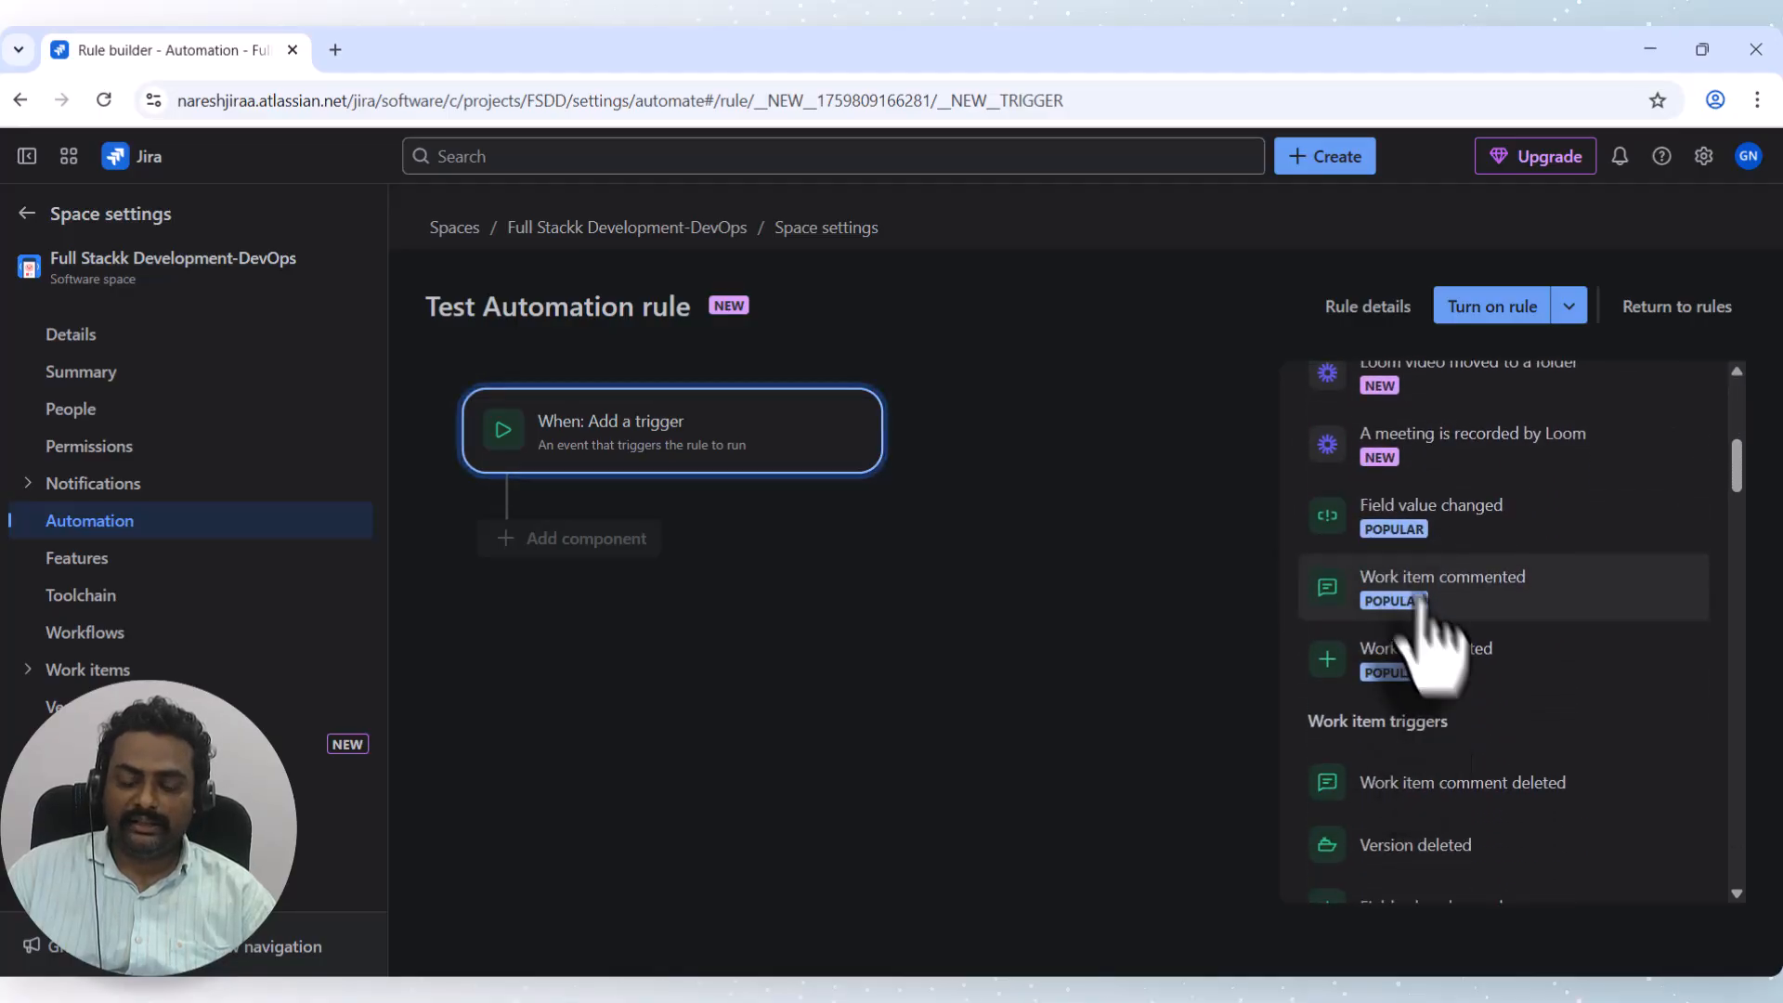
scroll(1393, 617, "down", 3)
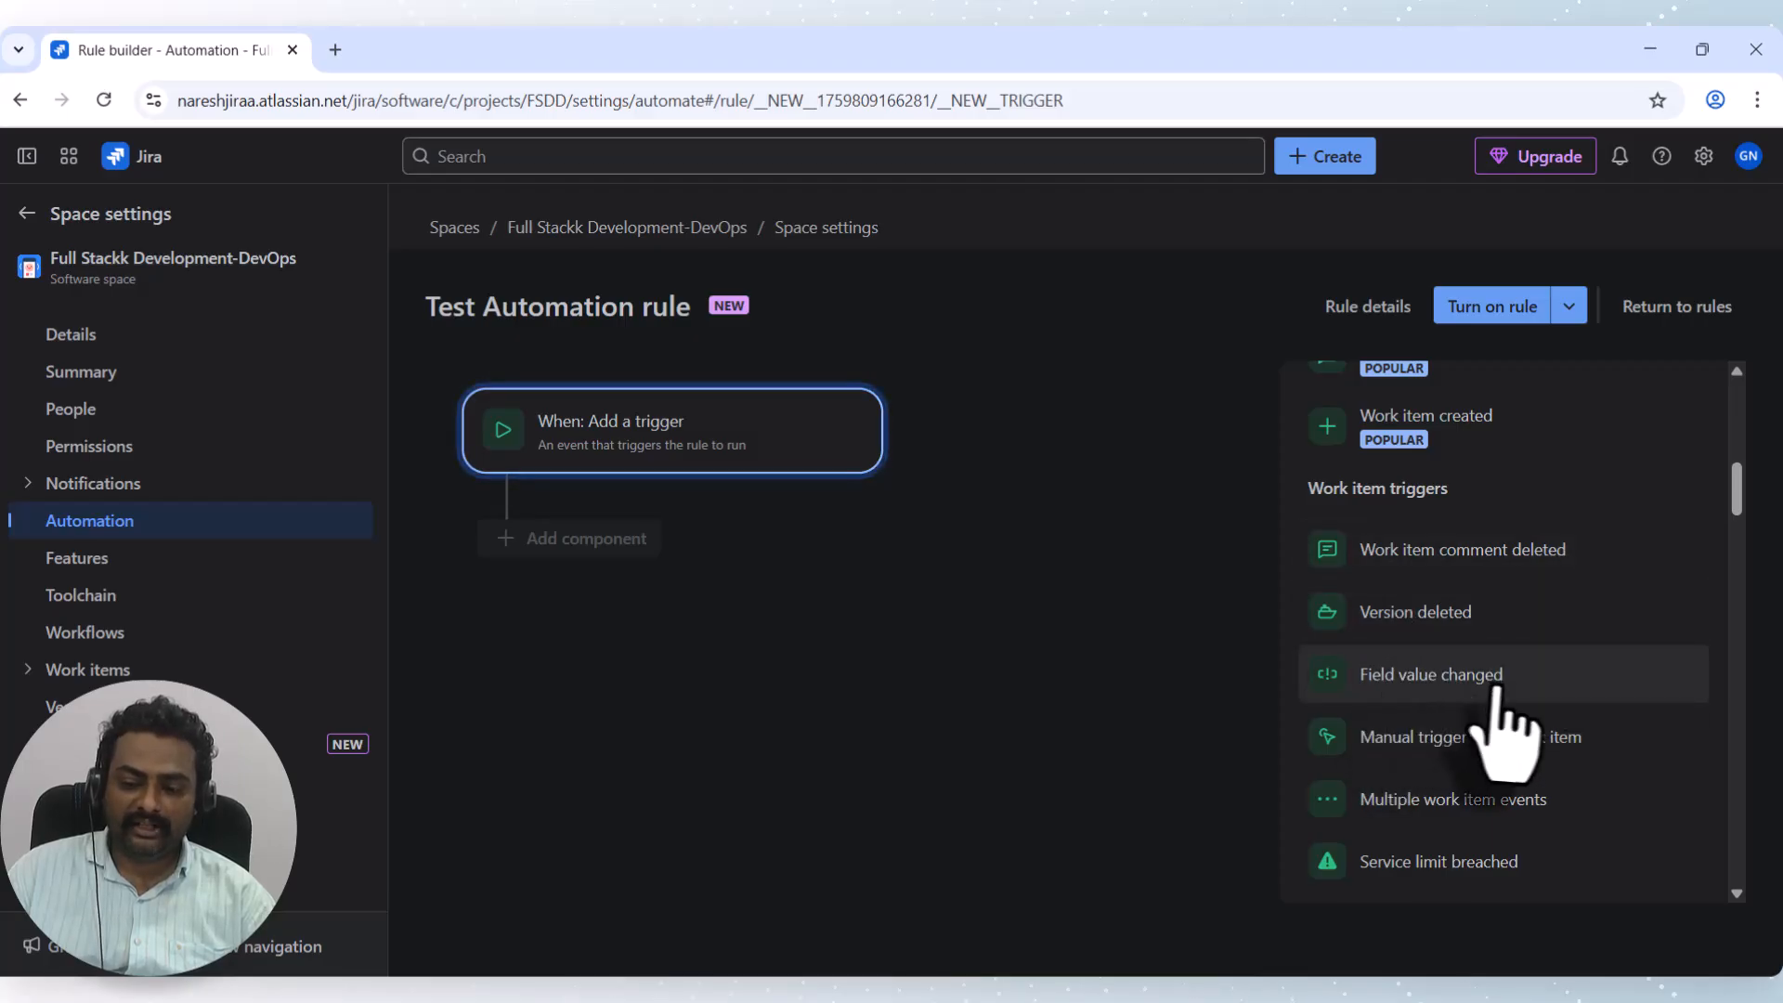
scroll(1508, 692, "down", 1)
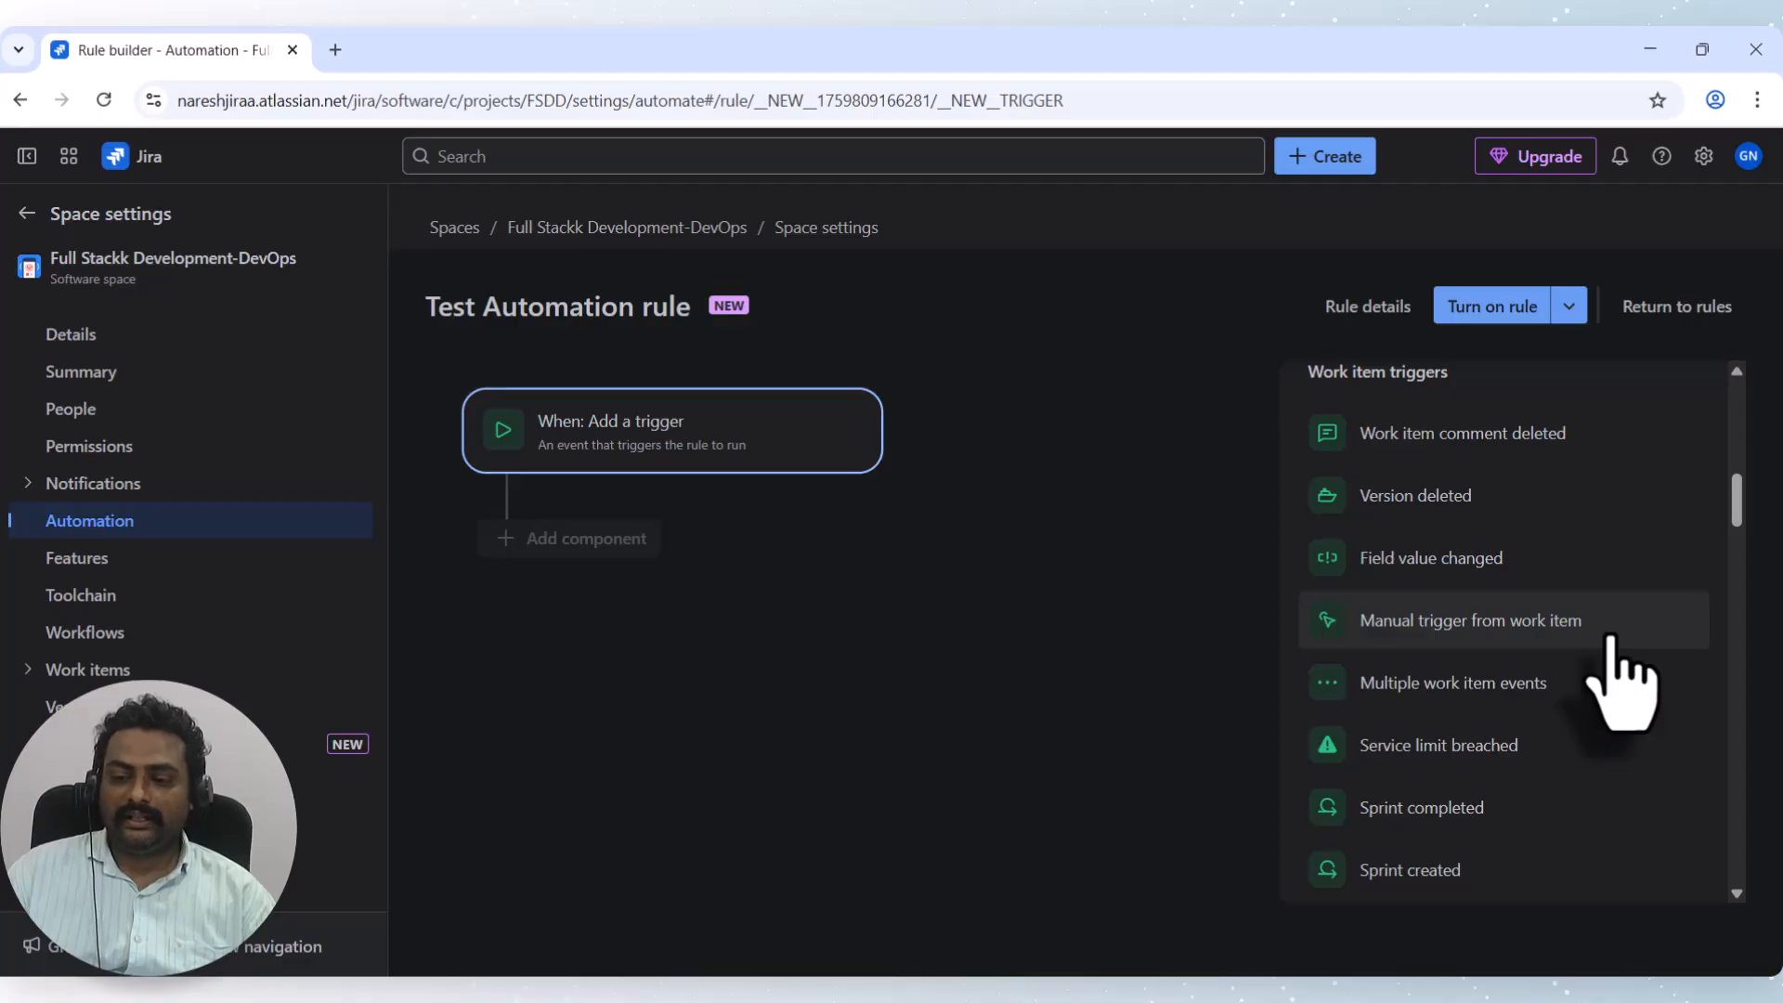
scroll(1472, 817, "down", 2)
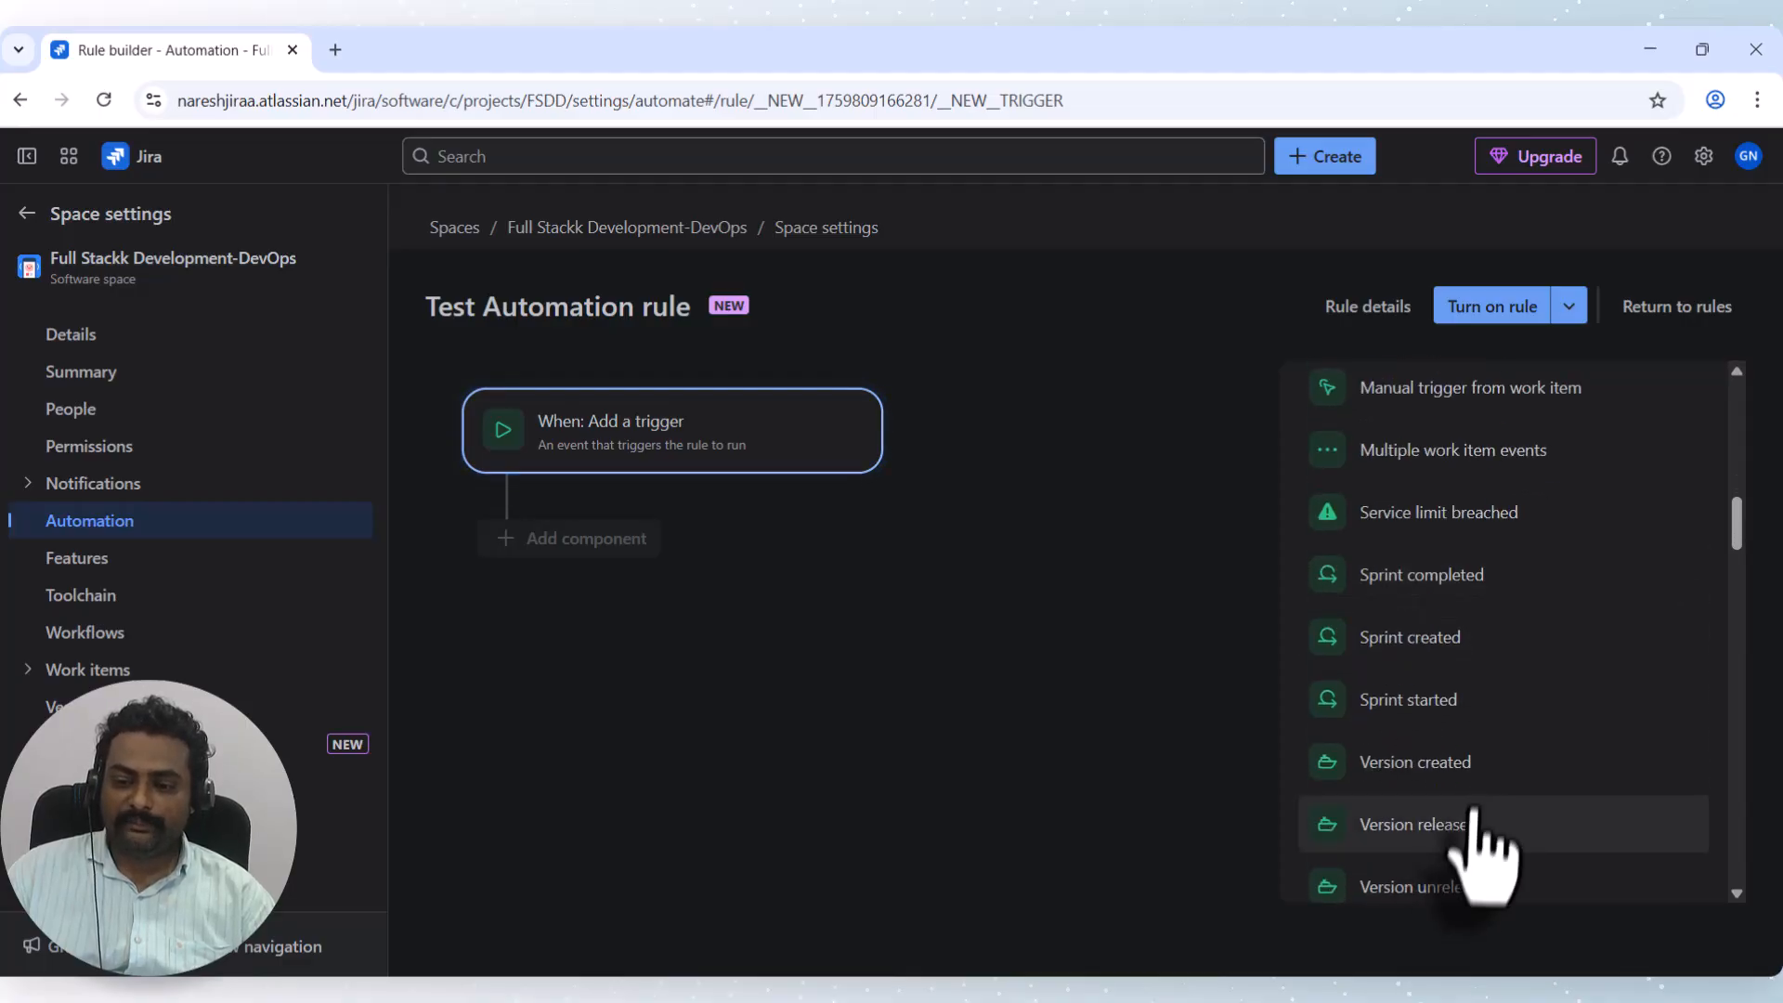
scroll(1449, 790, "down", 6)
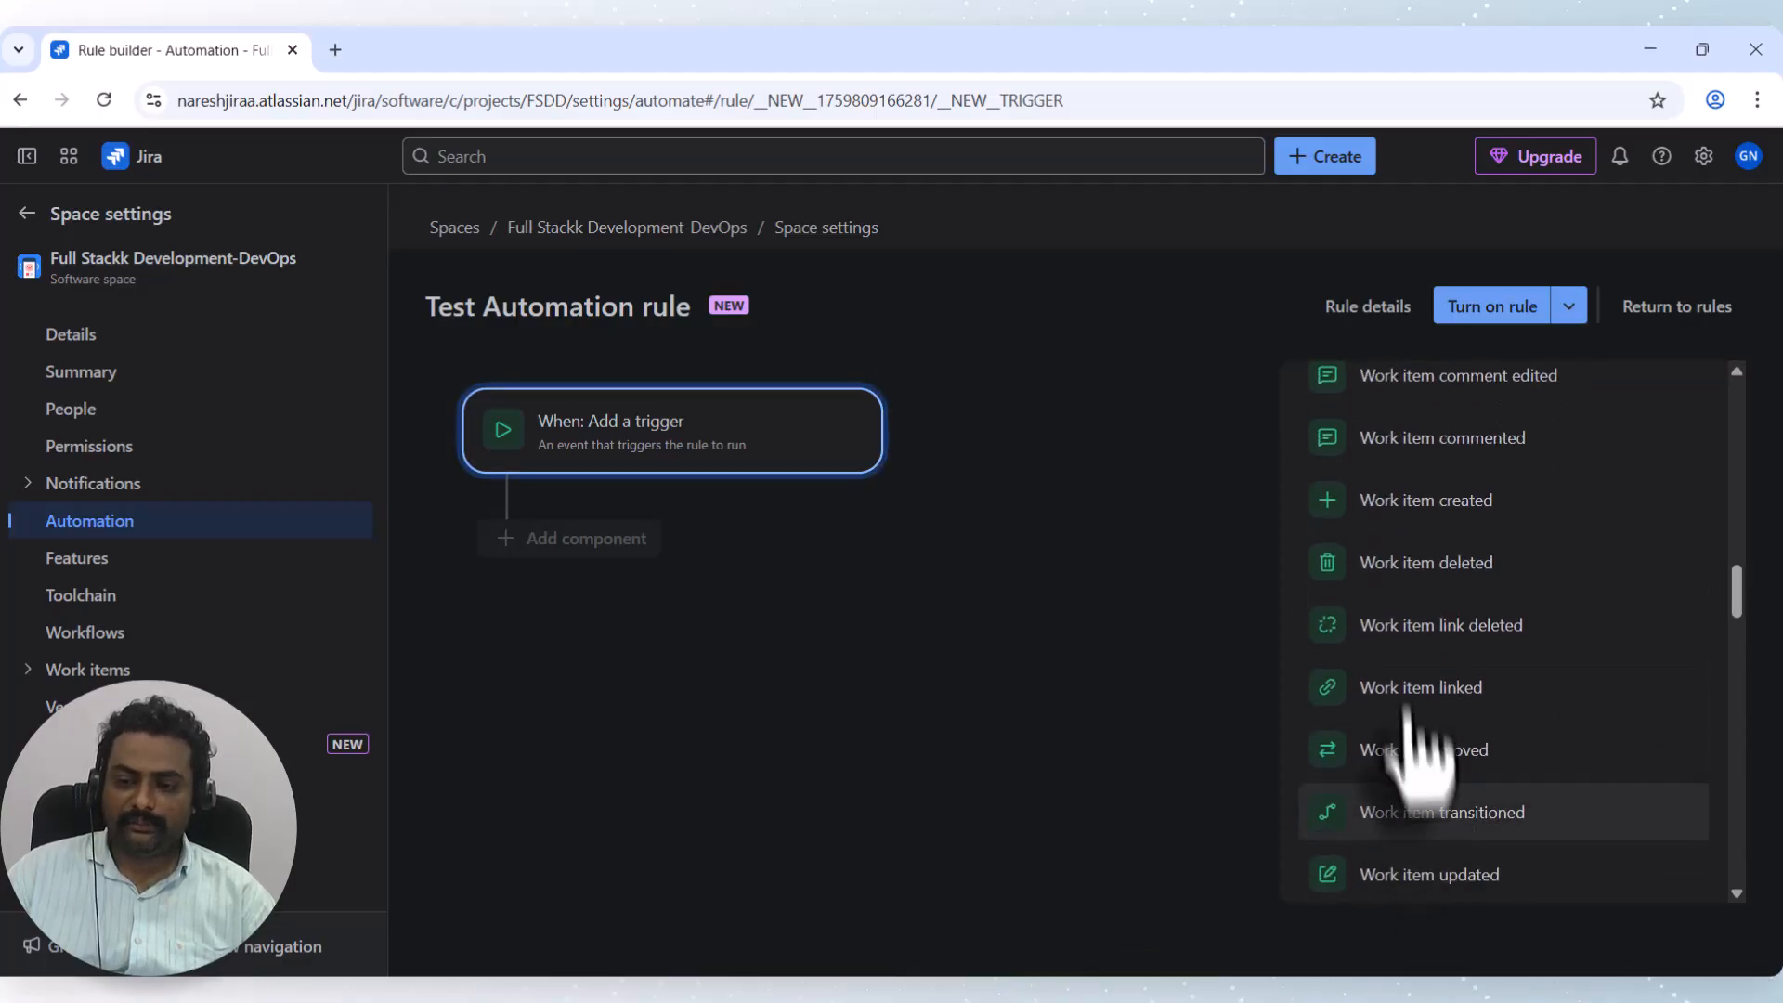
left_click(1427, 572)
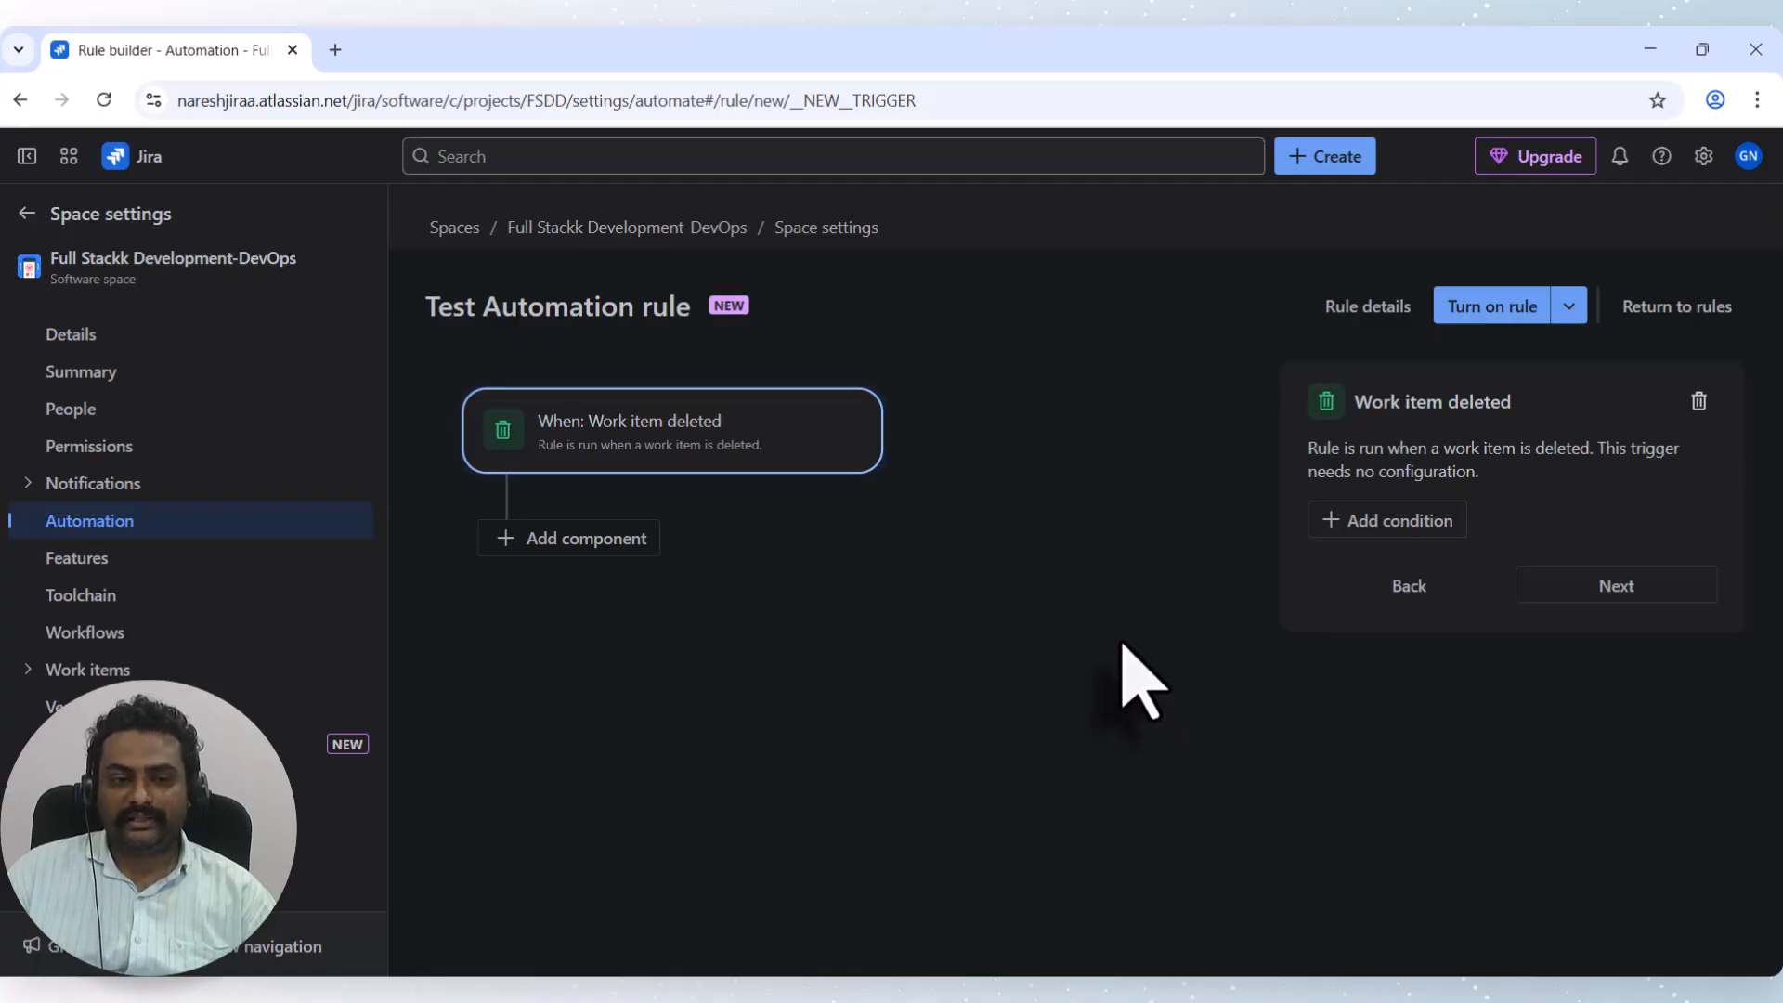
Add a Work item fields condition requiring Issue Type equals Bug after the trigger.
left_click(1607, 590)
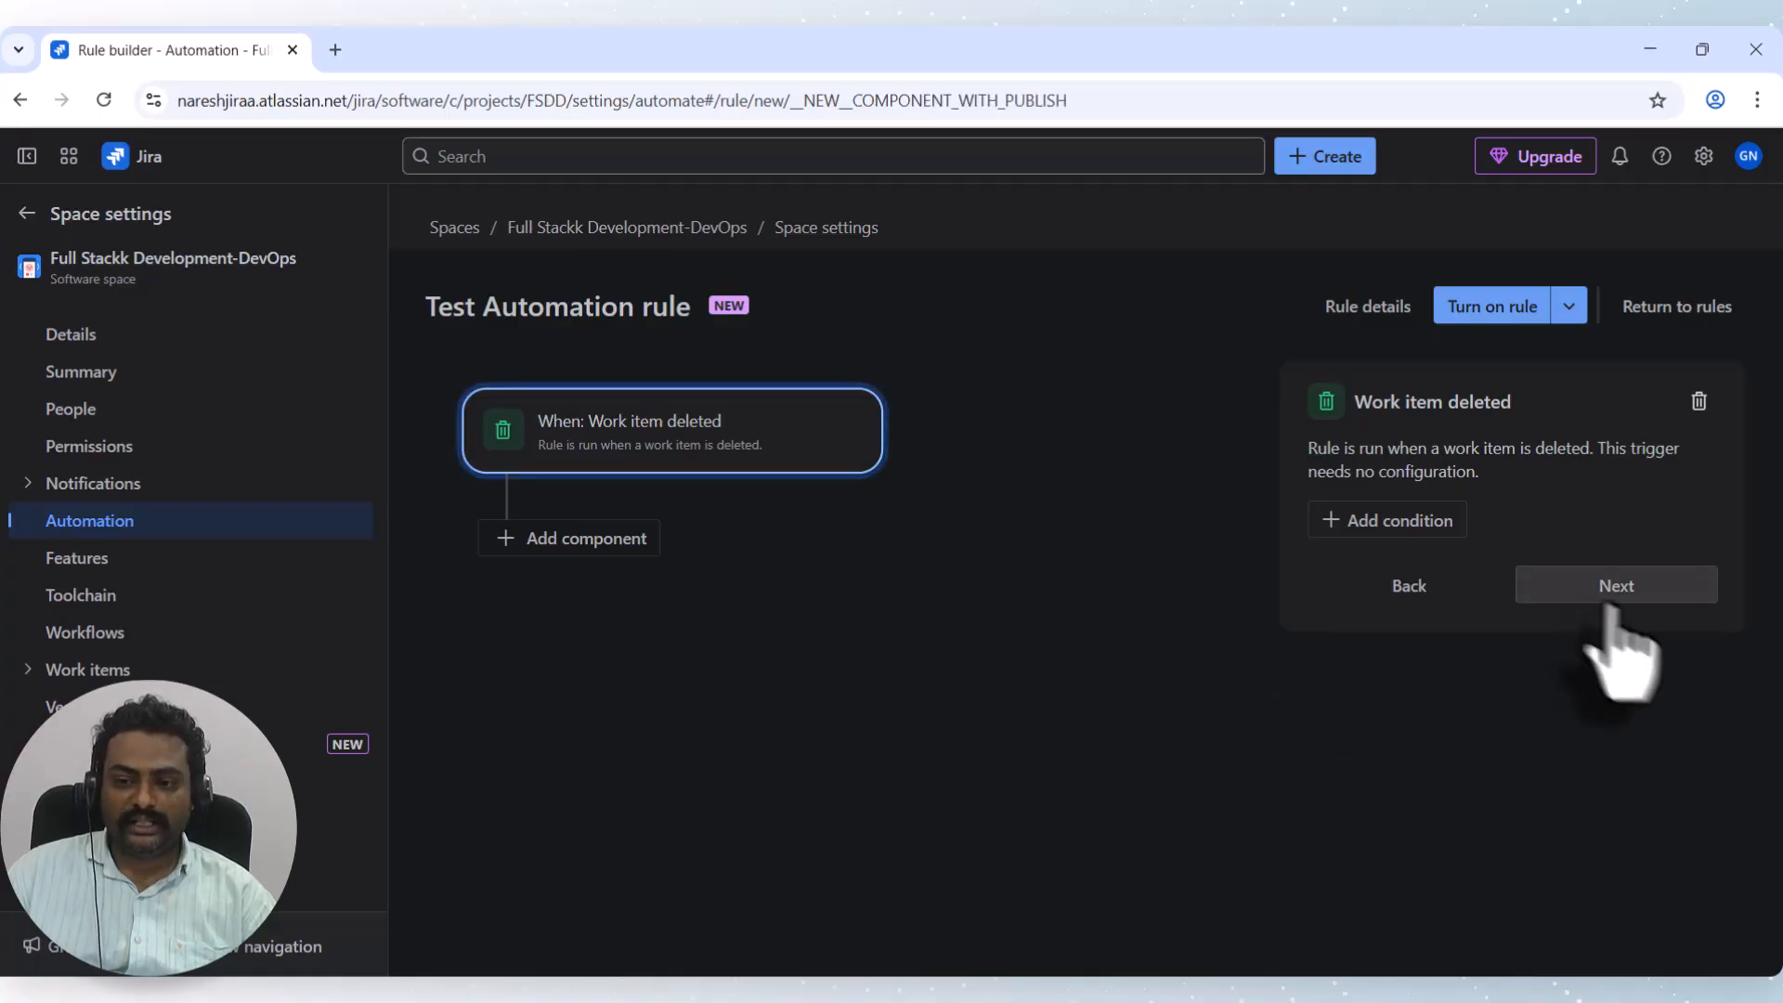
left_click(565, 548)
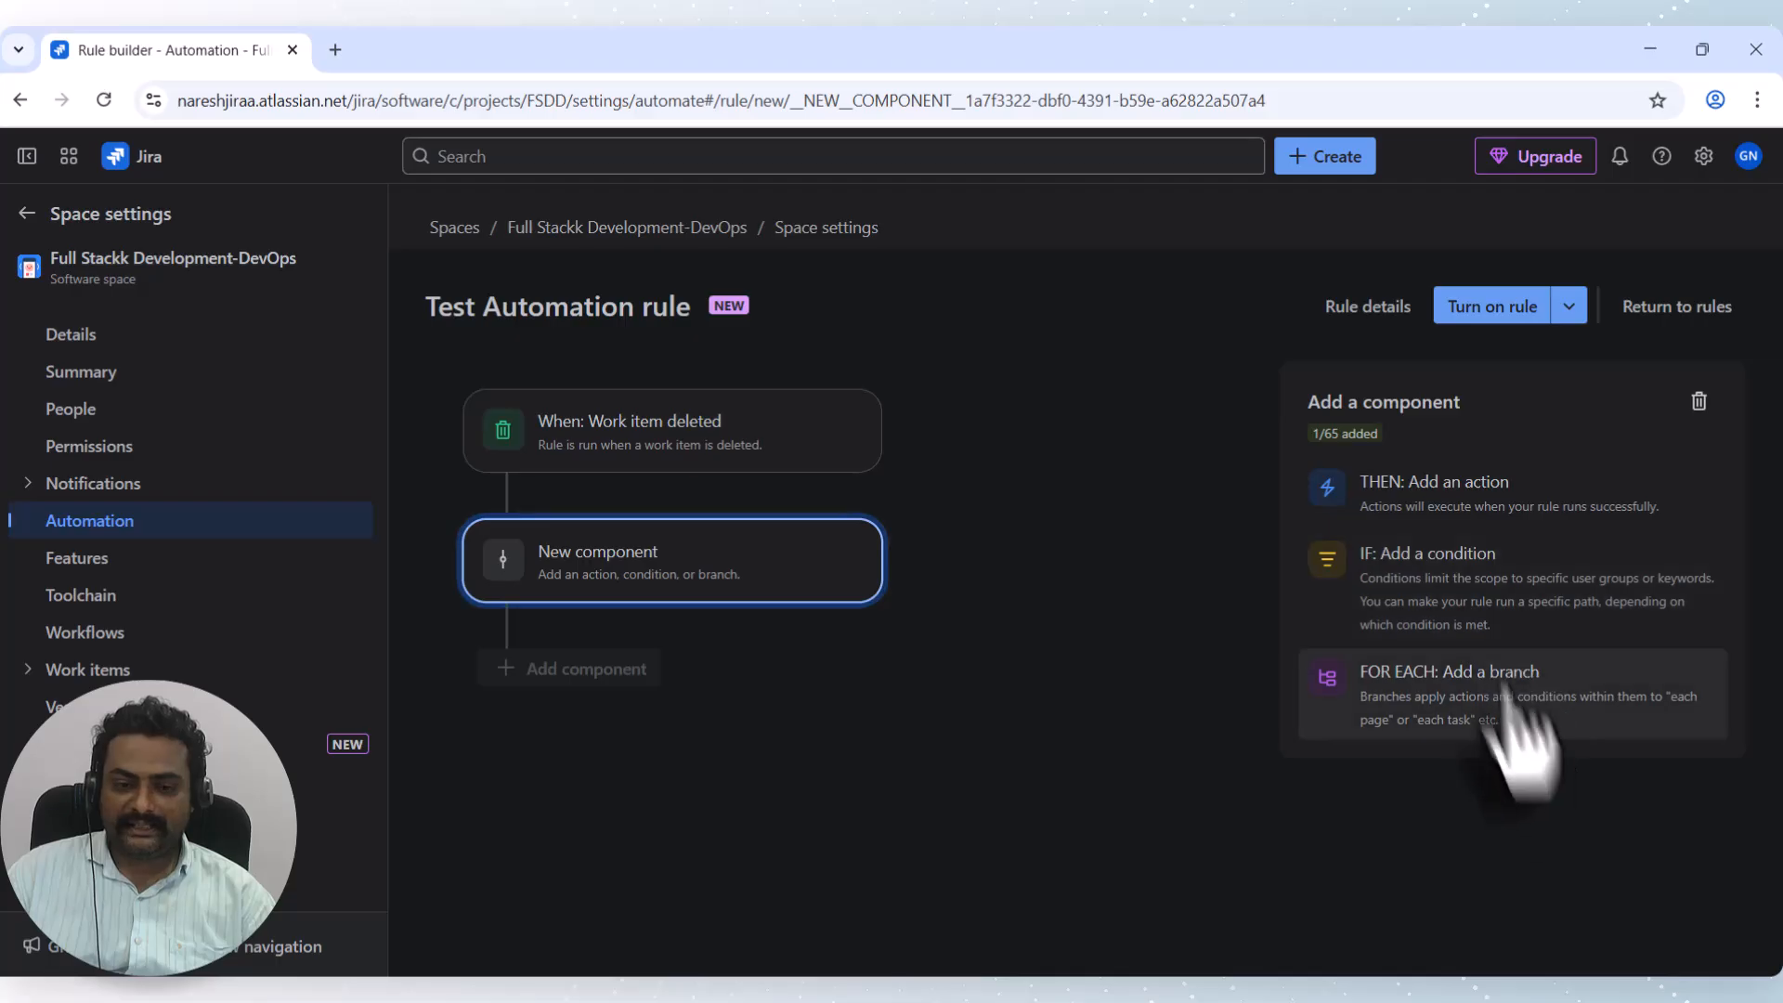
left_click(1461, 595)
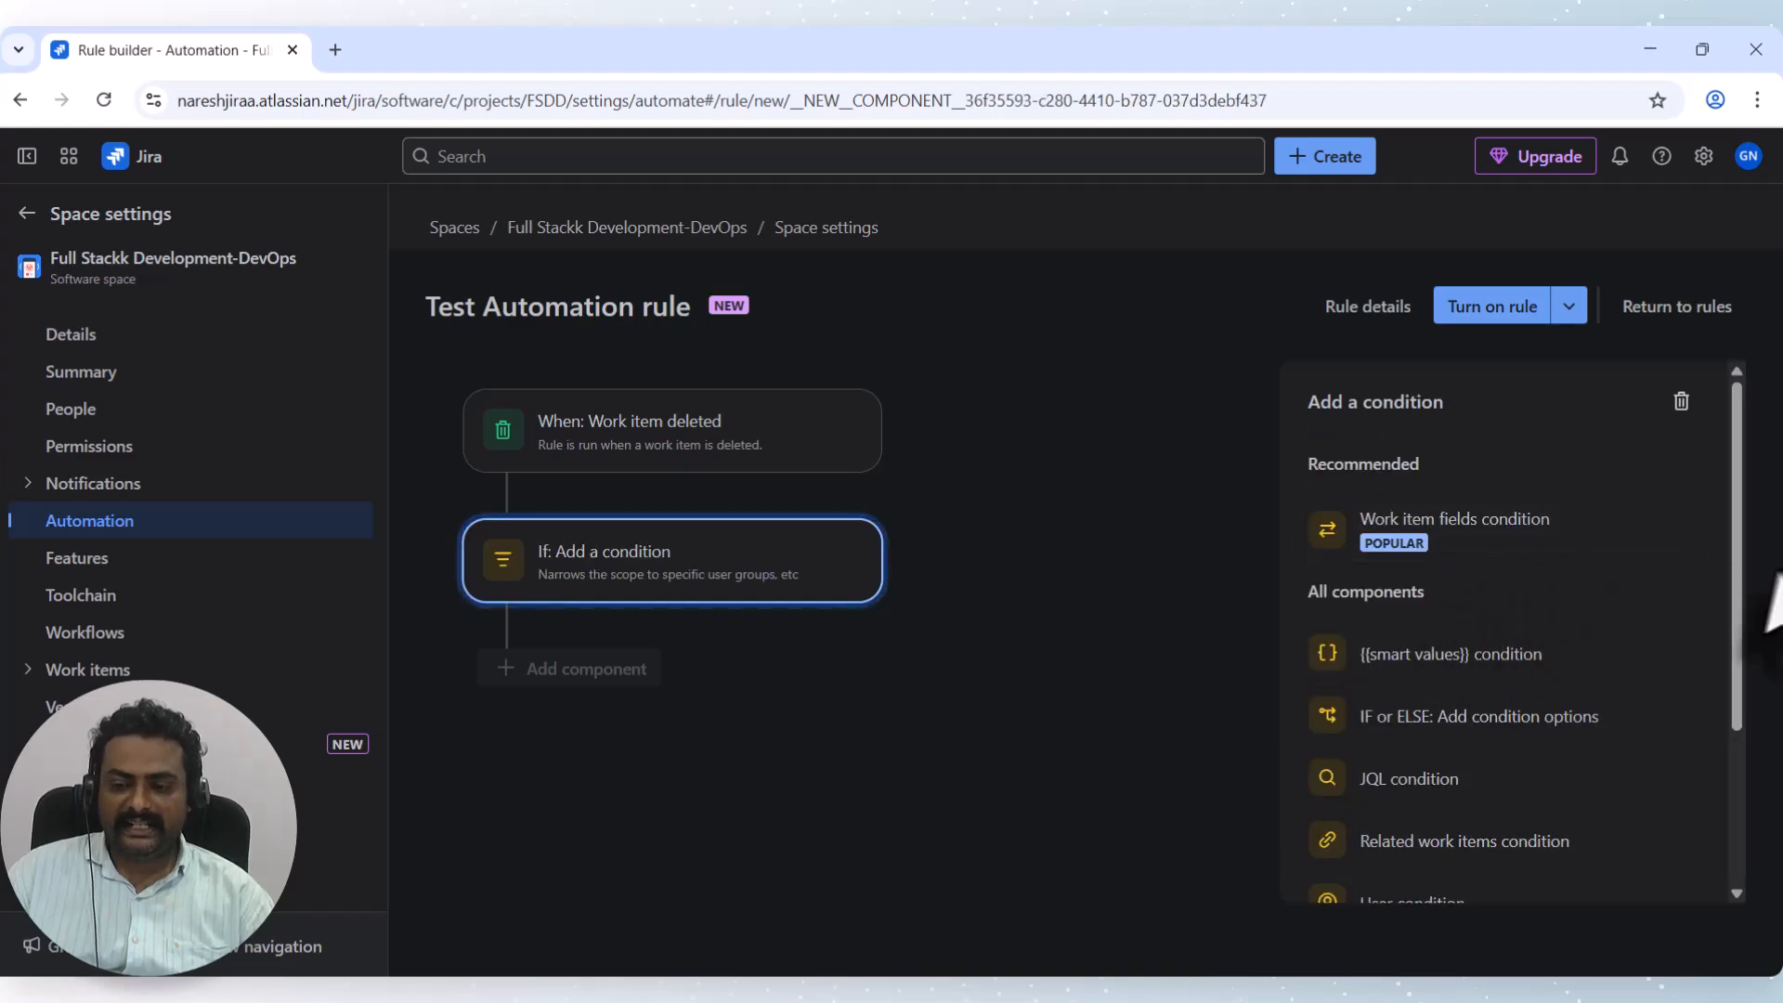
left_click(1527, 552)
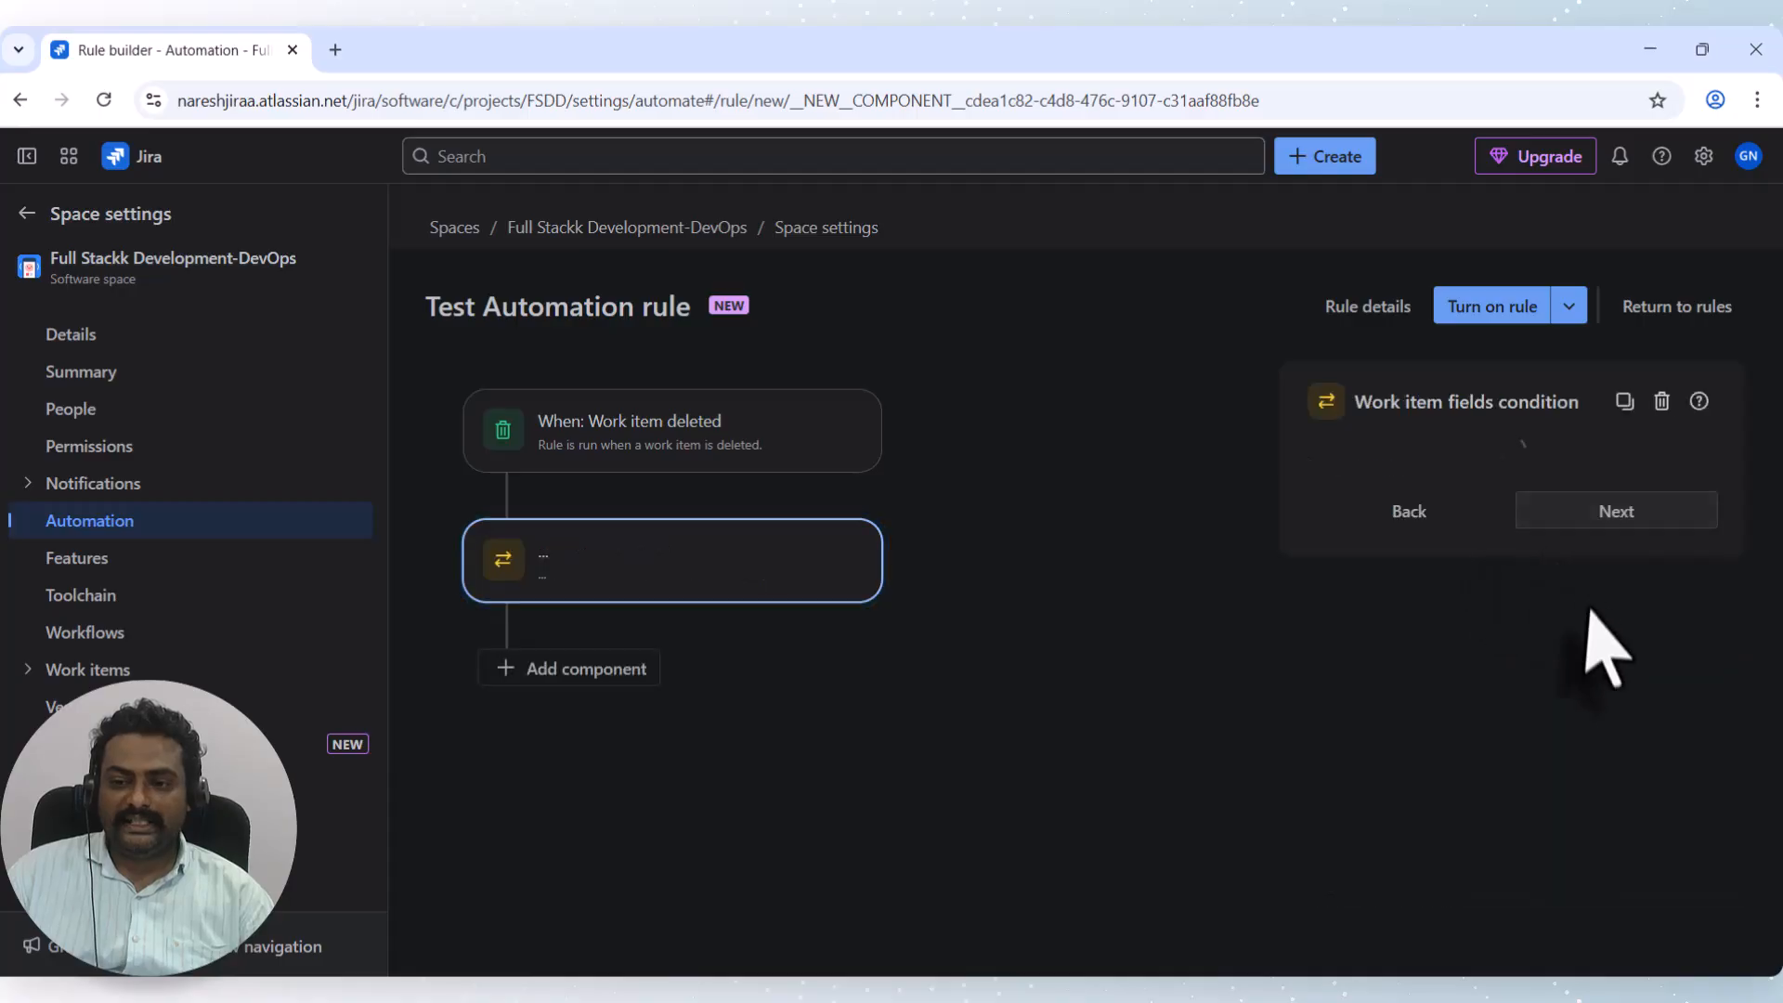
left_click(1370, 546)
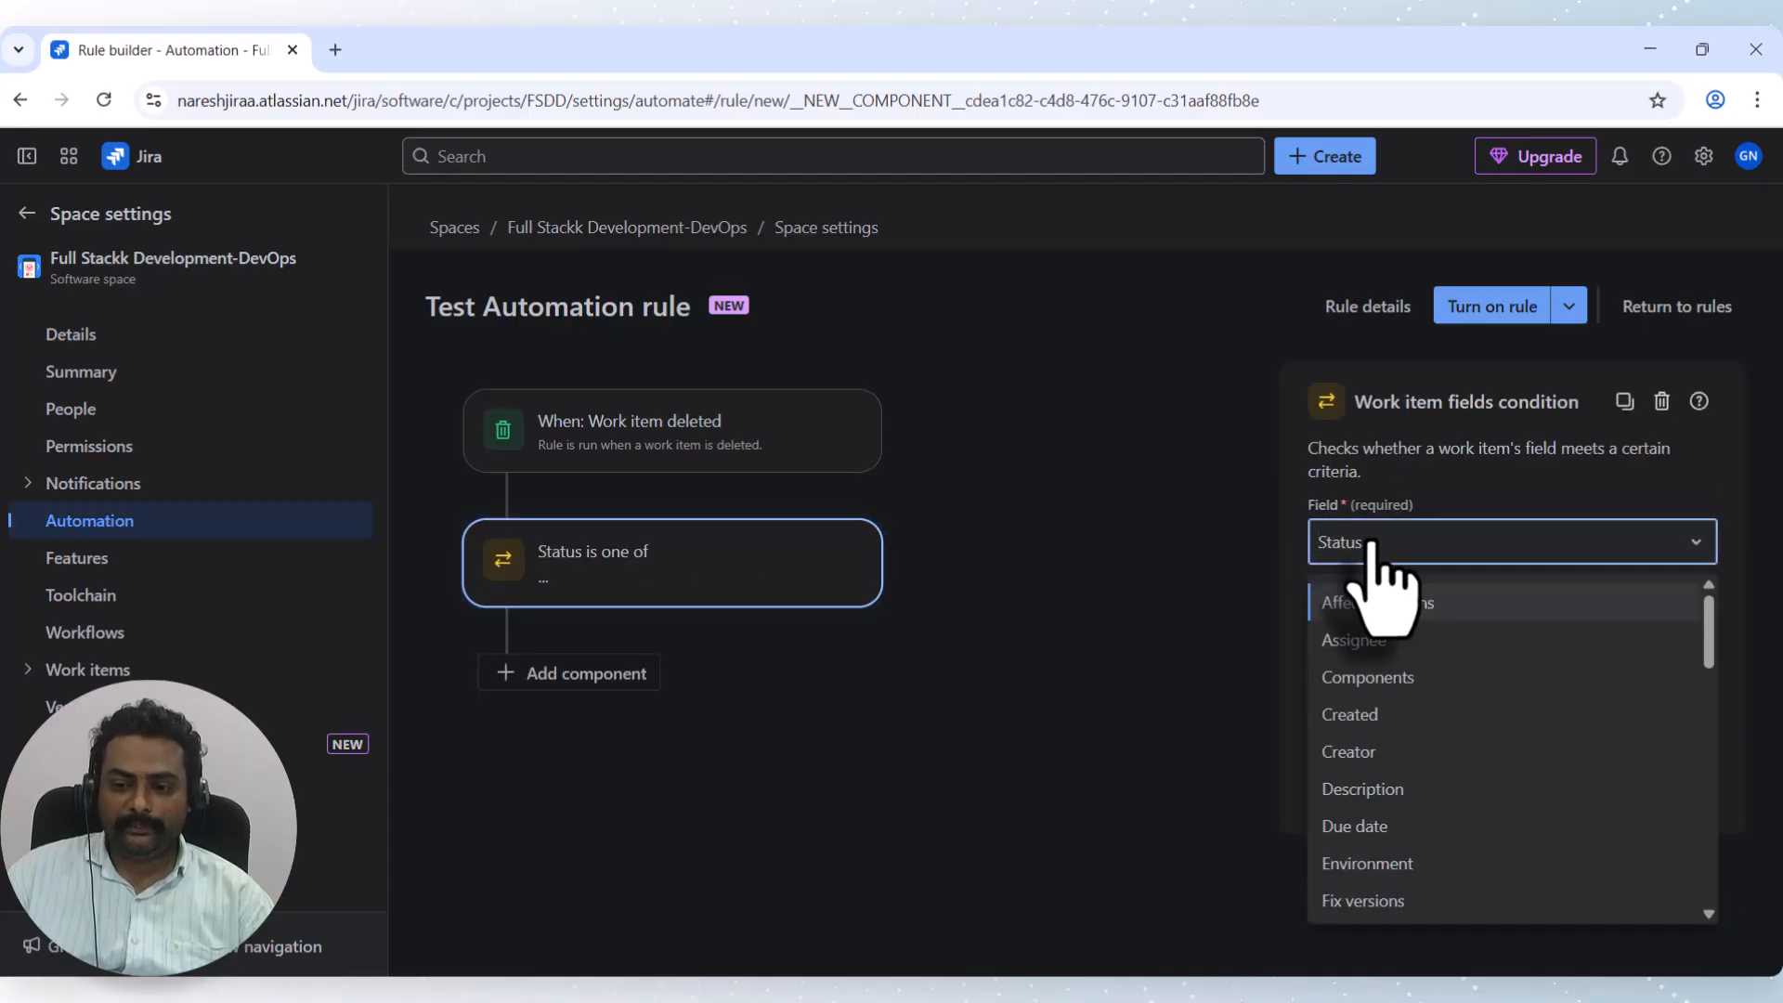
type("issue")
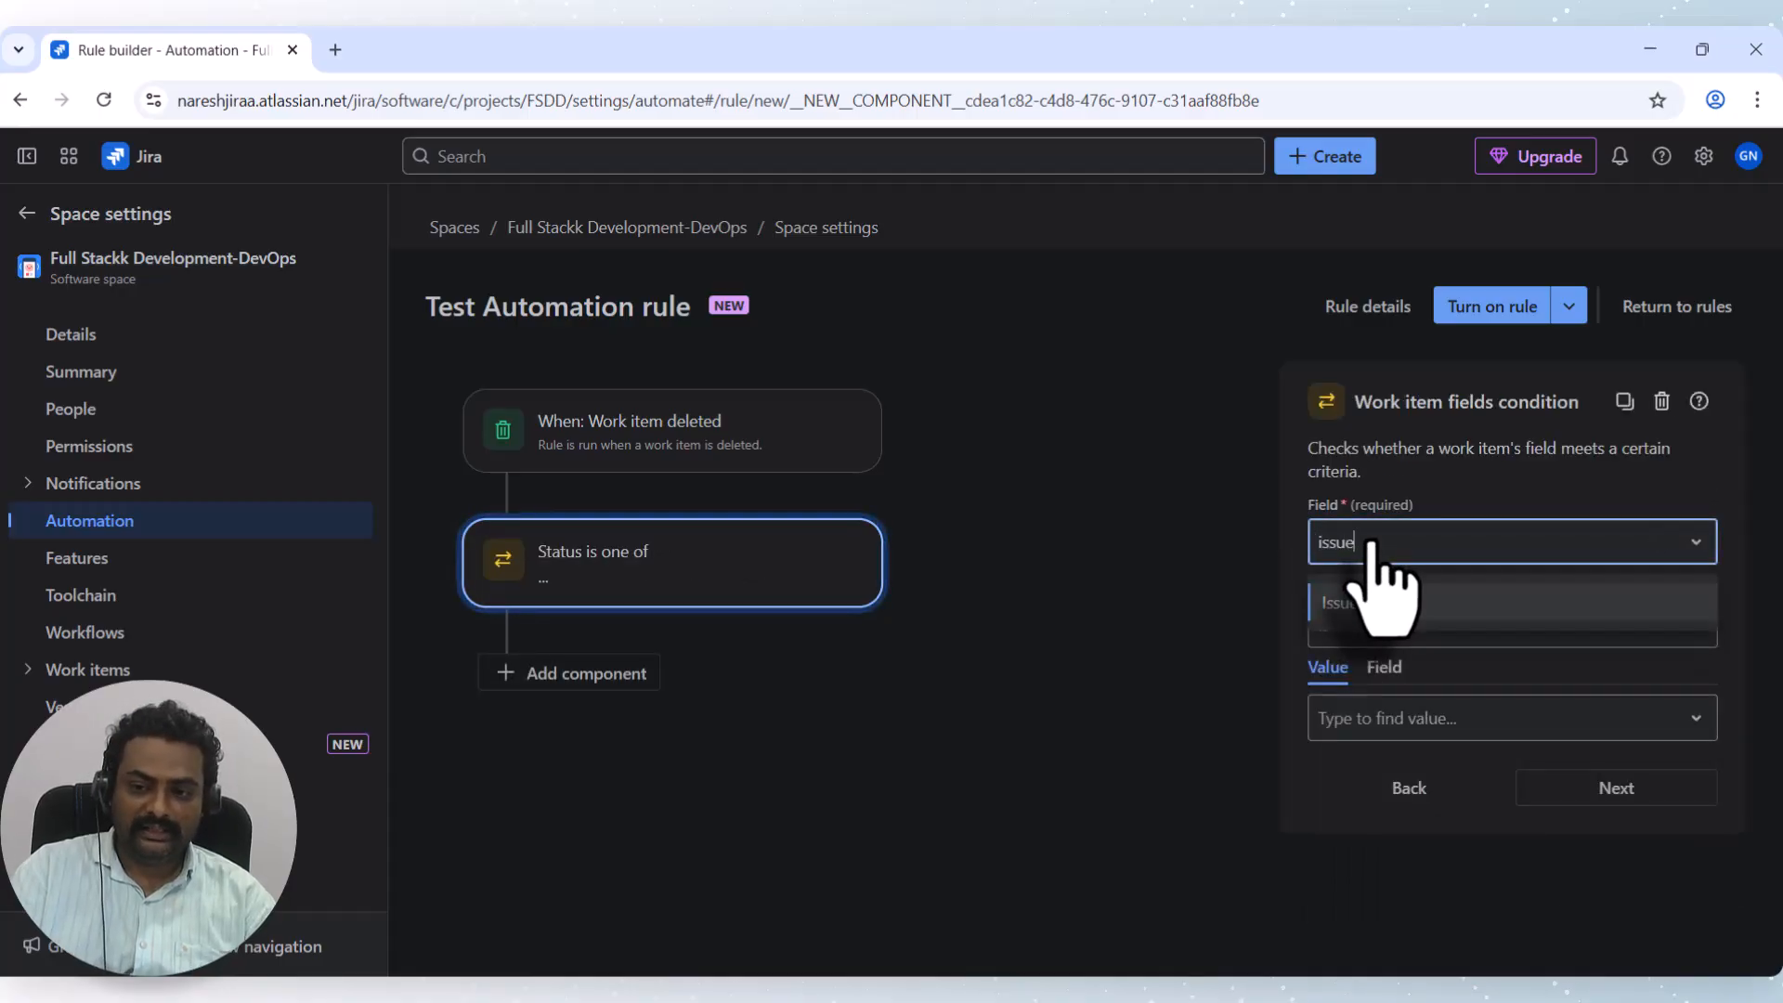
left_click(1401, 605)
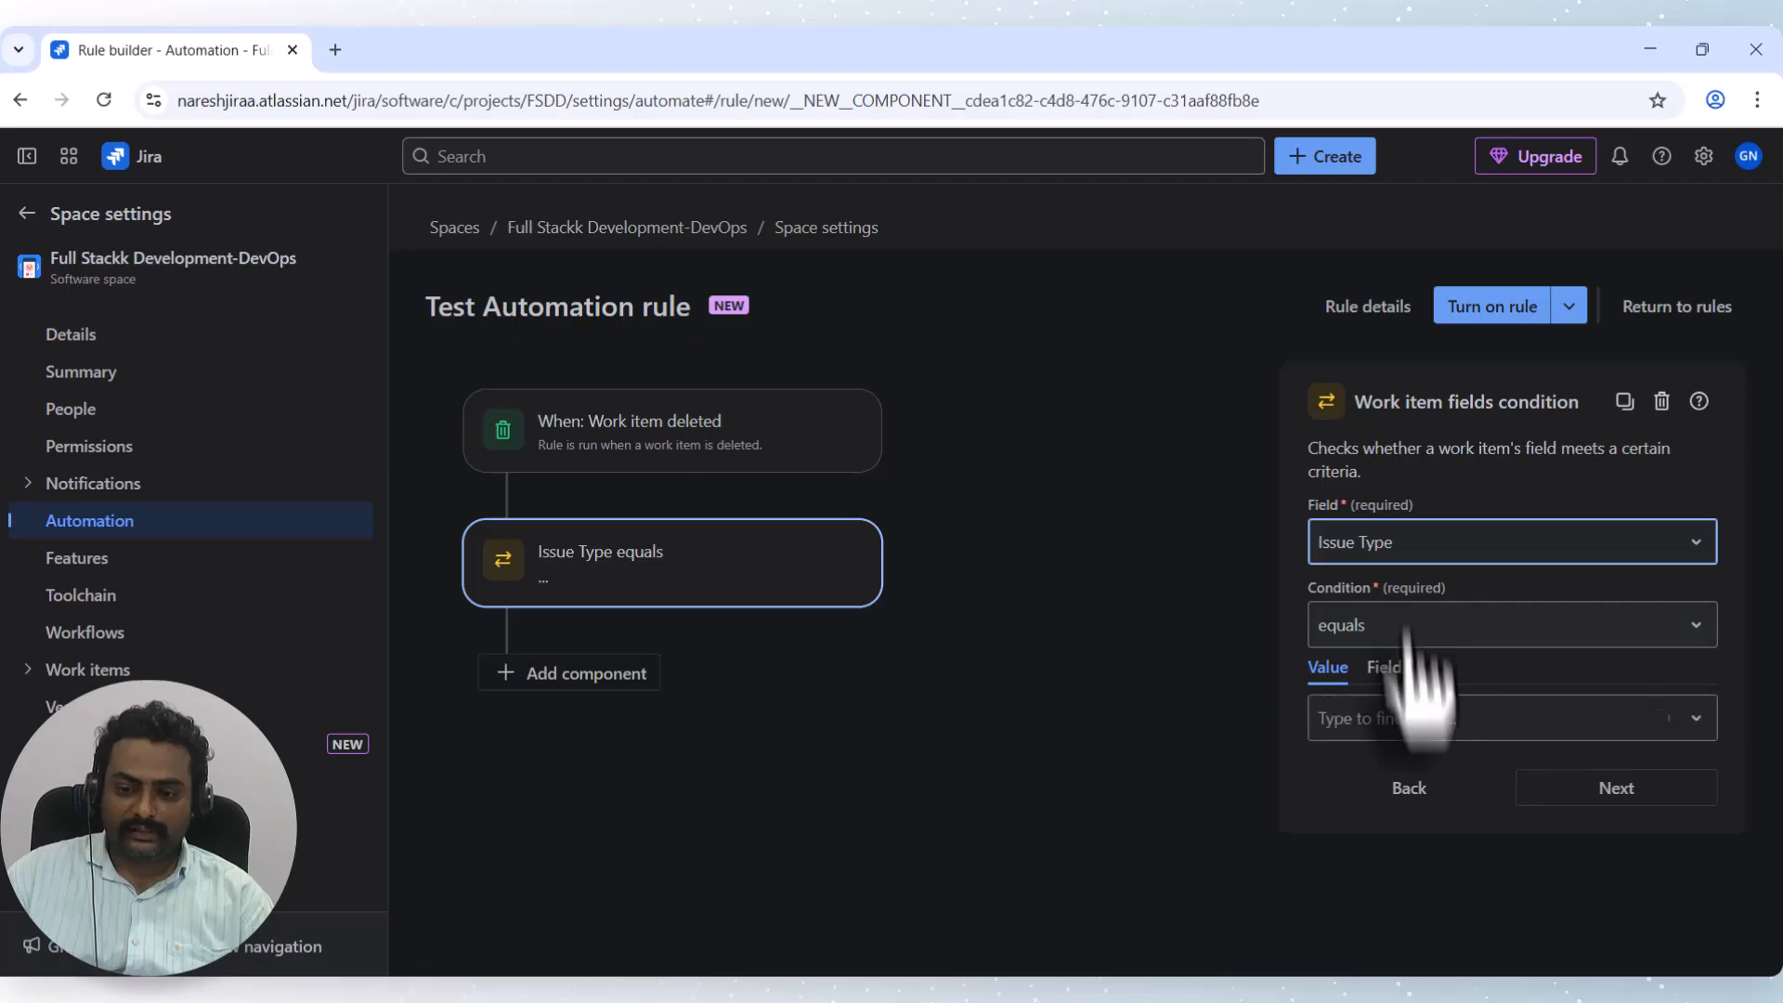
left_click(1423, 720)
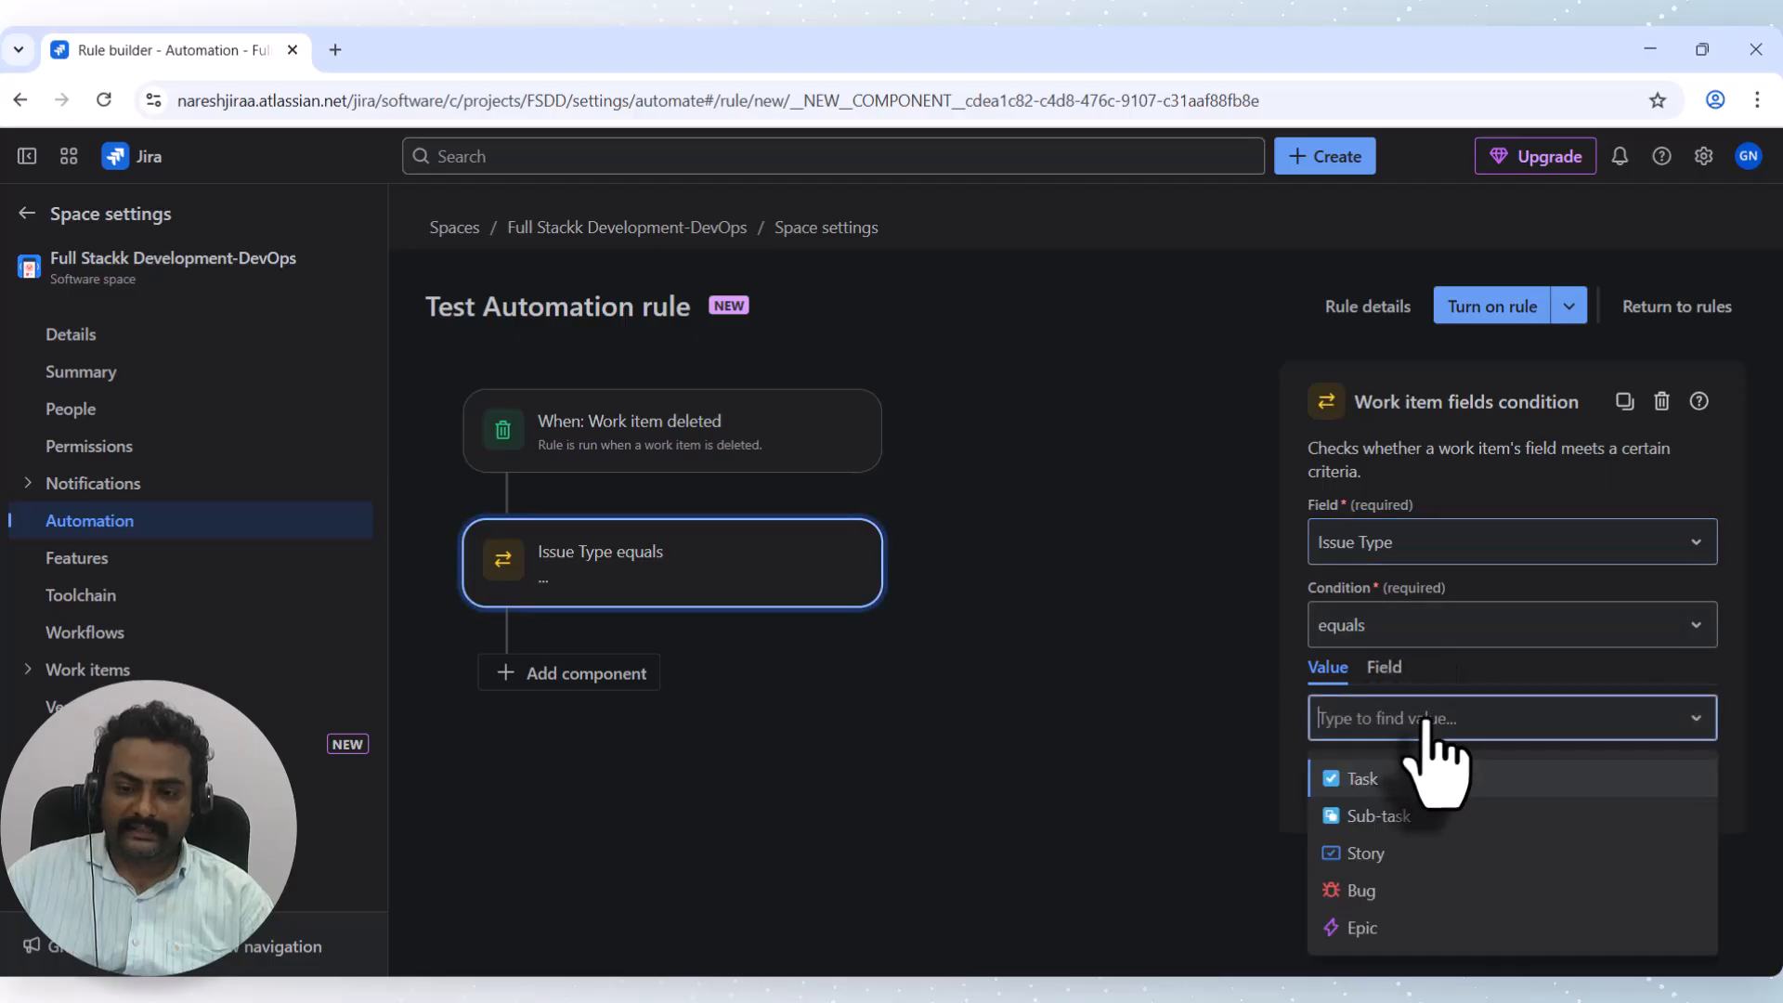
left_click(1413, 887)
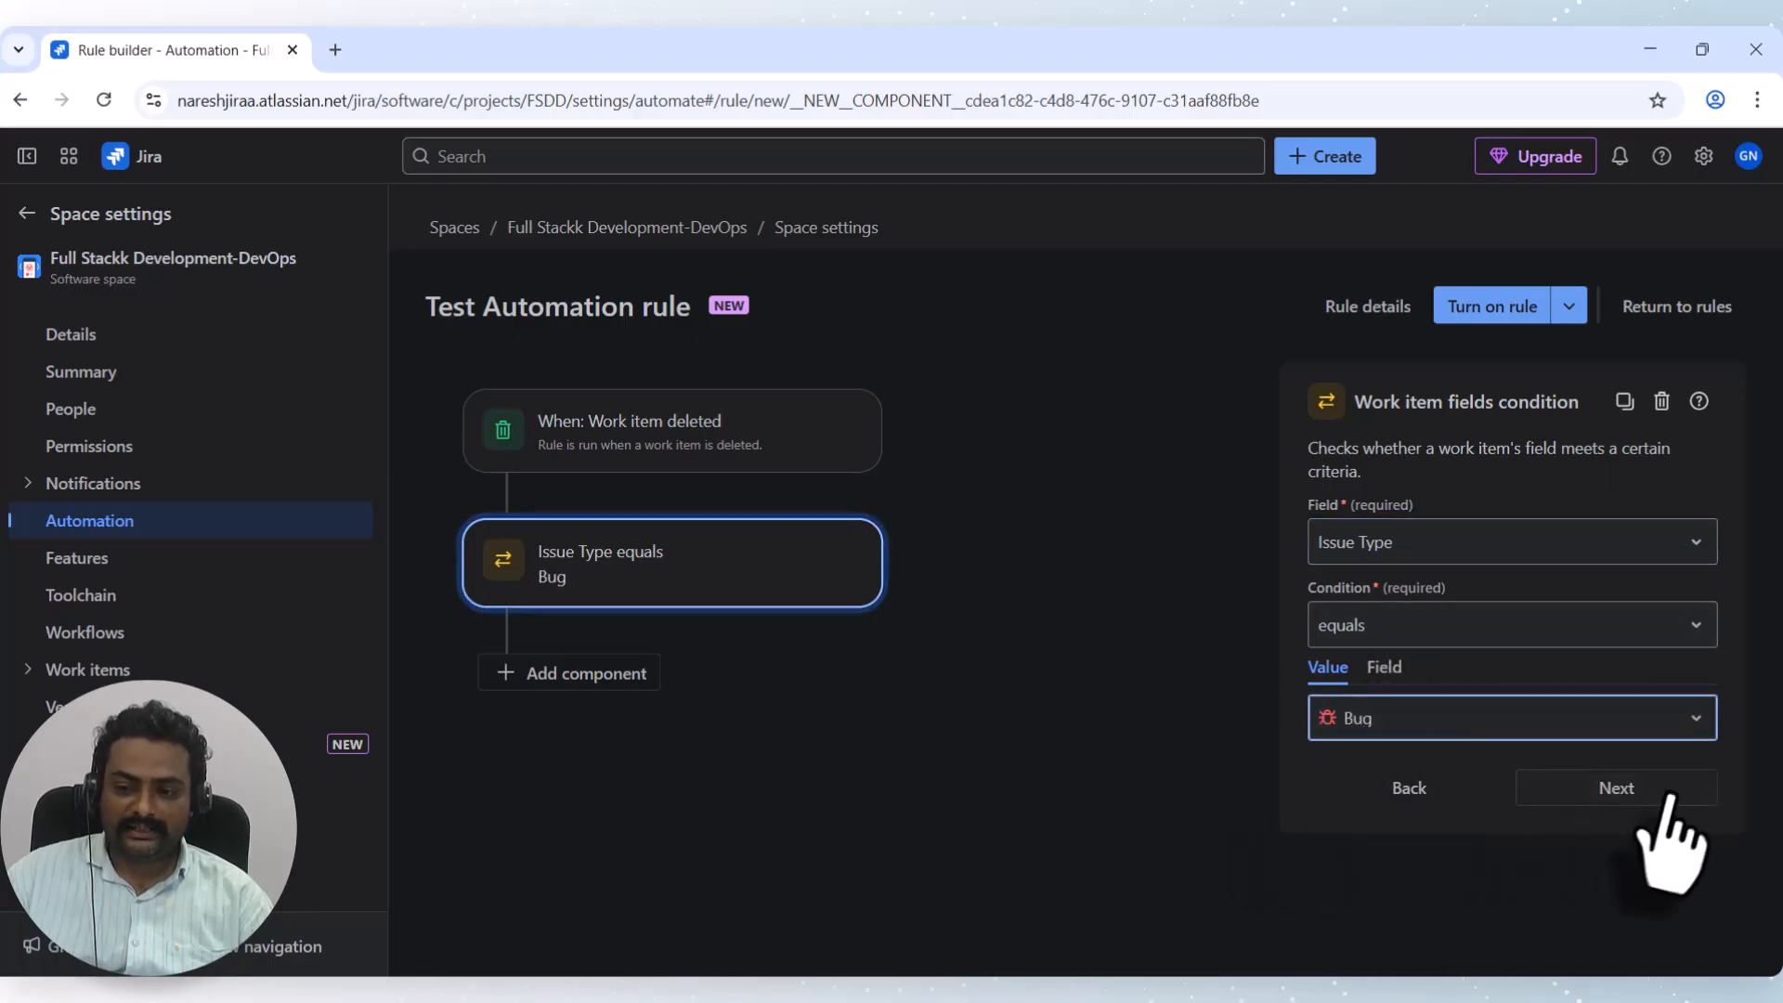
left_click(1616, 787)
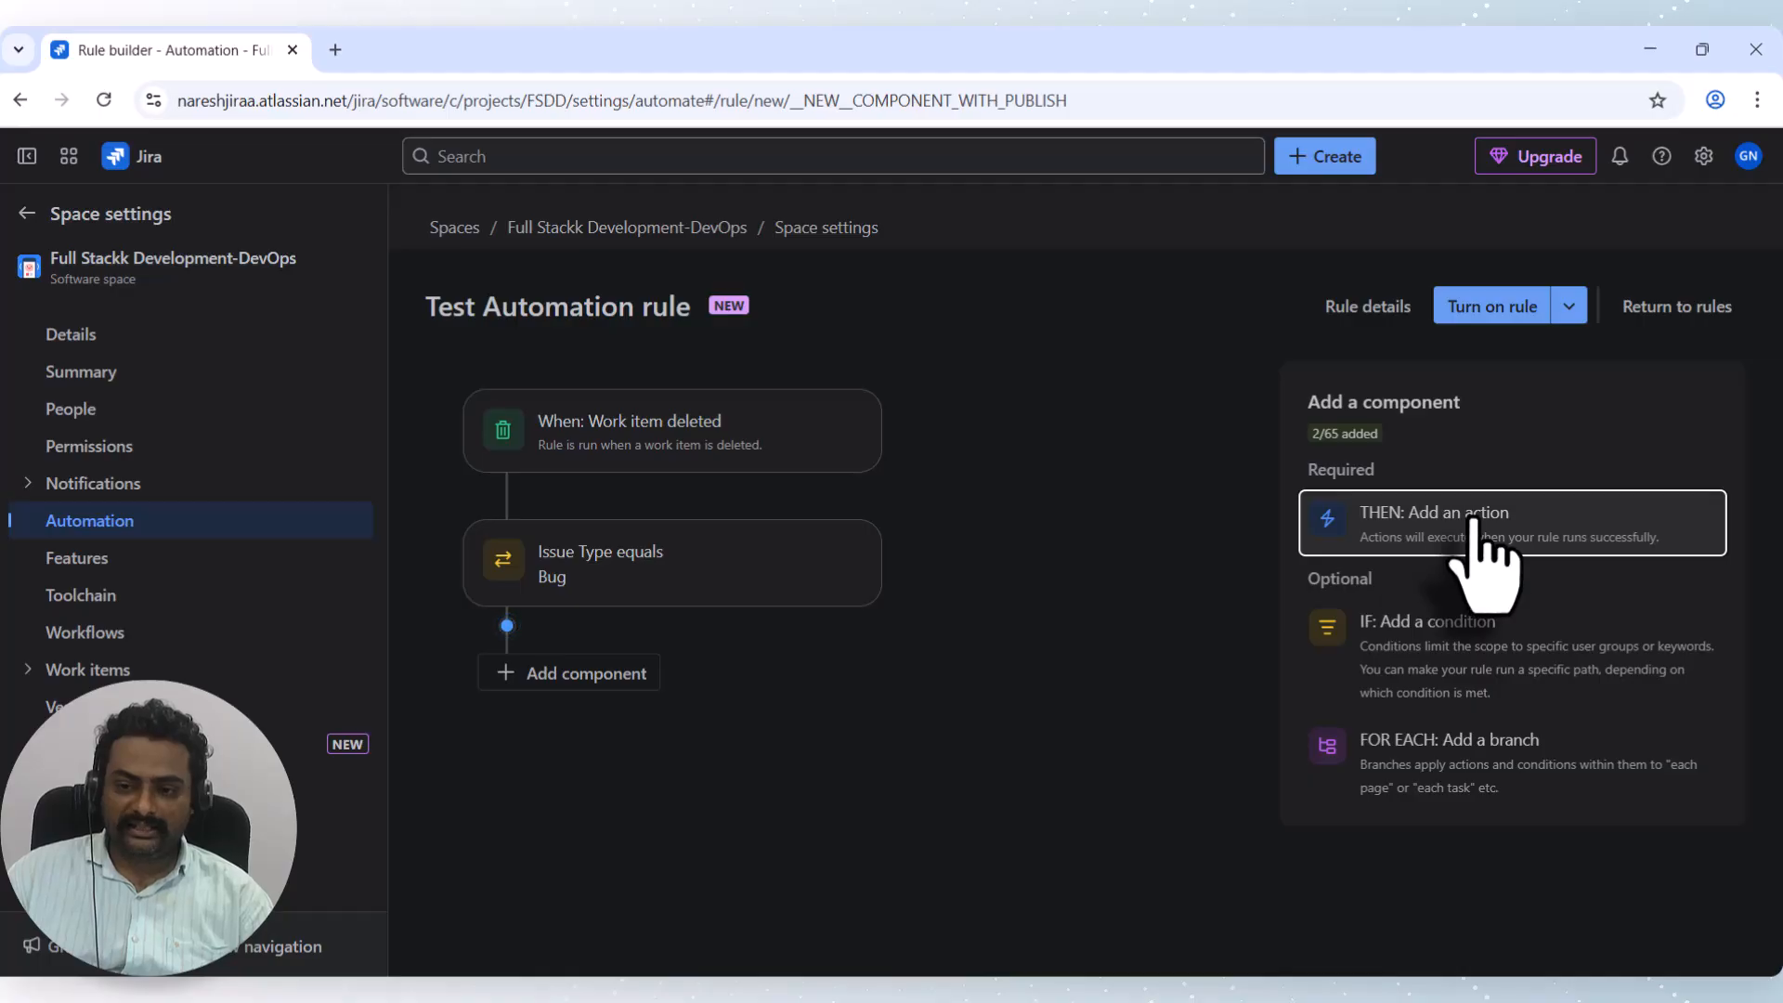
Add a Send email action after the Bug condition.
double_click(585, 672)
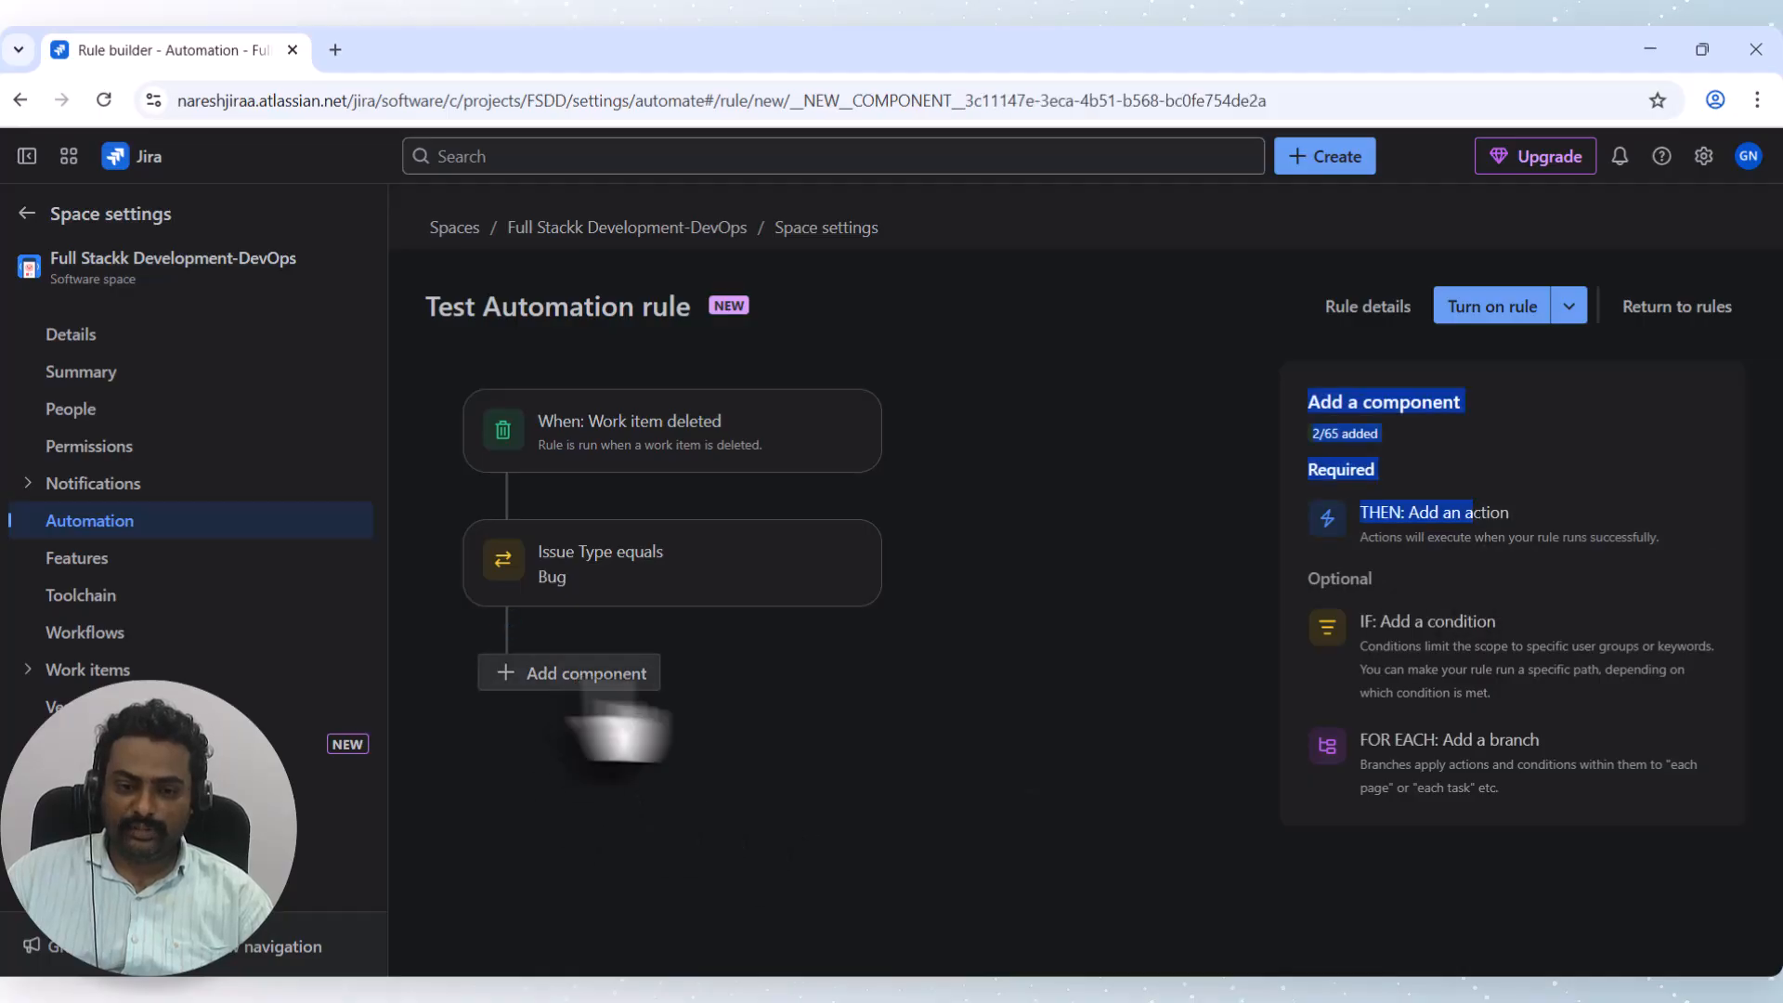
left_click(1482, 503)
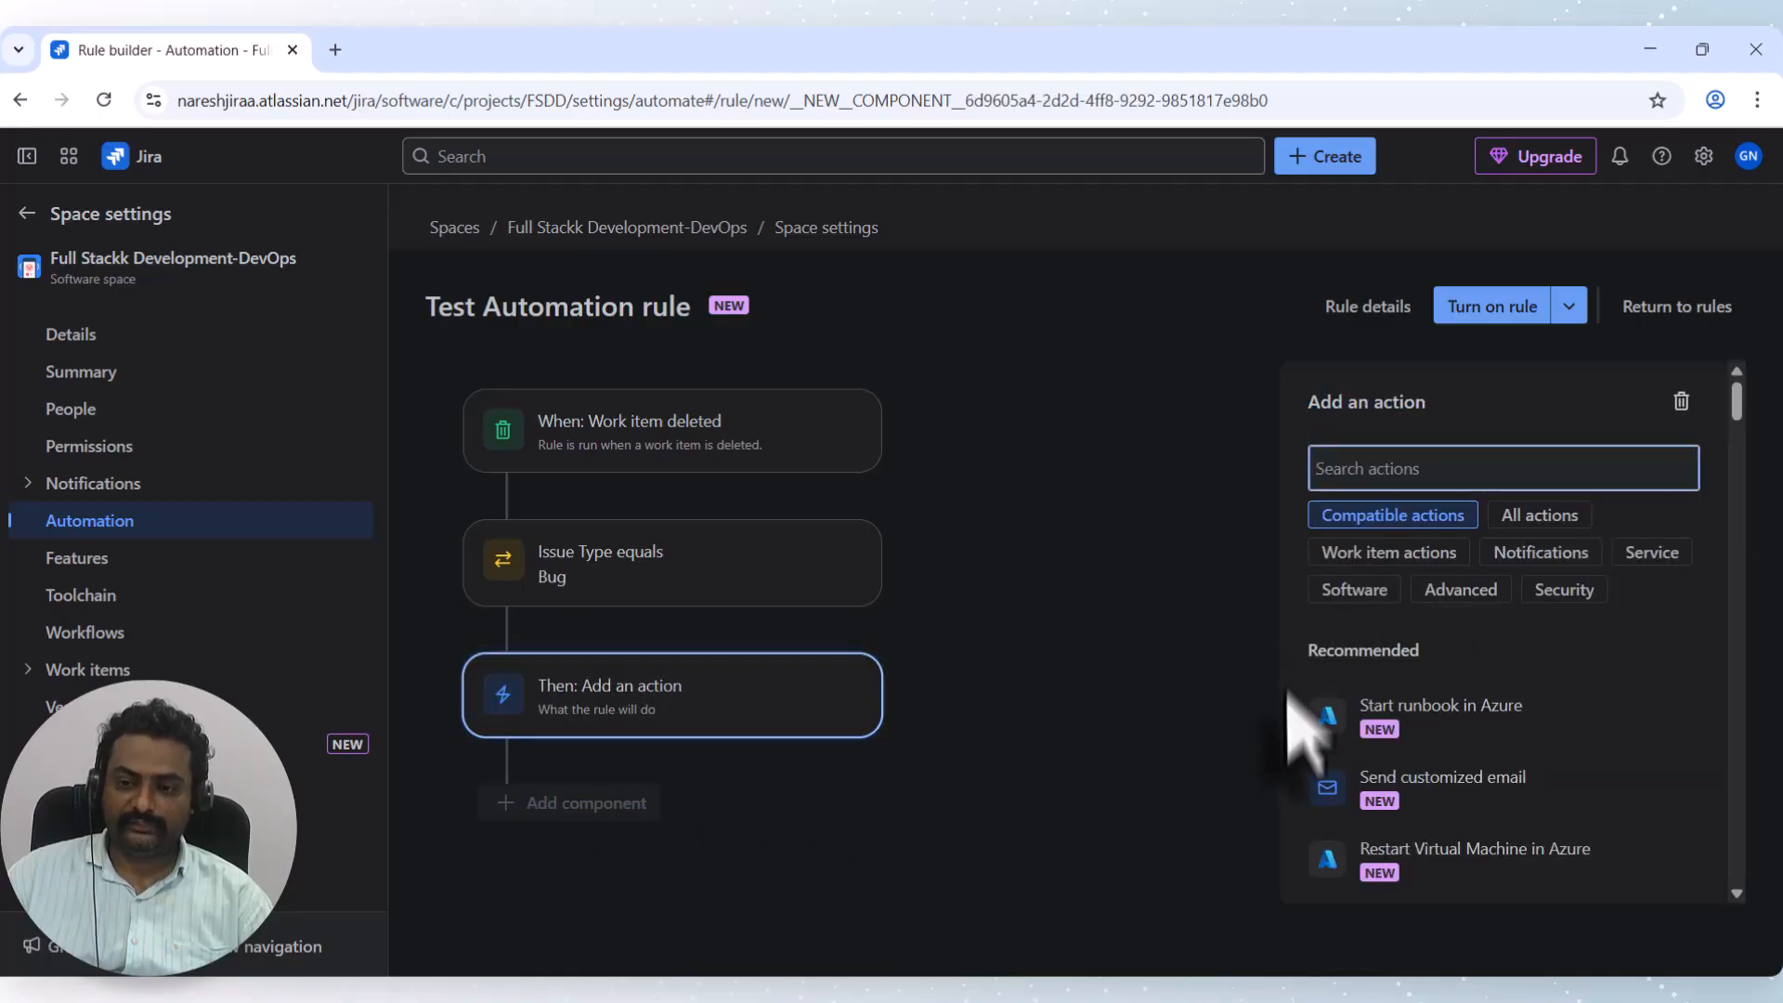
scroll(1486, 779, "down", 8)
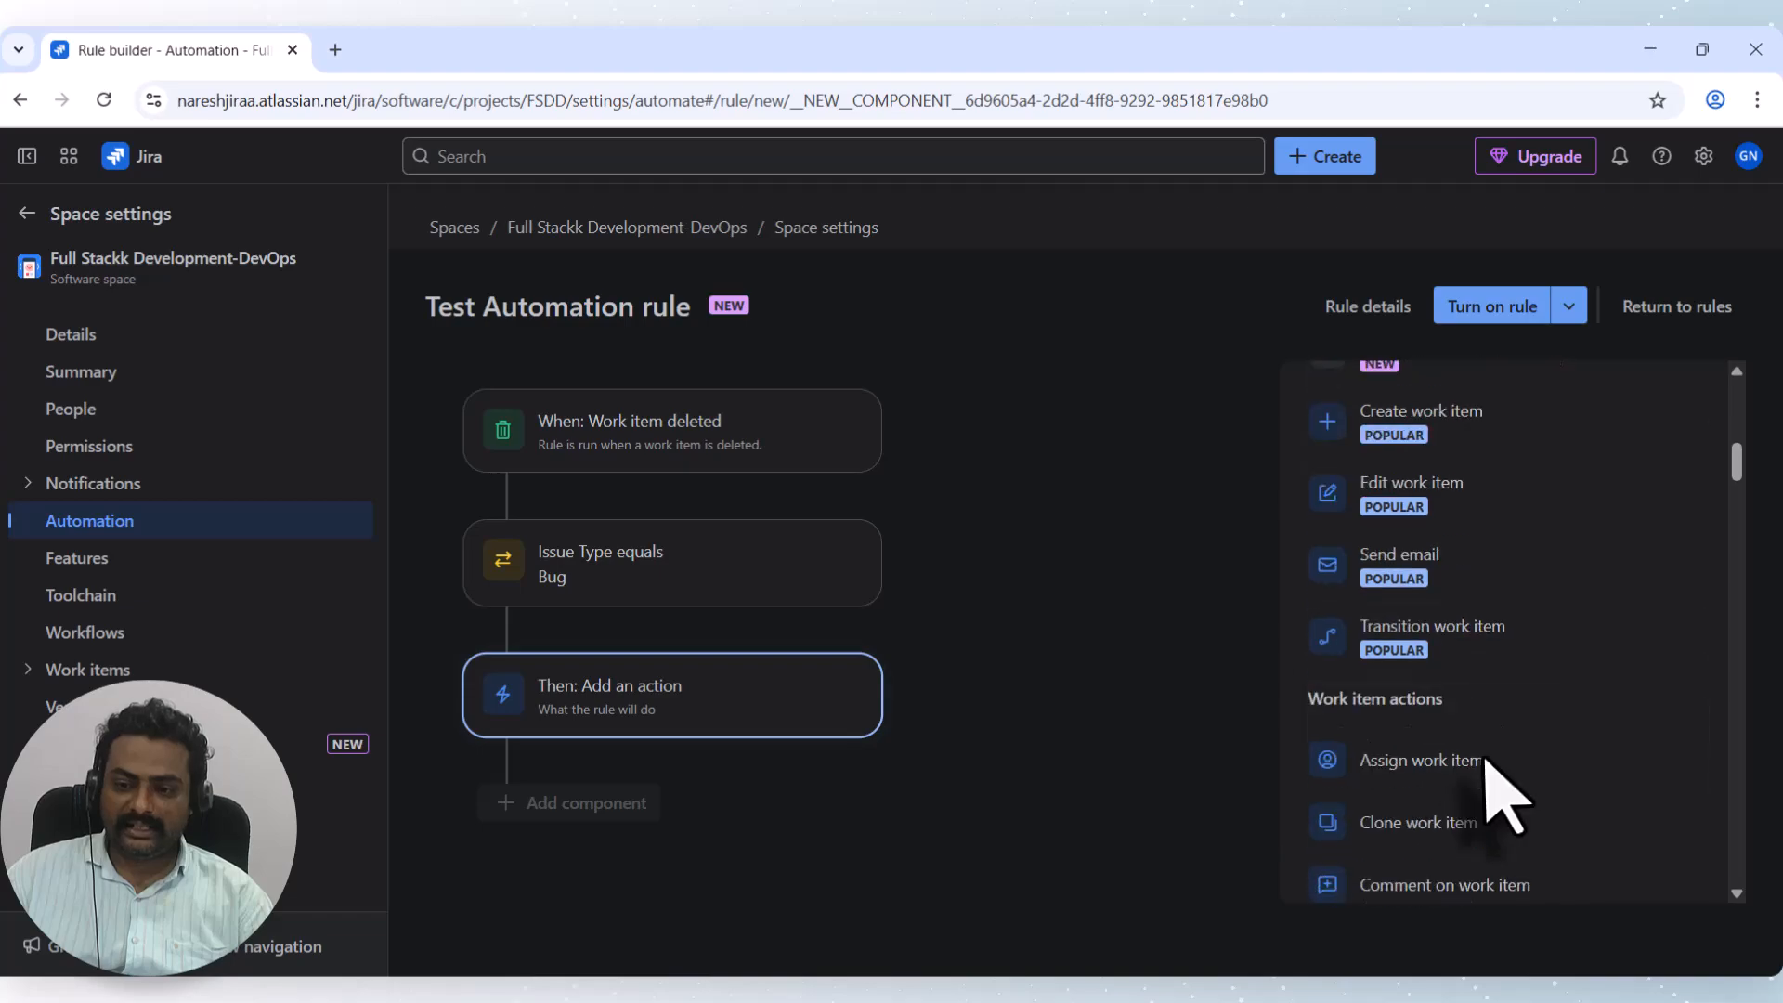
scroll(1483, 759, "down", 10)
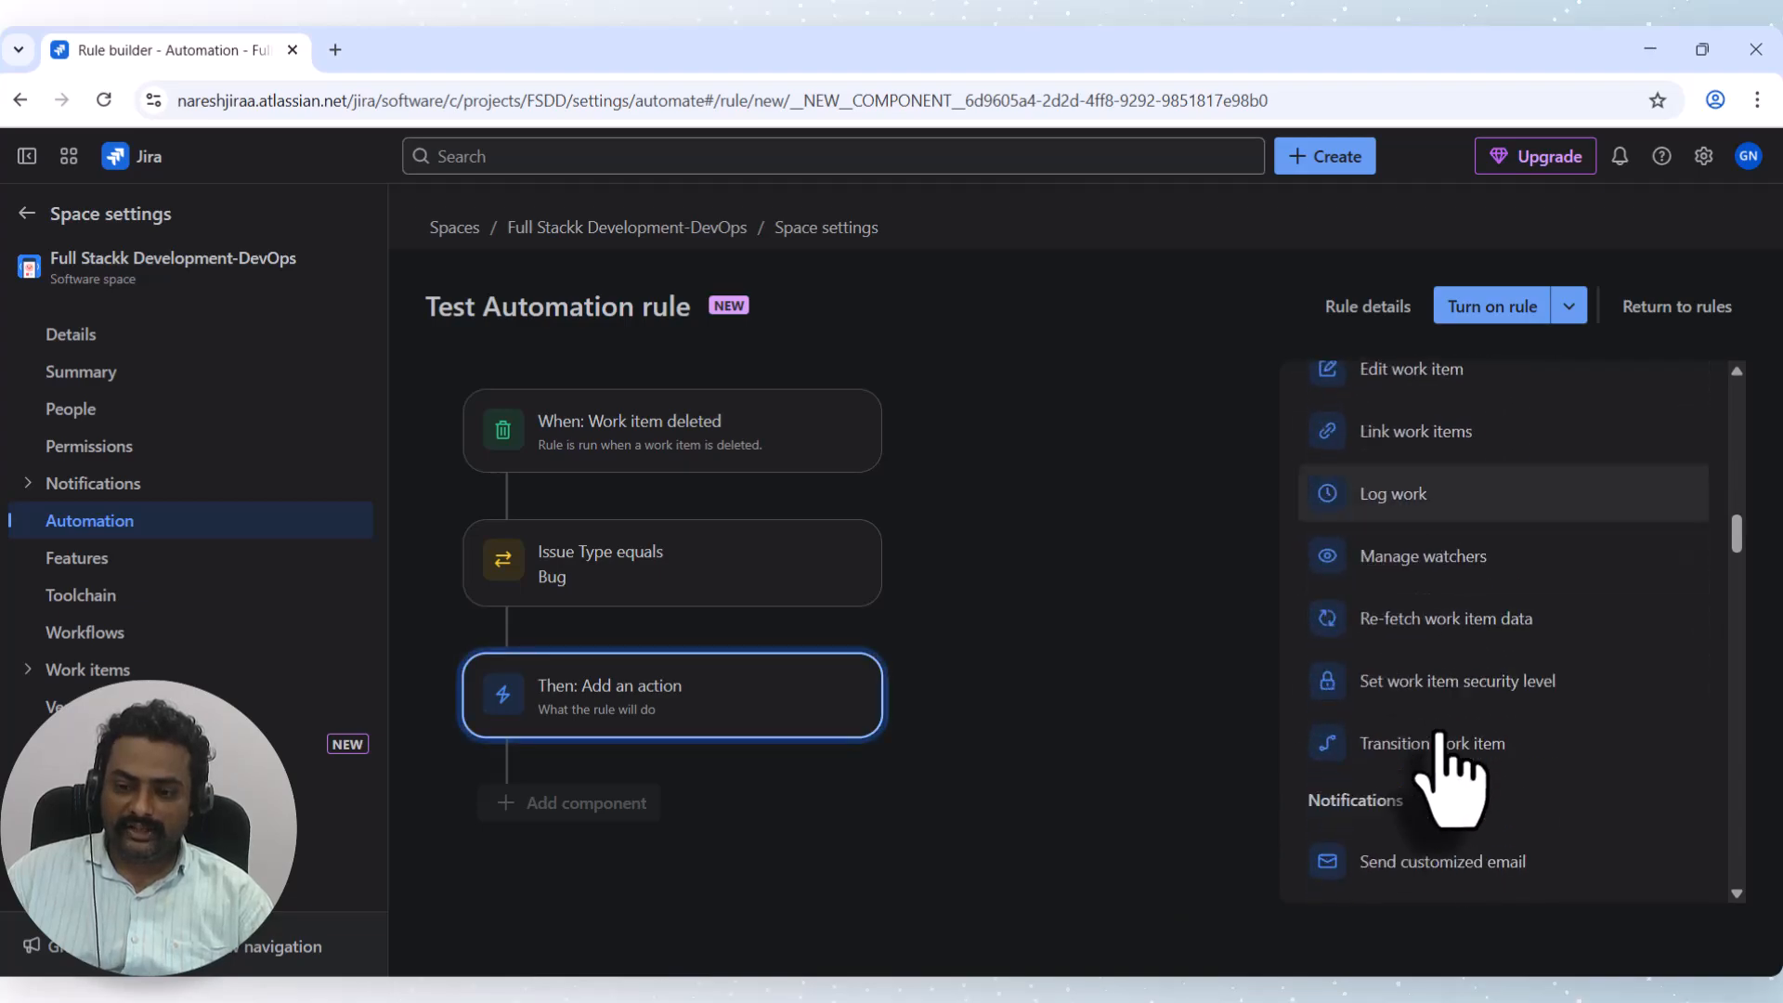
scroll(1448, 780, "down", 5)
scroll(1446, 769, "up", 3)
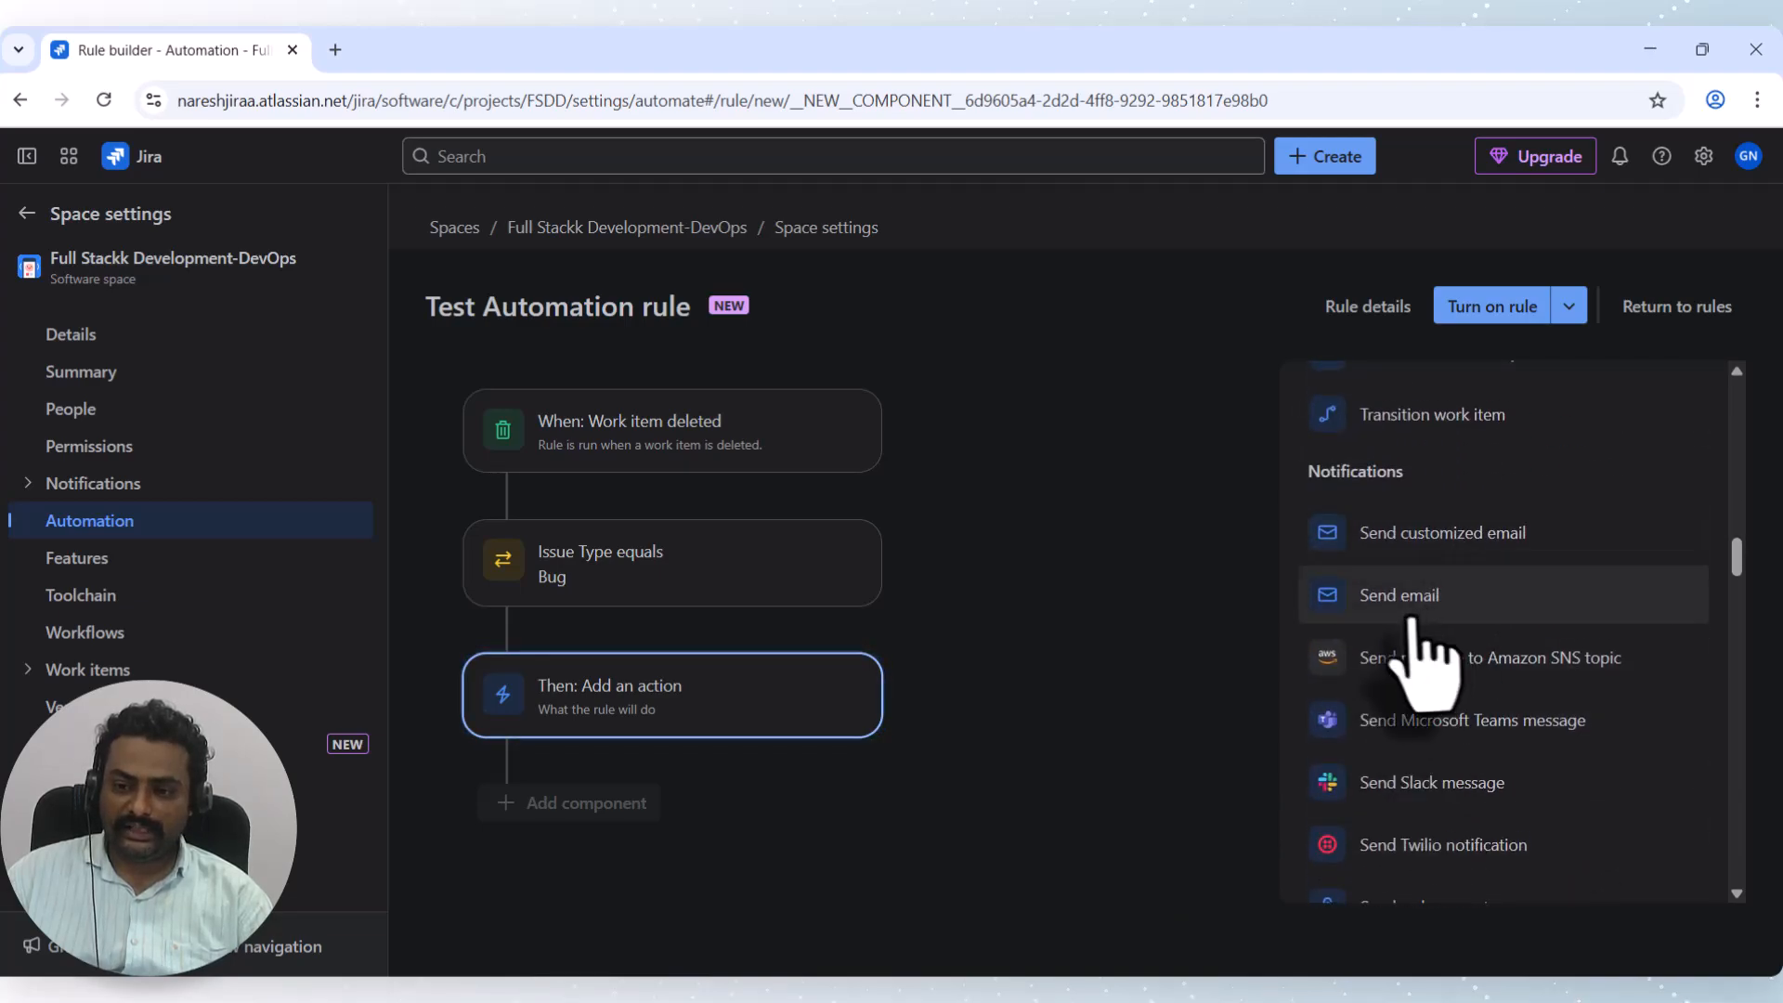
left_click(1376, 598)
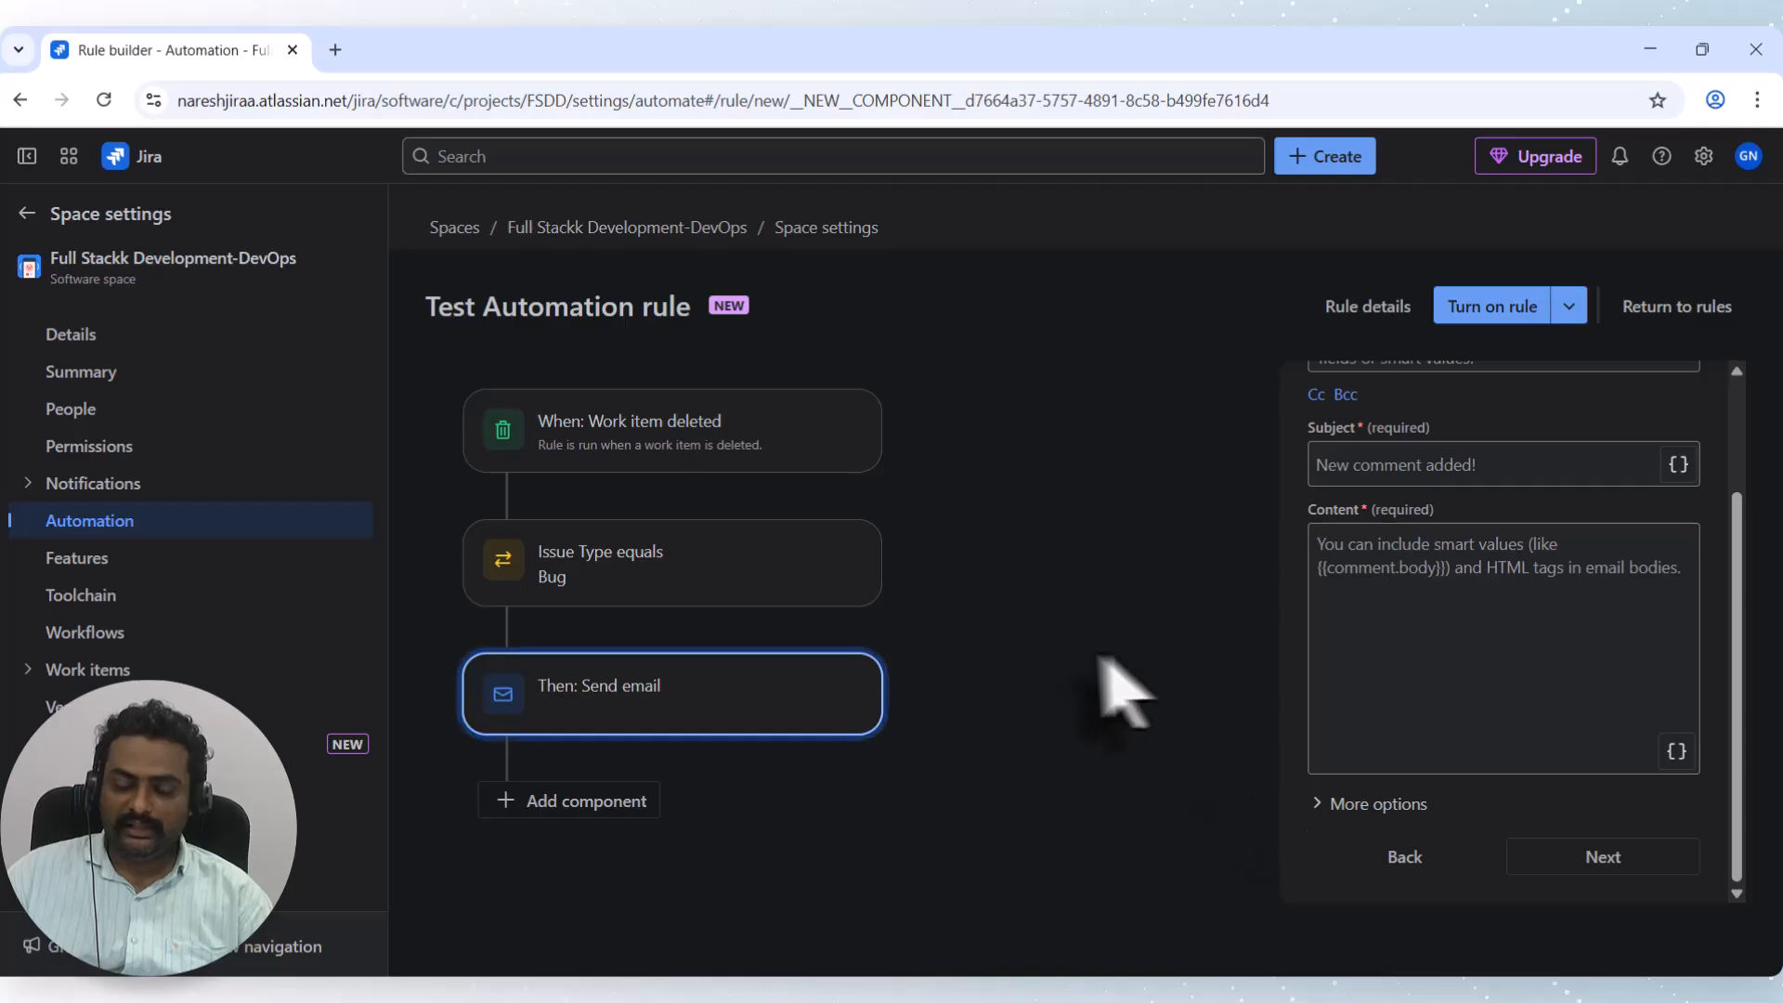
Add the recipient's e-mail address to the Send email action.
scroll(1313, 557, "up", 3)
left_click(1387, 504)
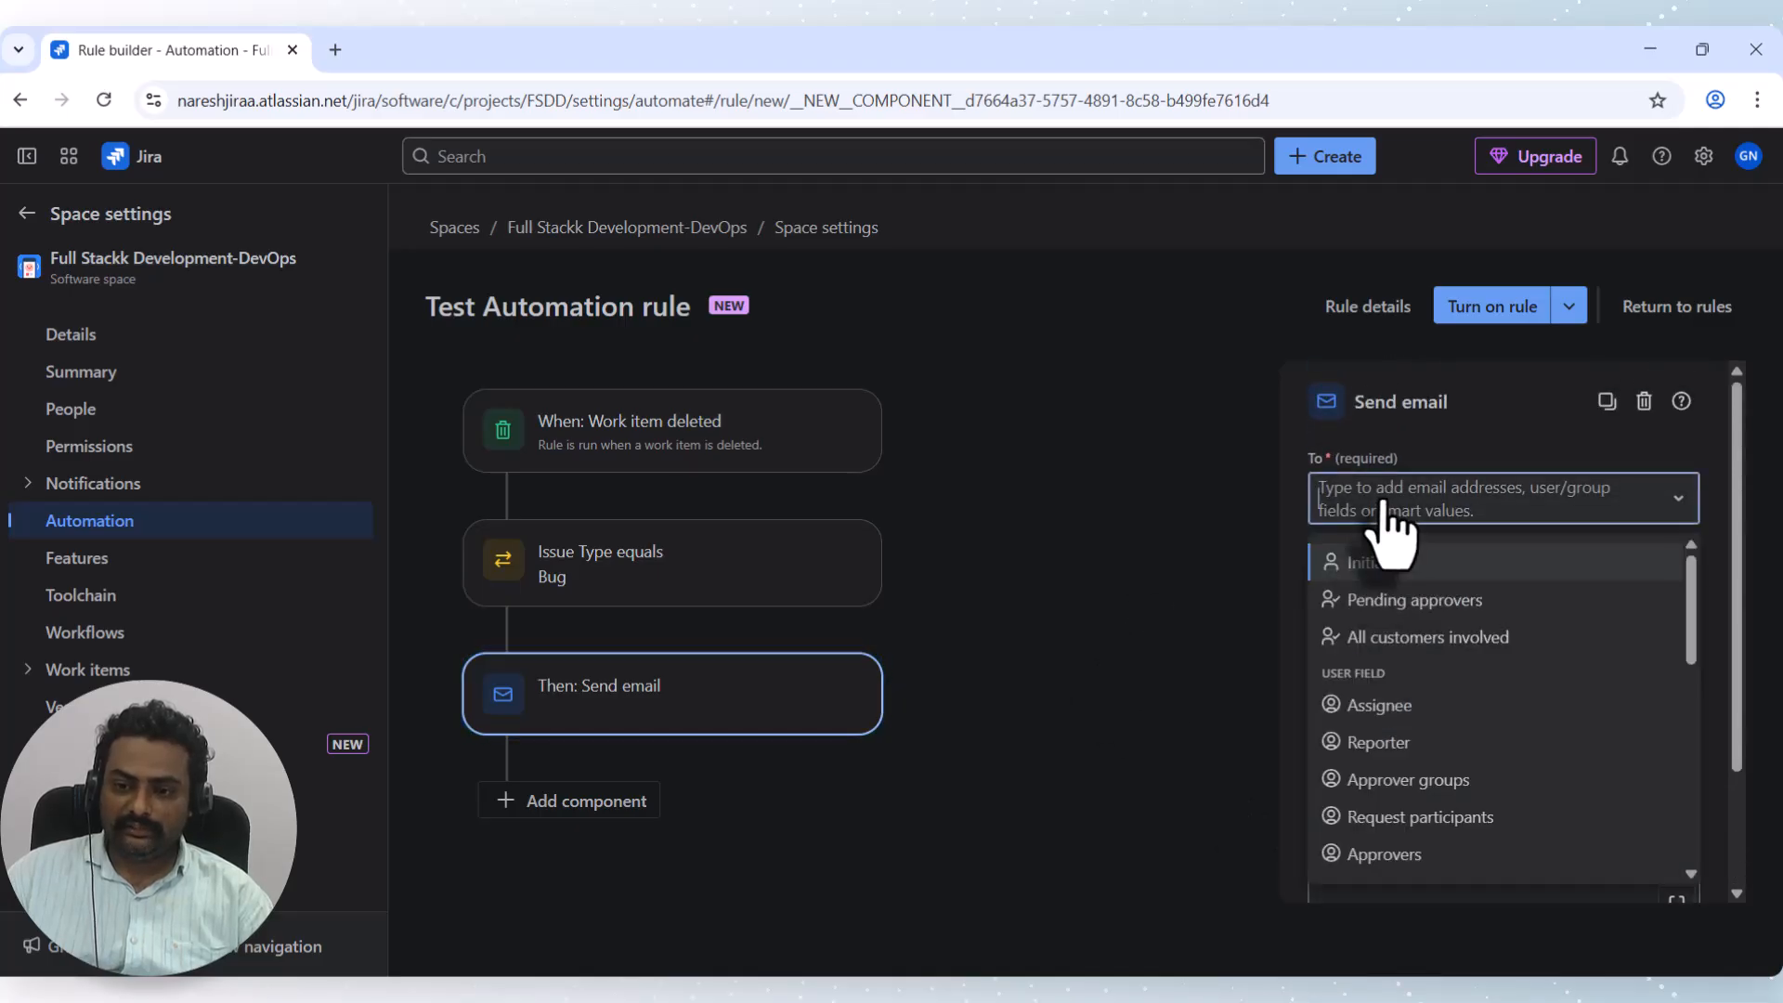
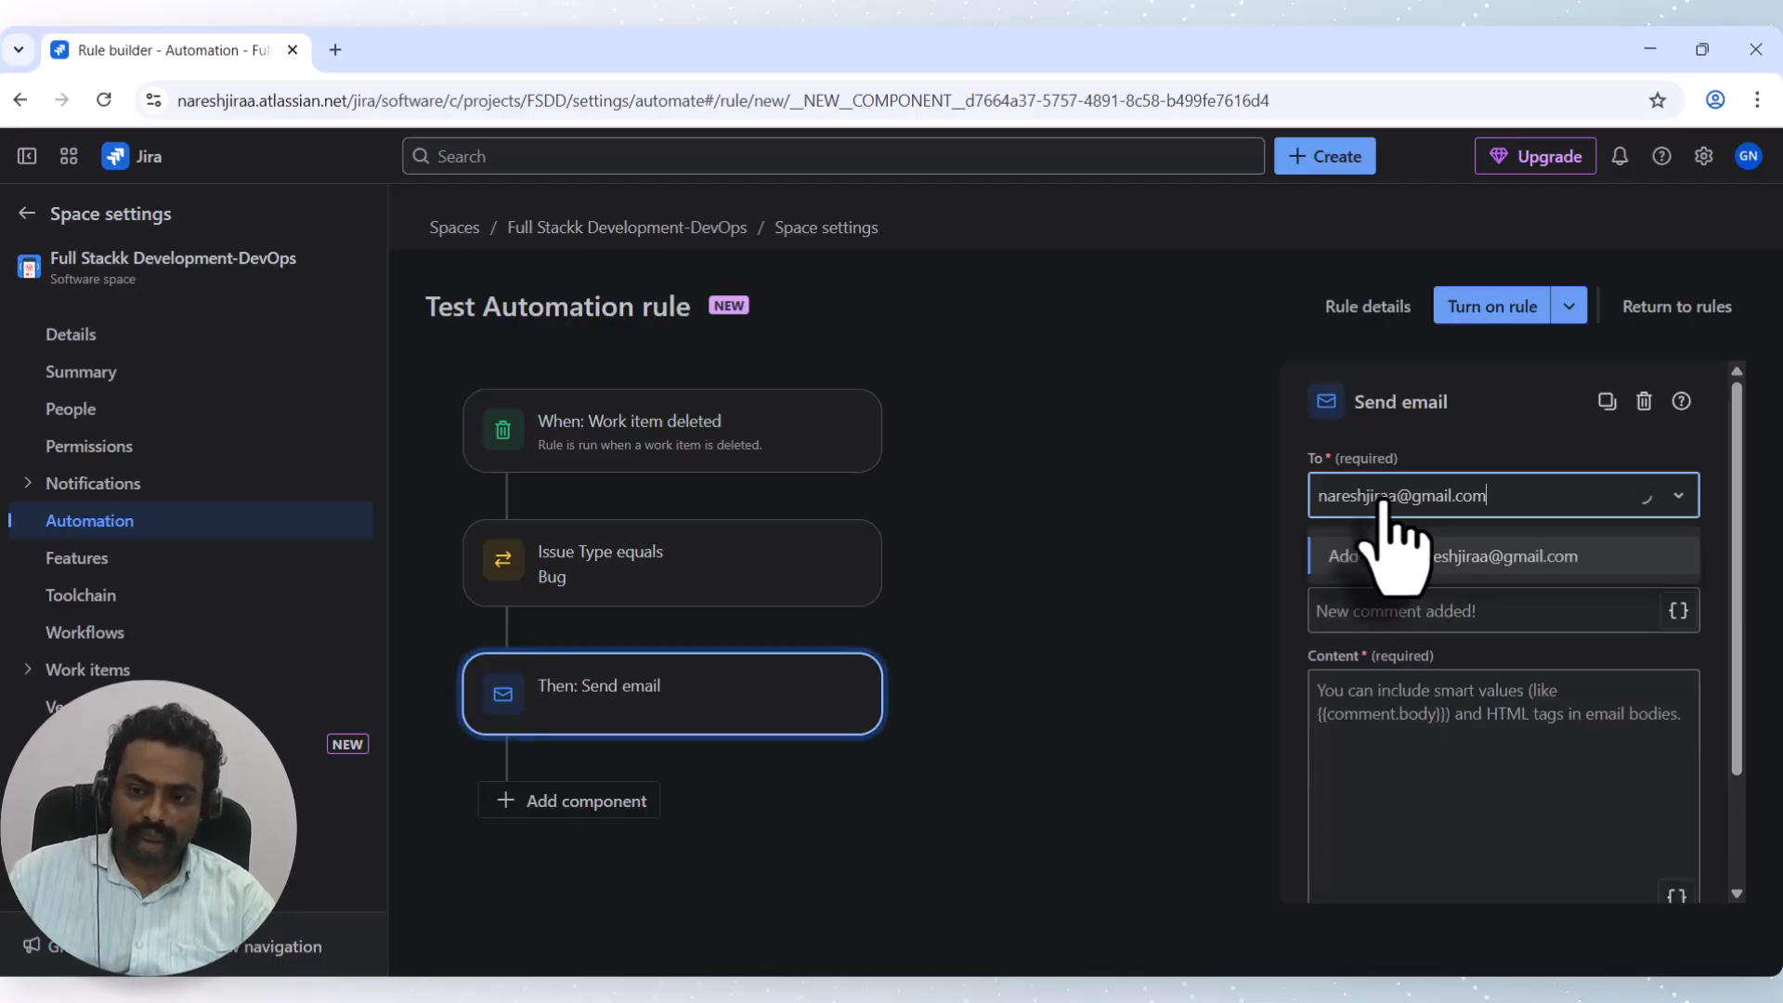
left_click(1467, 556)
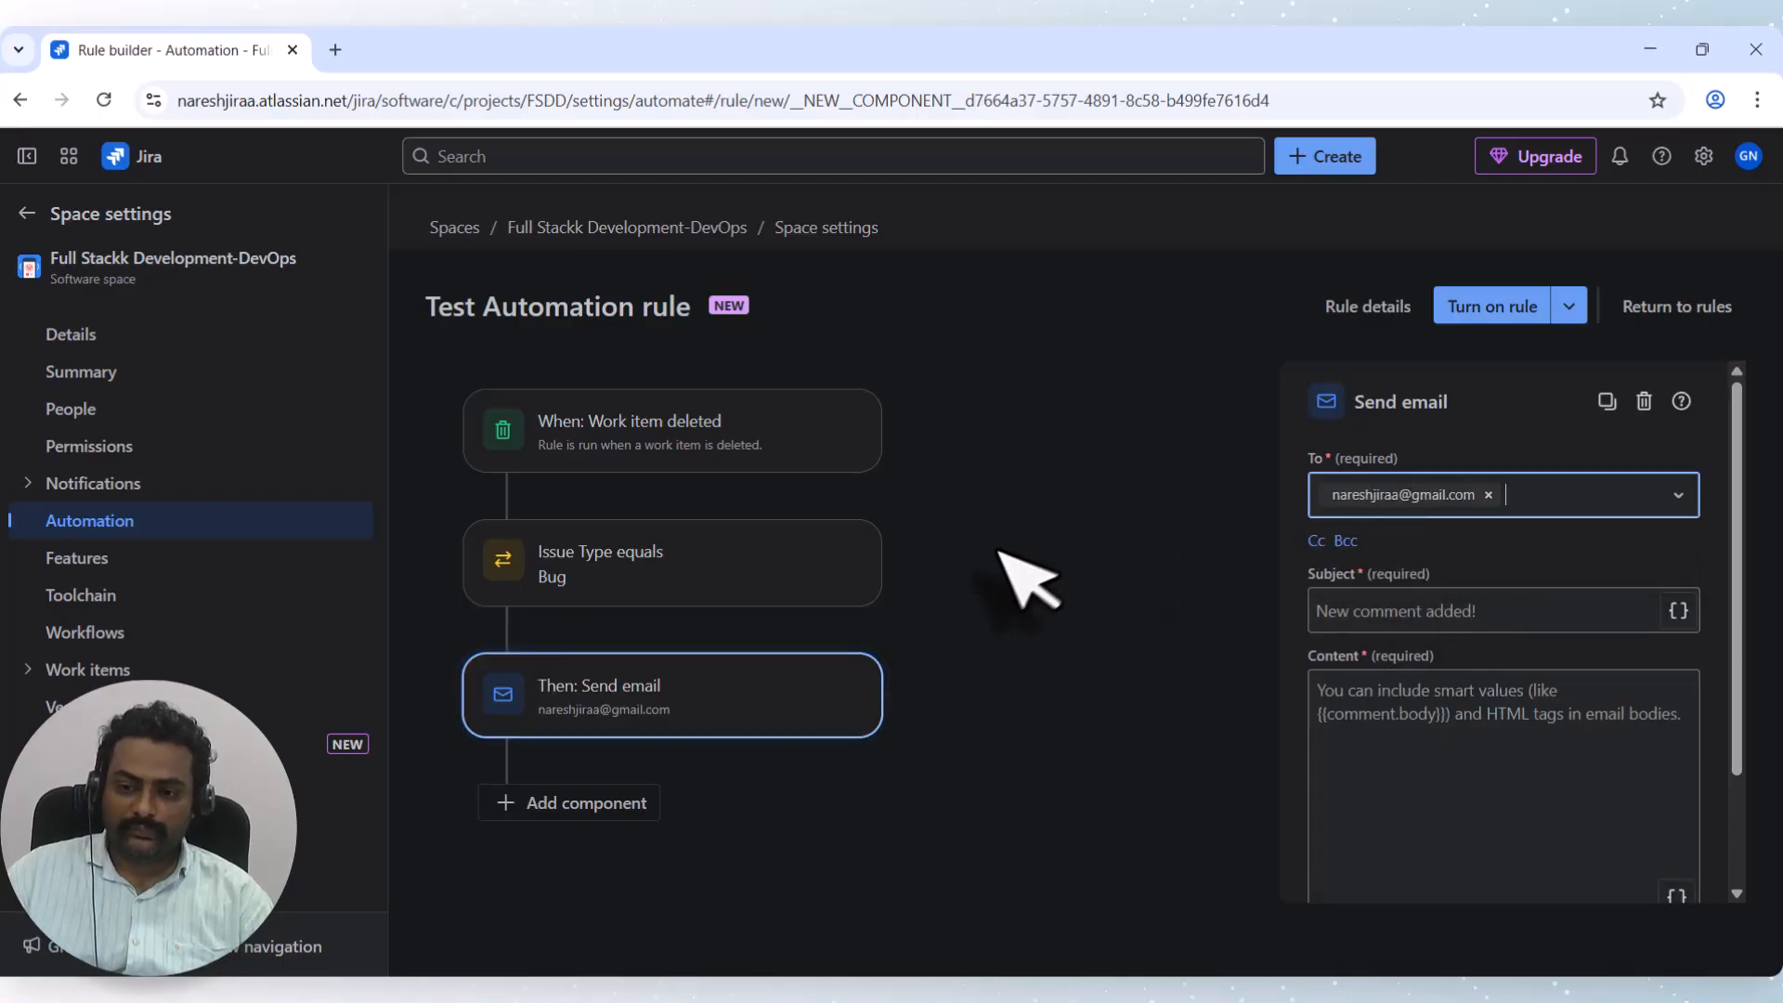
Set the email subject to 'Warning: Bug Deleted!!'.
left_click(1390, 613)
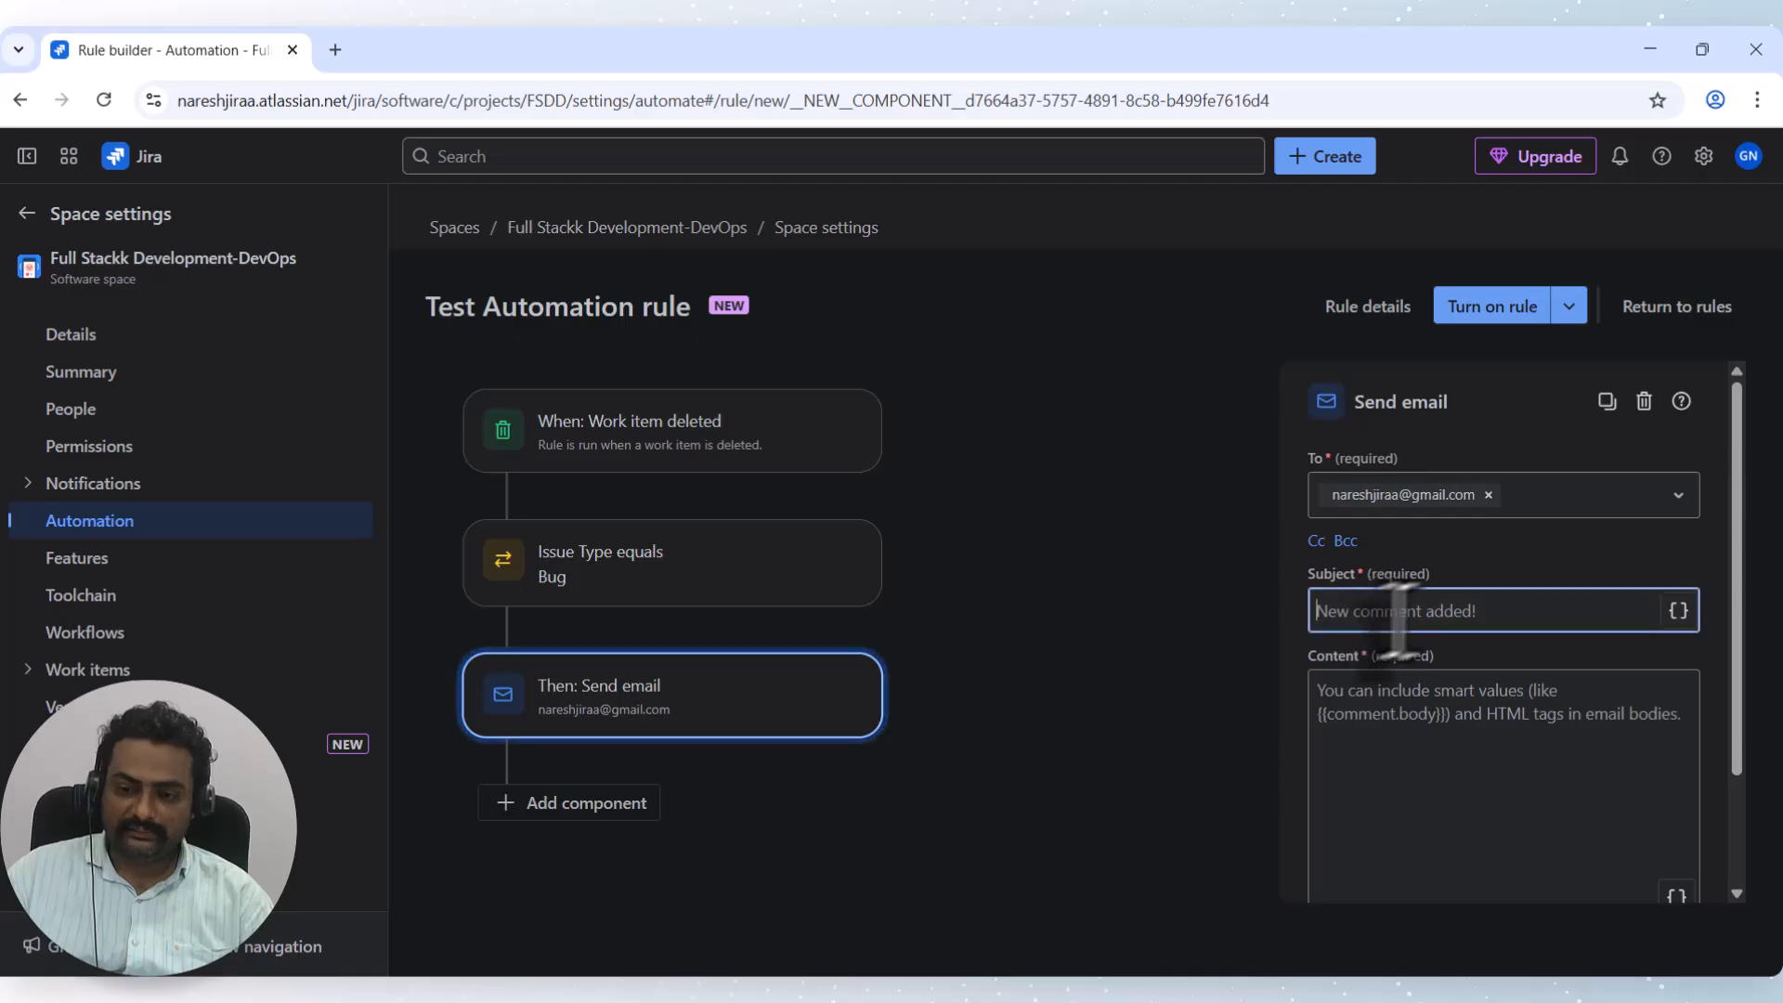
type("Wor")
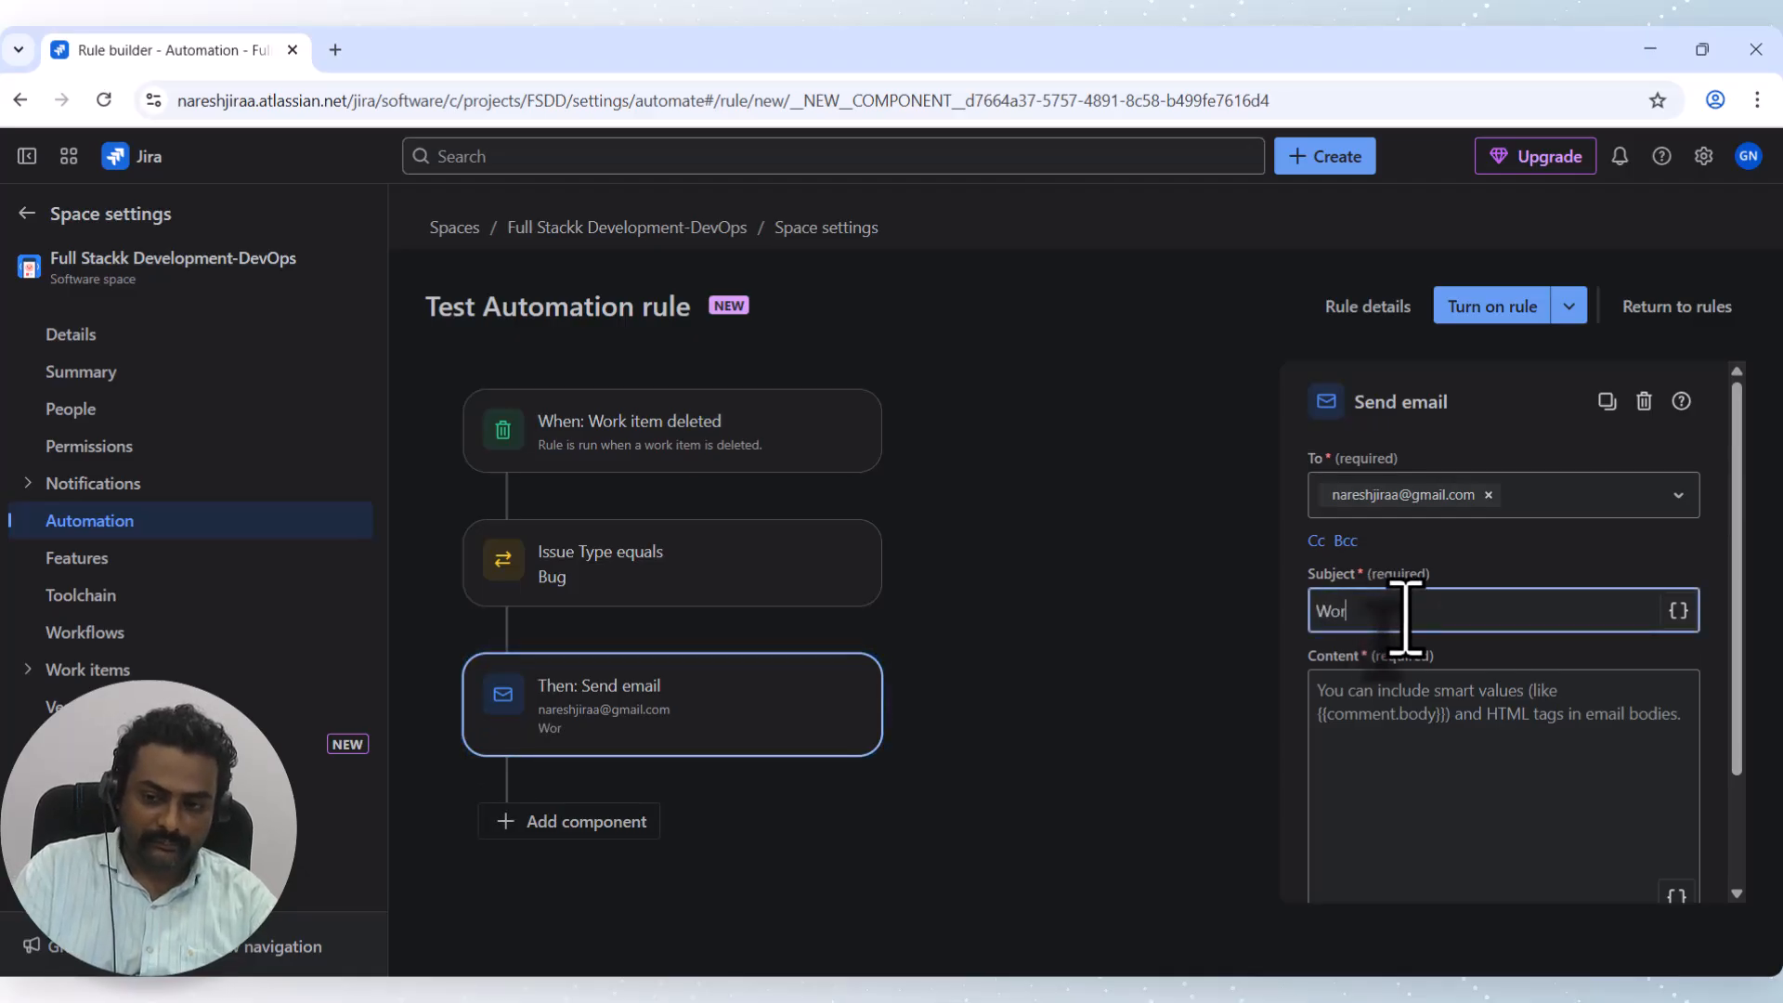
key("BackSpace")
key("BackSpace")
key("BackSpace")
type("Bug Deleted!!")
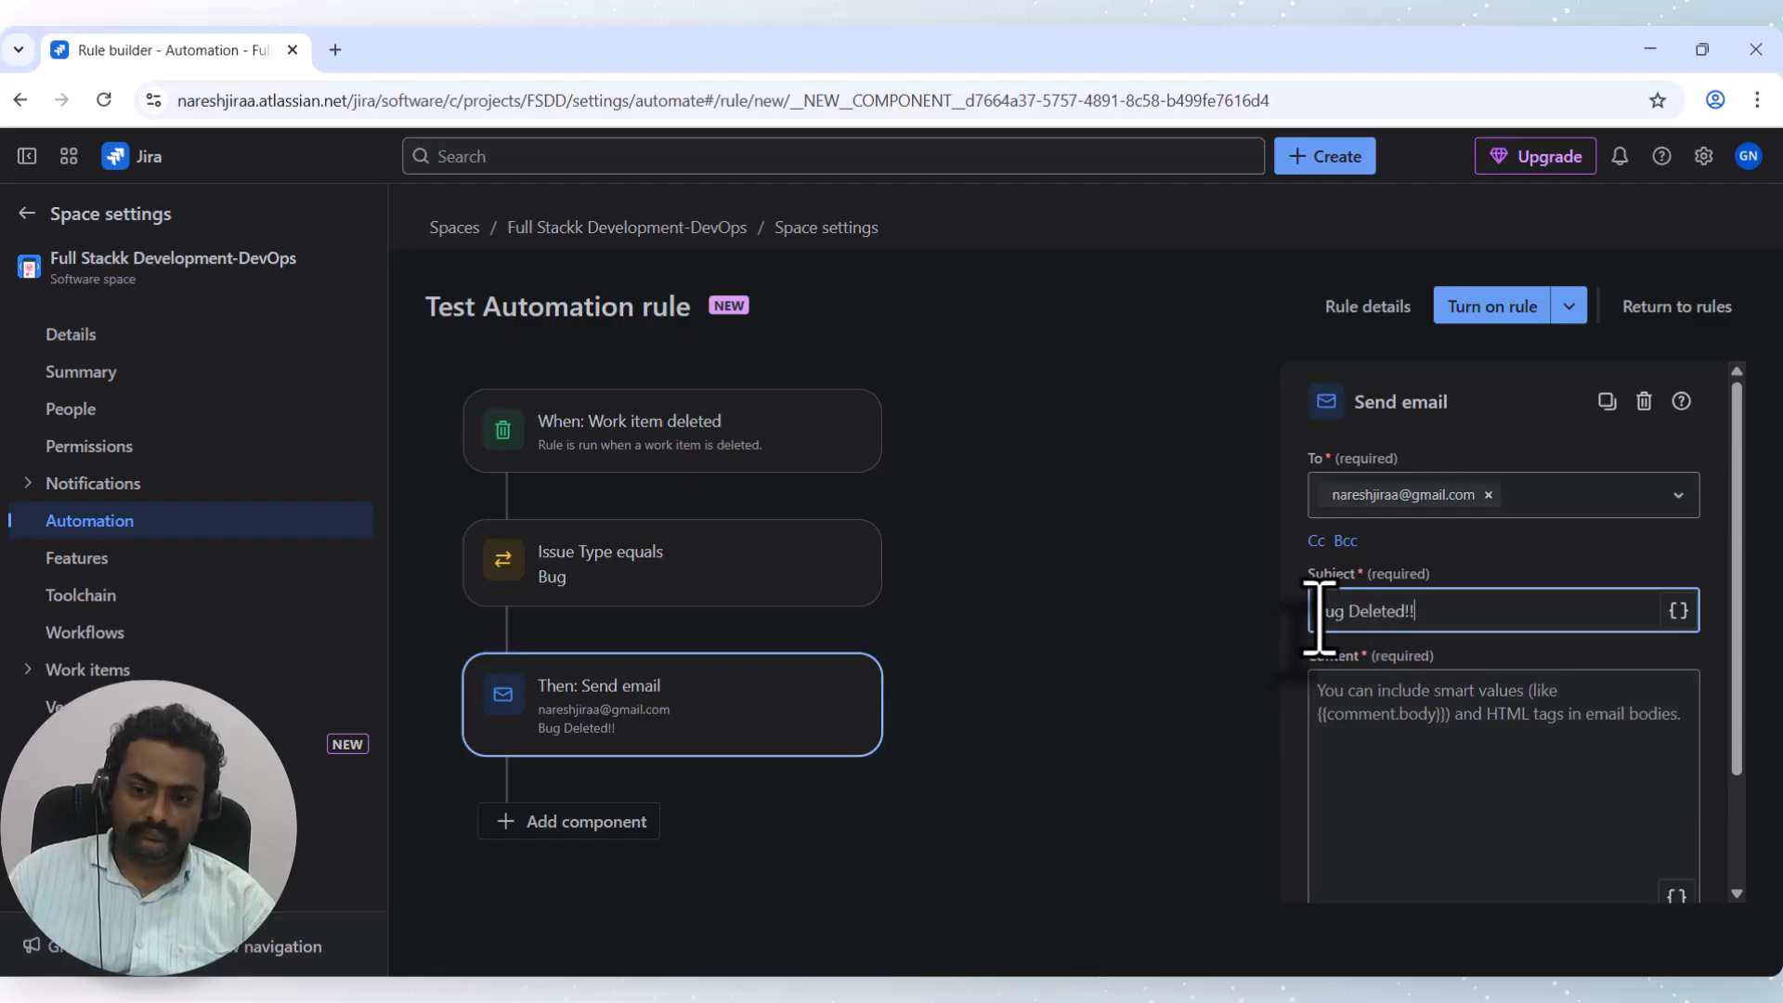
left_click(1317, 611)
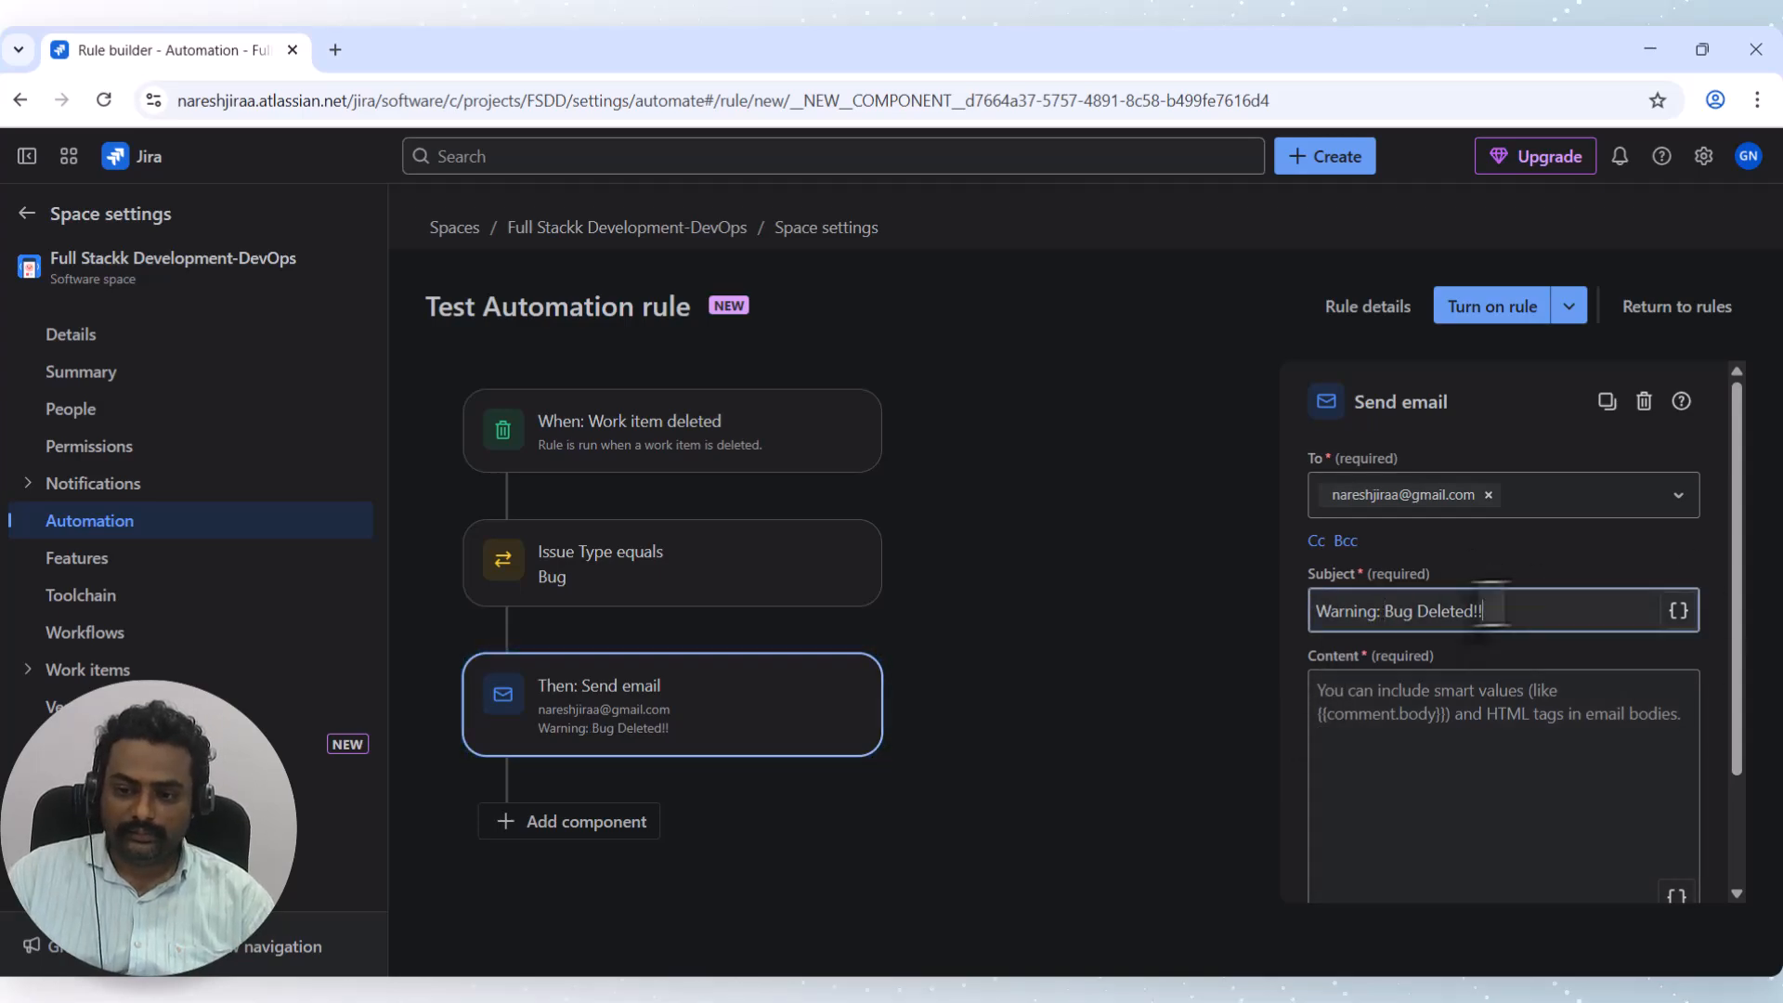
left_click_drag(1484, 610, 1245, 616)
scroll(1485, 734, "down", 3)
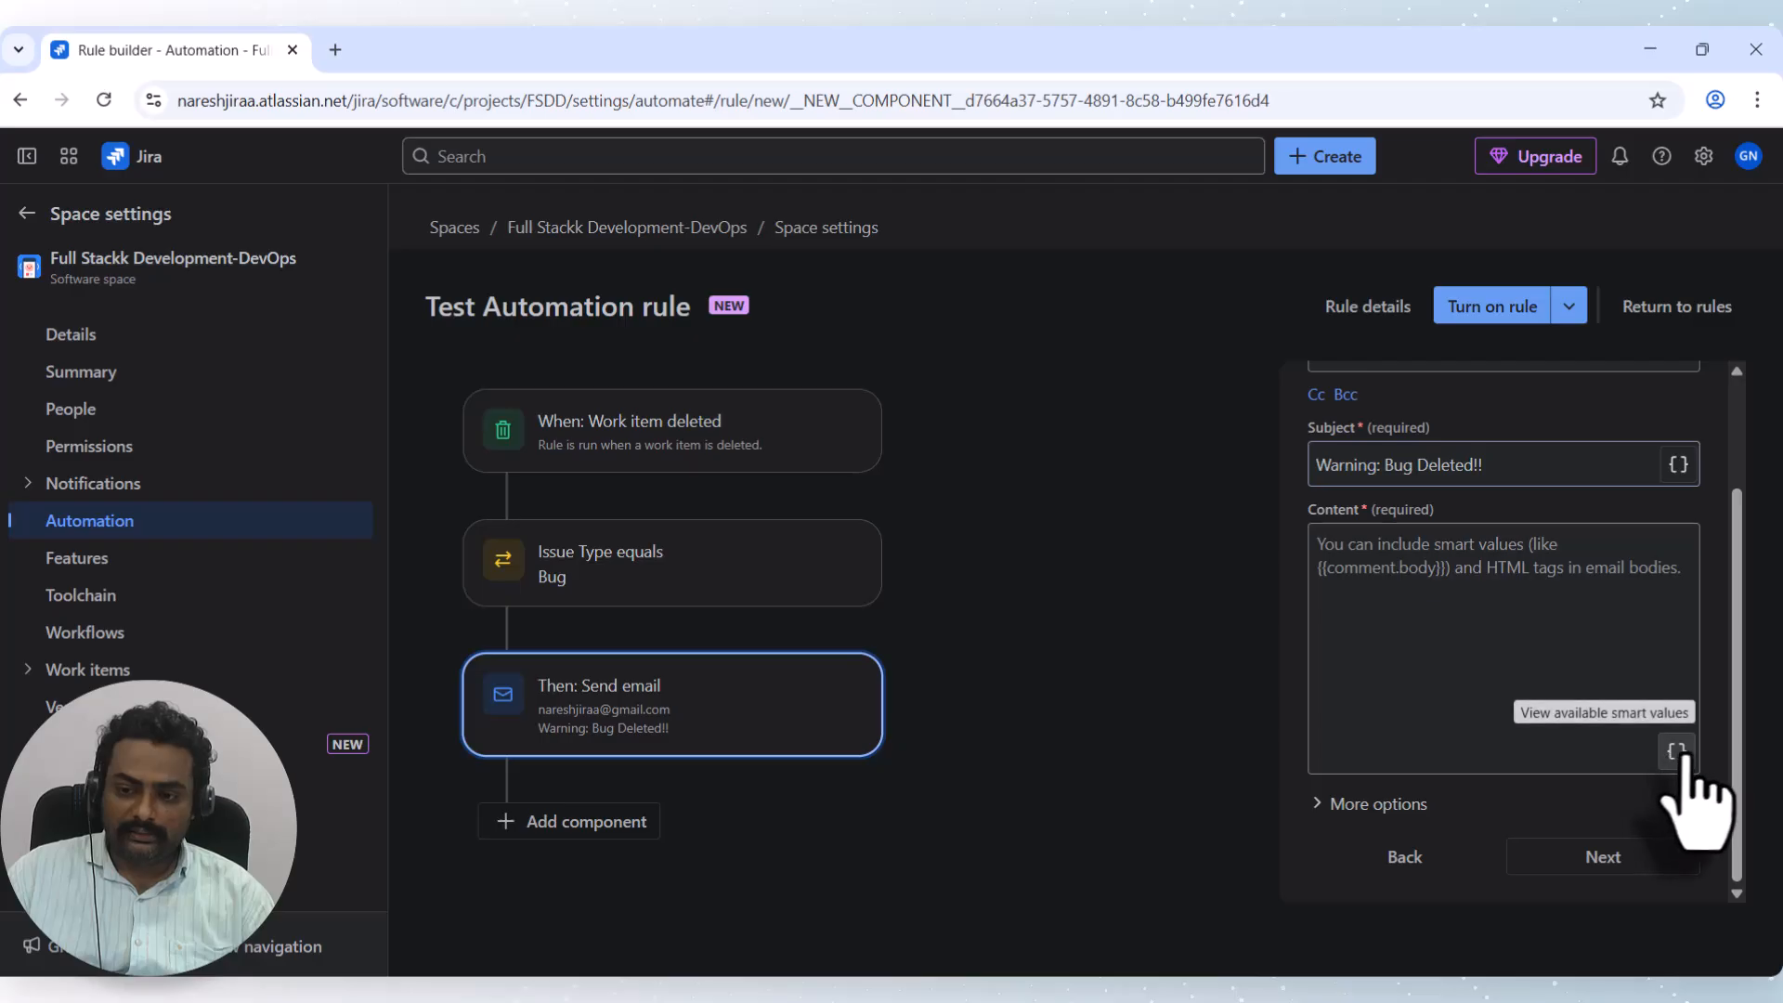
Search the smart values for 'summary' and copy {{issue.summary}}.
left_click(1675, 751)
scroll(920, 585, "down", 3)
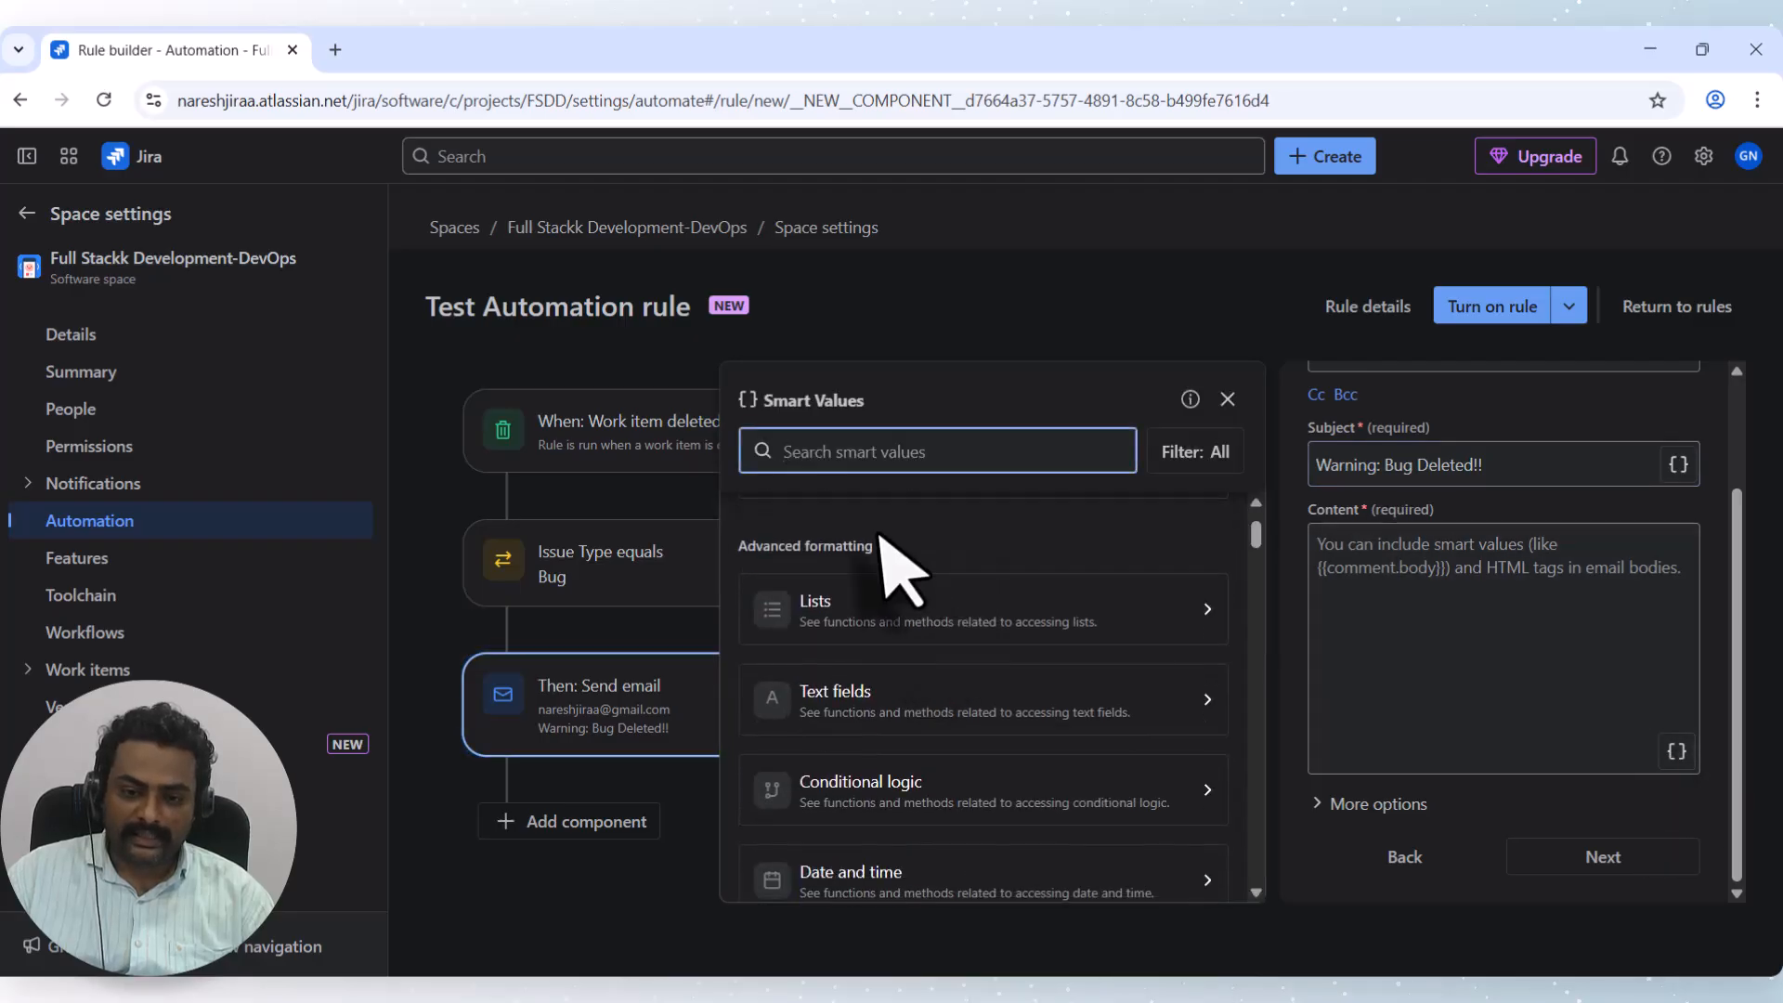
scroll(1021, 543, "up", 3)
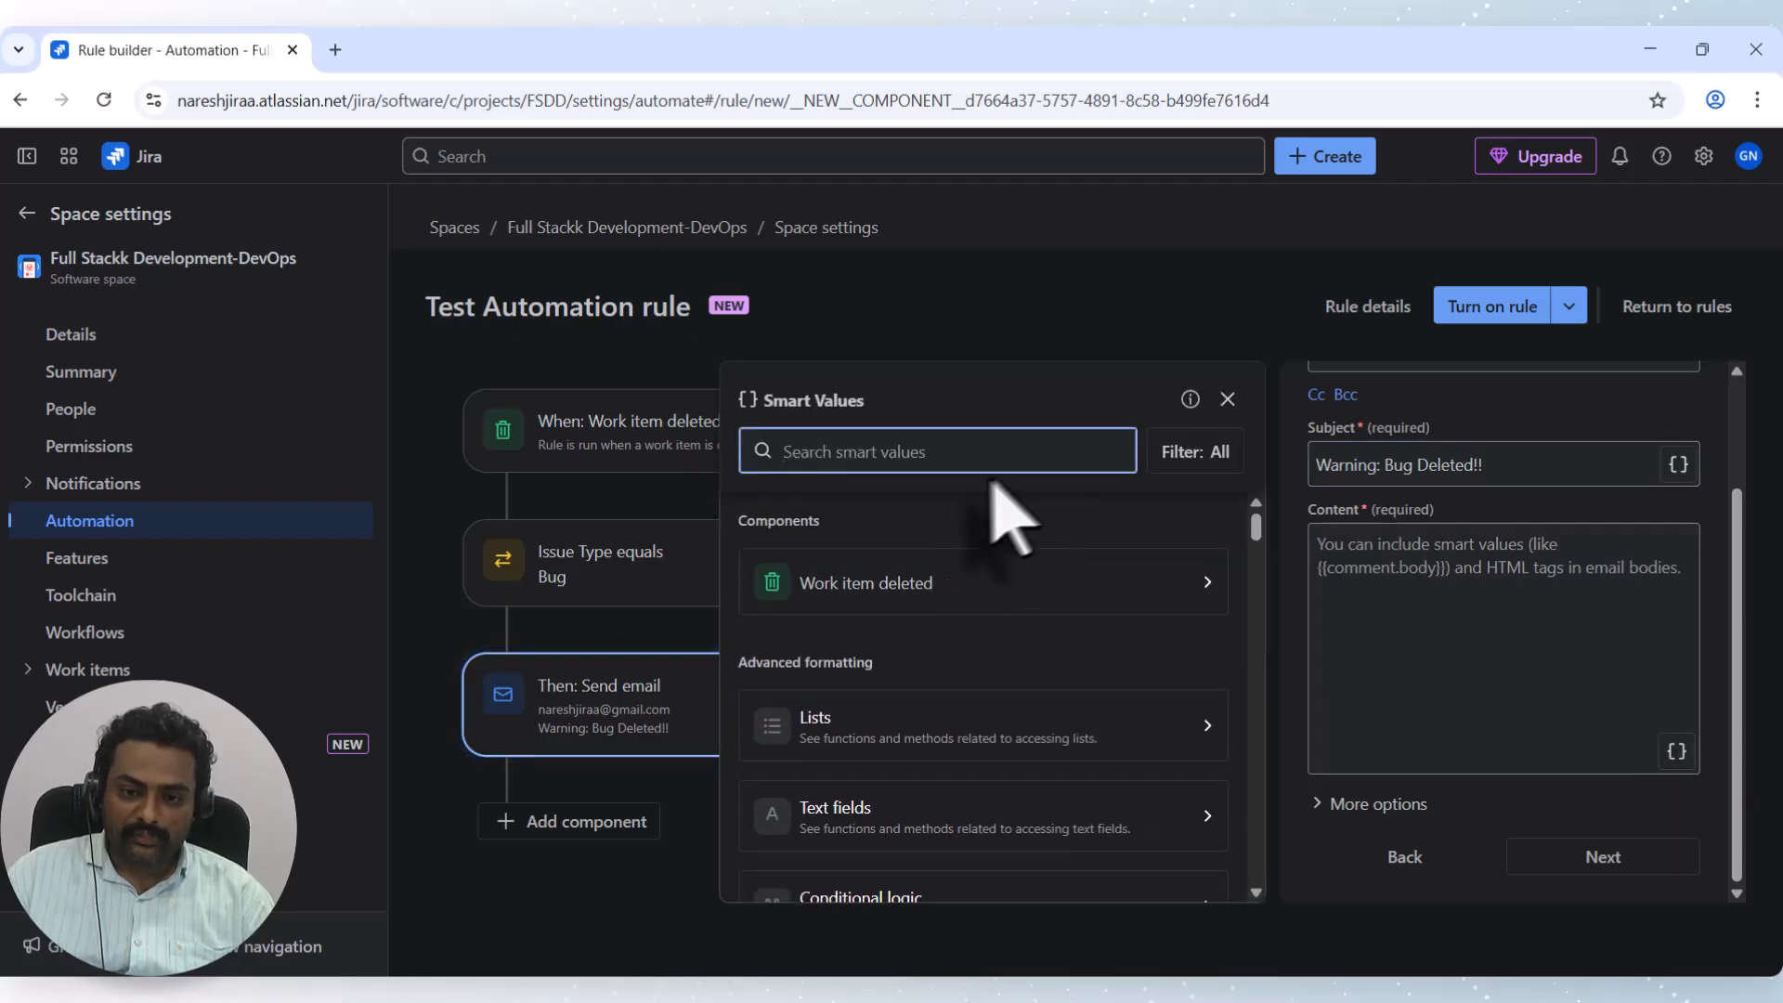
scroll(1074, 616, "down", 2)
scroll(1068, 603, "up", 2)
scroll(933, 557, "down", 6)
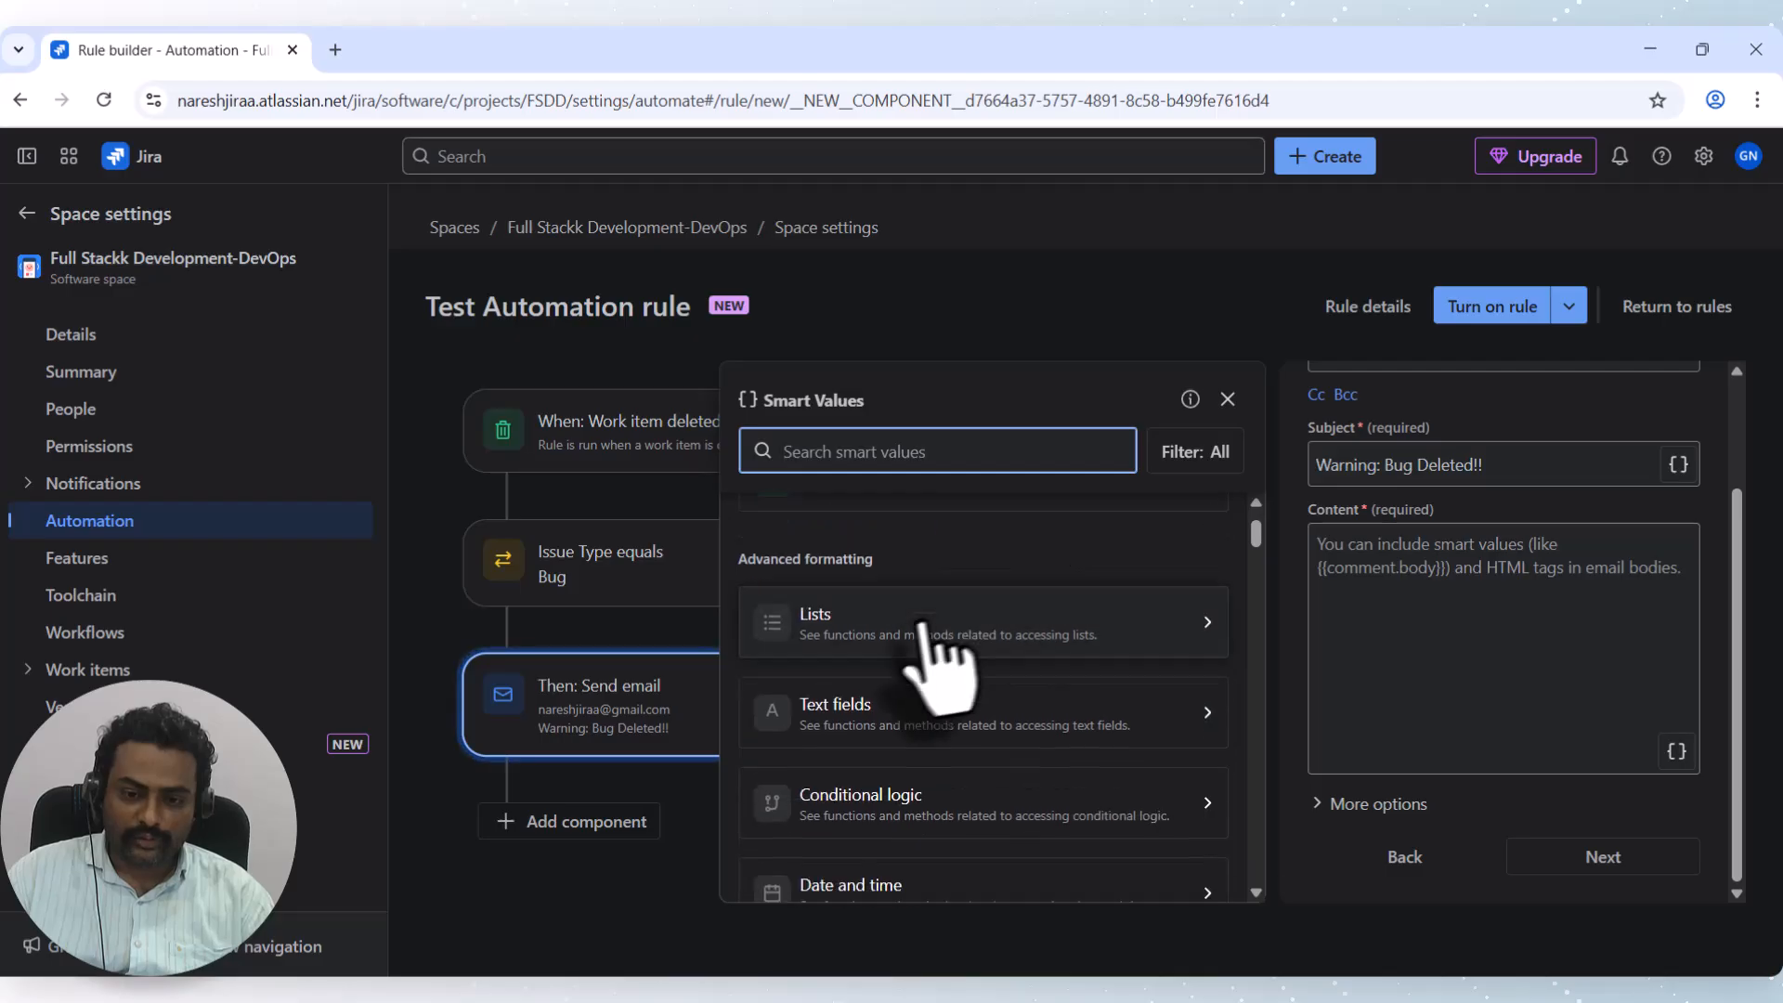
scroll(859, 817, "up", 2)
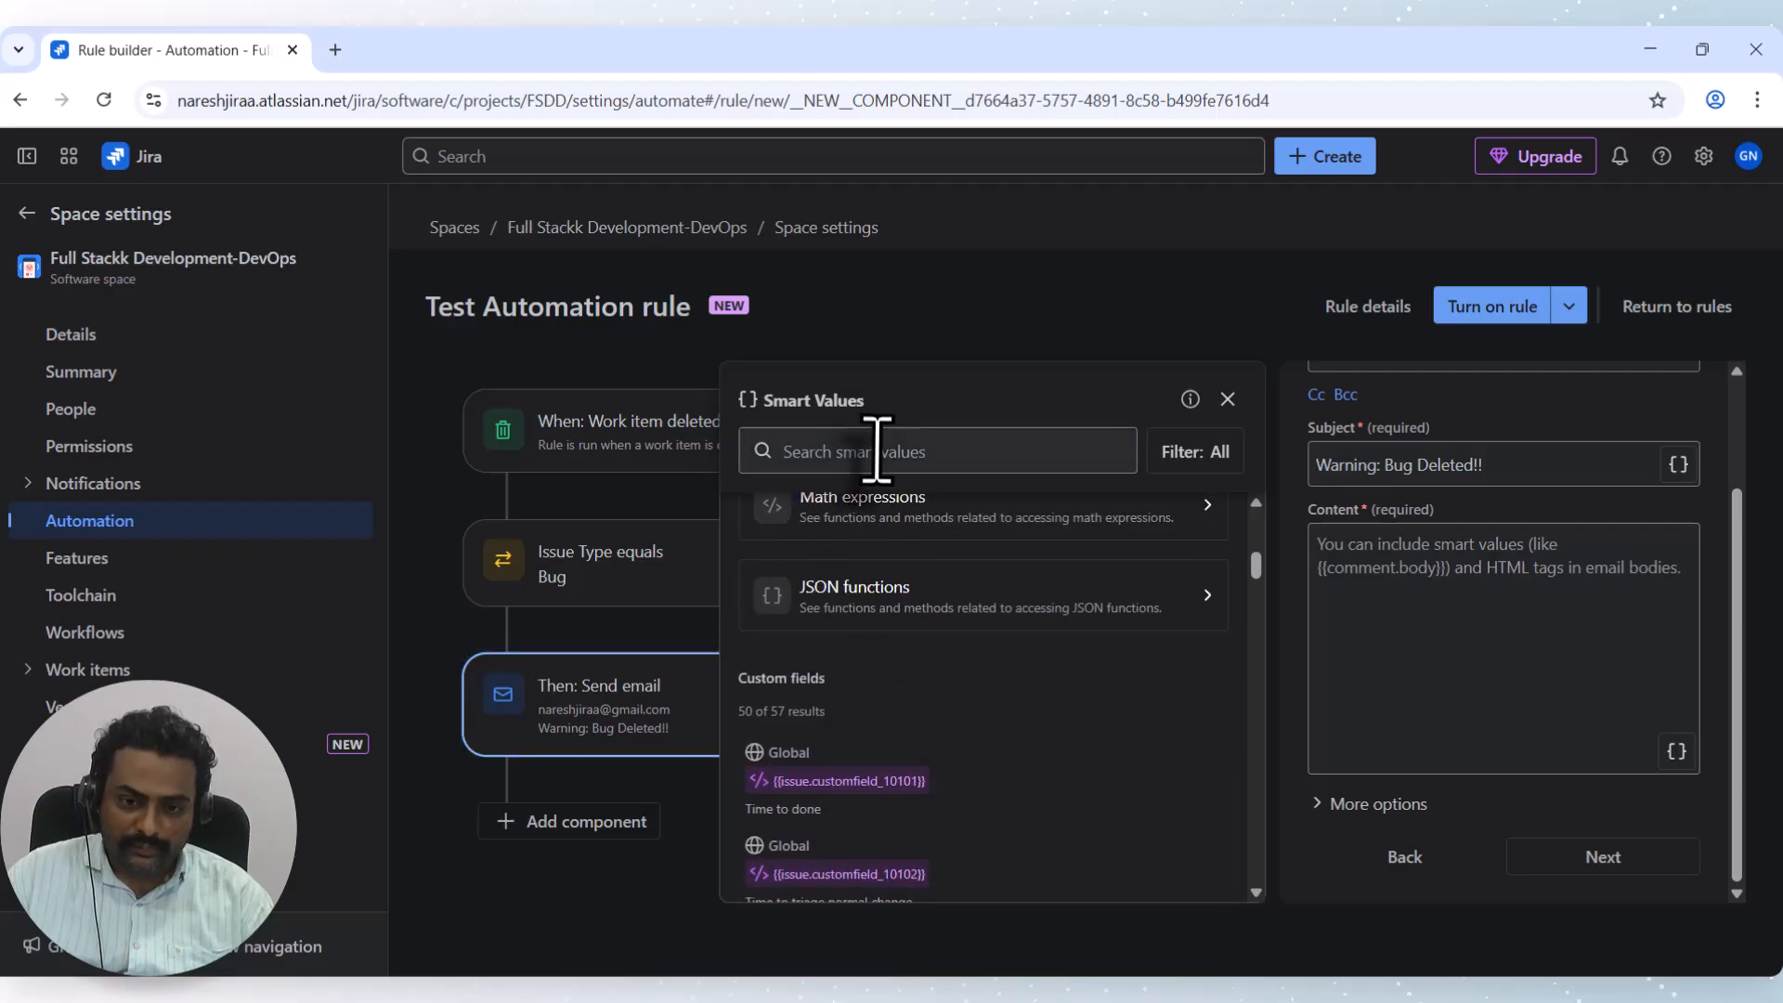
type("umma")
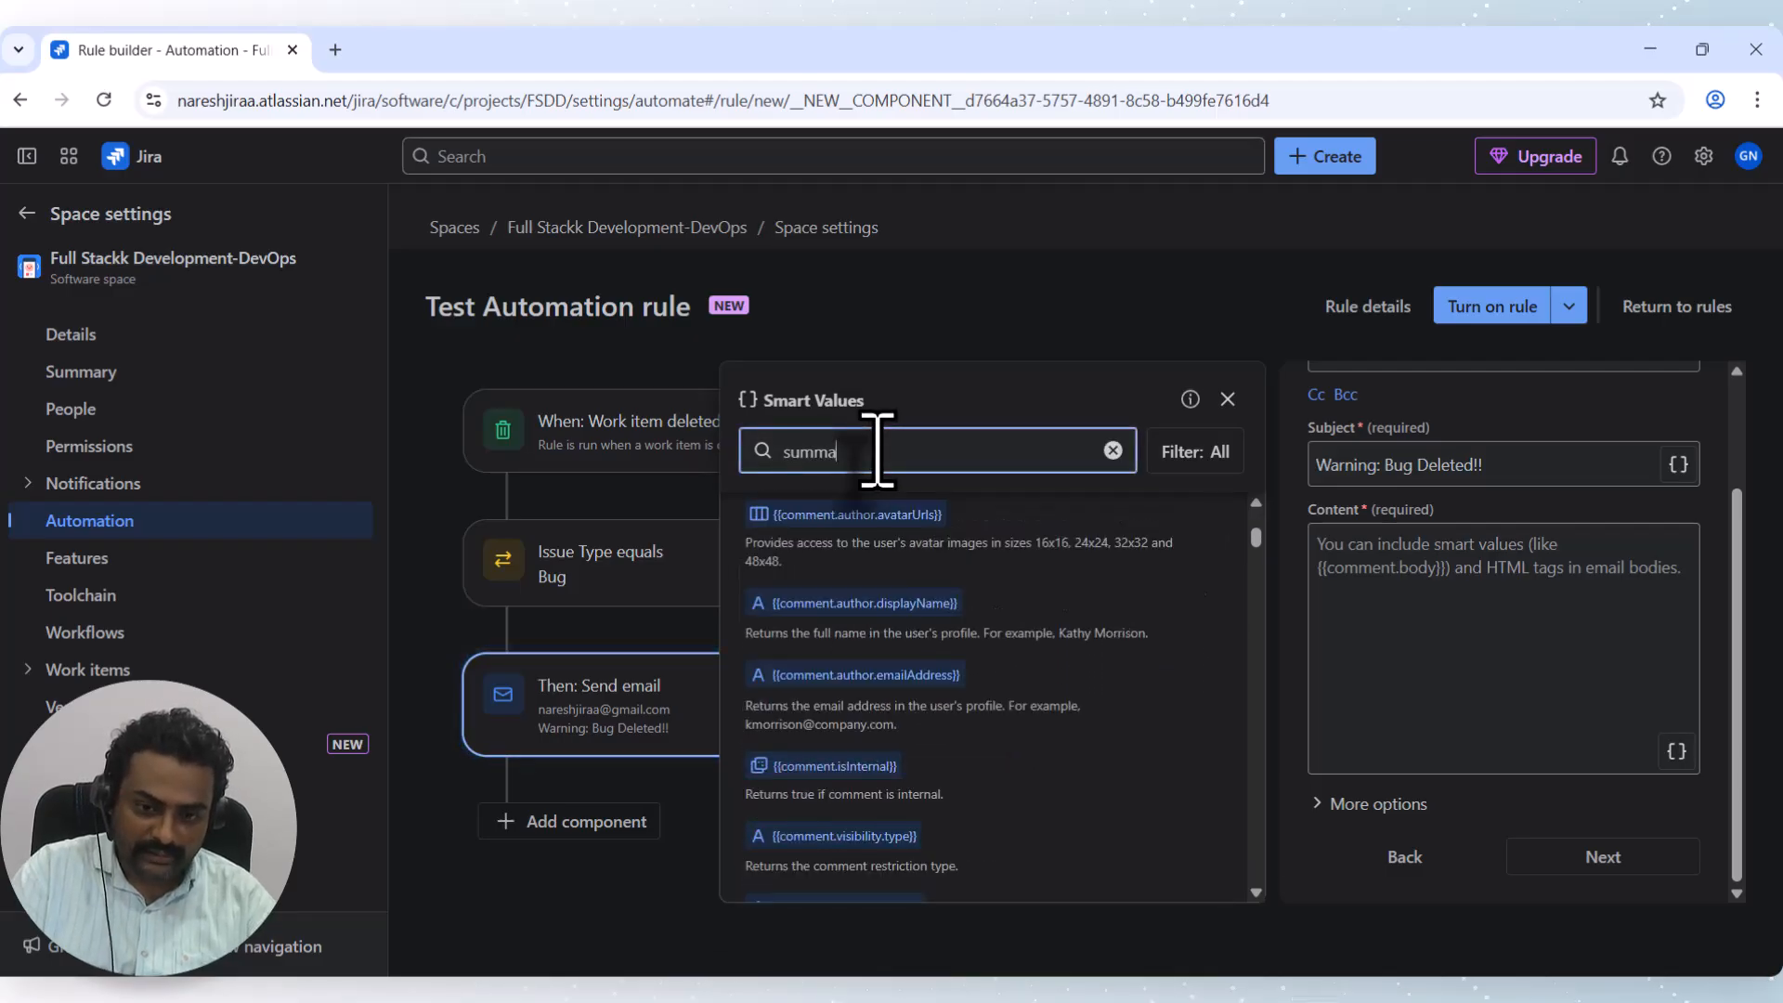
type("ry")
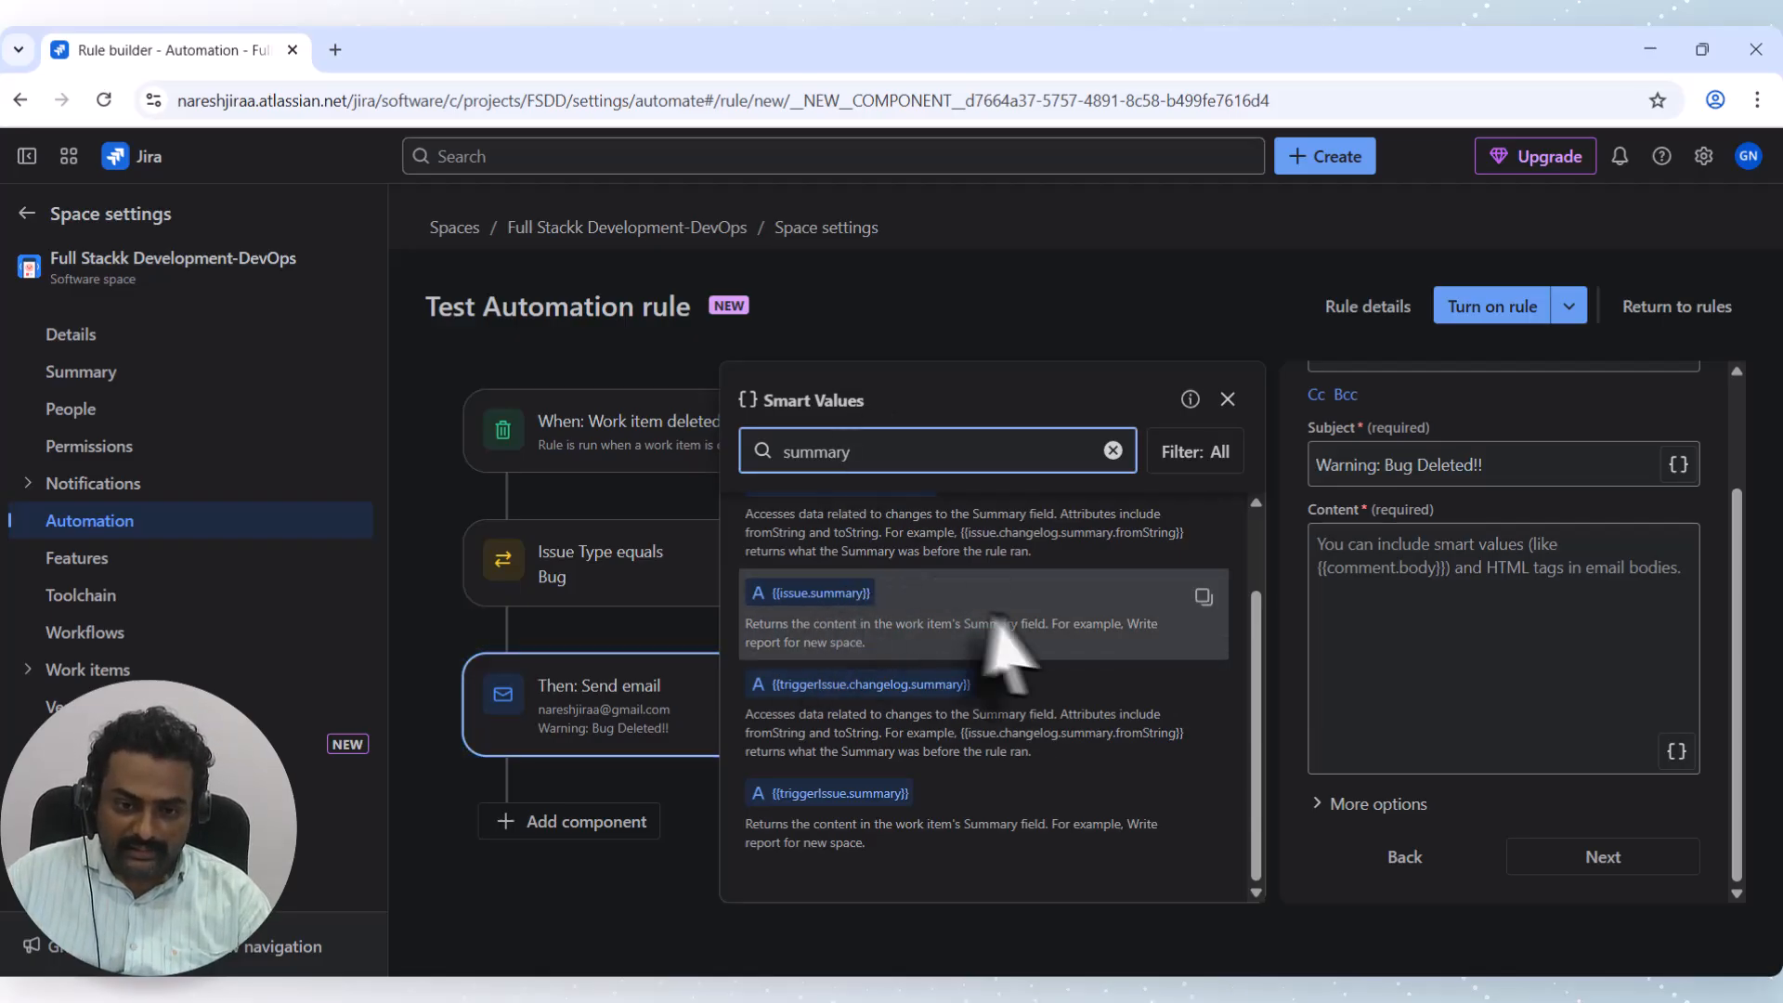
left_click(1203, 597)
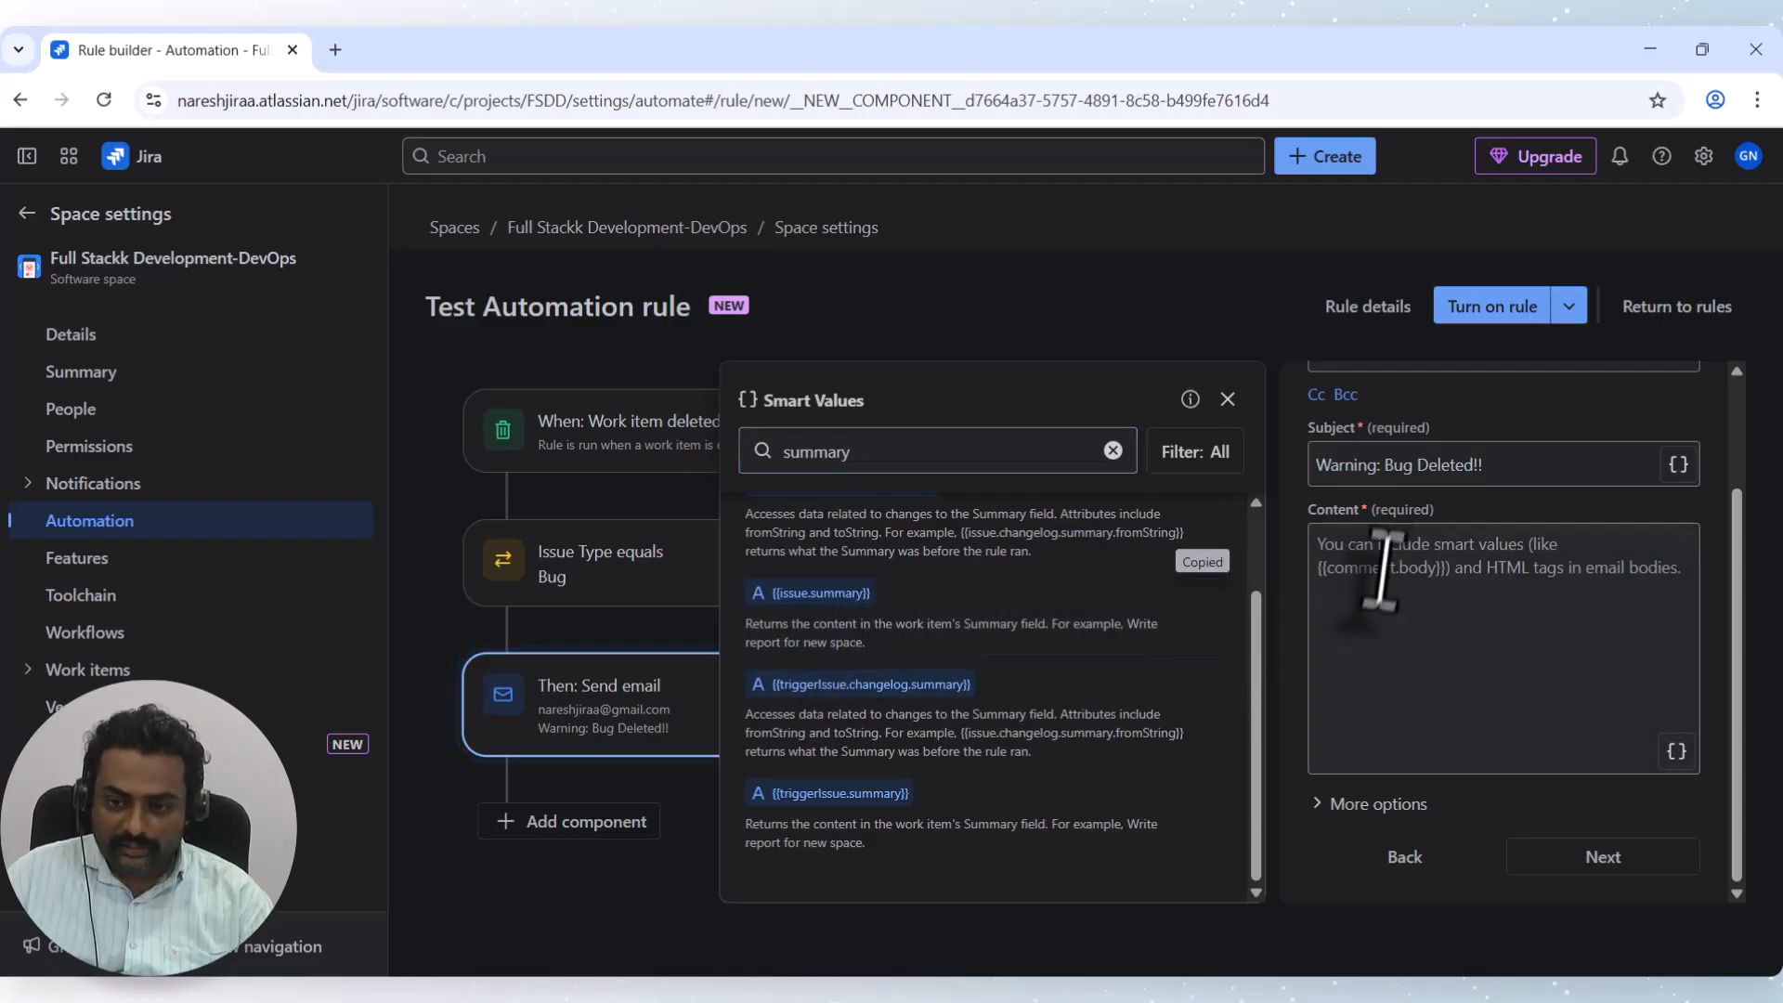
Make the email content 'summary of work item deleted: {{issue.summary}}' and save the action.
left_click(1374, 557)
key("ctrl+v")
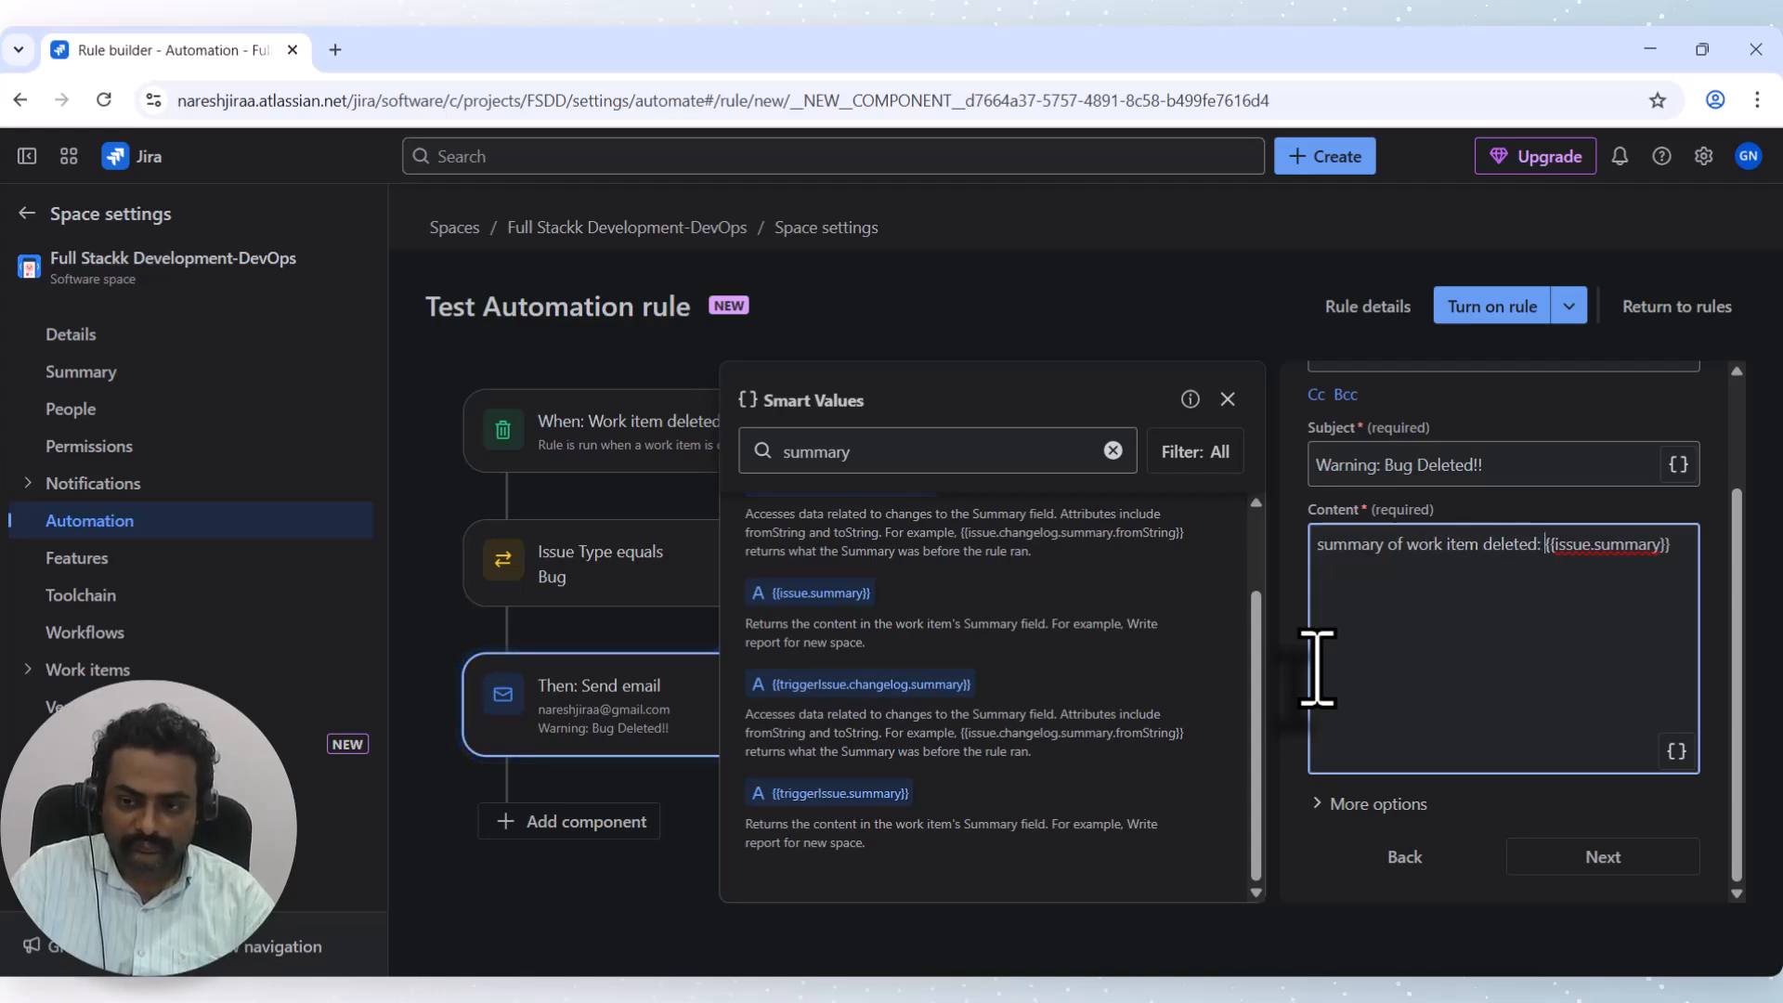
left_click(1602, 856)
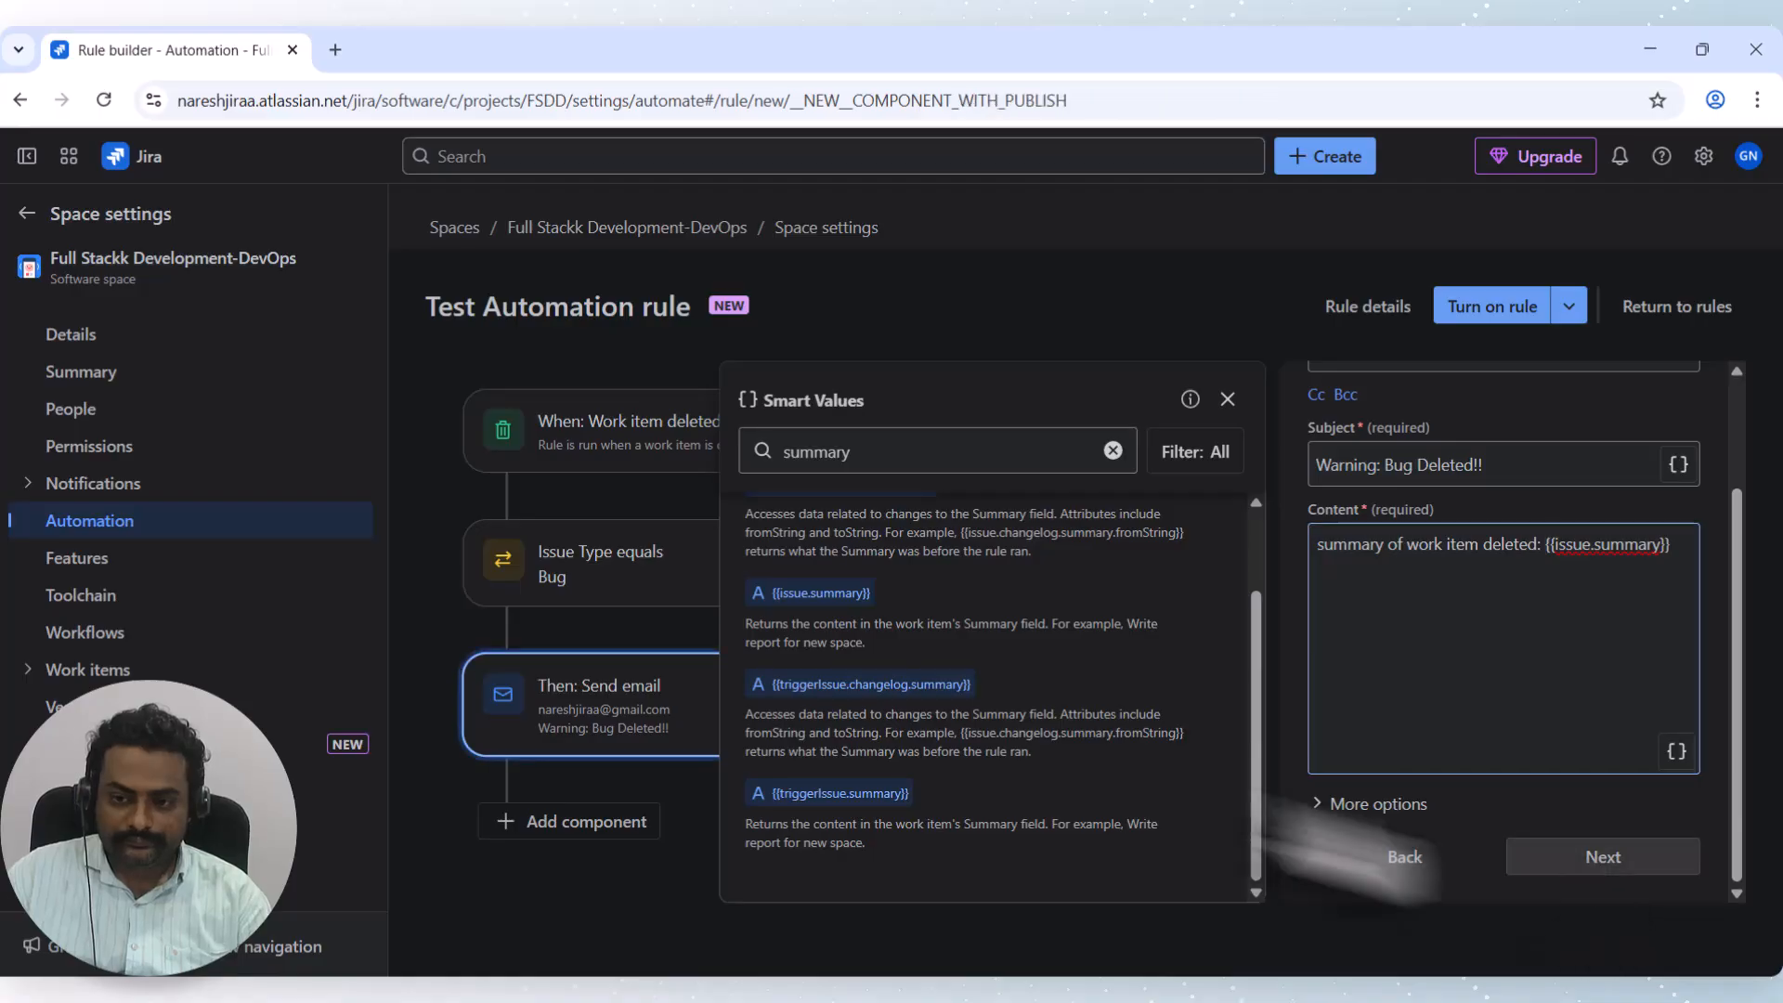
left_click(681, 726)
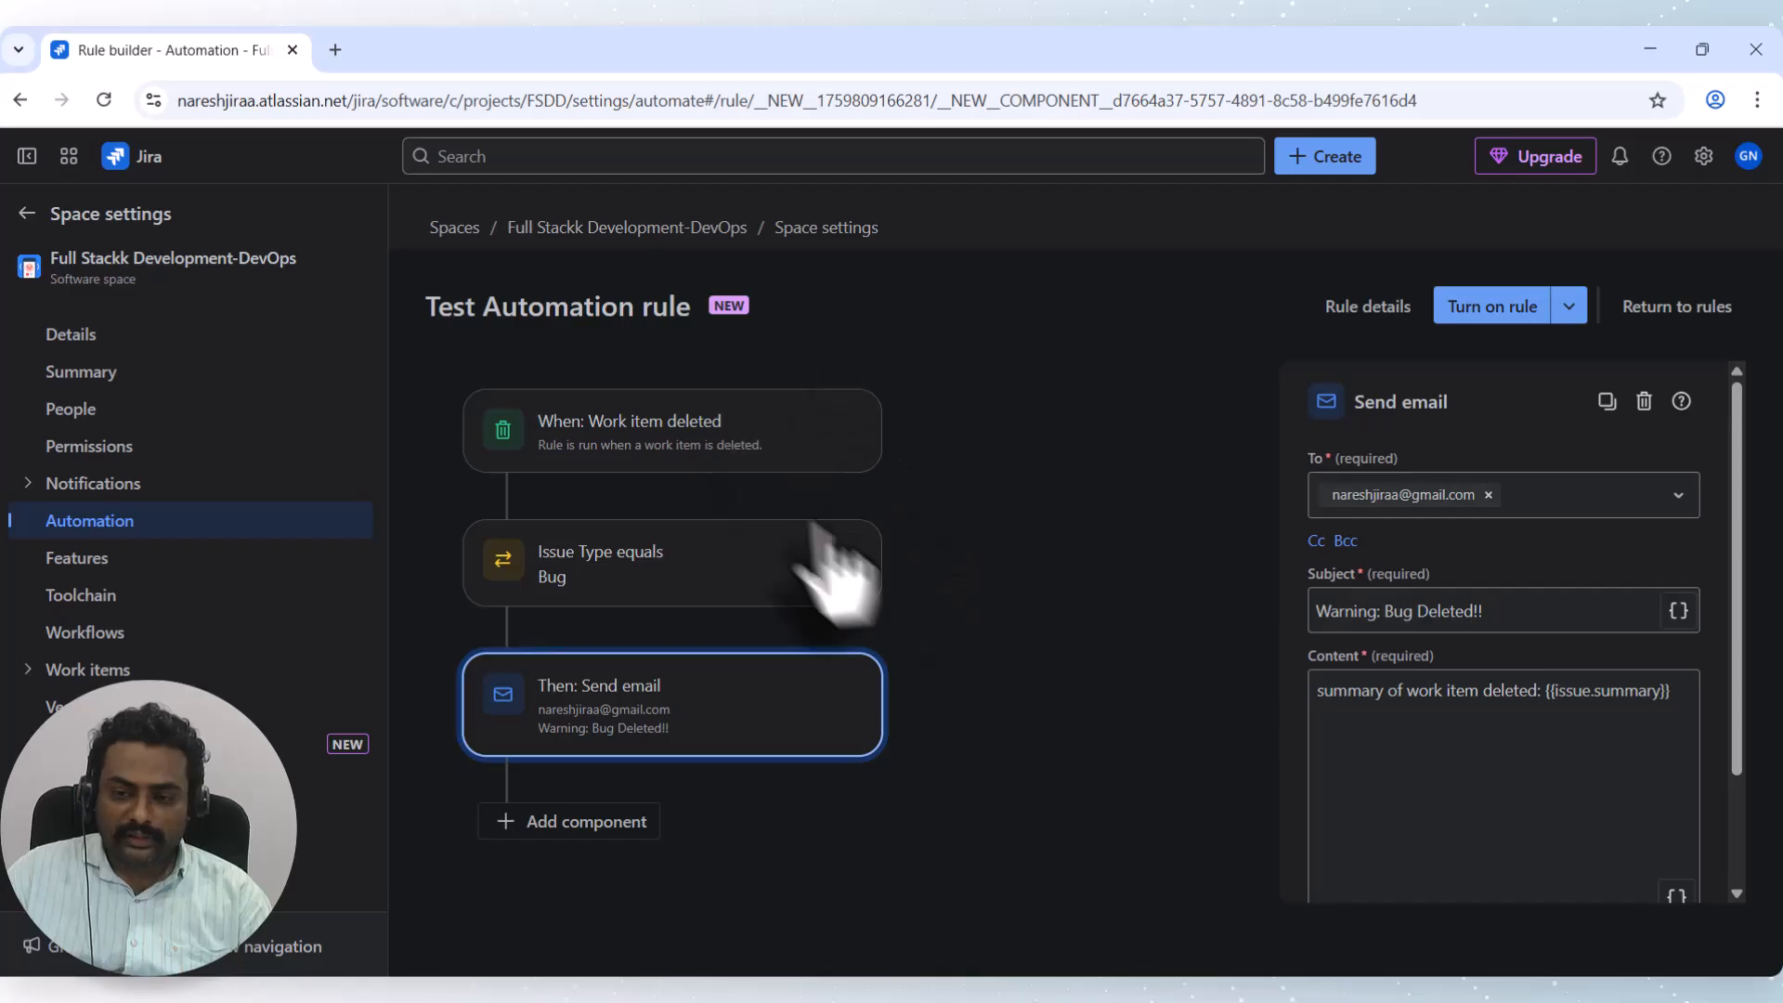
left_click(707, 434)
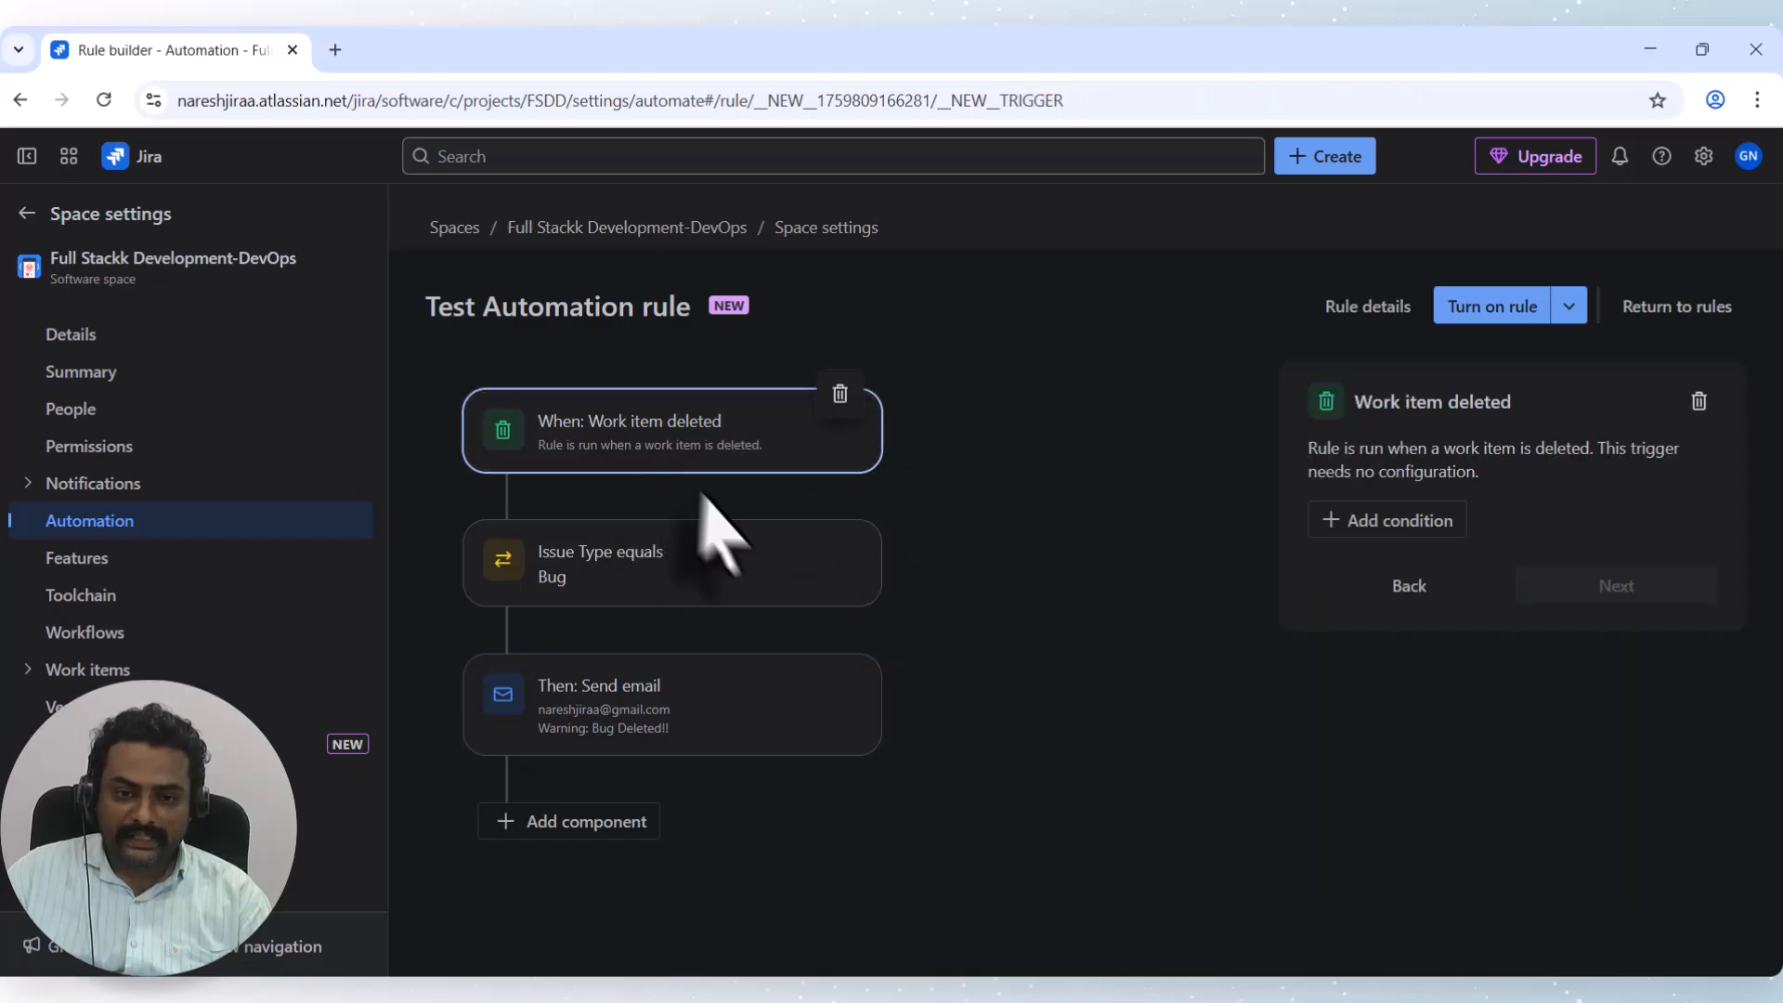
left_click(692, 577)
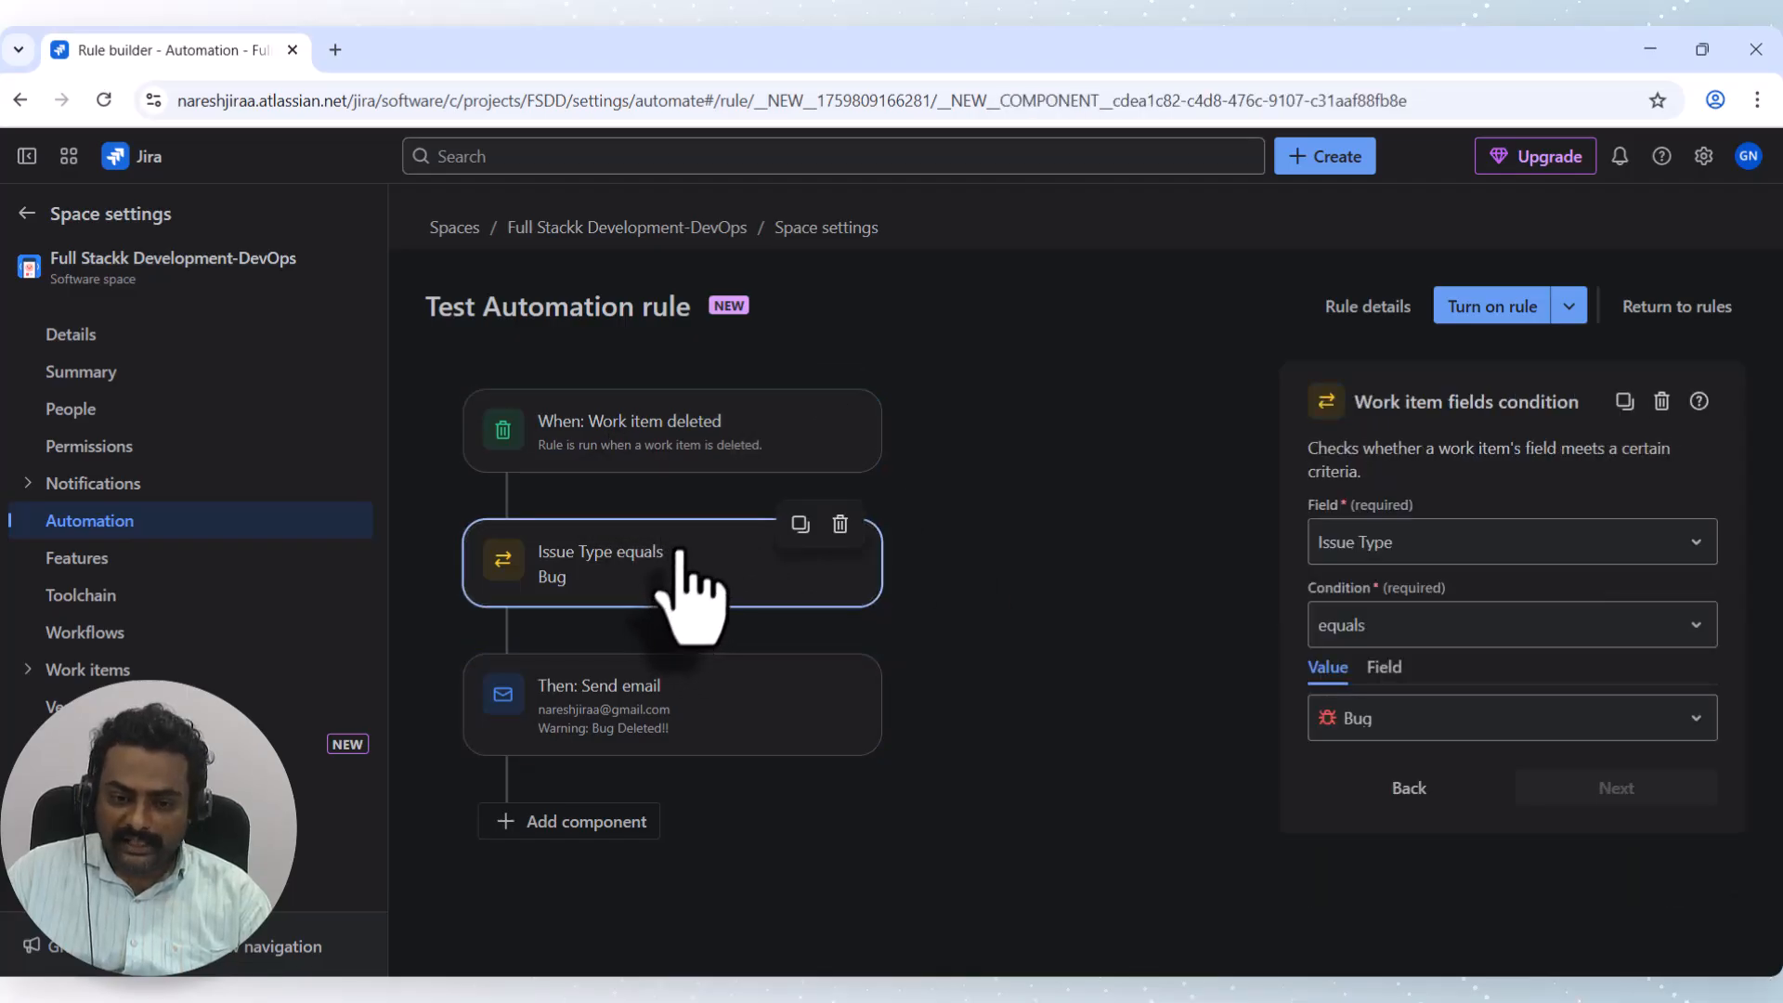
left_click(613, 734)
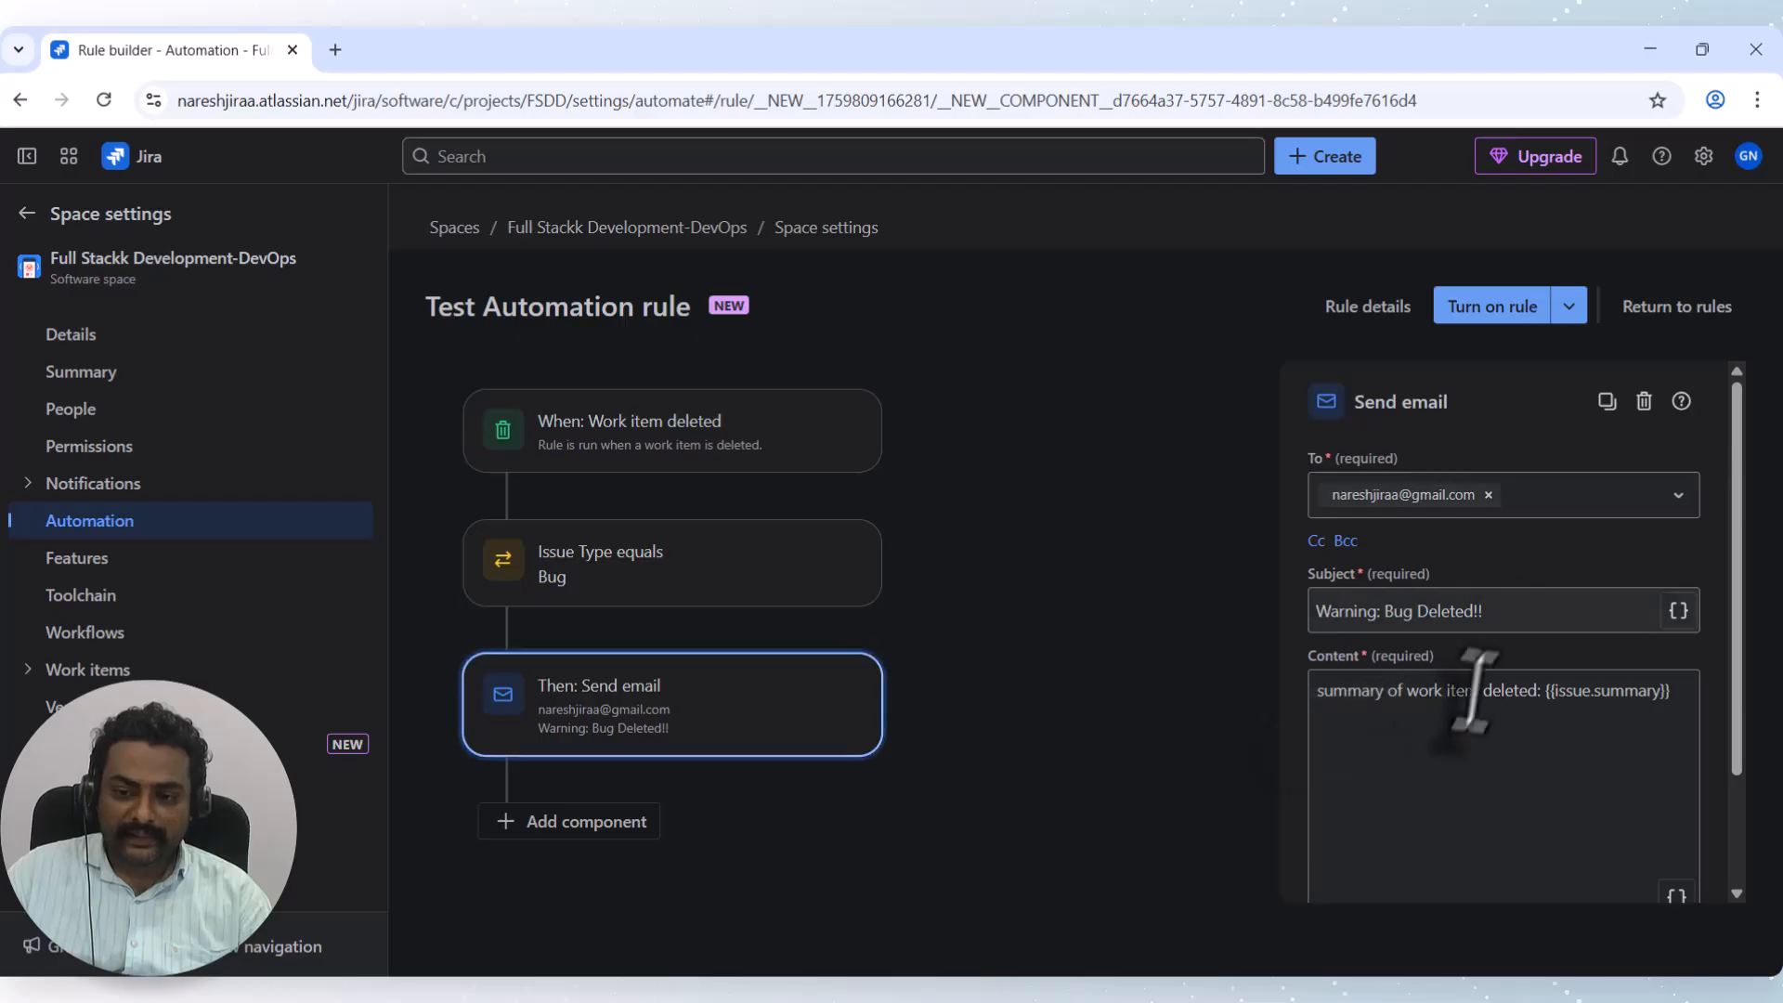
left_click_drag(1678, 697, 1325, 725)
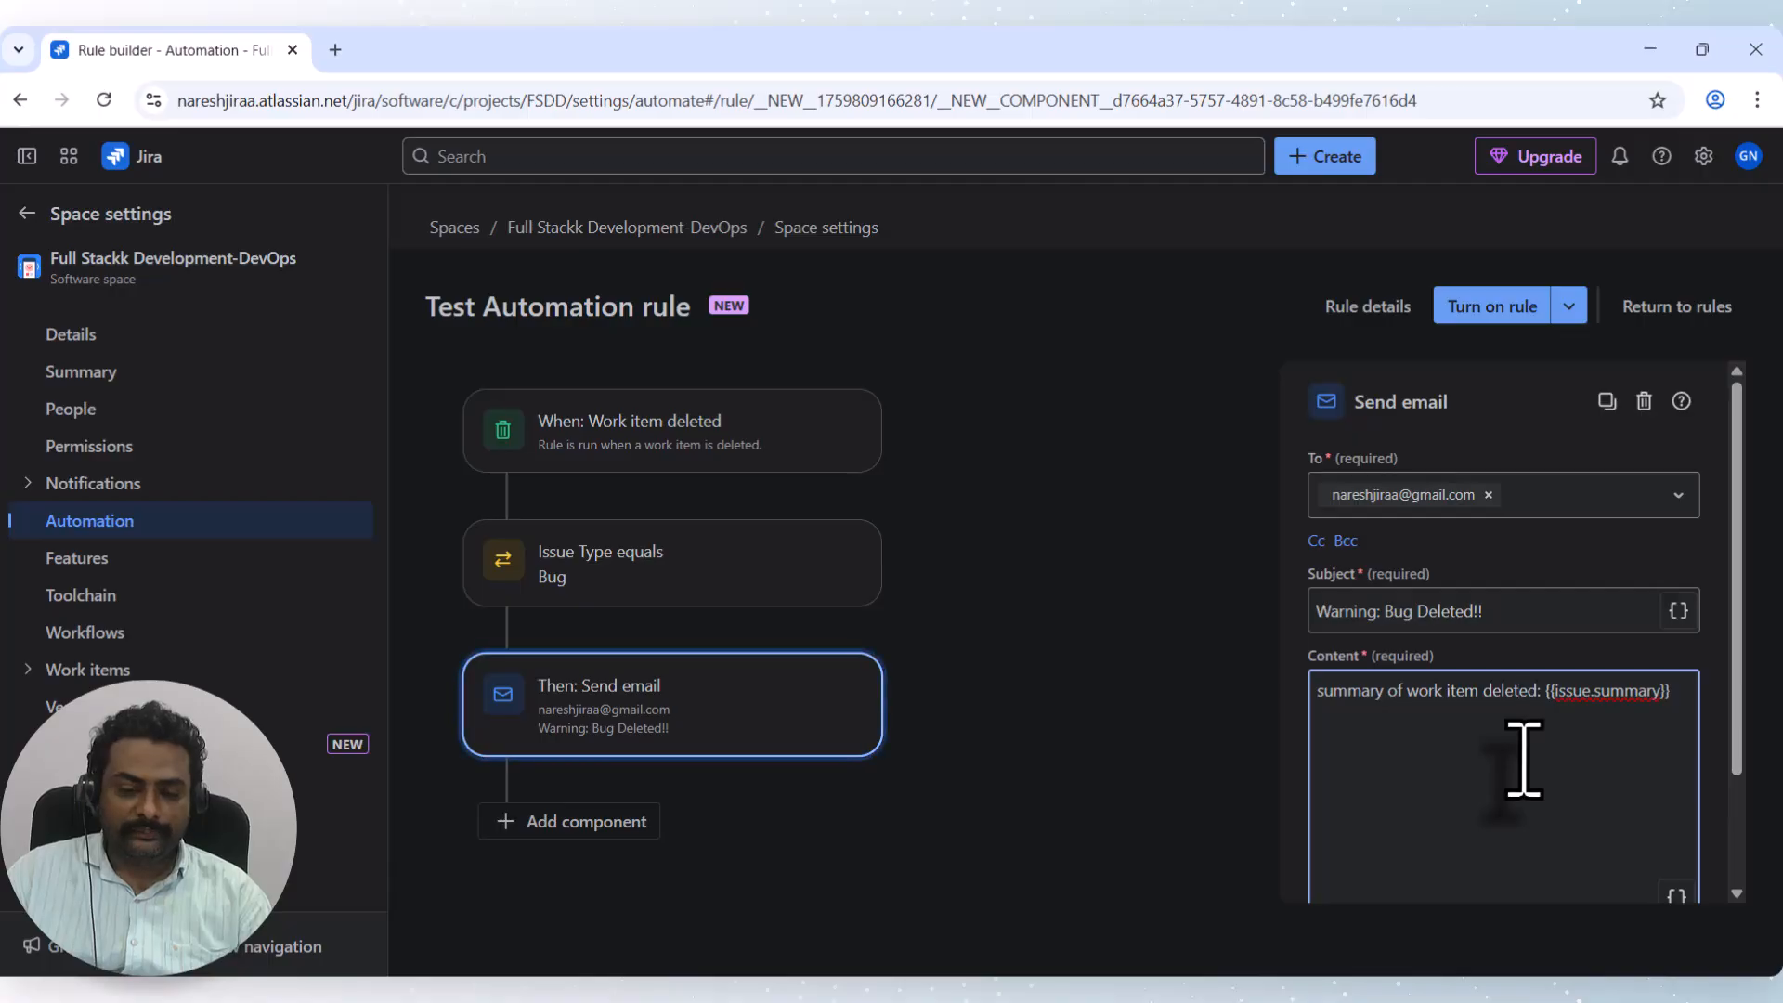
scroll(1549, 746, "down", 3)
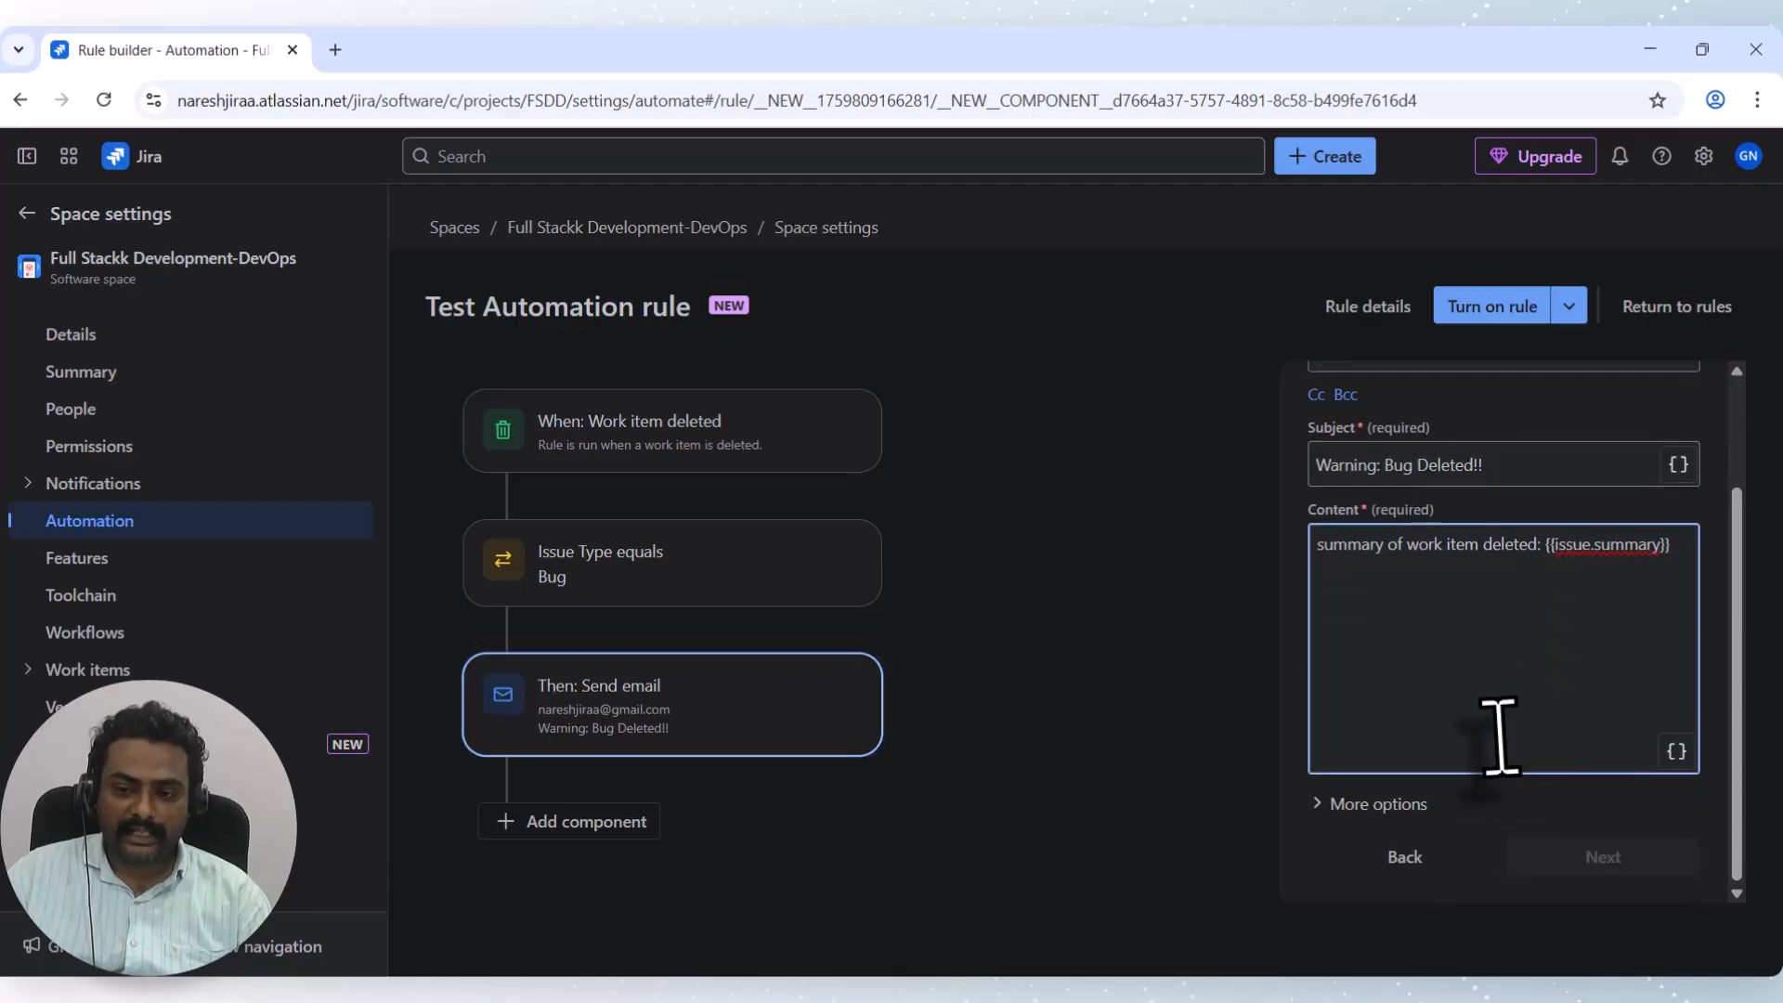
scroll(1495, 736, "up", 3)
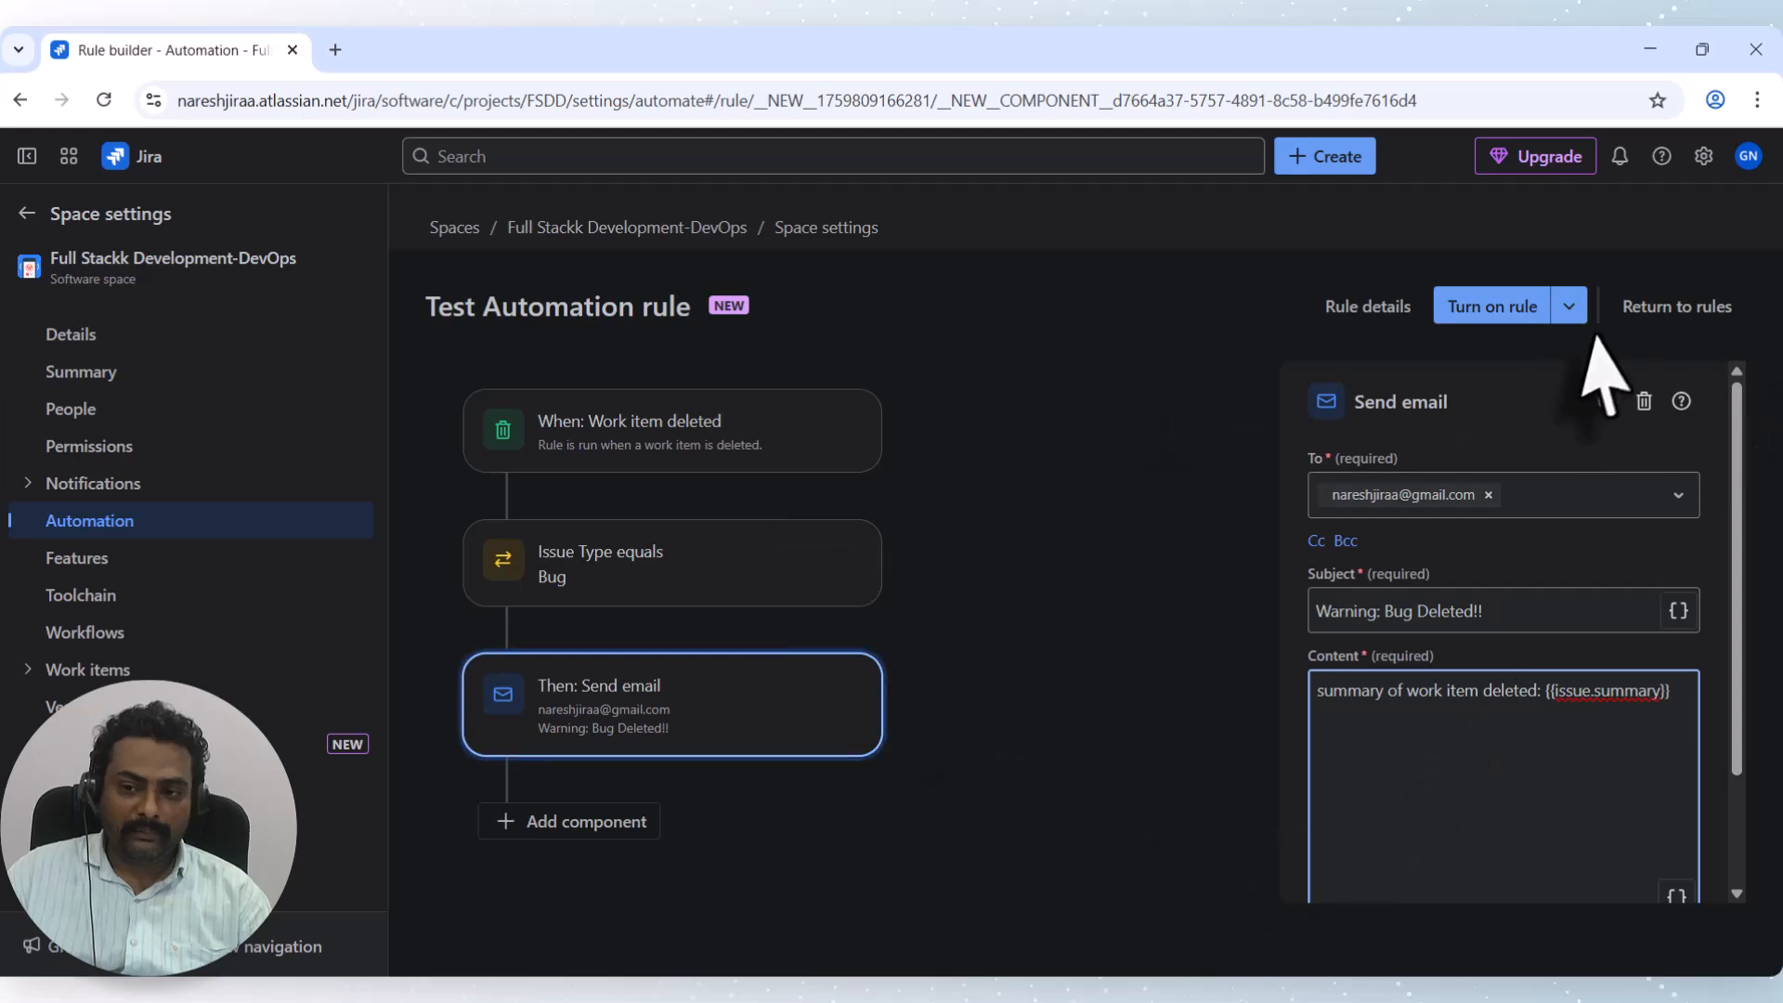
scroll(1504, 594, "down", 2)
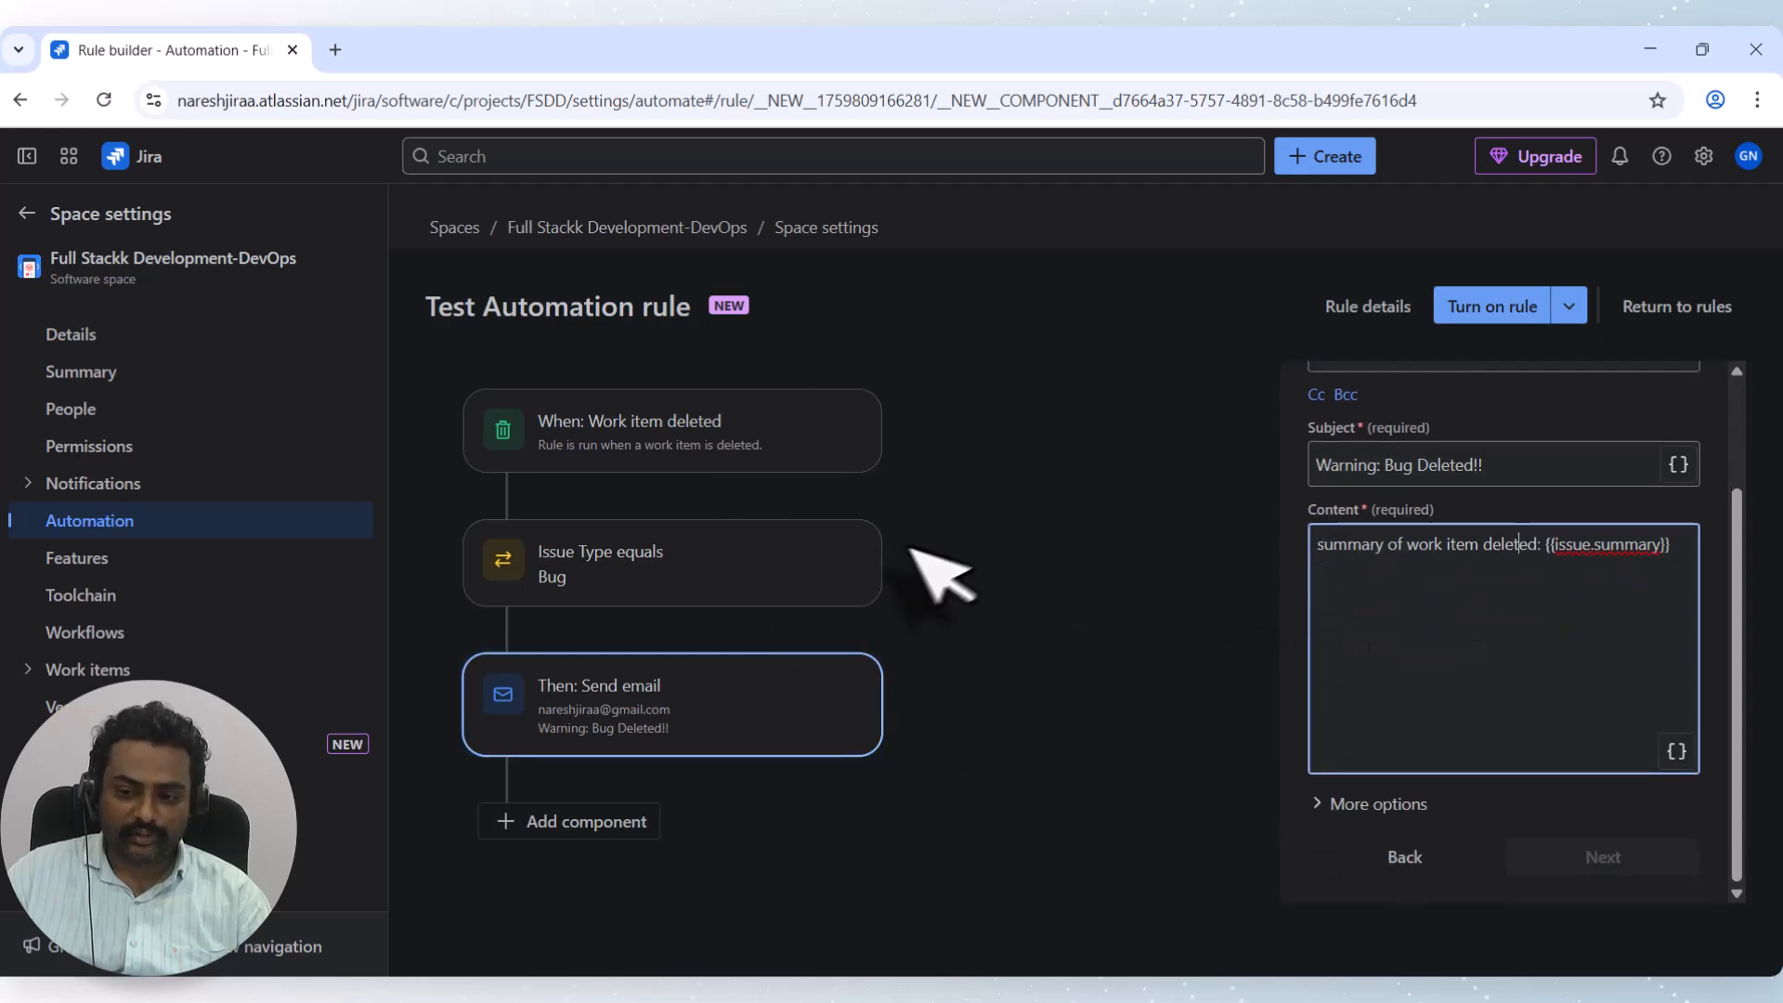
Enable Test Automation rule and return to the Spaces list.
left_click(1486, 312)
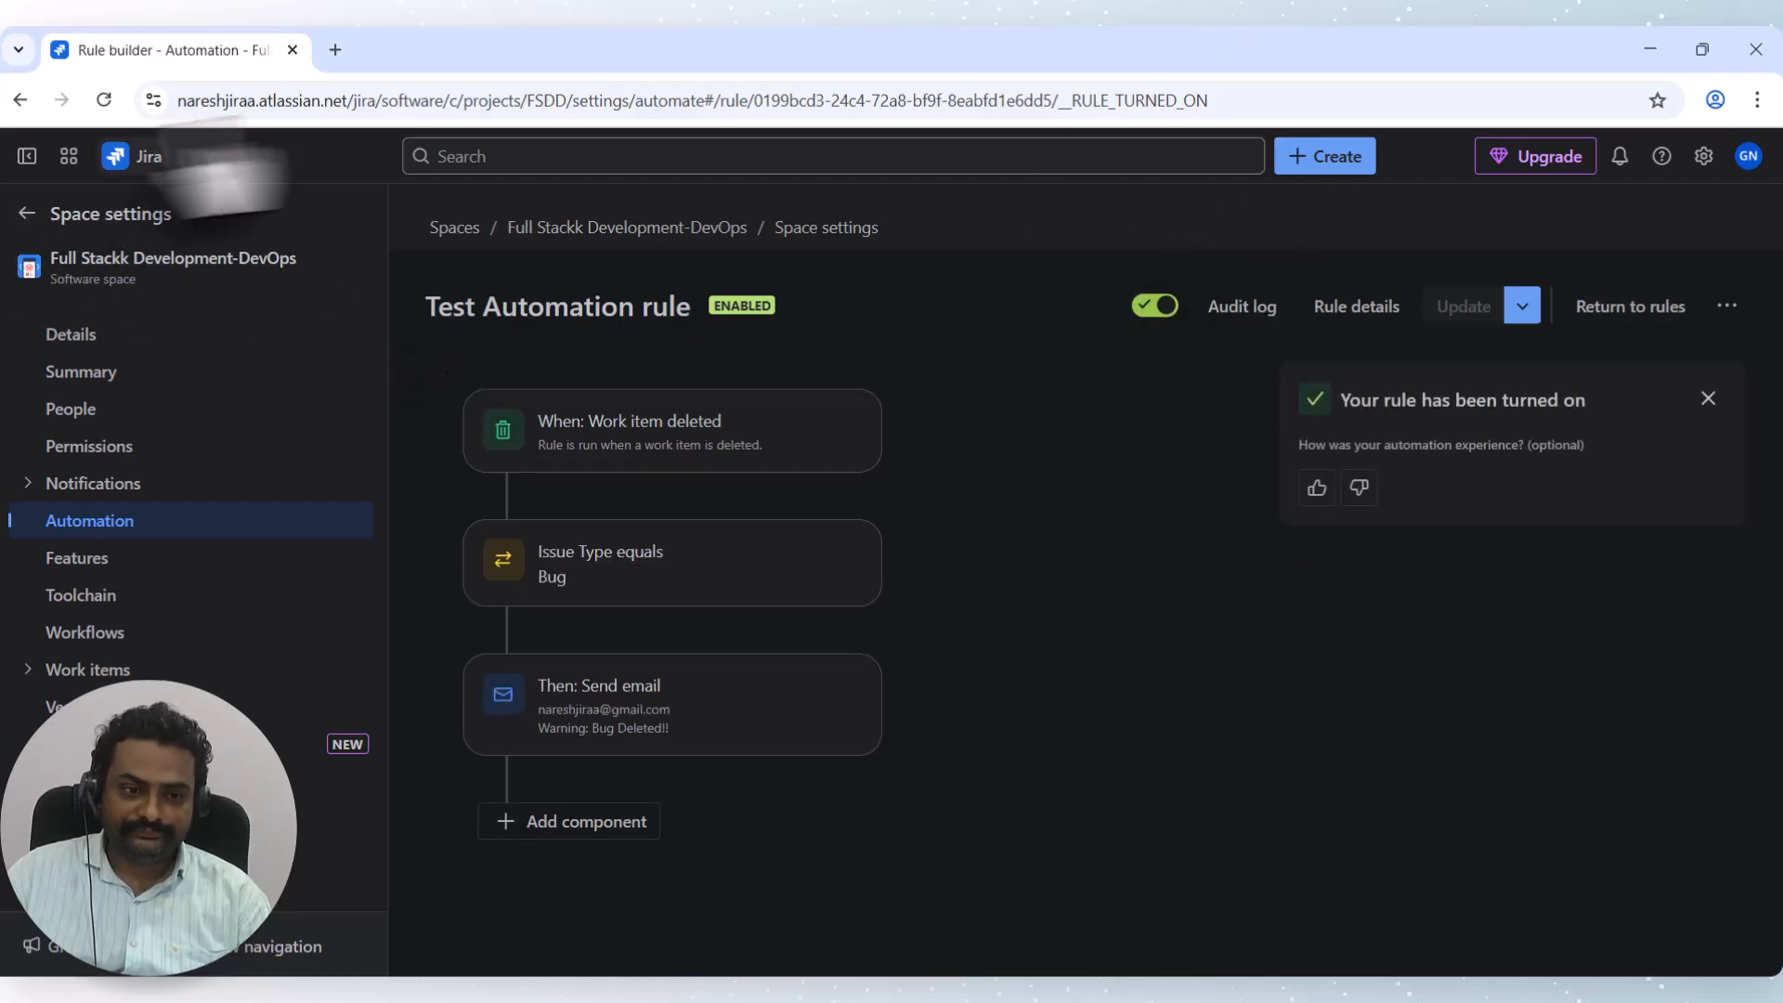
left_click(148, 154)
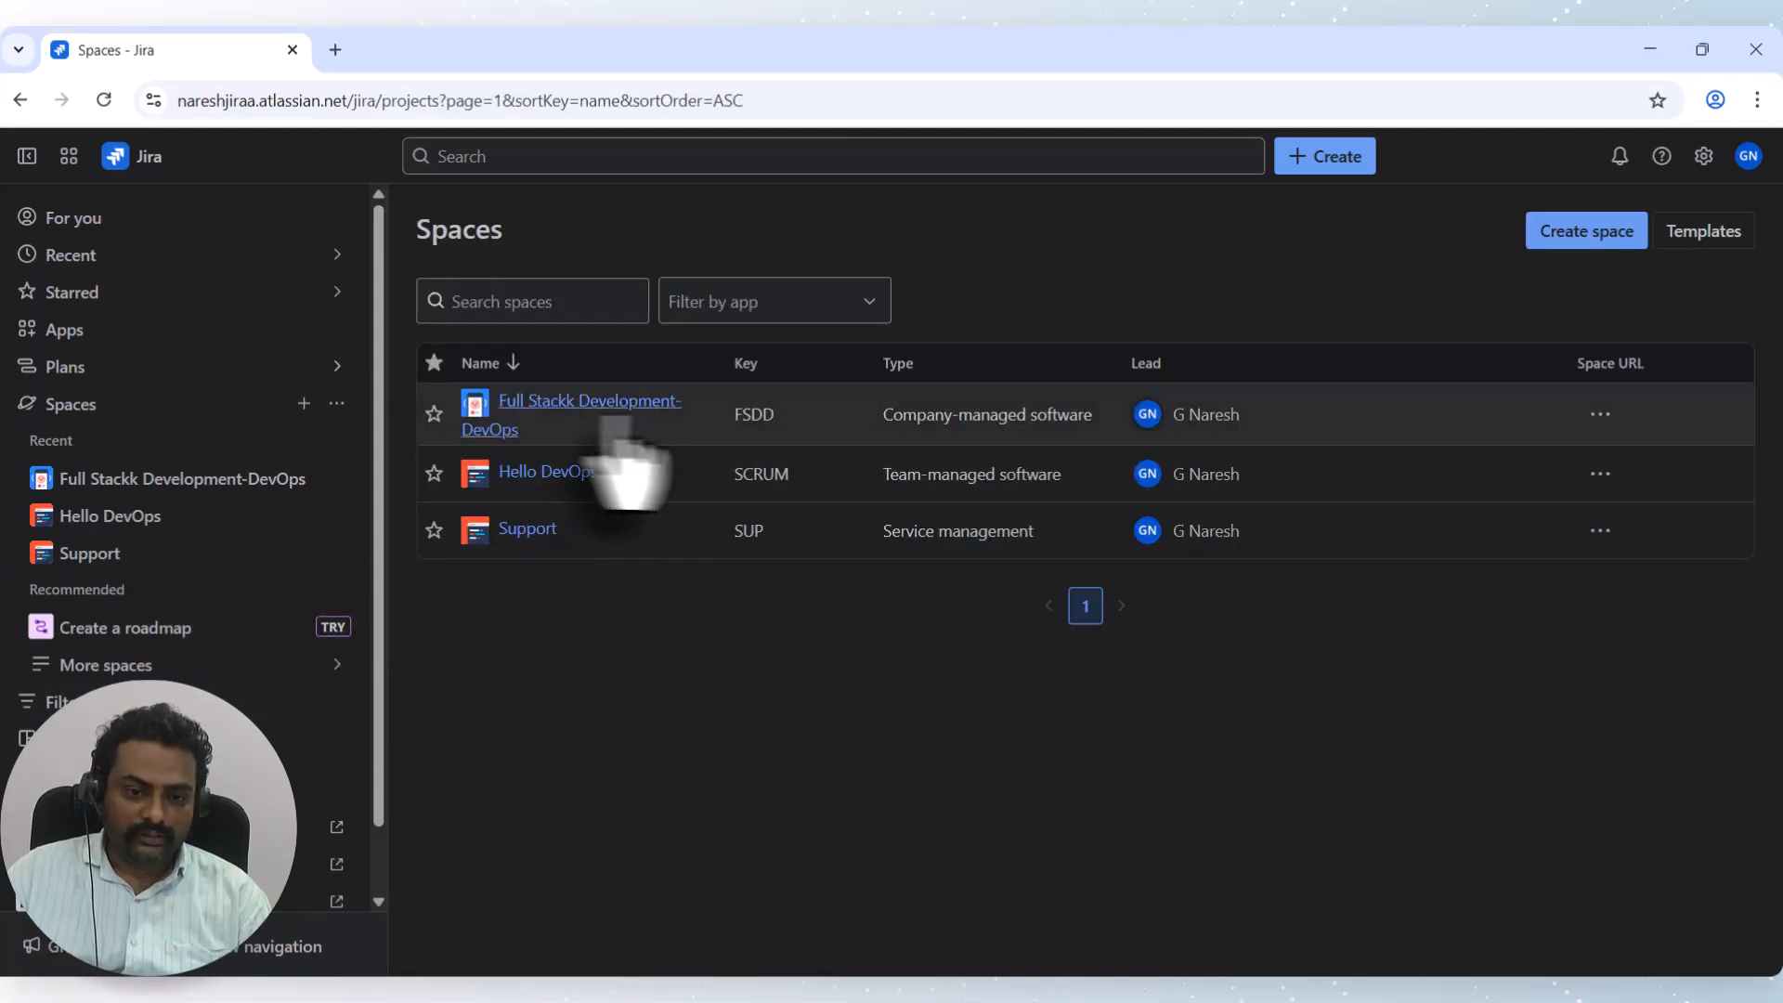
Open the Full Stackk Development-DevOps space and switch to its List view.
left_click(582, 411)
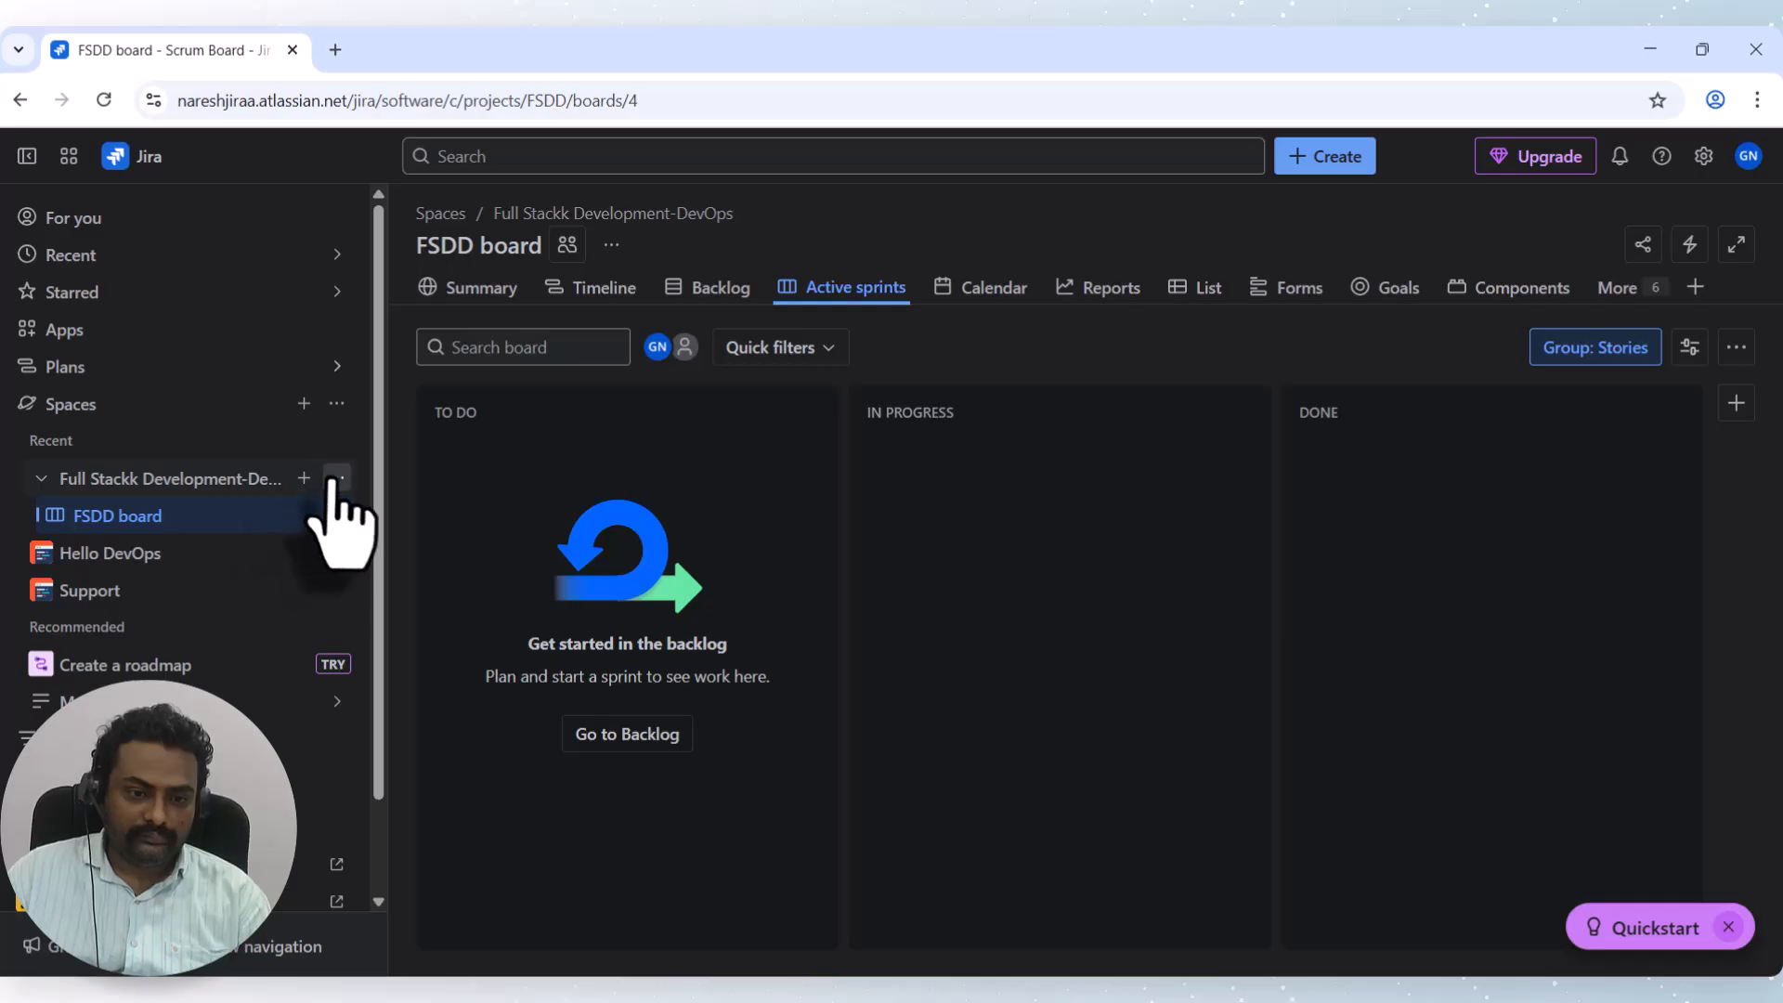
left_click(336, 477)
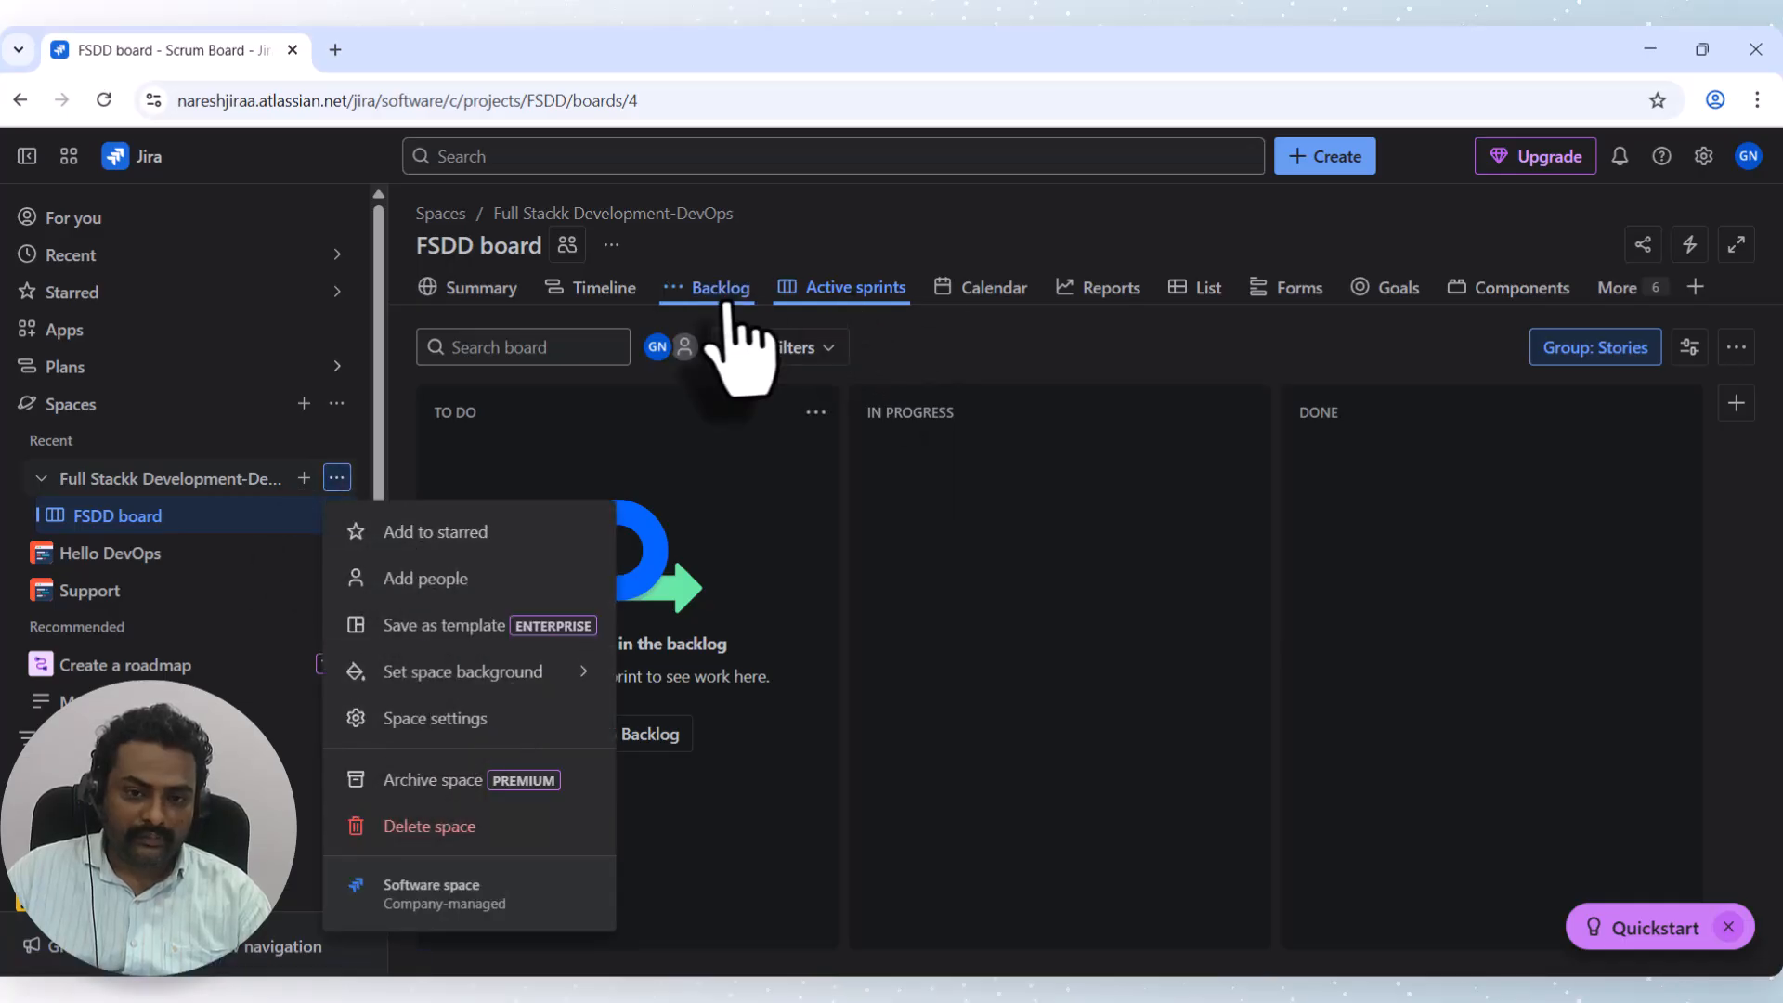
left_click(1198, 287)
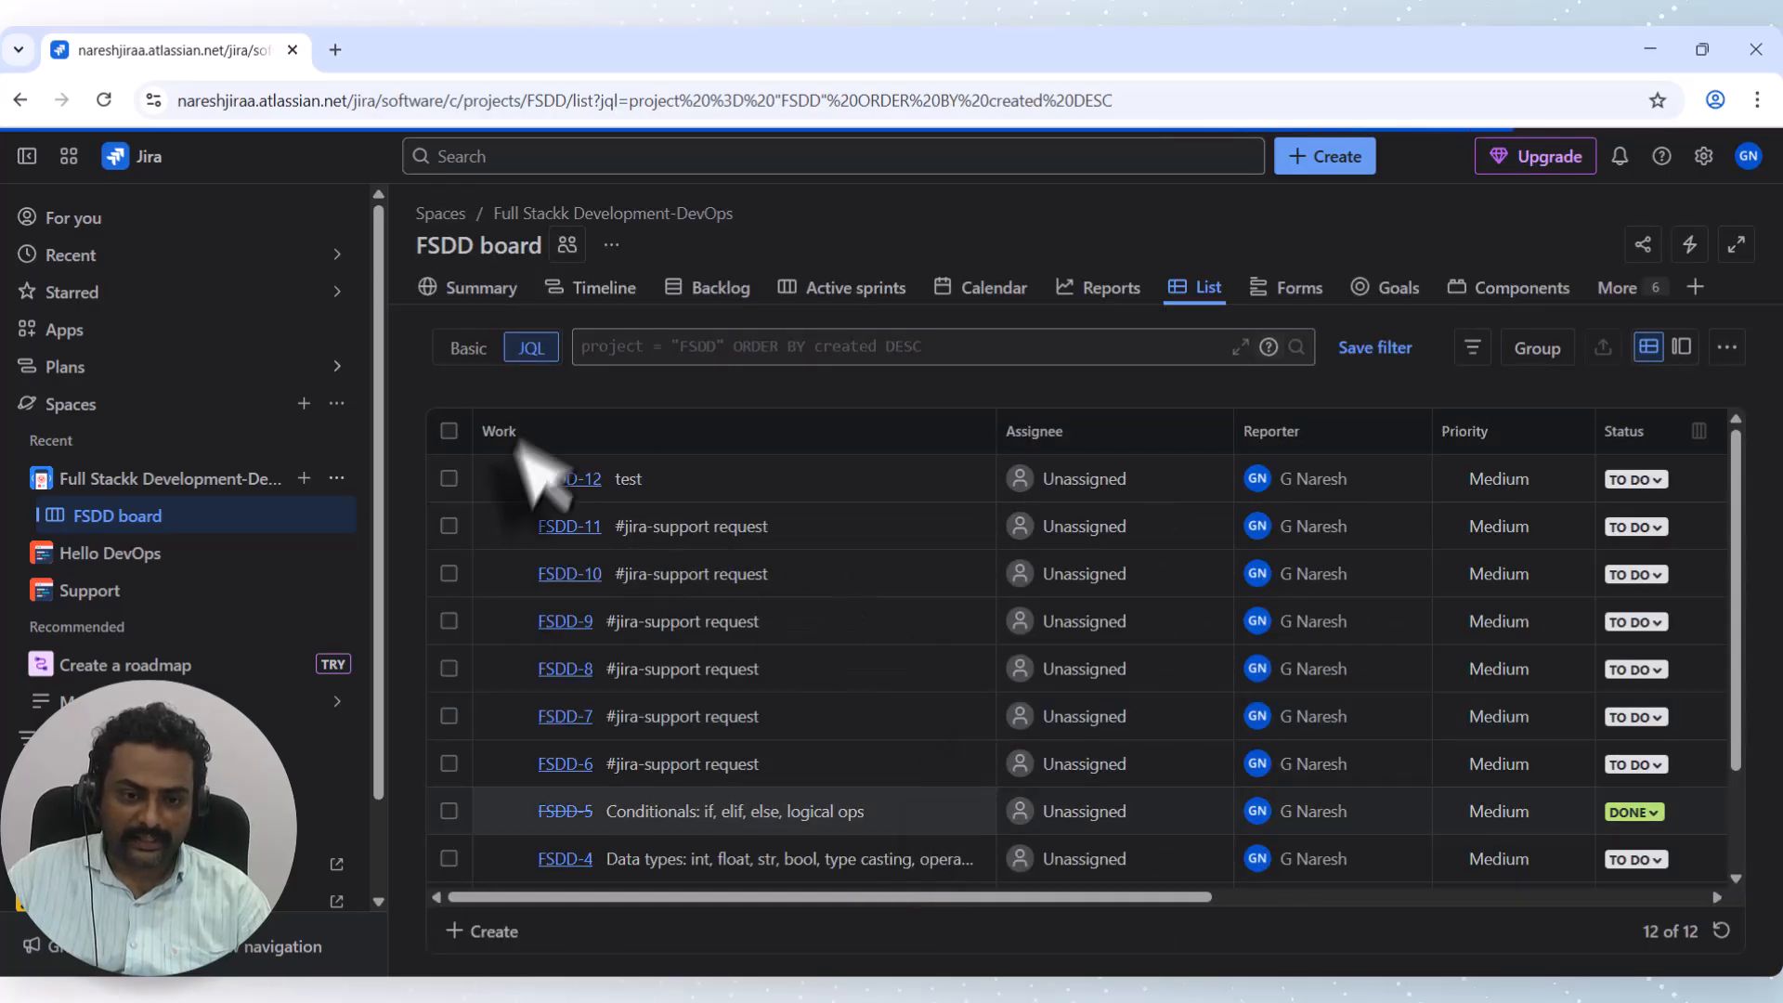
scroll(783, 557, "down", 3)
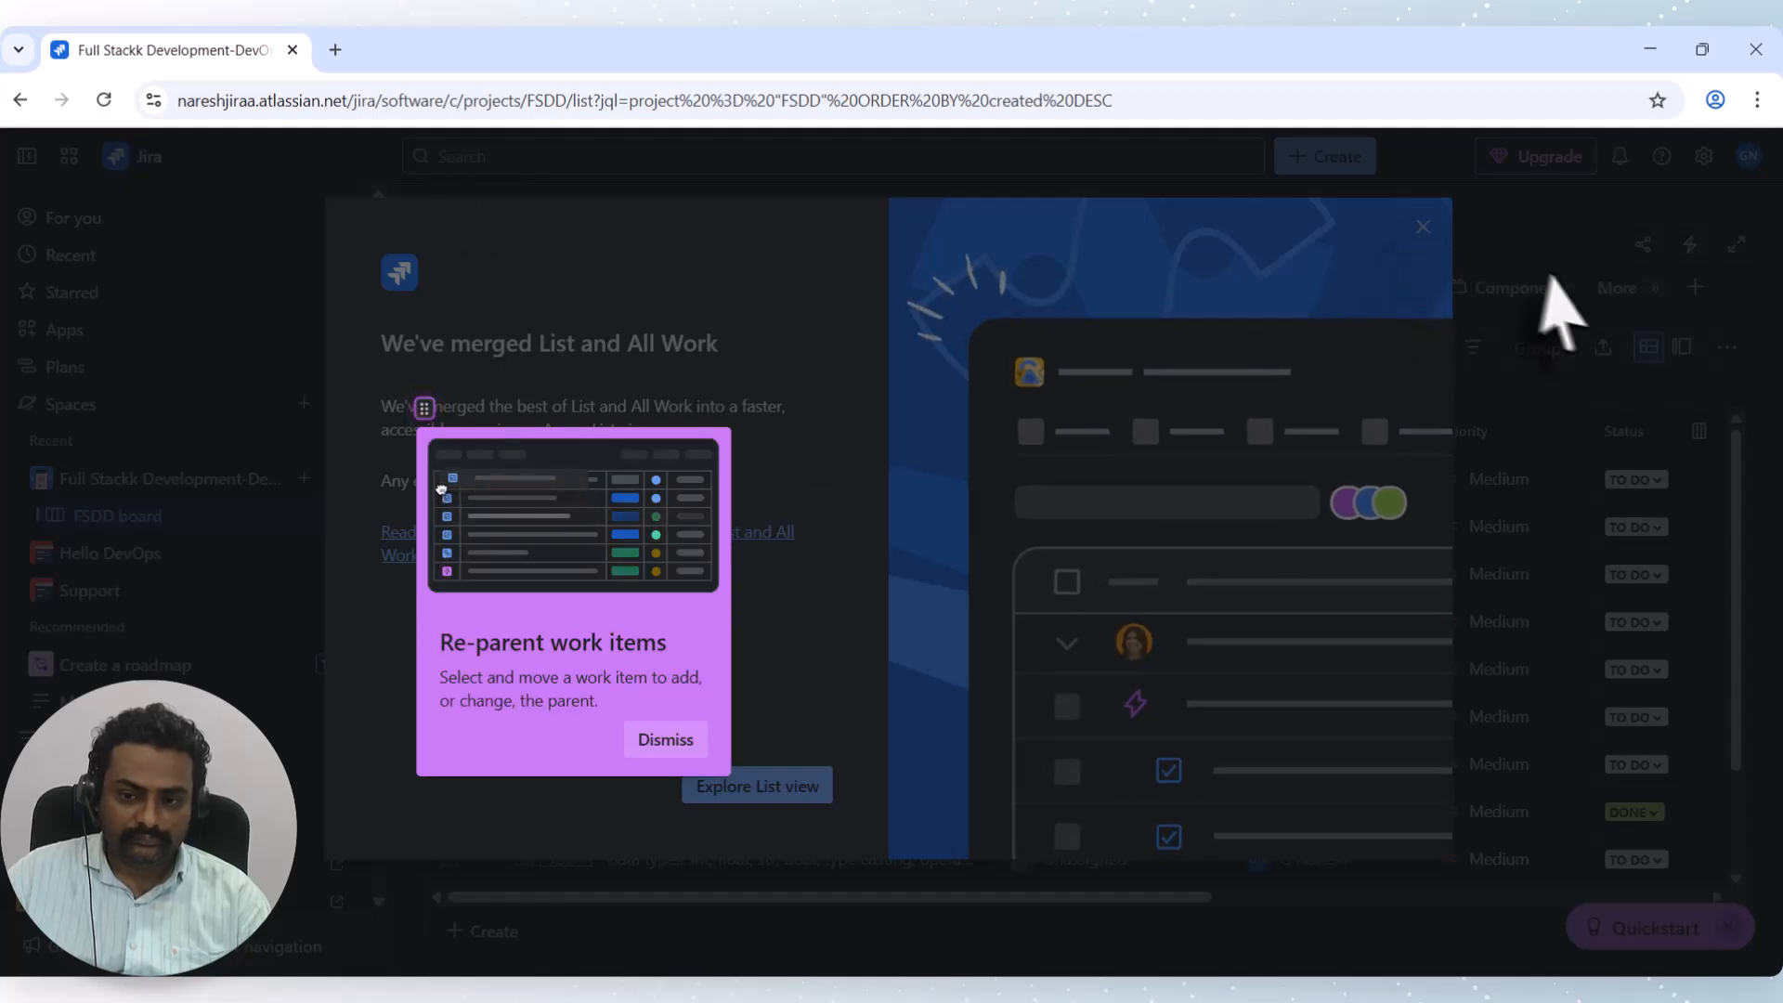
Dismiss the re-parent tip and close the 'We've merged List and All Work' announcement.
left_click(661, 740)
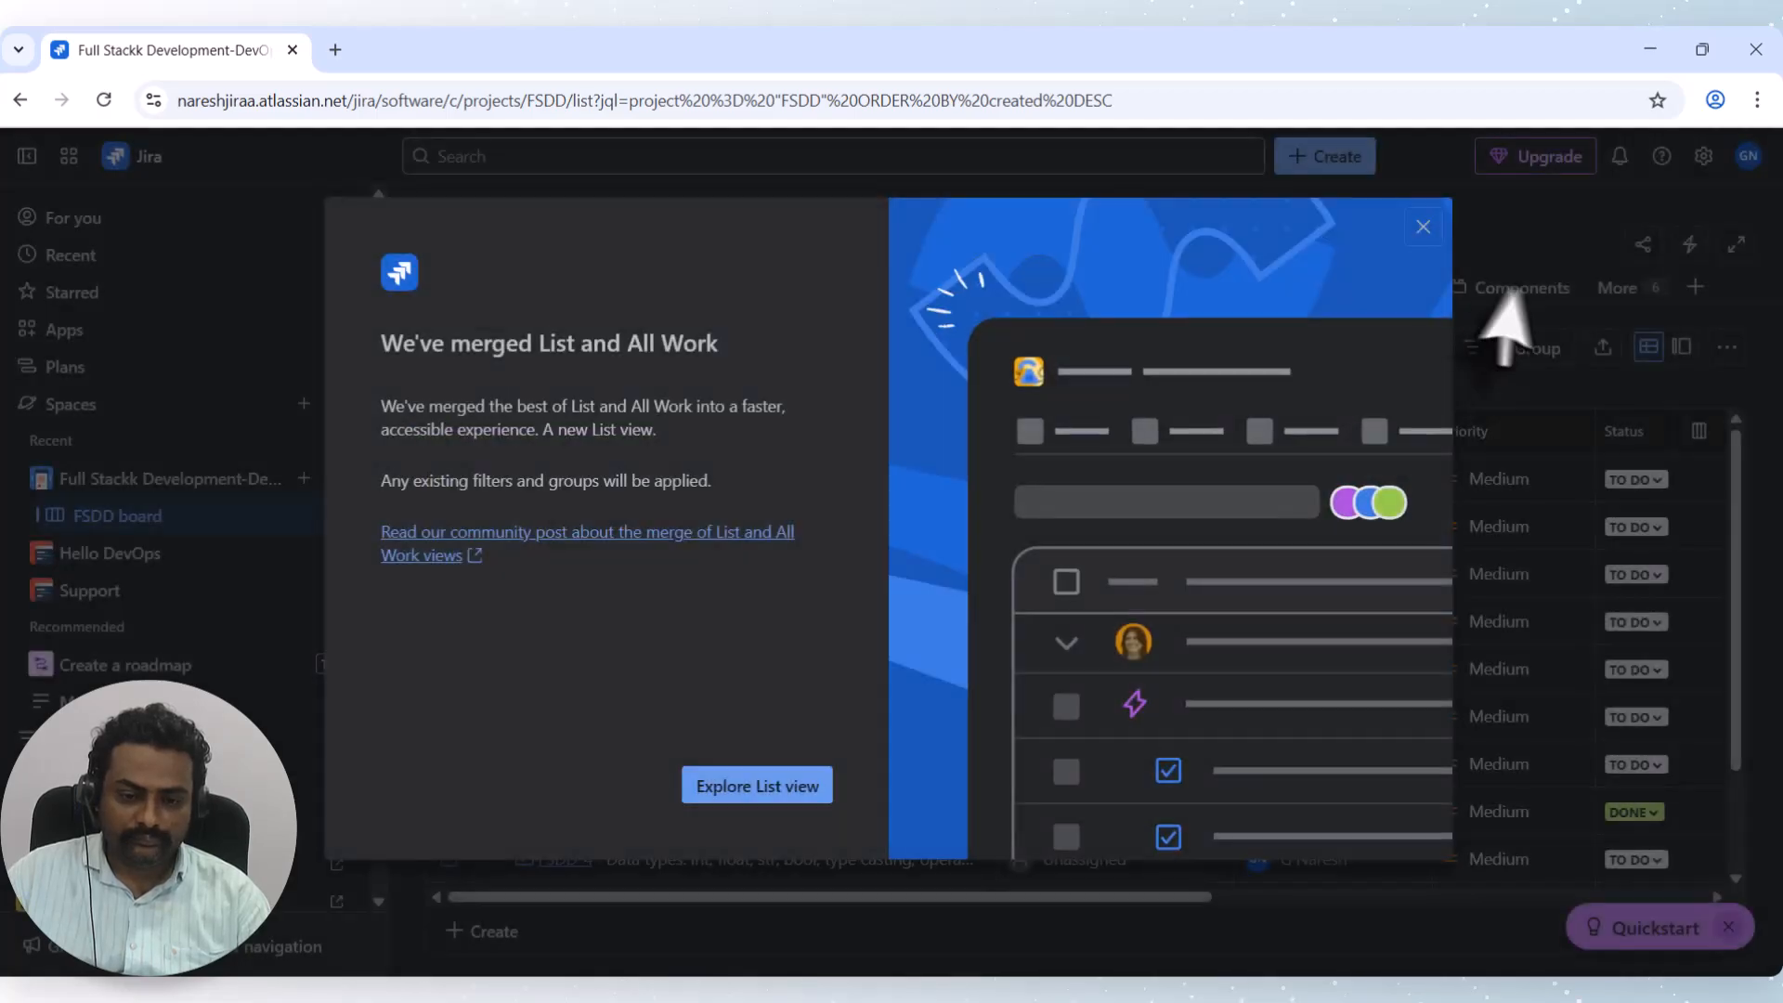
left_click(1418, 229)
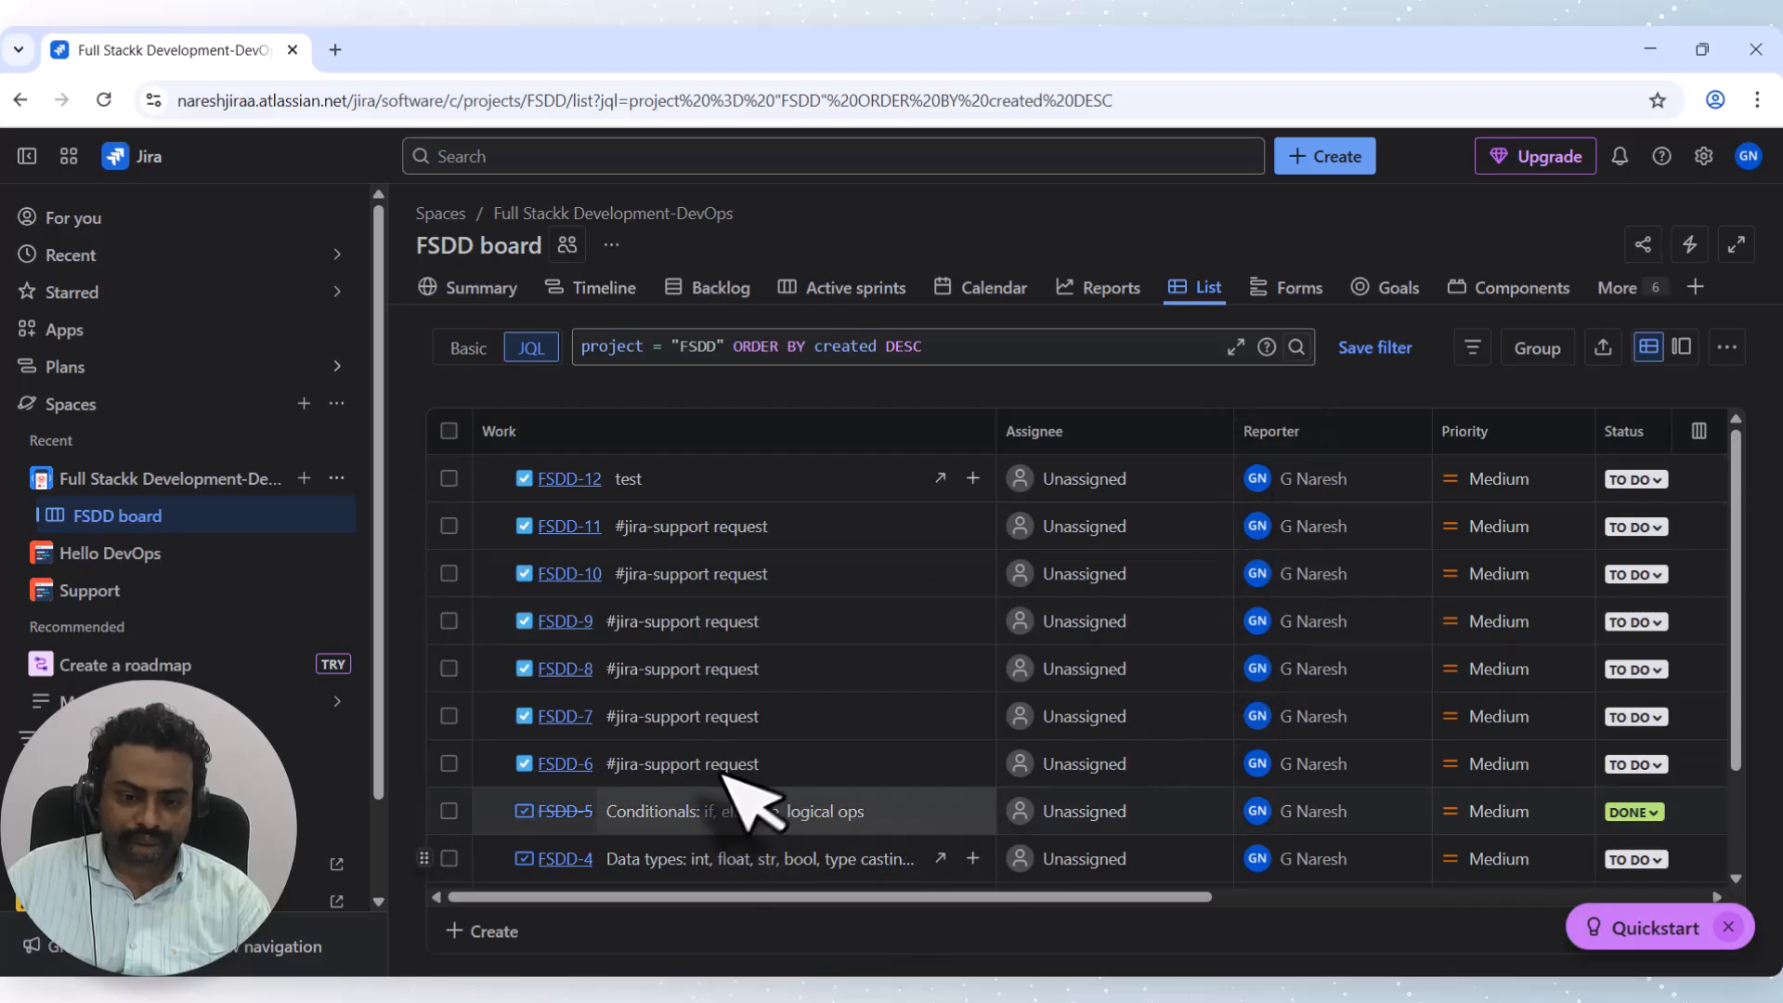
scroll(836, 705, "down", 2)
scroll(1483, 647, "up", 3)
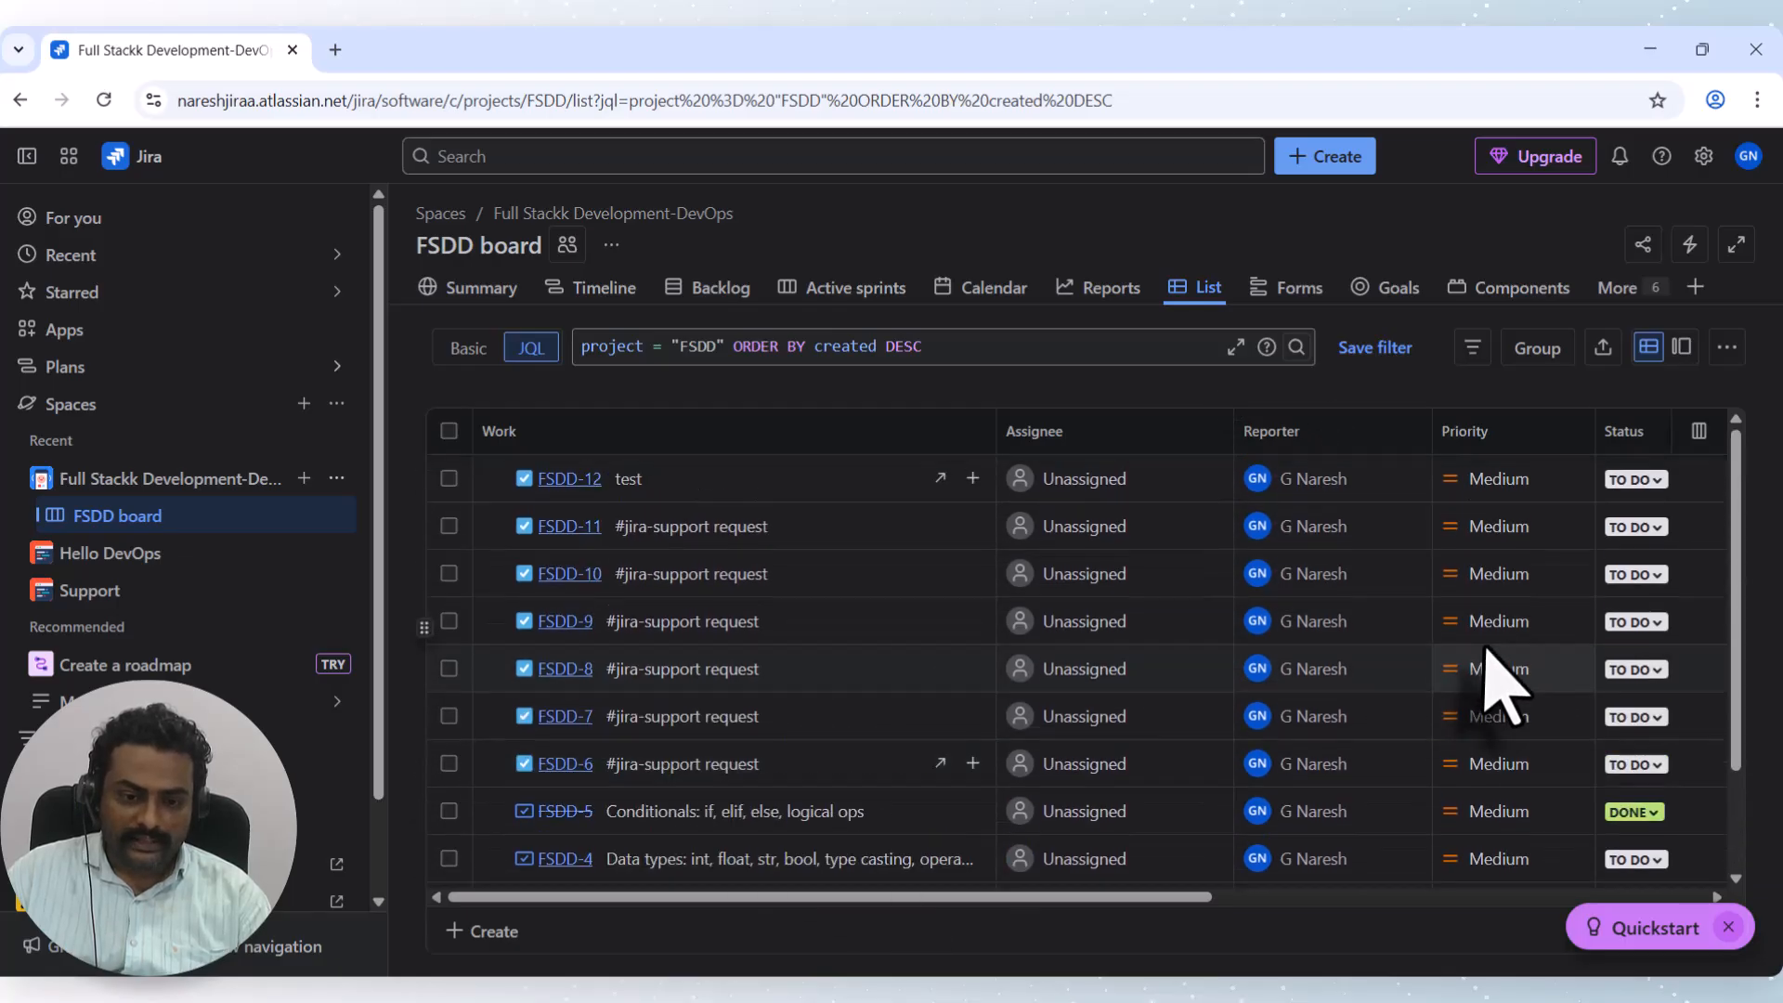
Start a new Bug work item with summary 'Test bug To test automation'.
left_click(1333, 167)
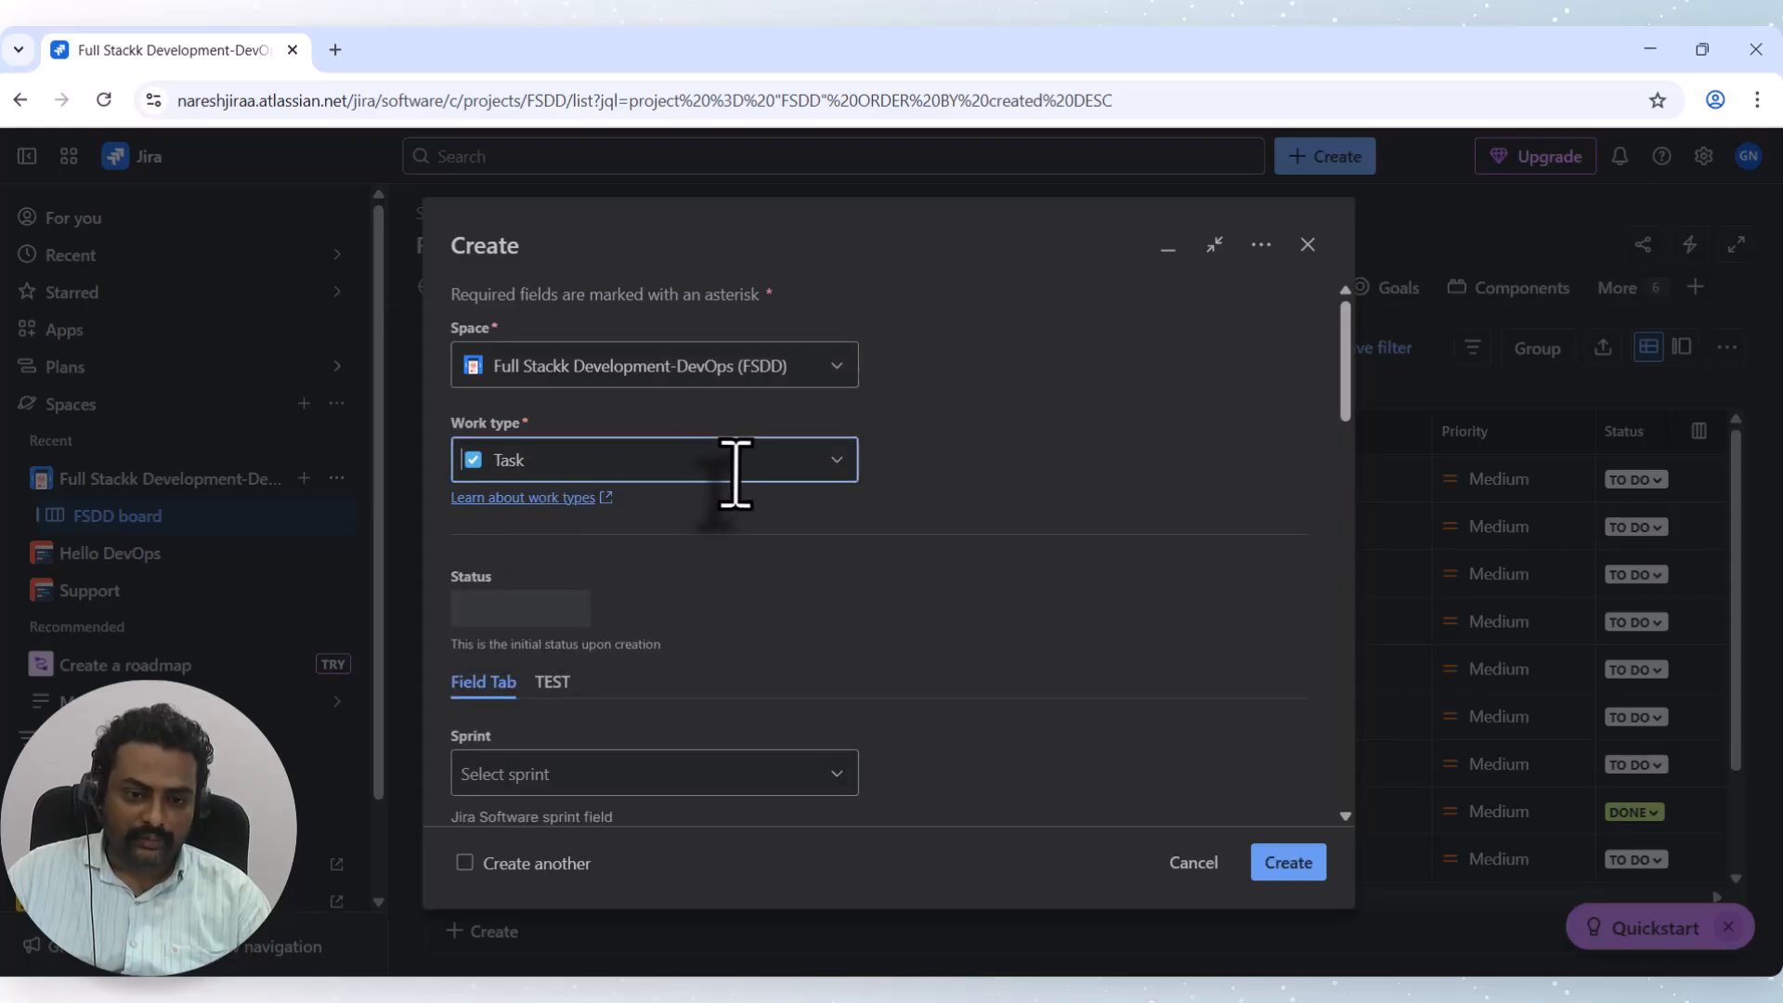
left_click(808, 469)
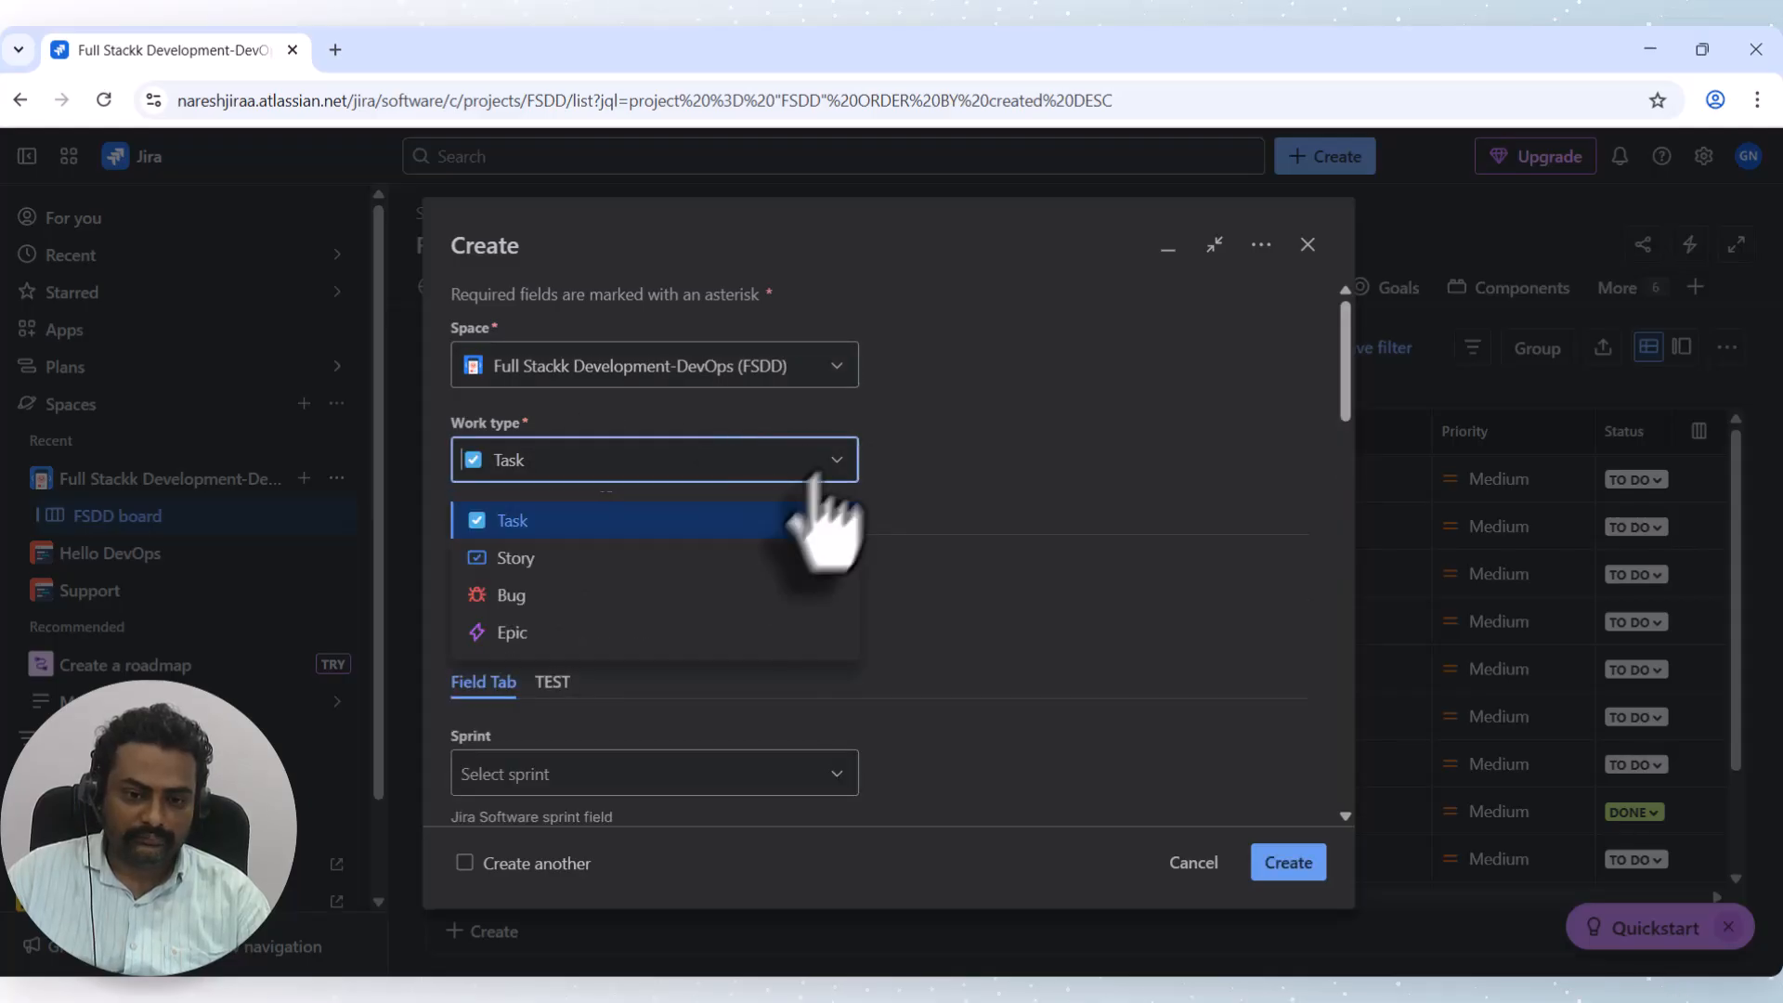
left_click(637, 595)
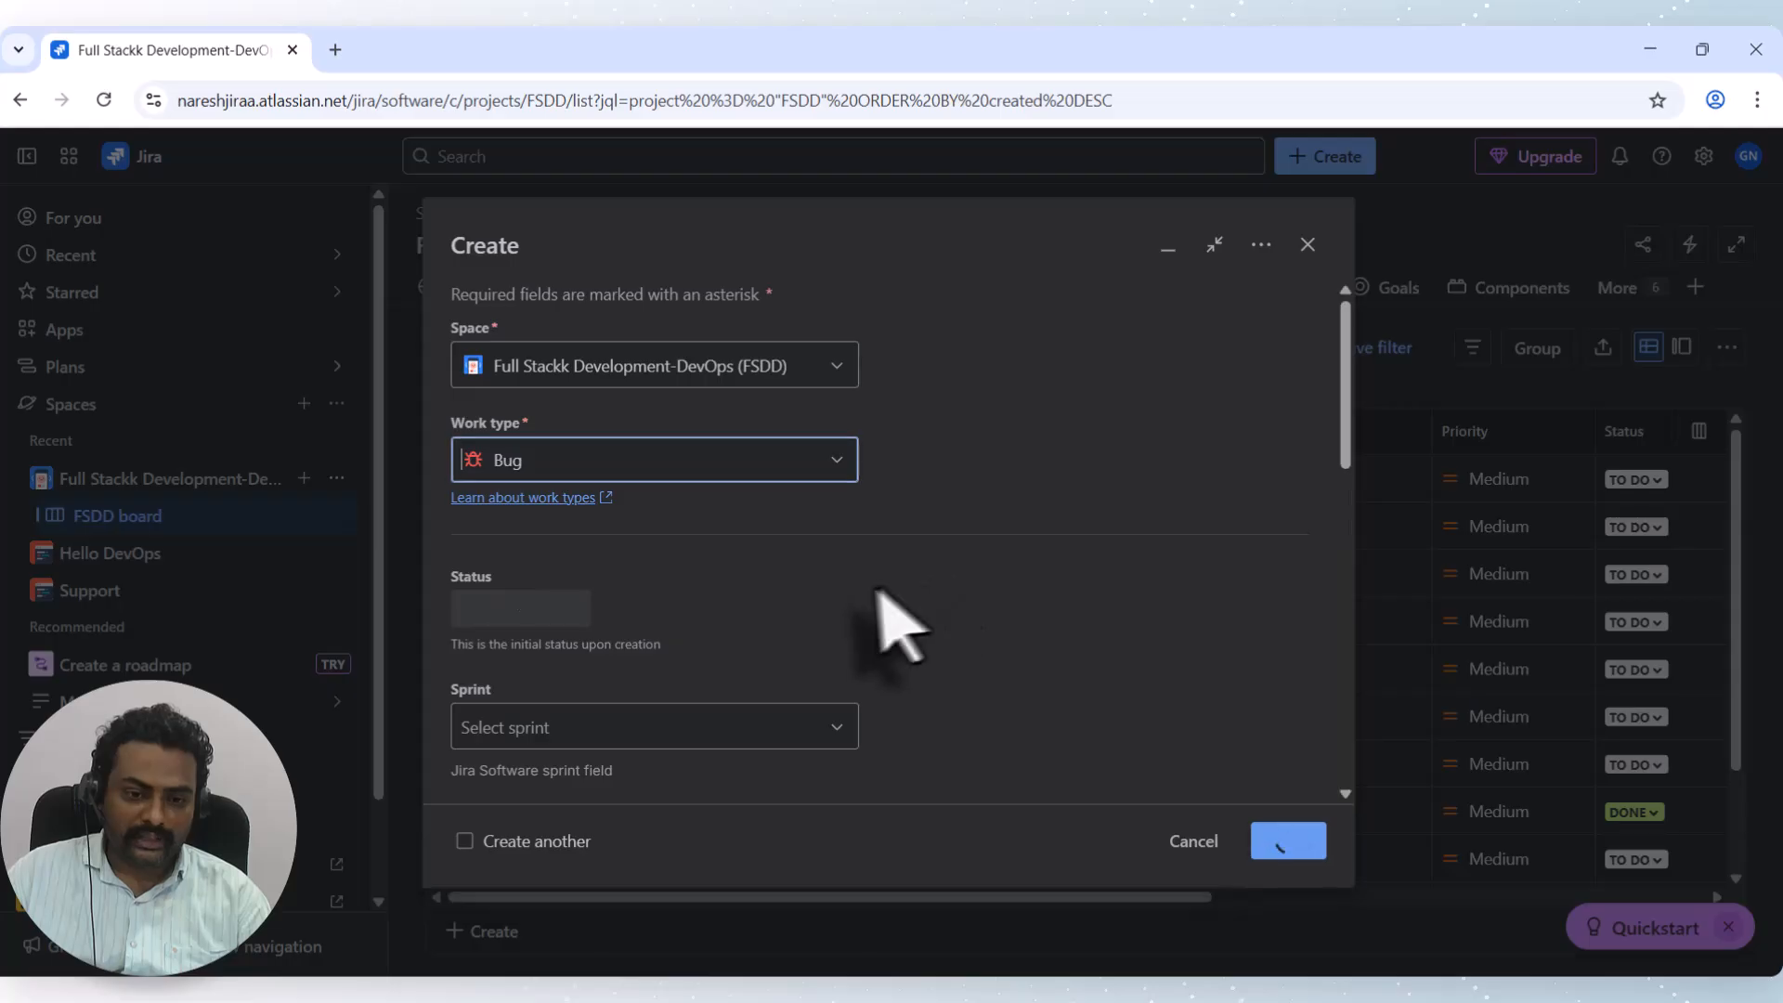
scroll(989, 613, "down", 1)
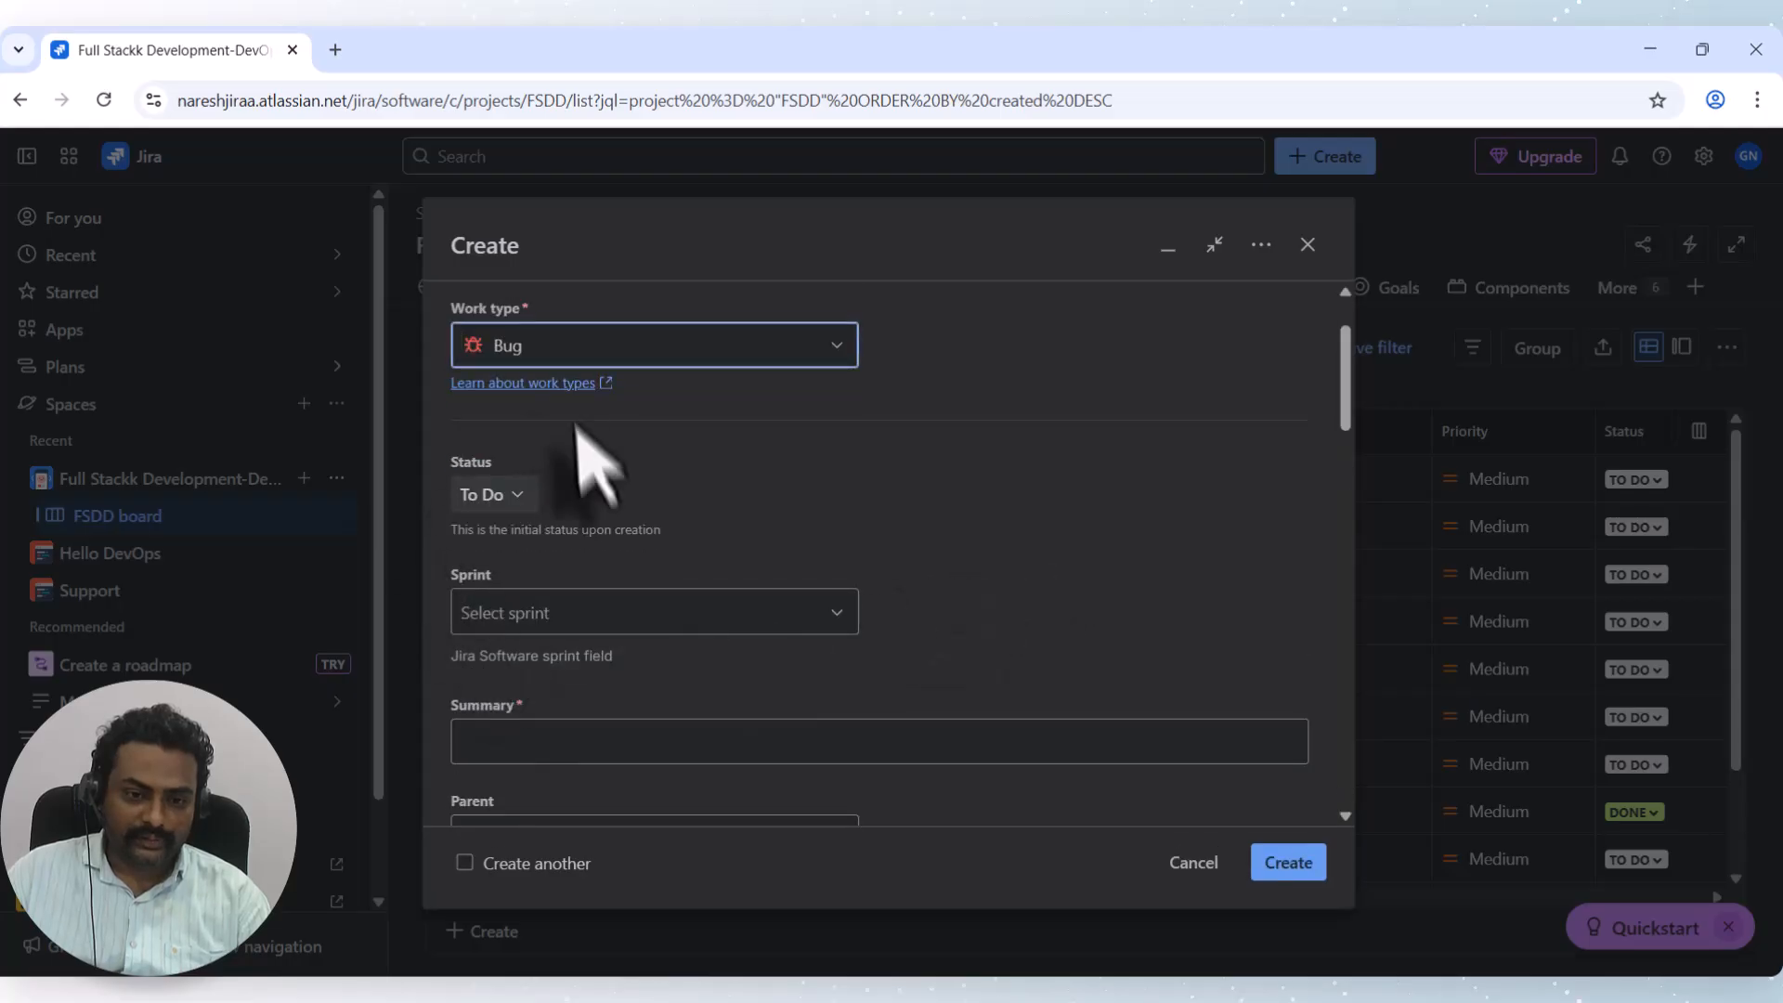
left_click(549, 738)
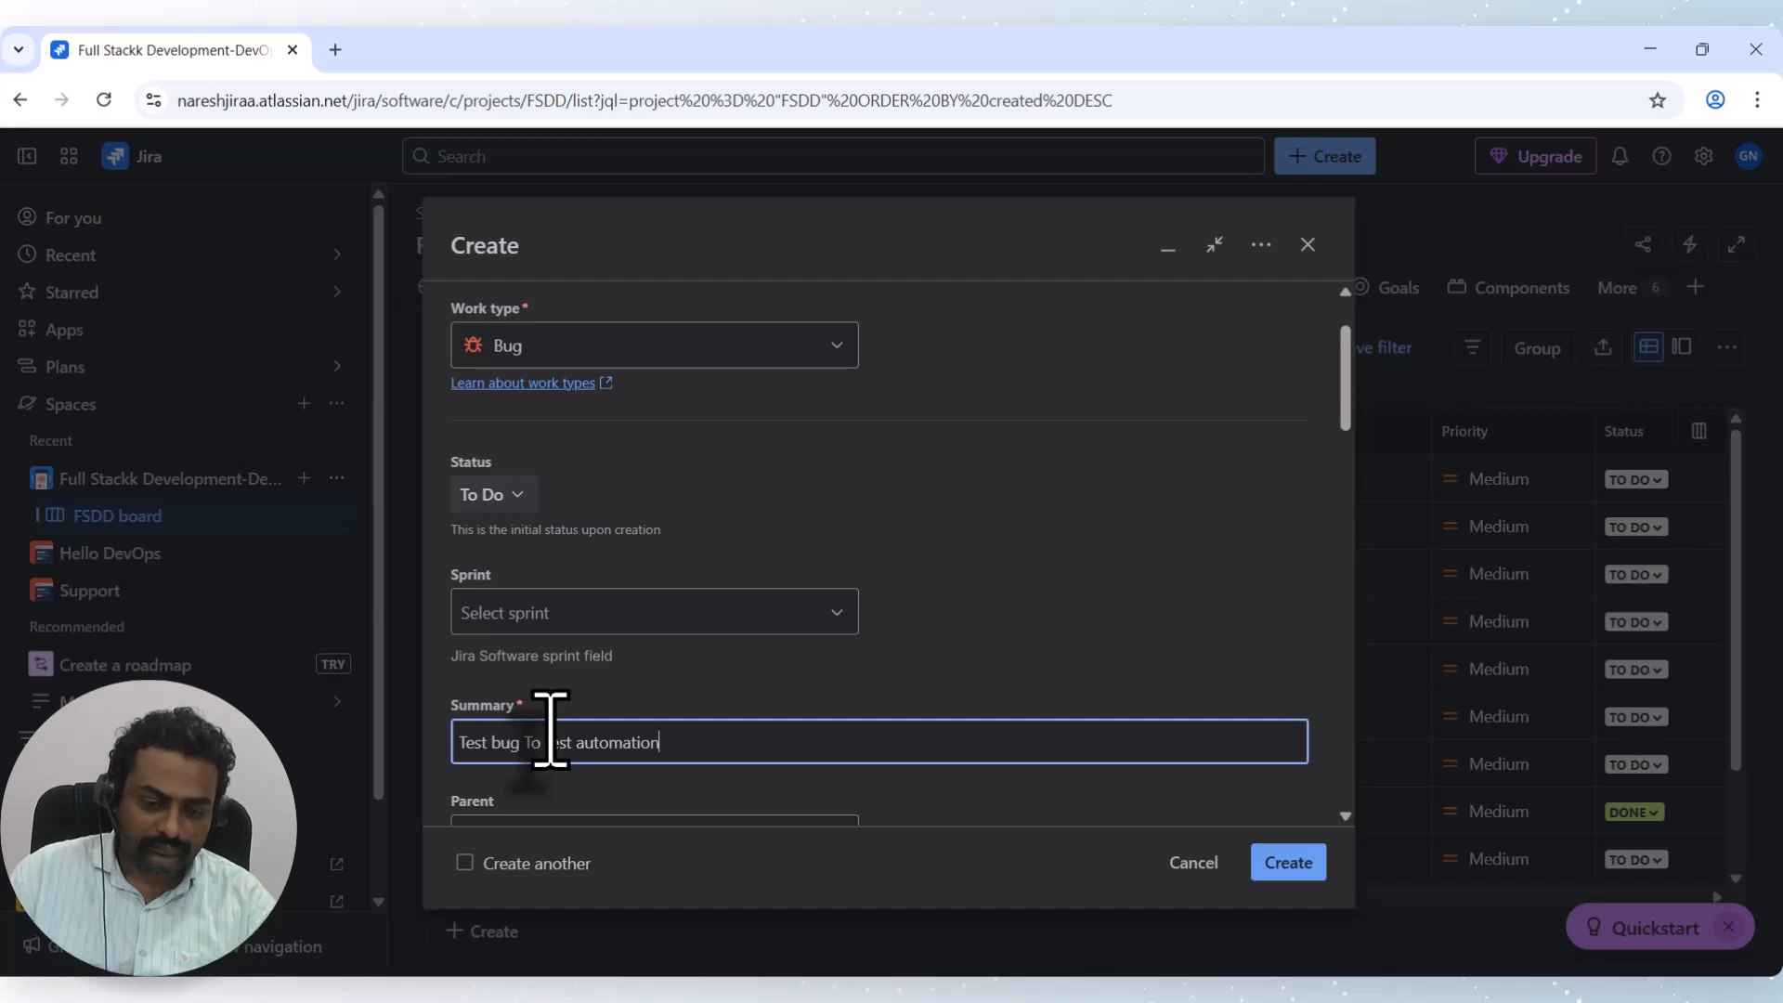
scroll(729, 657, "down", 7)
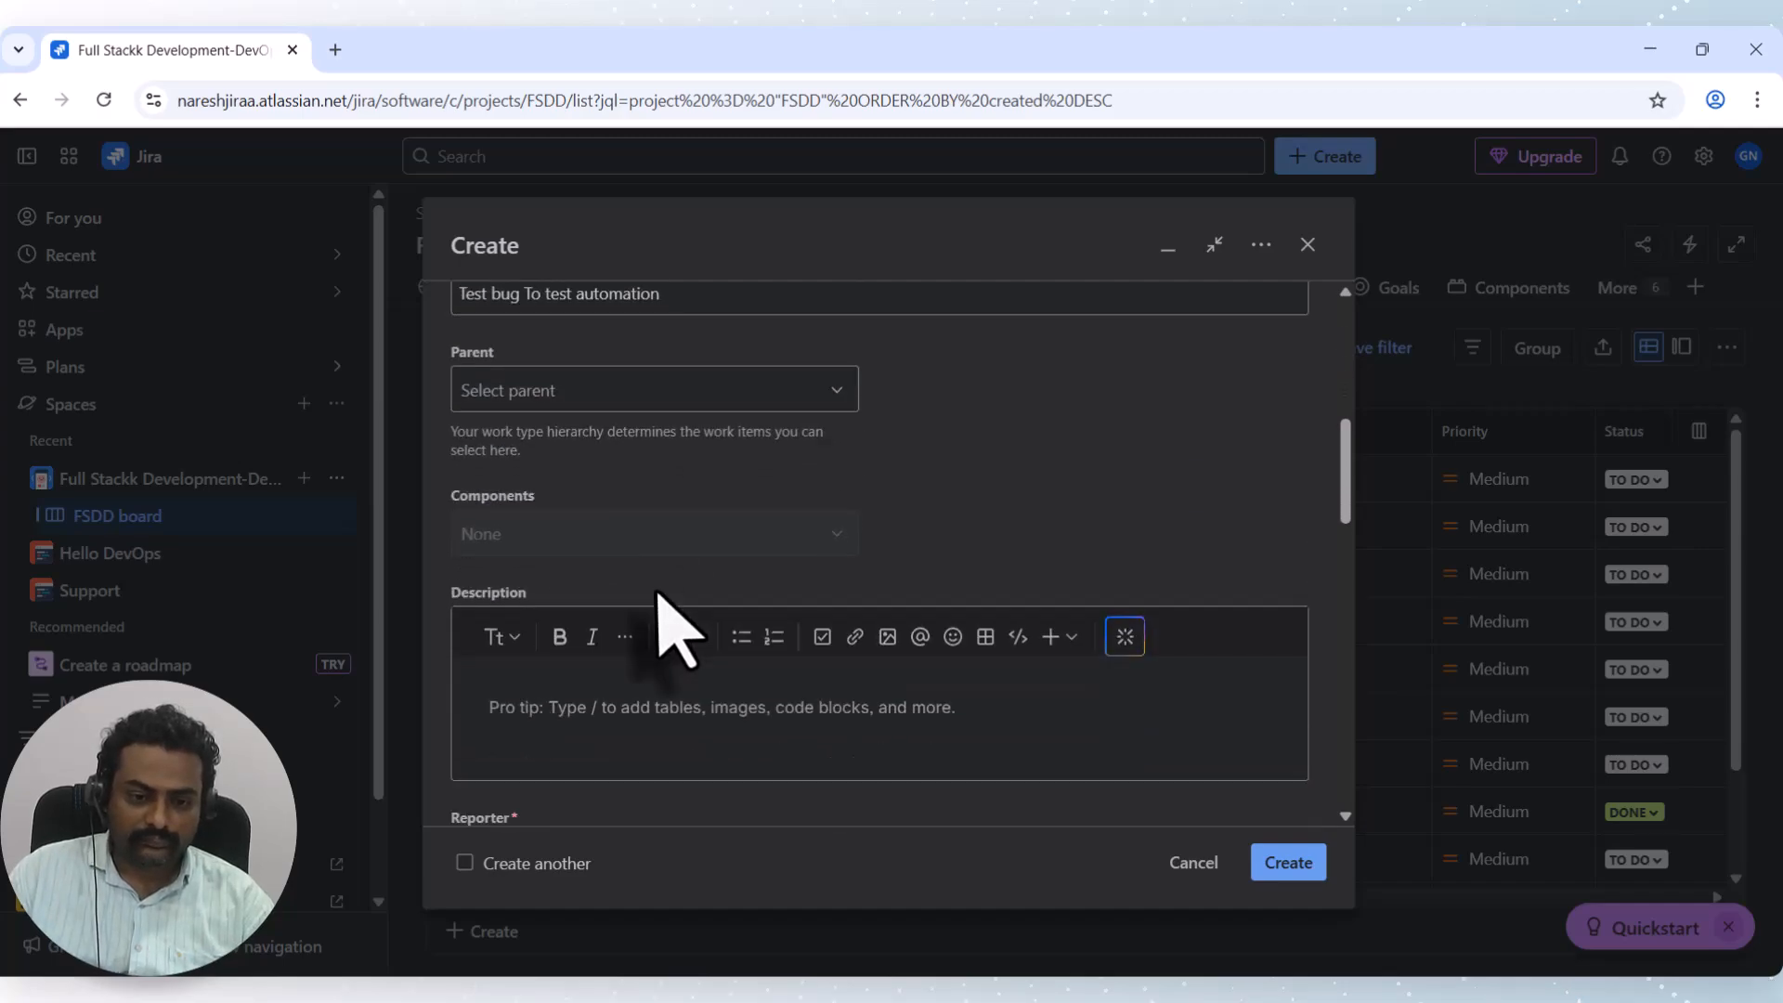
scroll(661, 599, "down", 7)
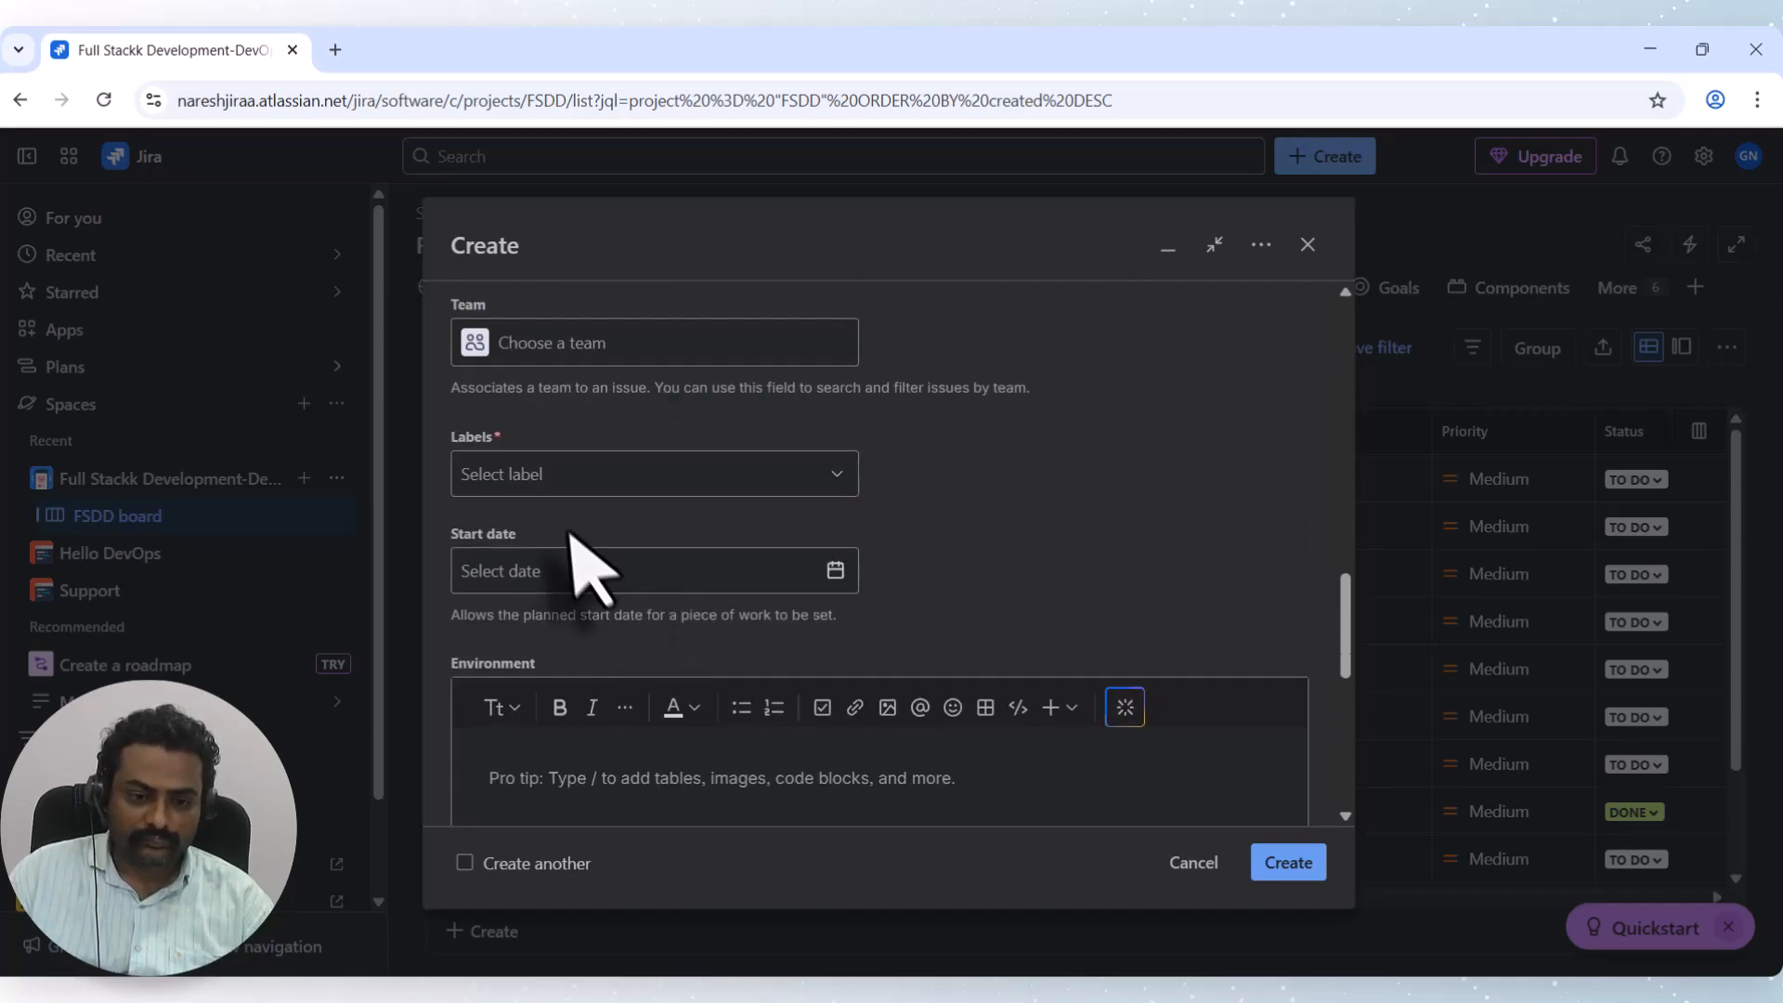
Add the label 'test', create the bug, and open FSDD-13.
left_click(544, 478)
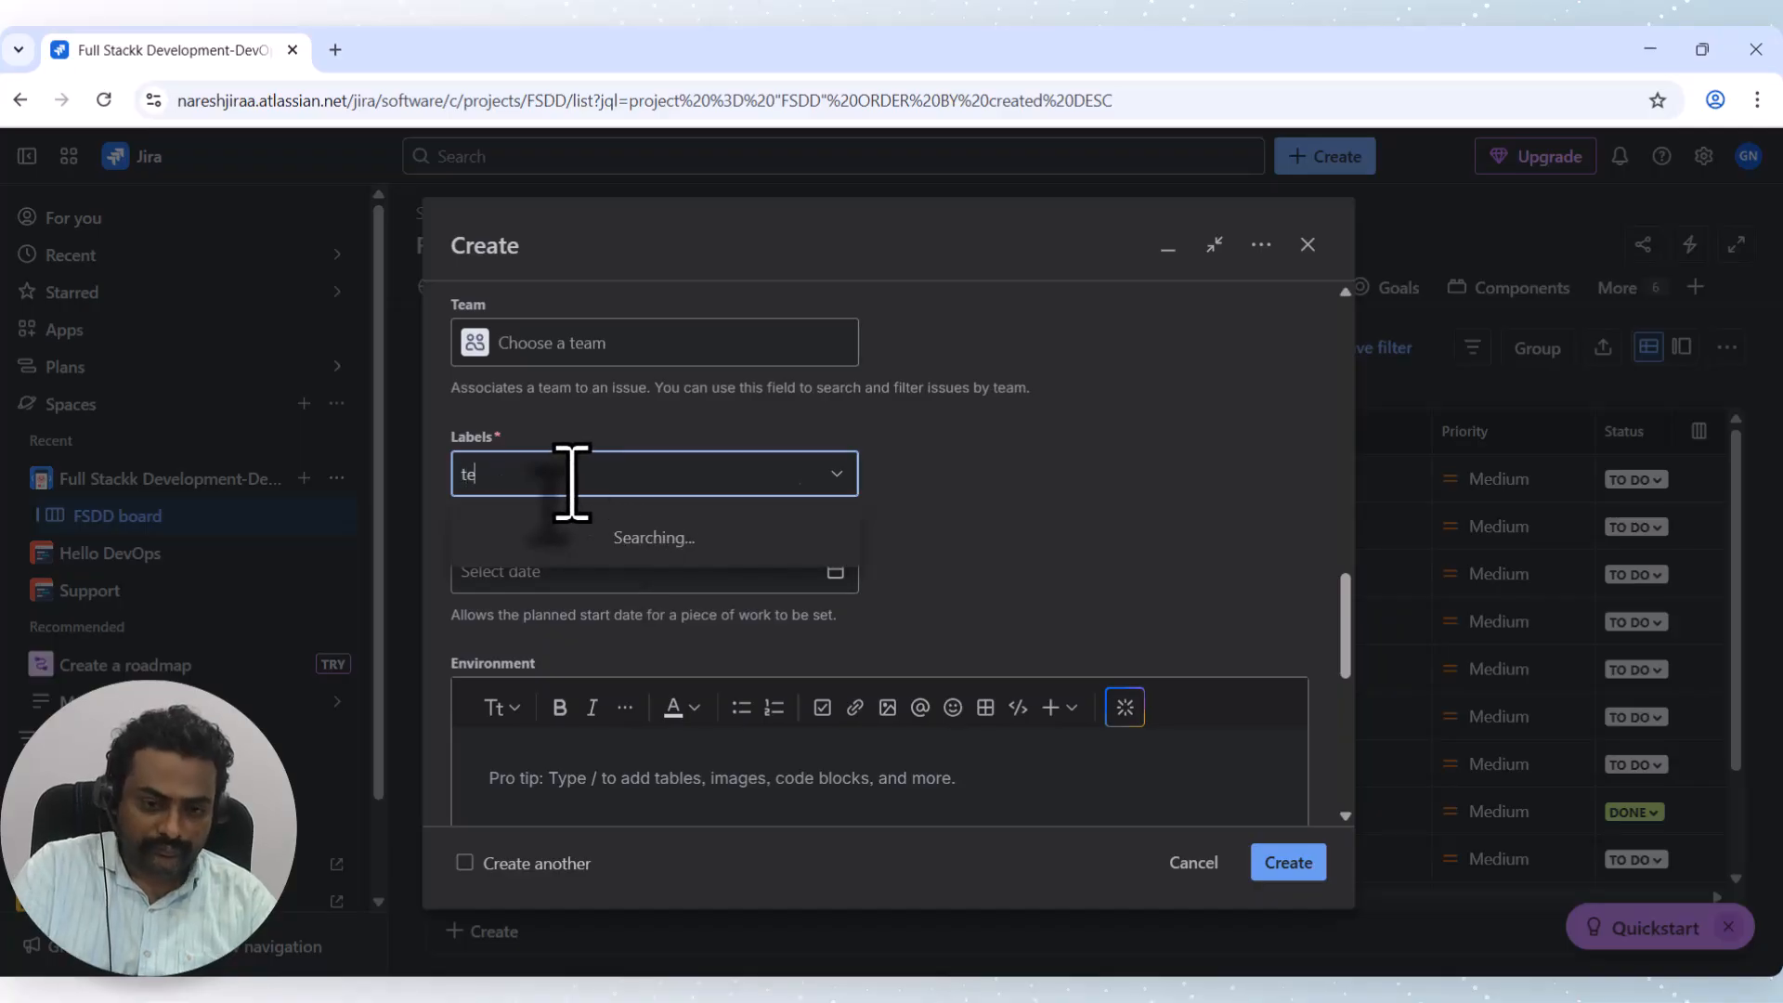
left_click(557, 543)
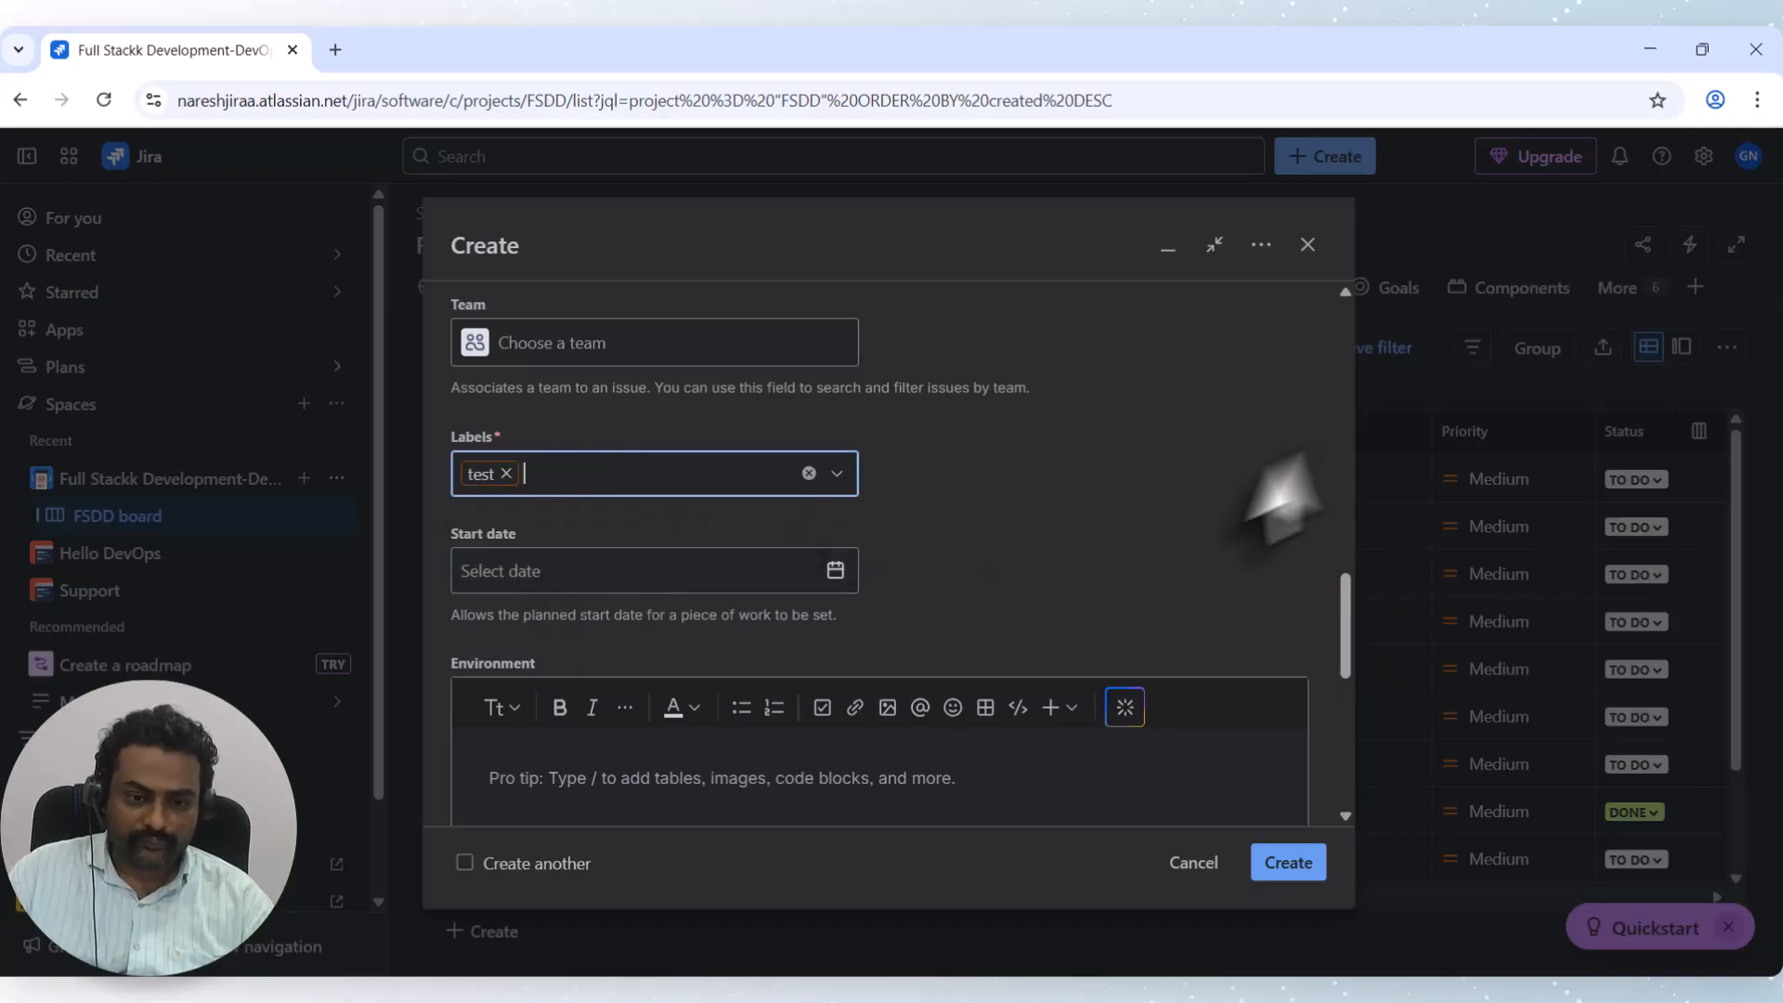
scroll(1114, 636, "down", 5)
scroll(1110, 646, "down", 2)
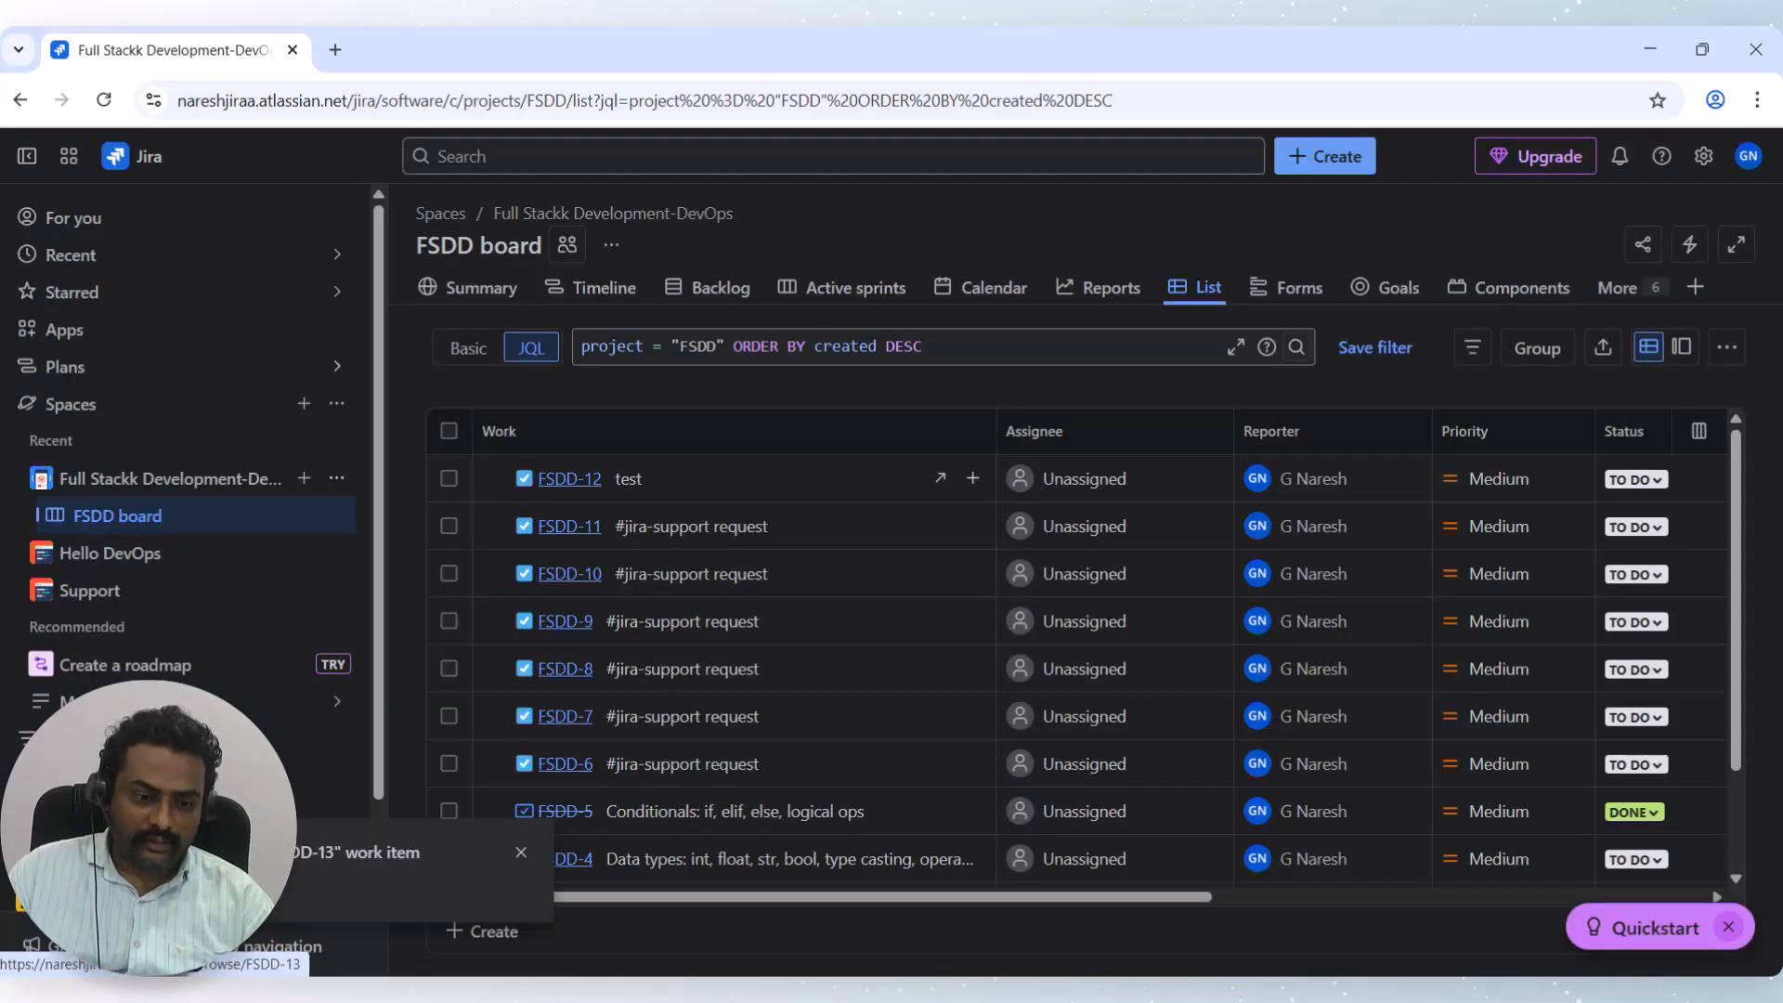
left_click(28, 905)
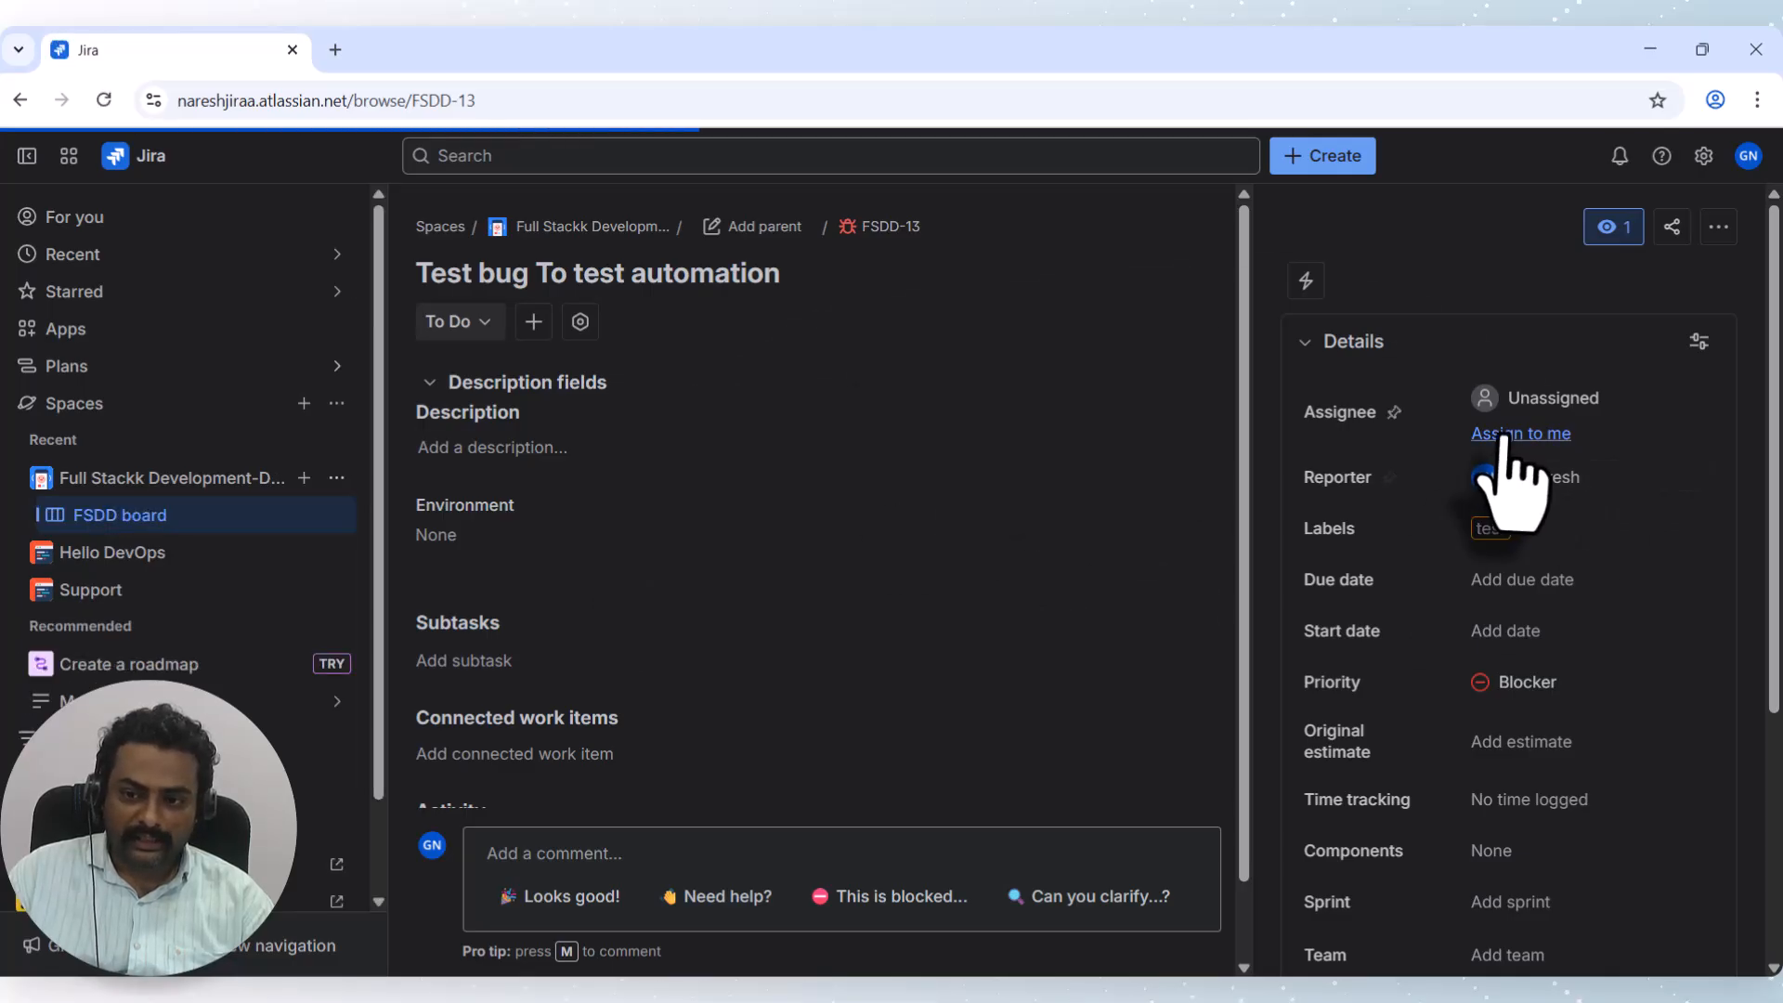
Permanently delete Bug FSDD-13 from its ••• menu, confirming the deletion.
left_click(1721, 234)
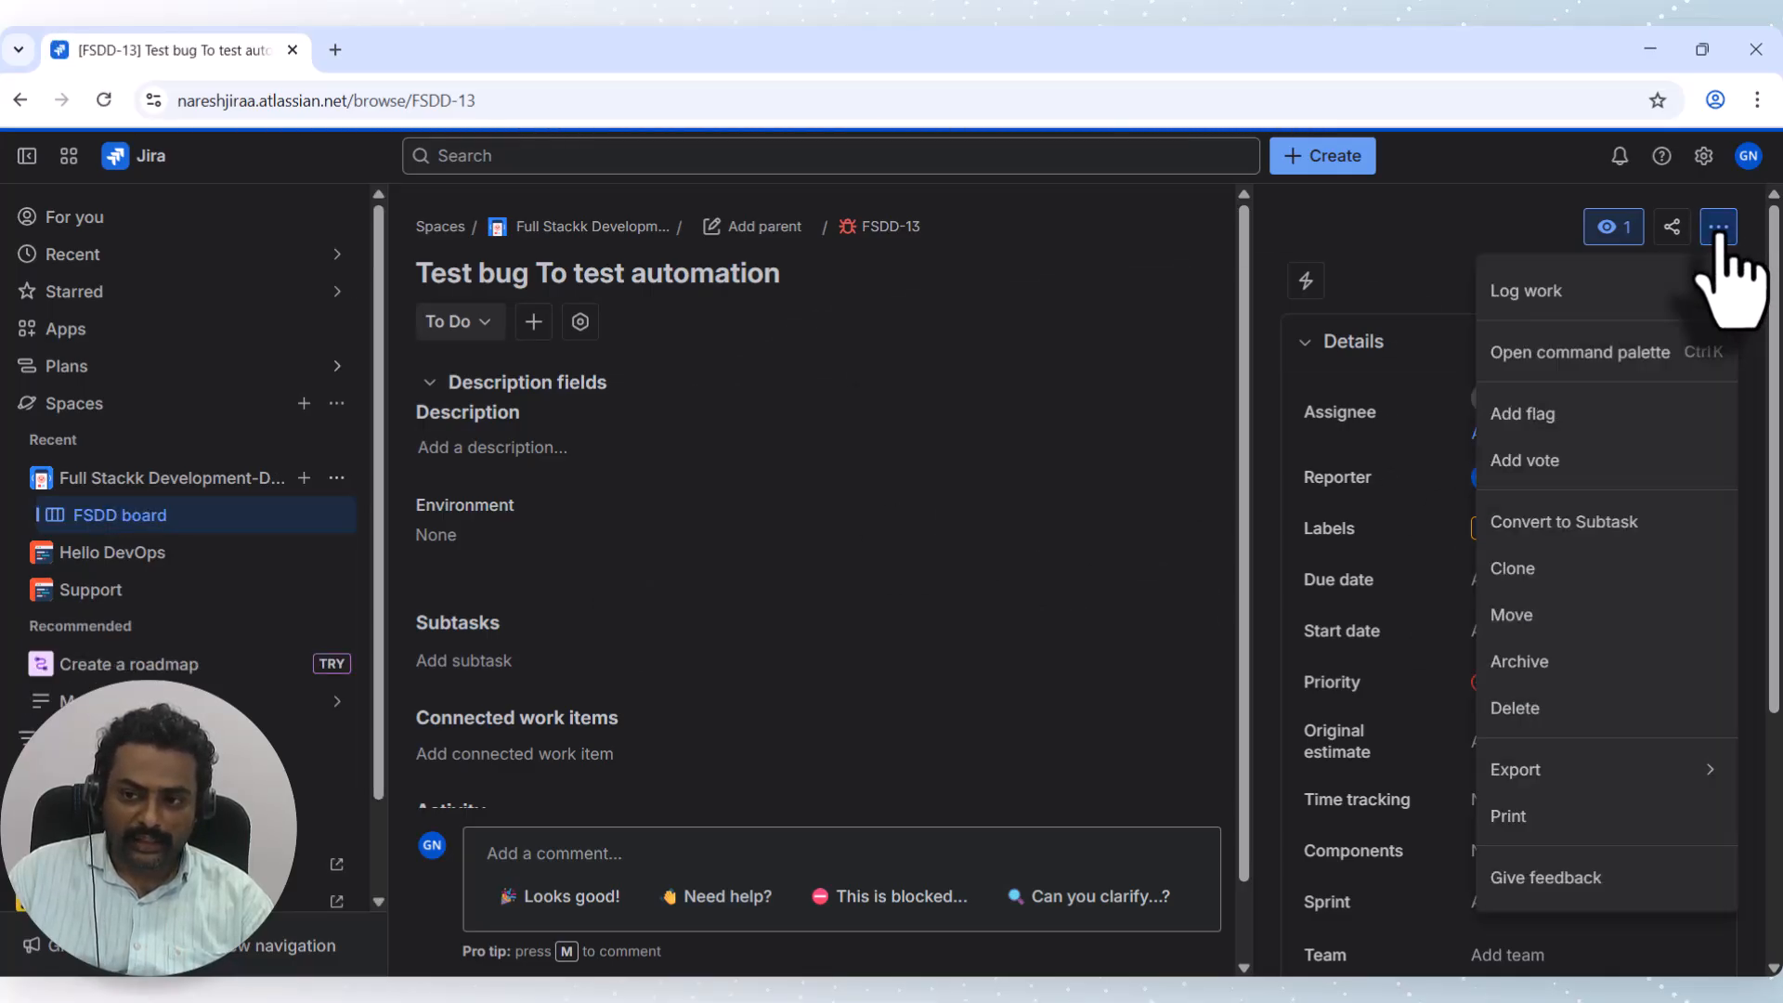
left_click(1503, 711)
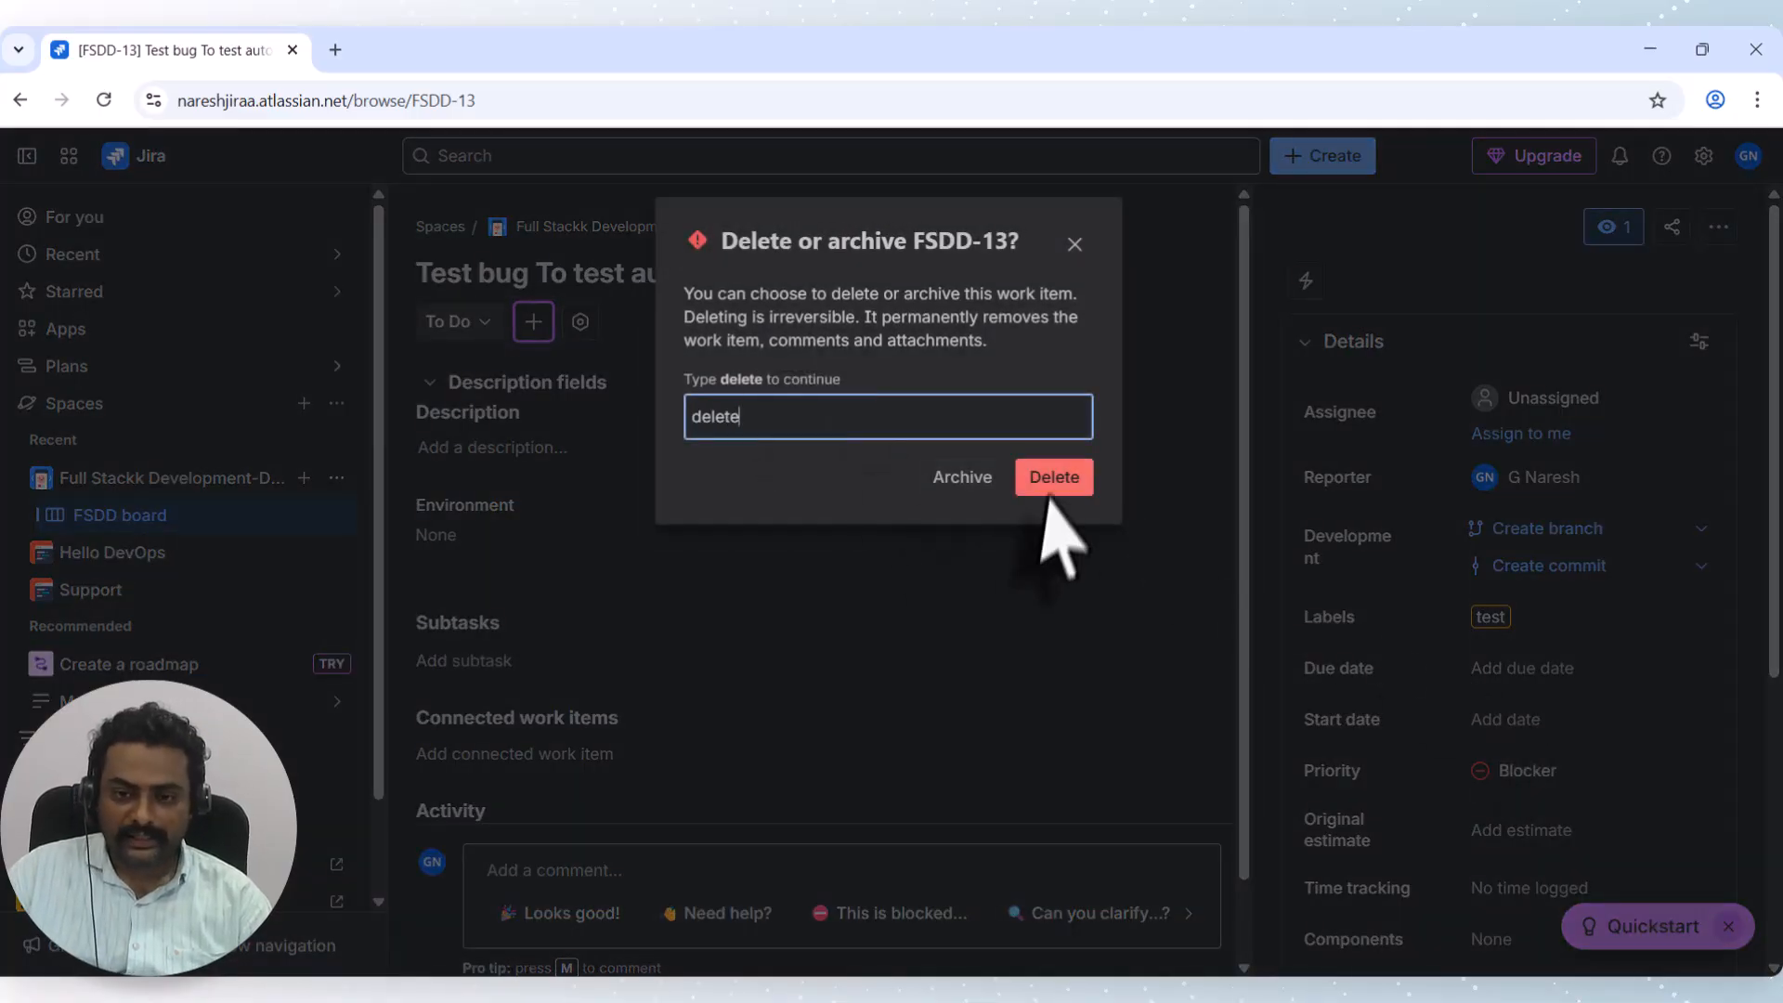
left_click(1047, 492)
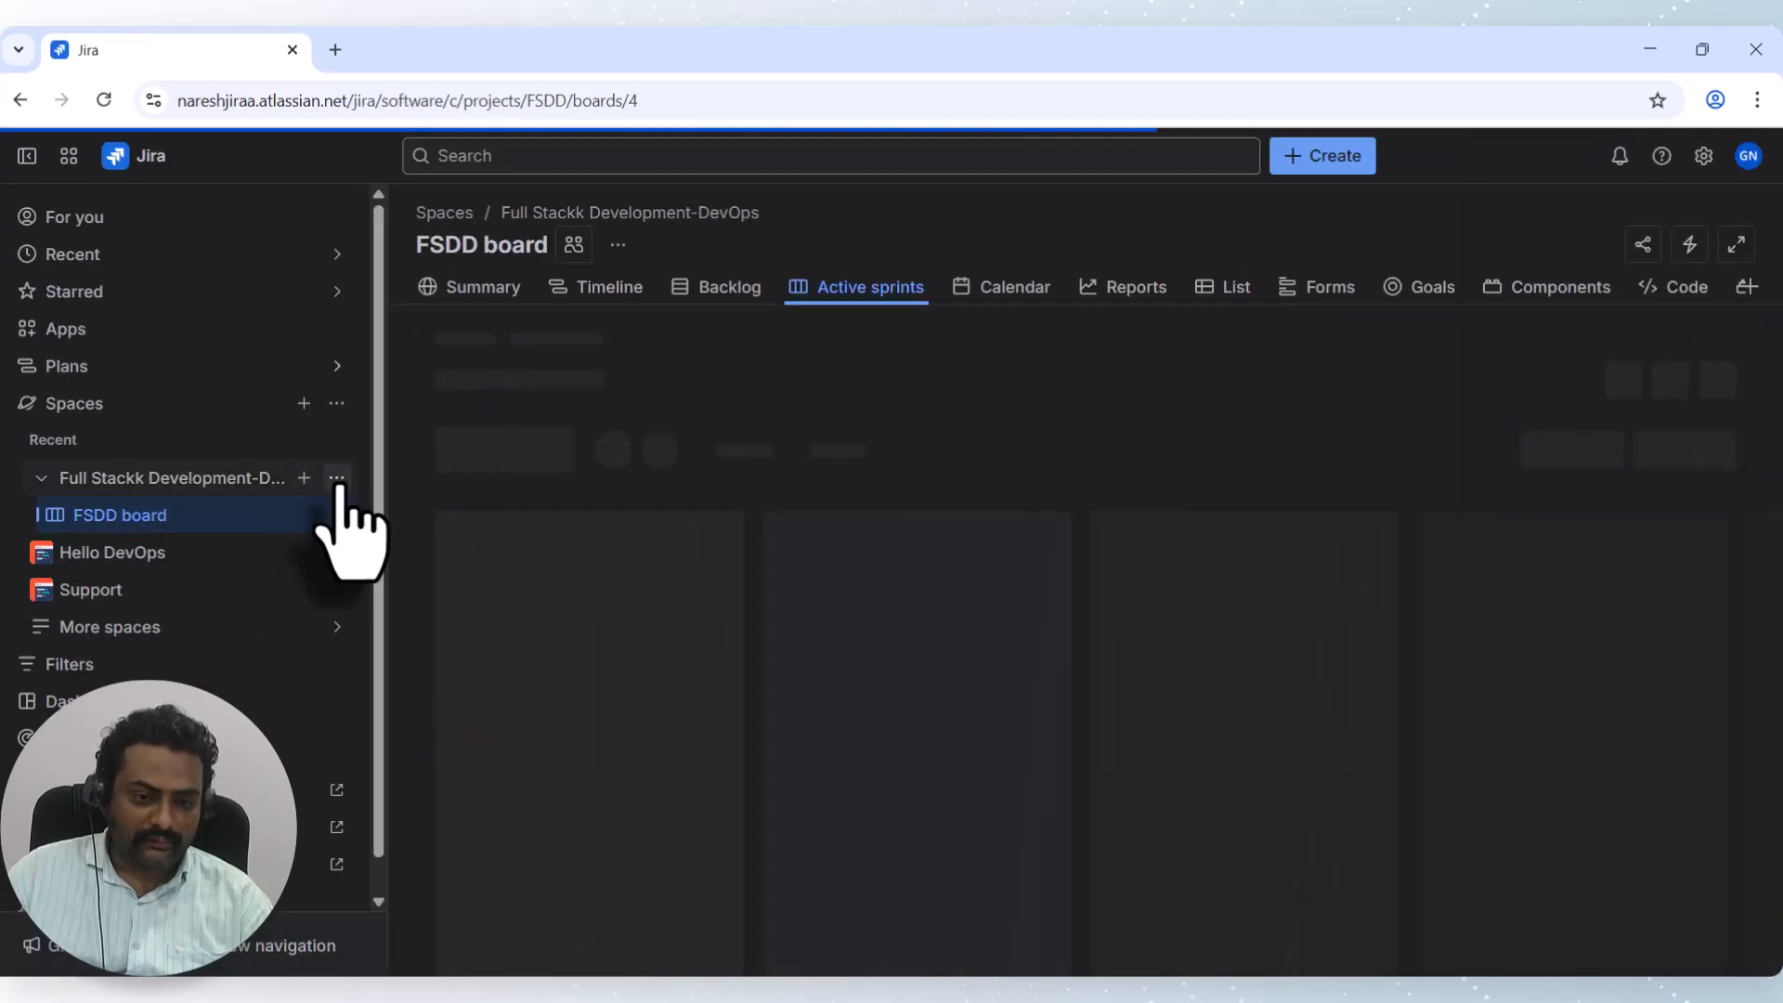
Open Test Automation rule from the FSDD space settings' Automation page.
left_click(338, 479)
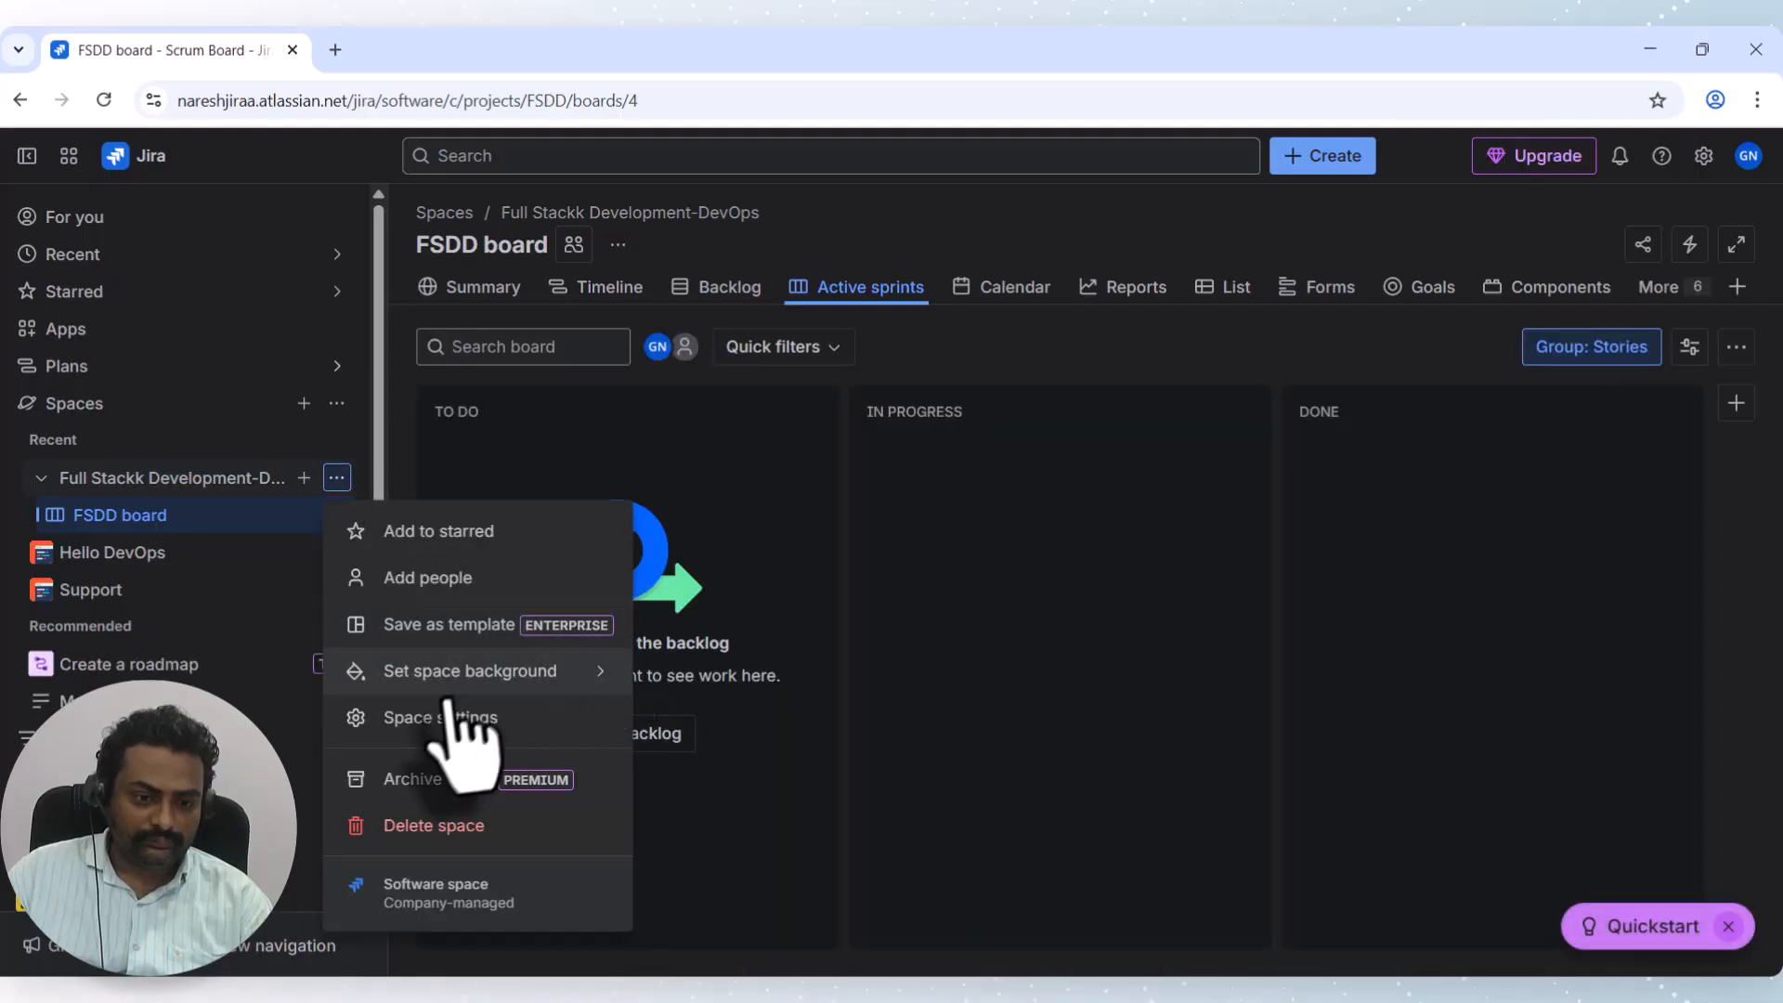
left_click(450, 717)
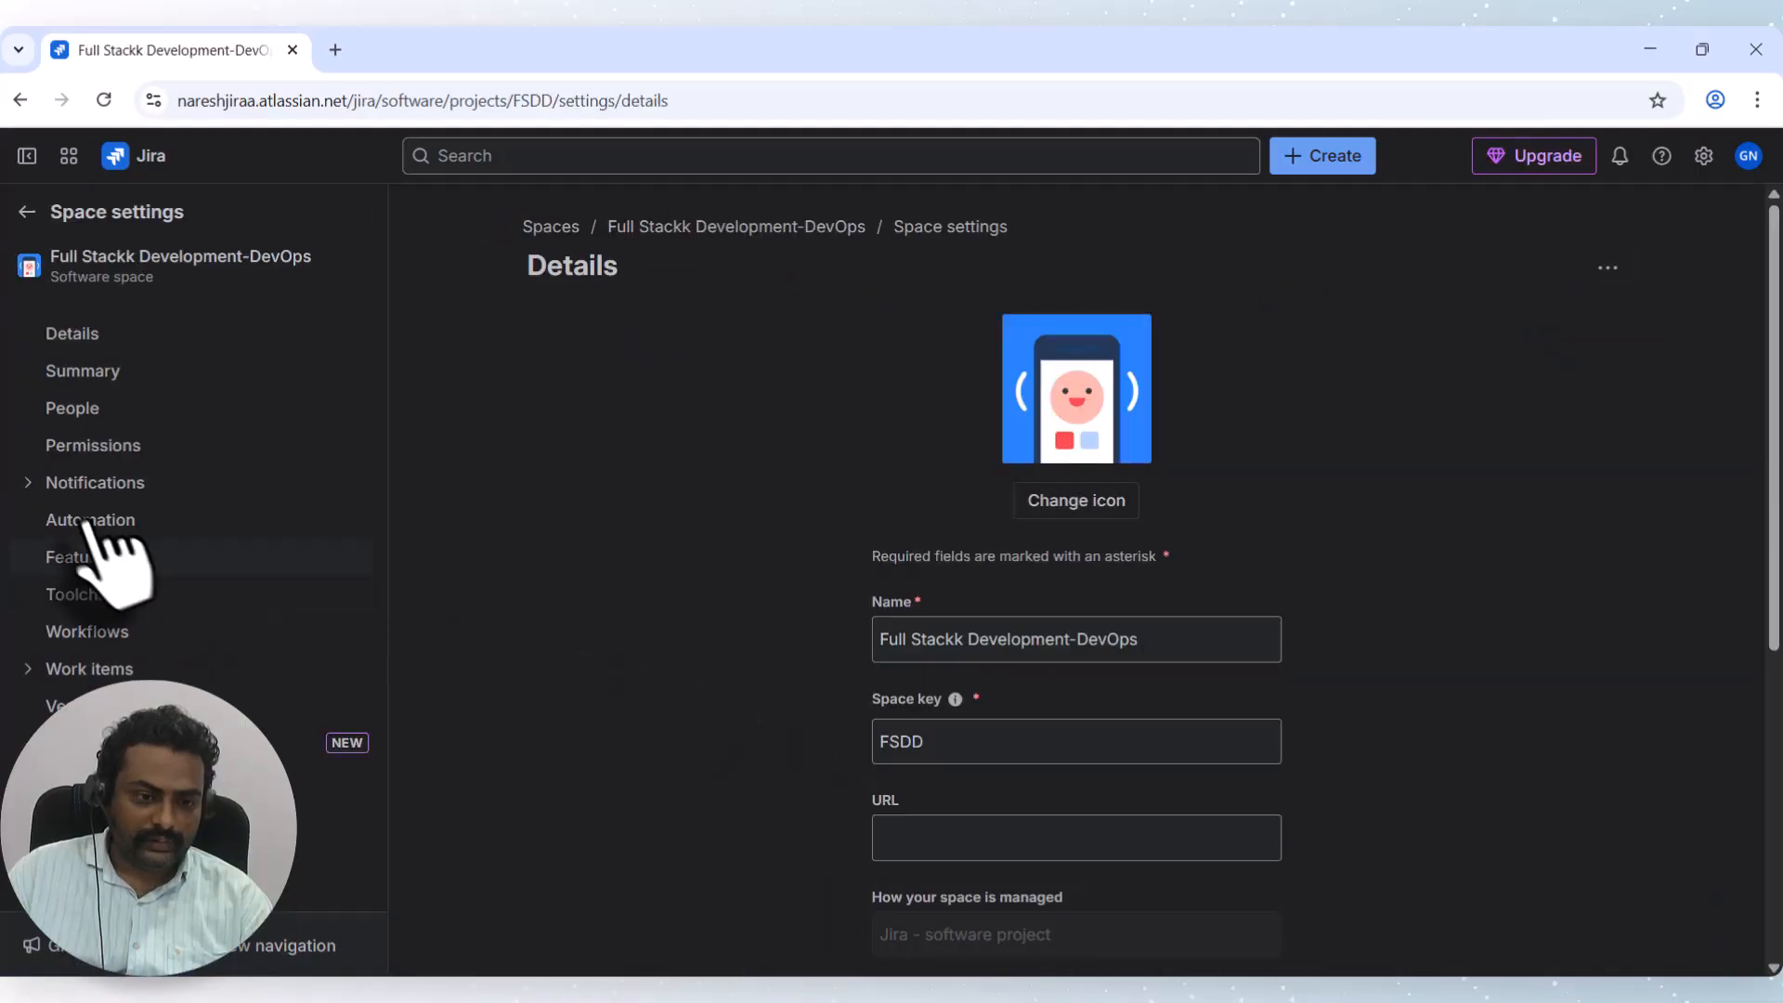
left_click(93, 520)
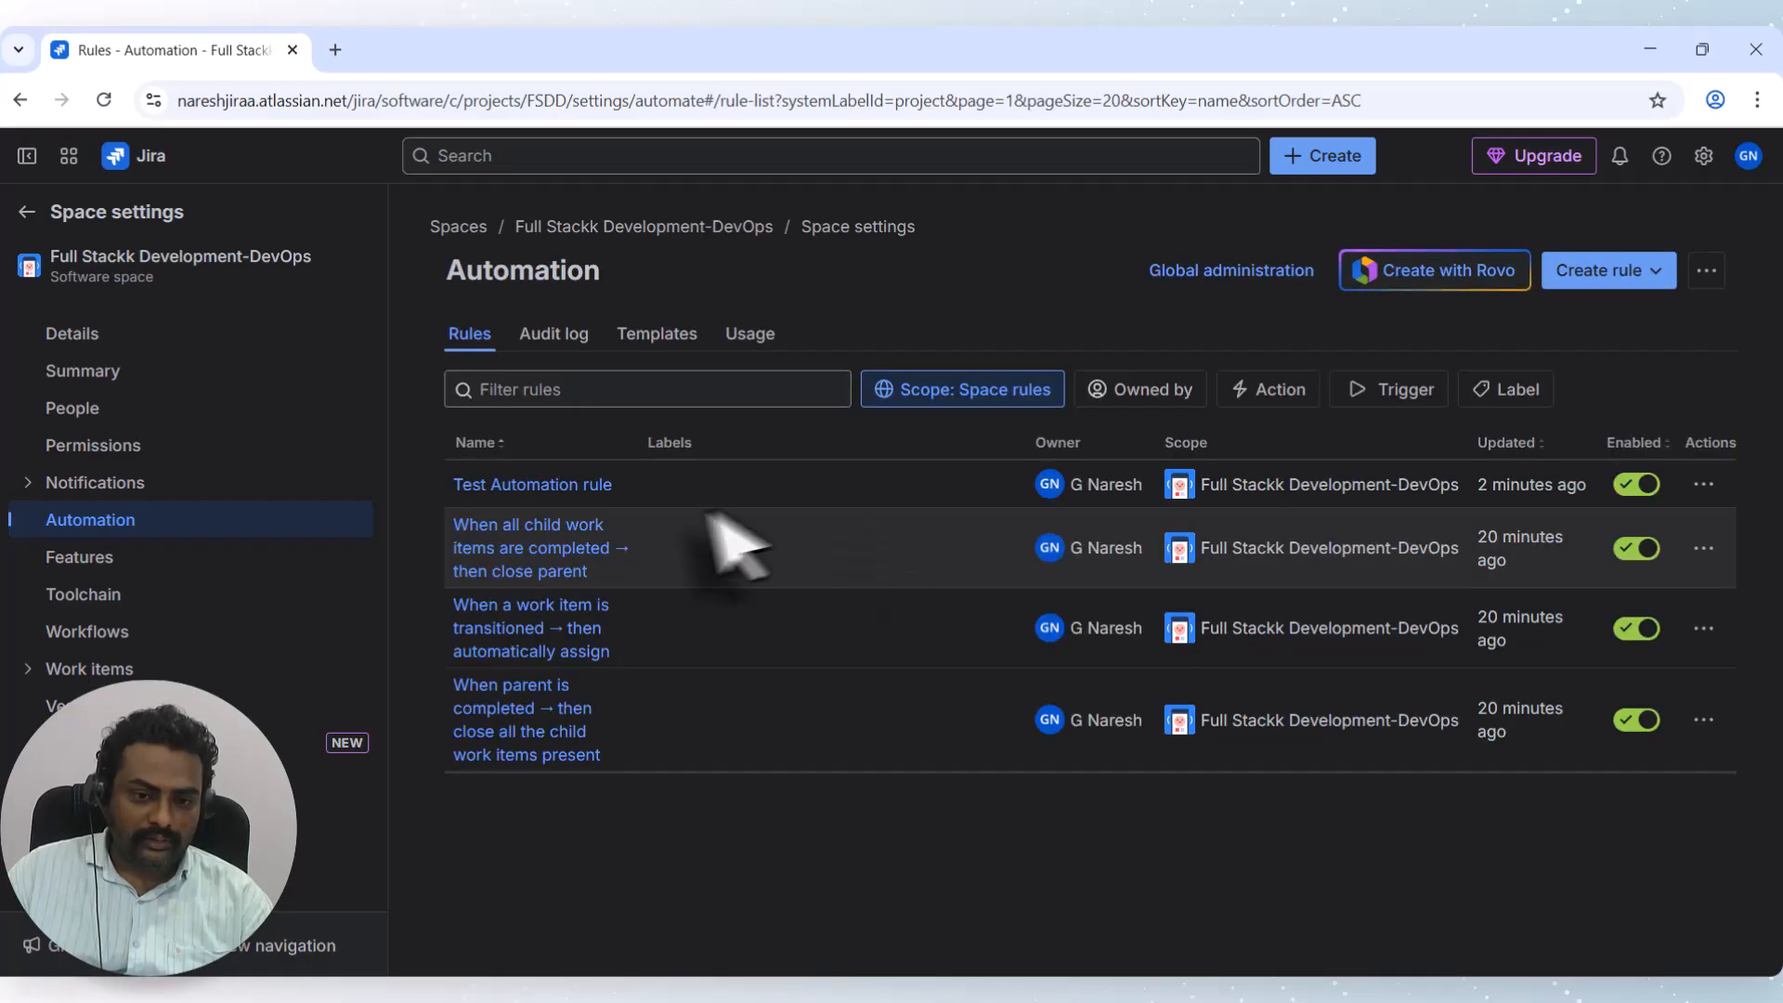
left_click(554, 484)
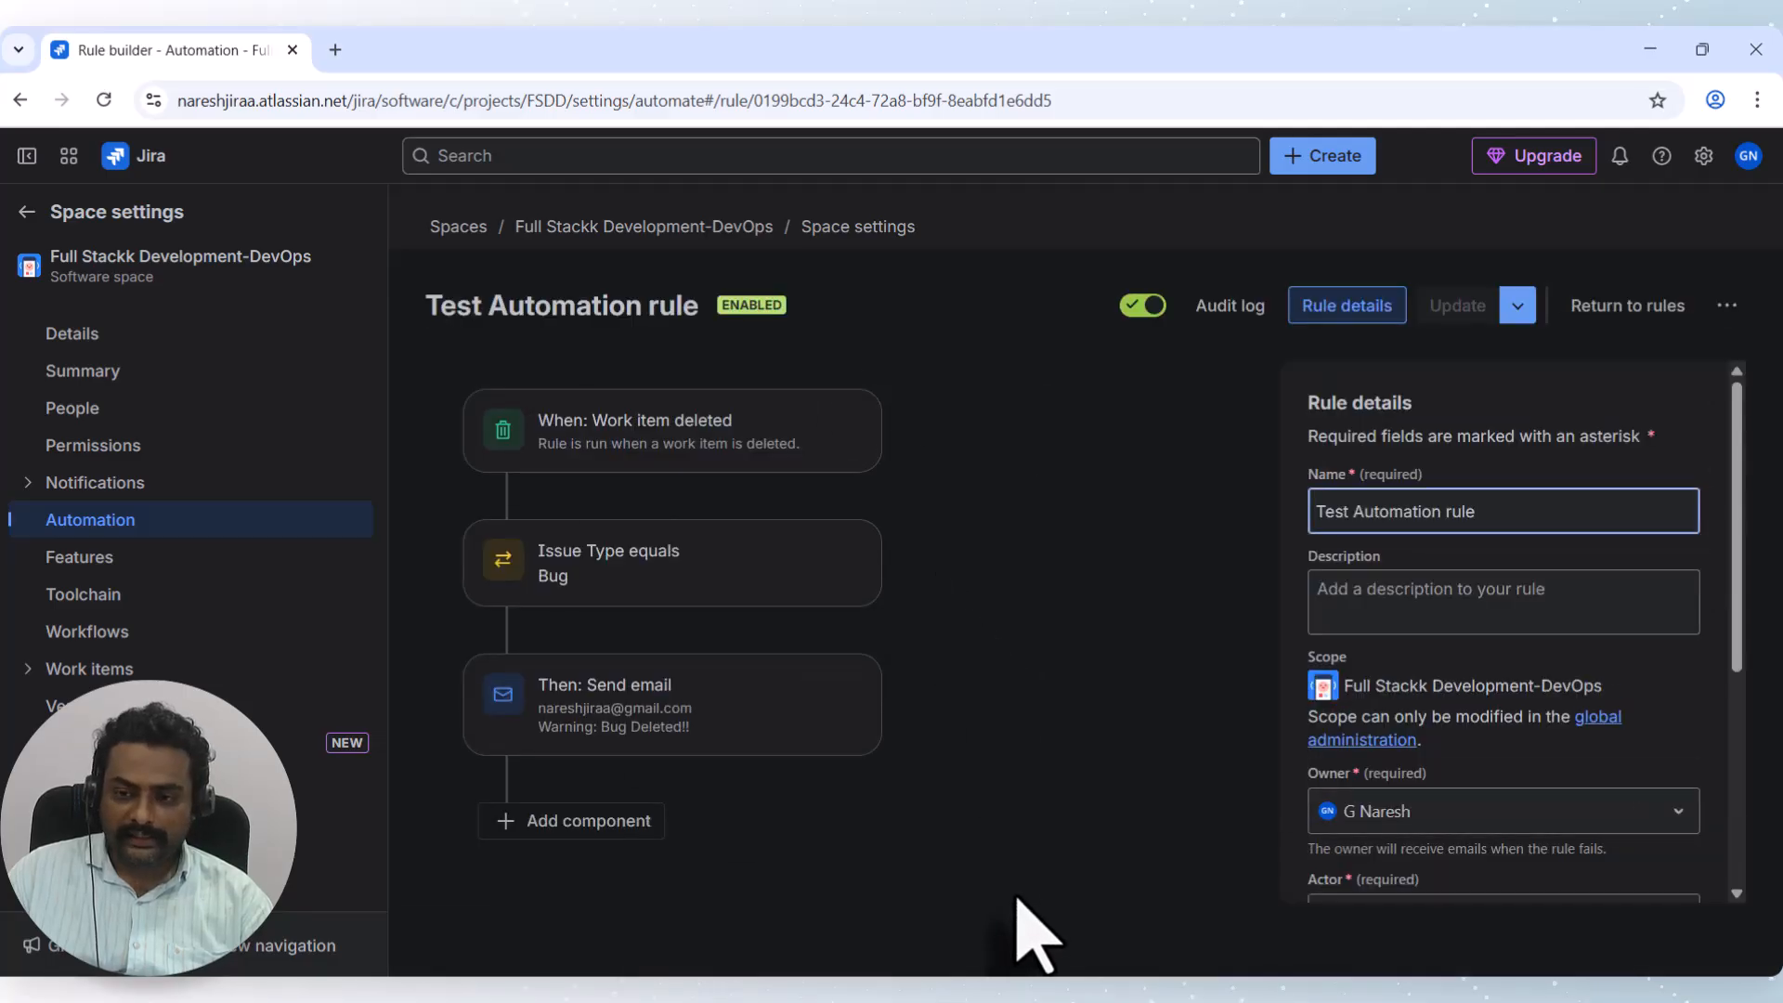
Inspect the audit log's successful FSDD-13 run step by step, then return to the rules list.
left_click(1229, 308)
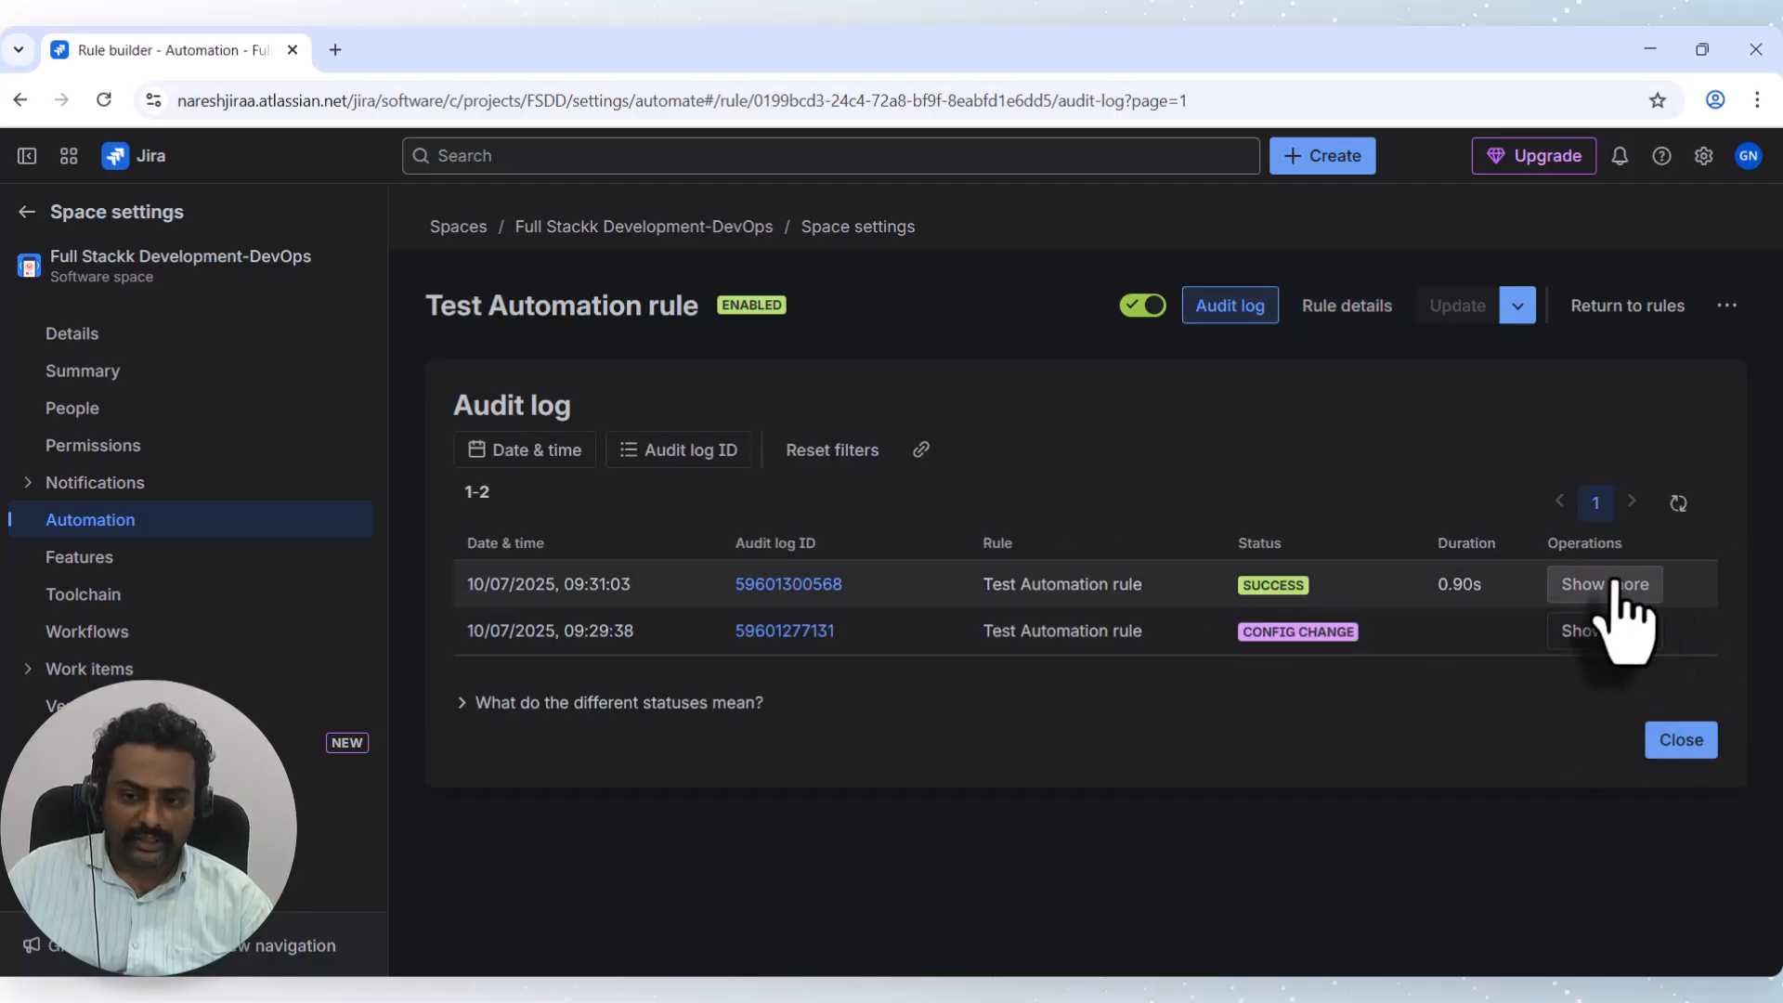
left_click(1602, 585)
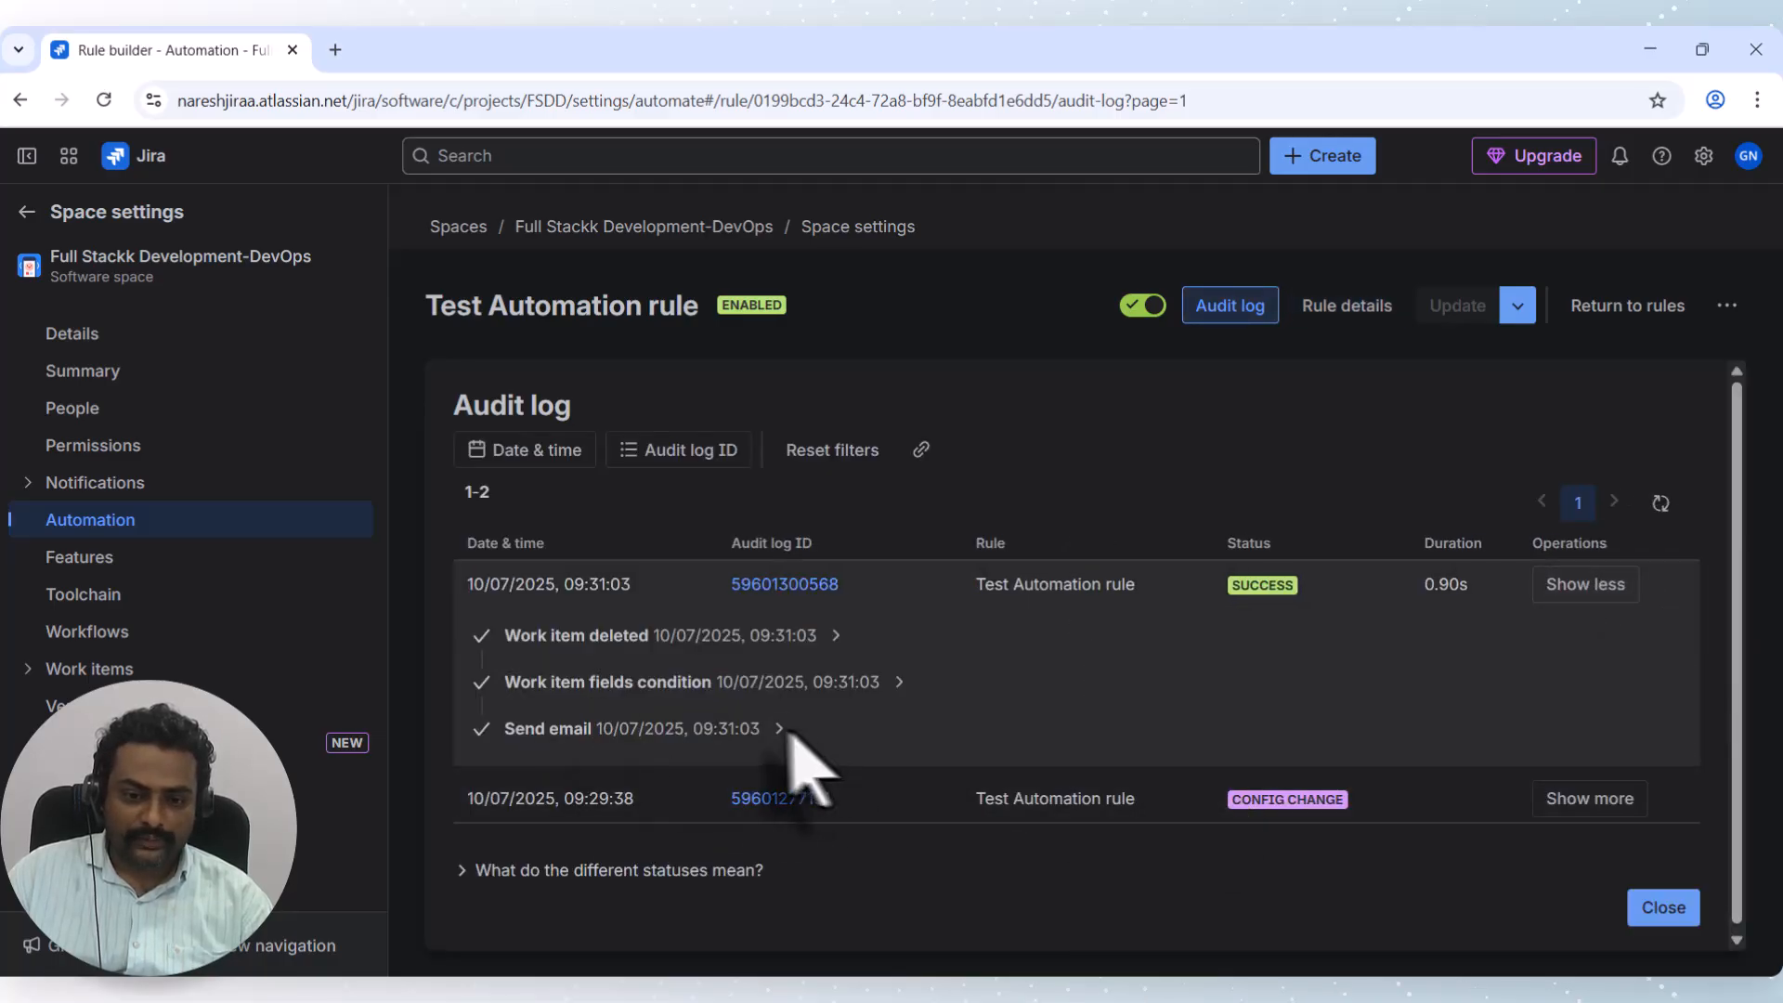
left_click(780, 729)
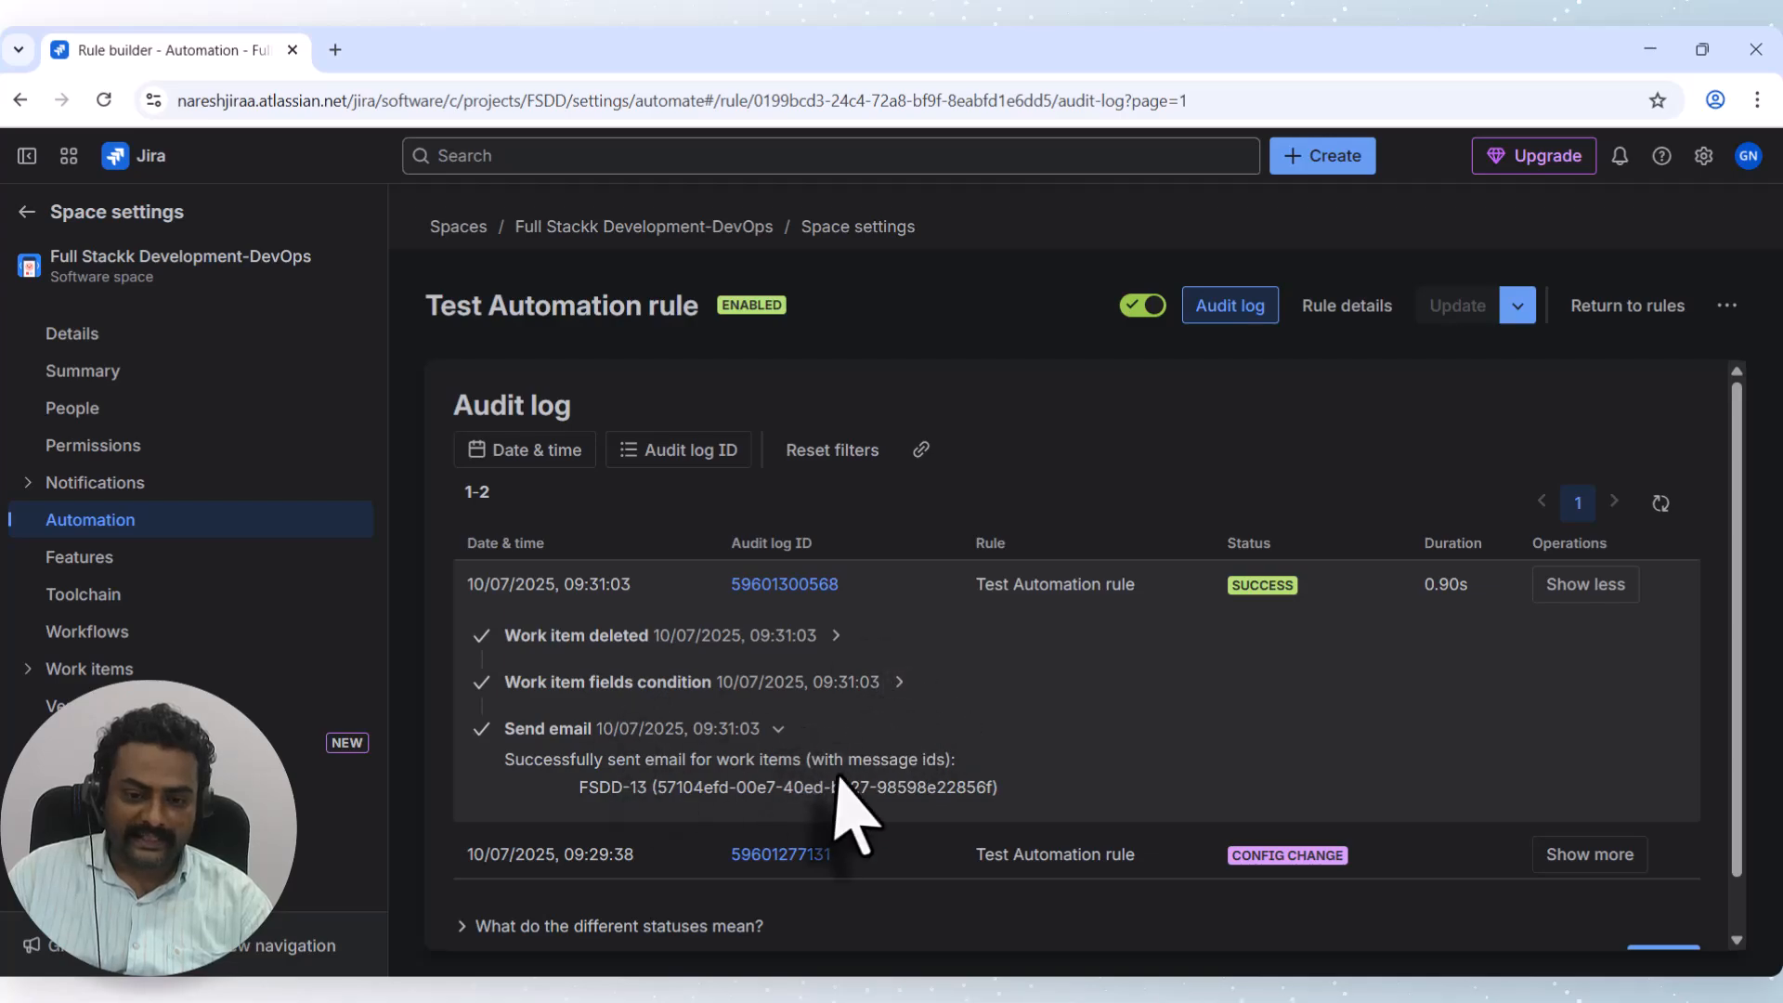
left_click(899, 681)
left_click(835, 635)
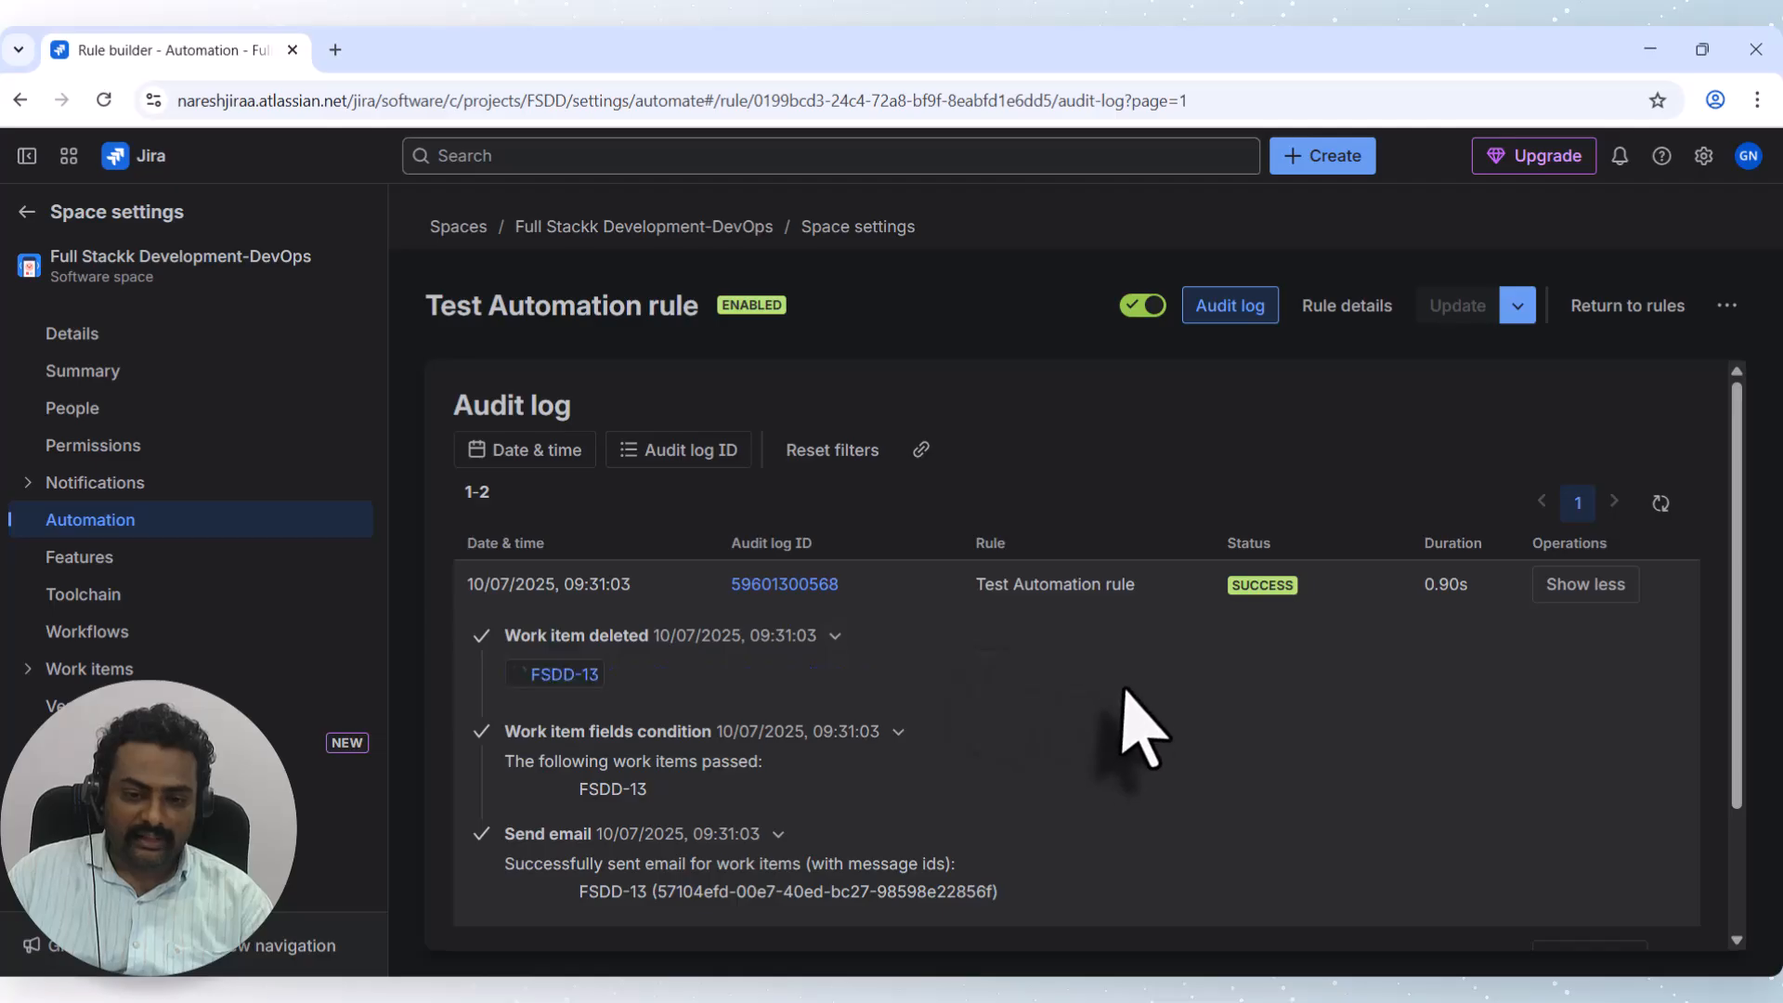
scroll(923, 665, "down", 2)
scroll(1334, 709, "up", 2)
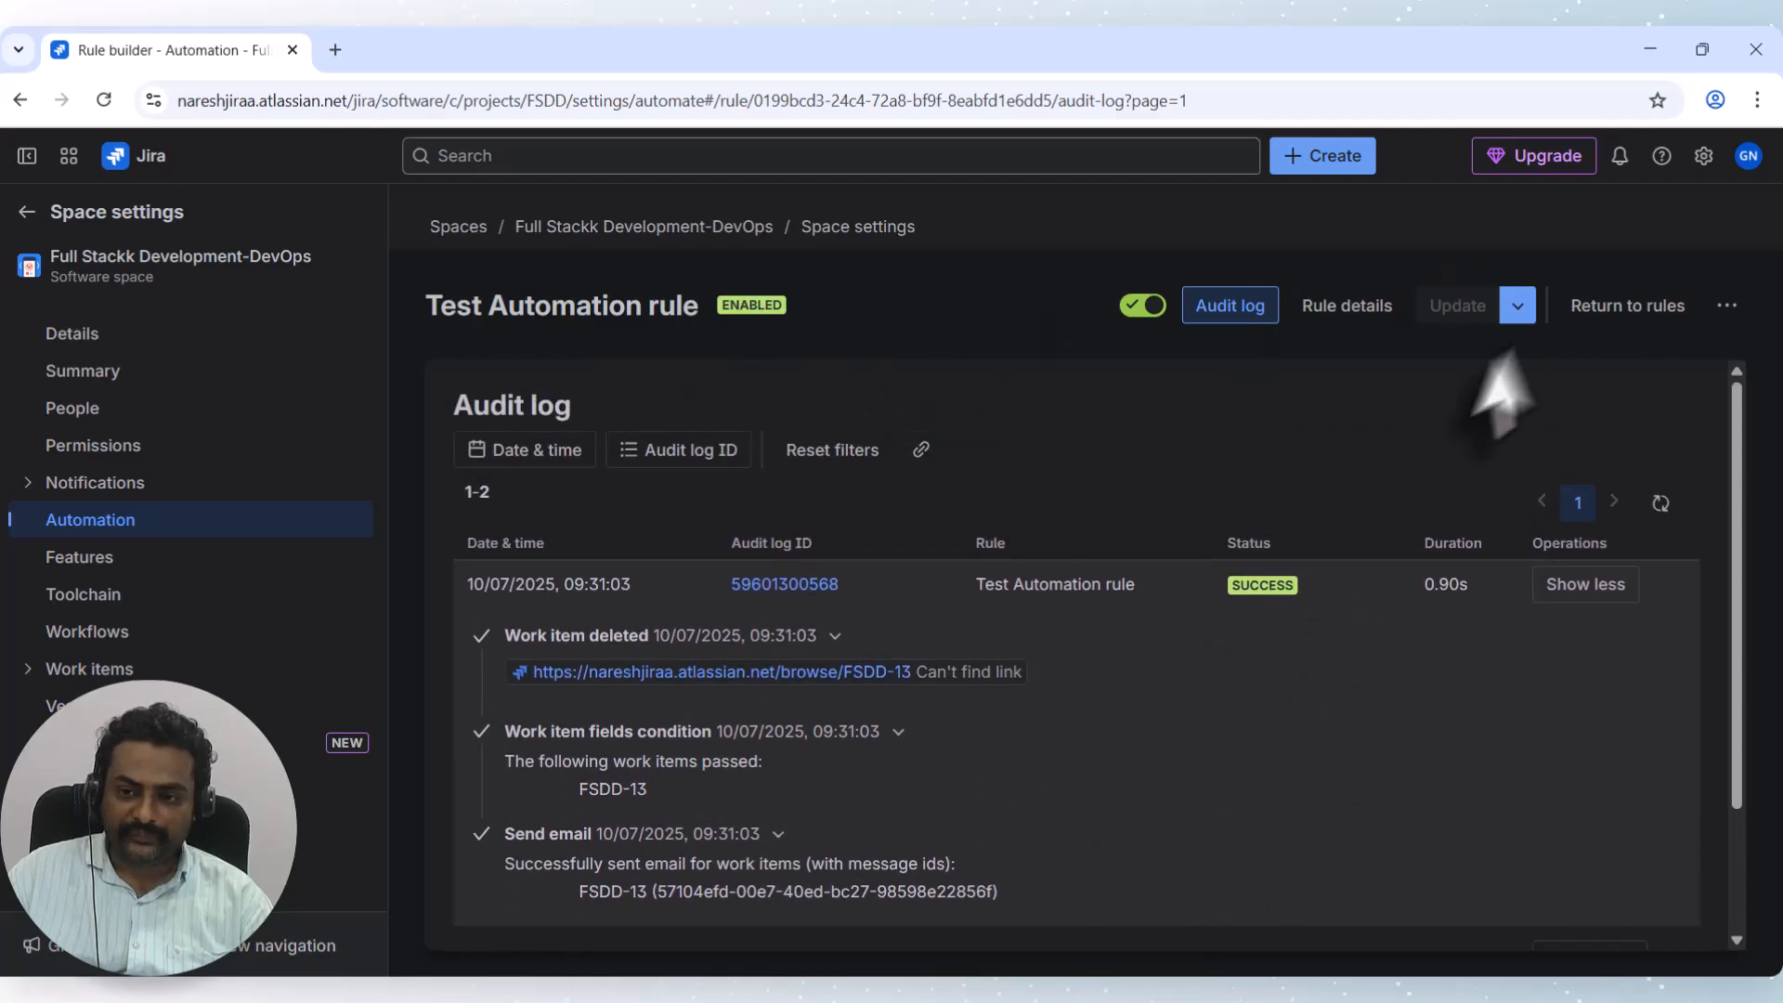
left_click(1357, 311)
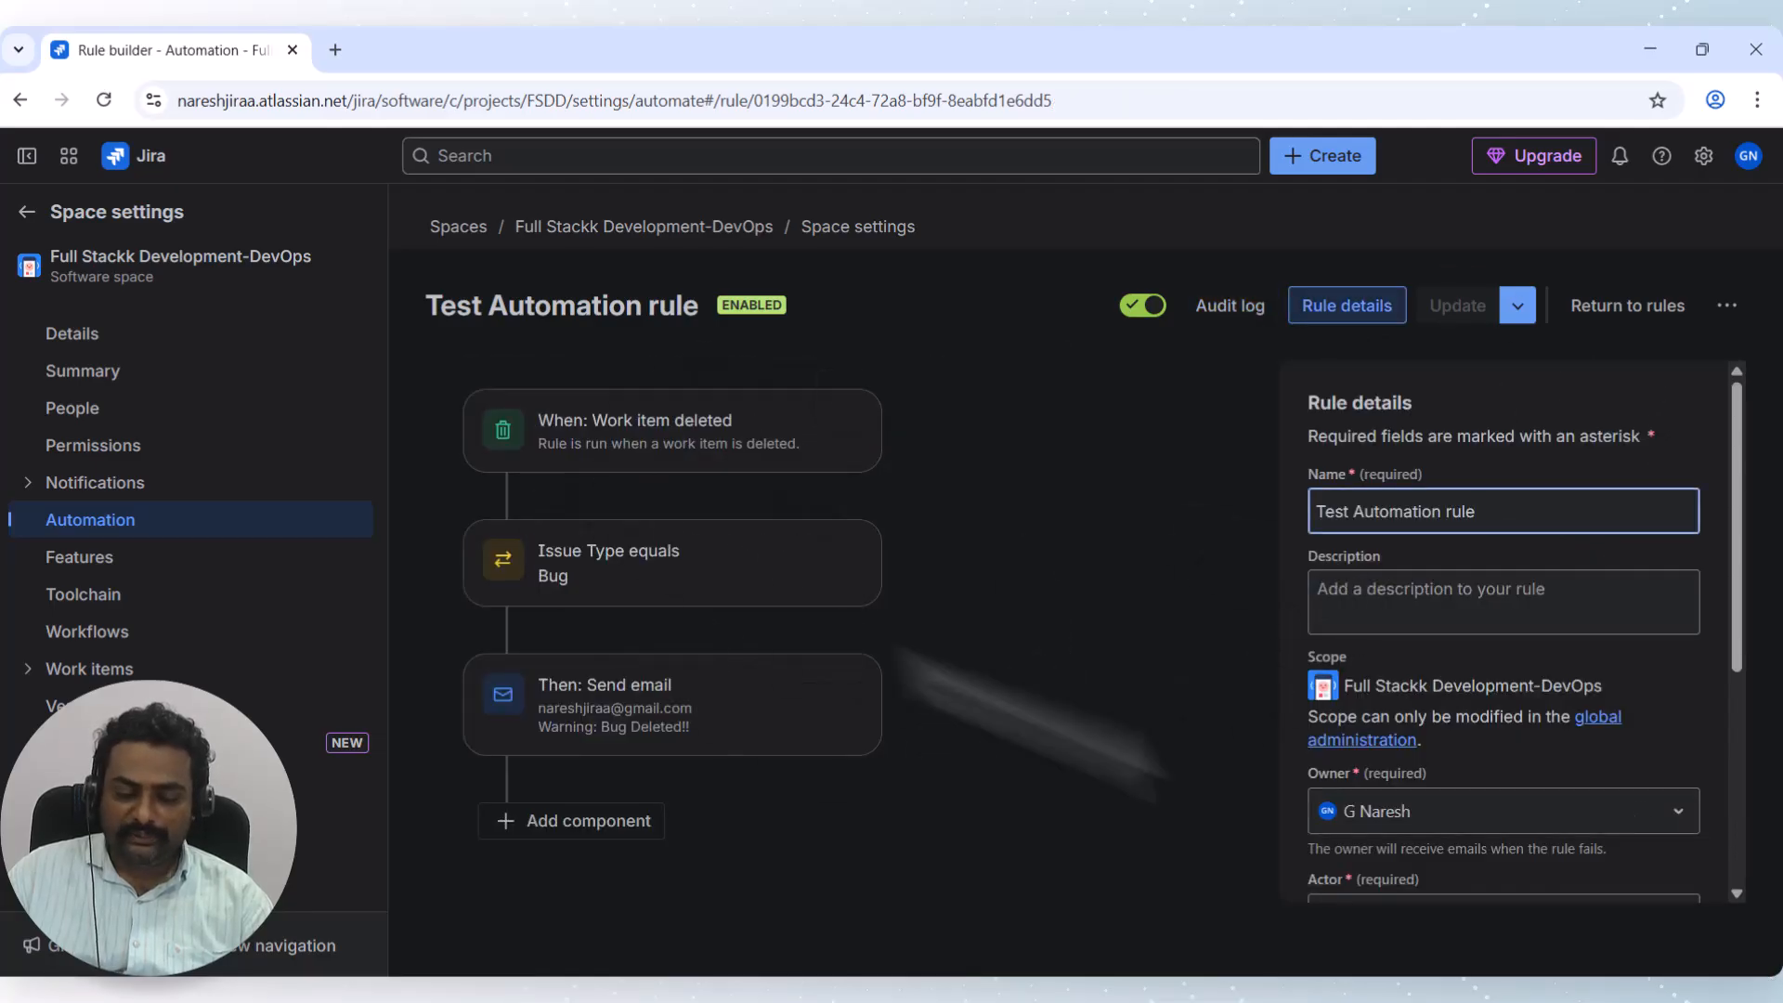
left_click(1639, 321)
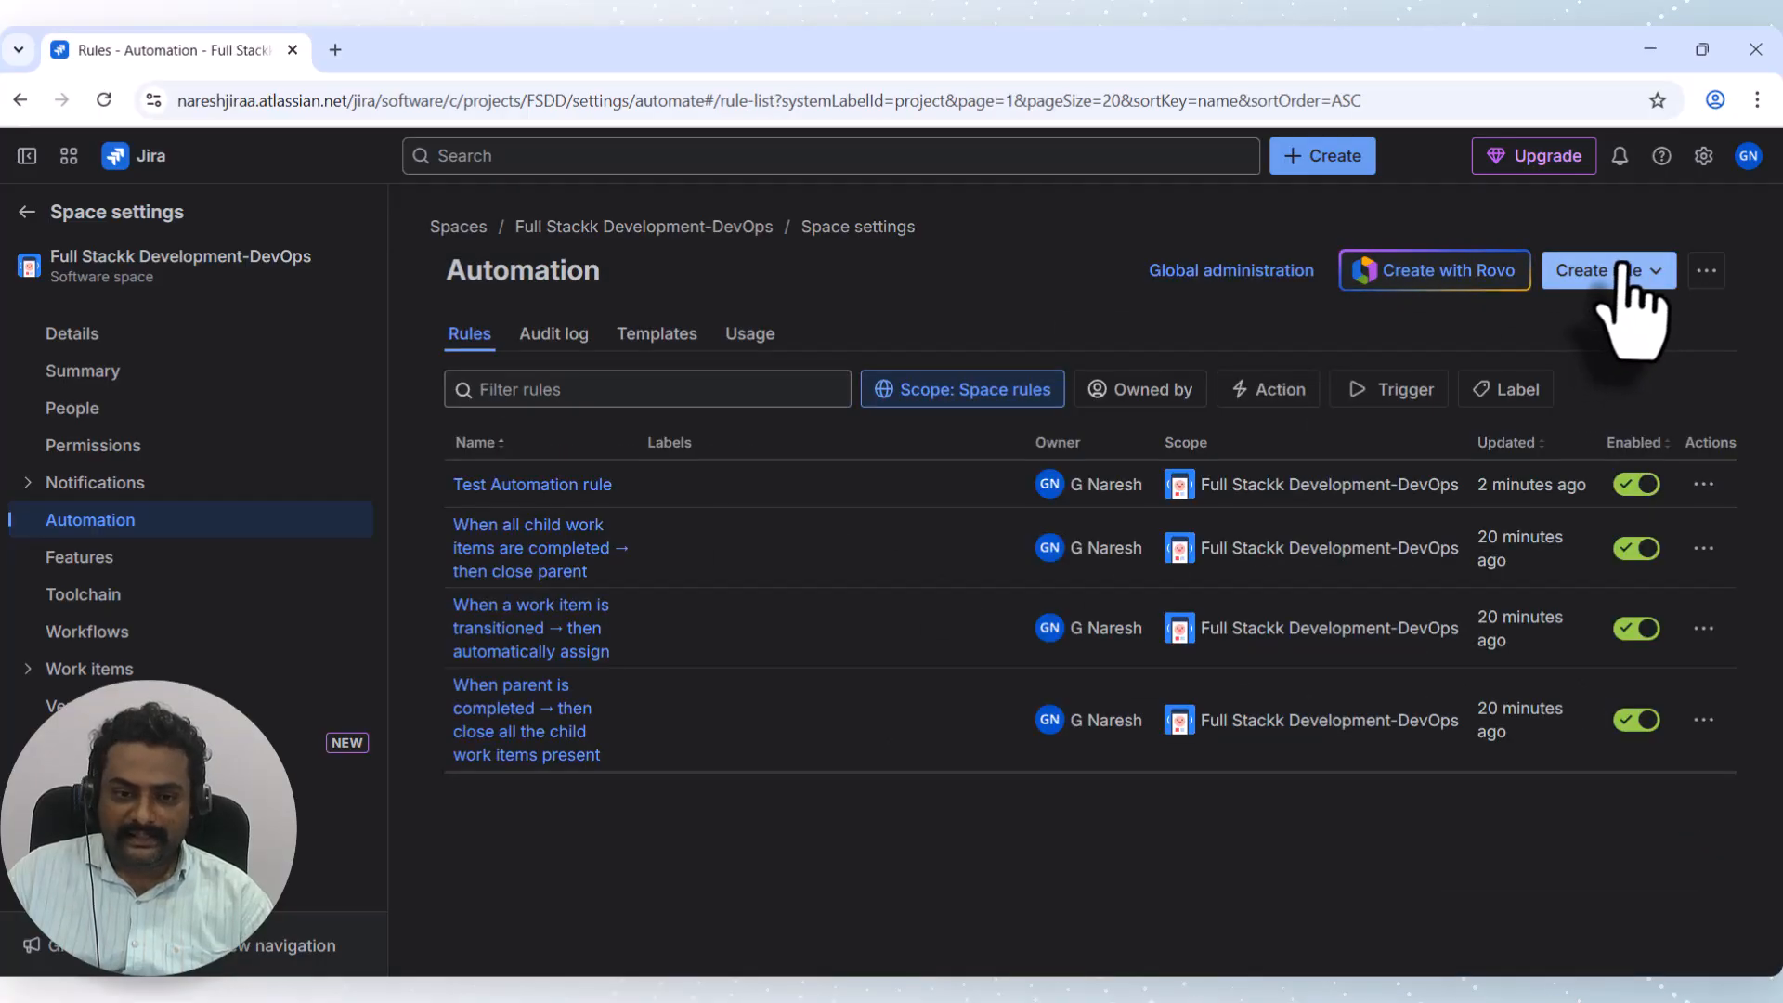
Create a blank automation rule triggered when a version is updated.
left_click(1625, 271)
left_click(1587, 332)
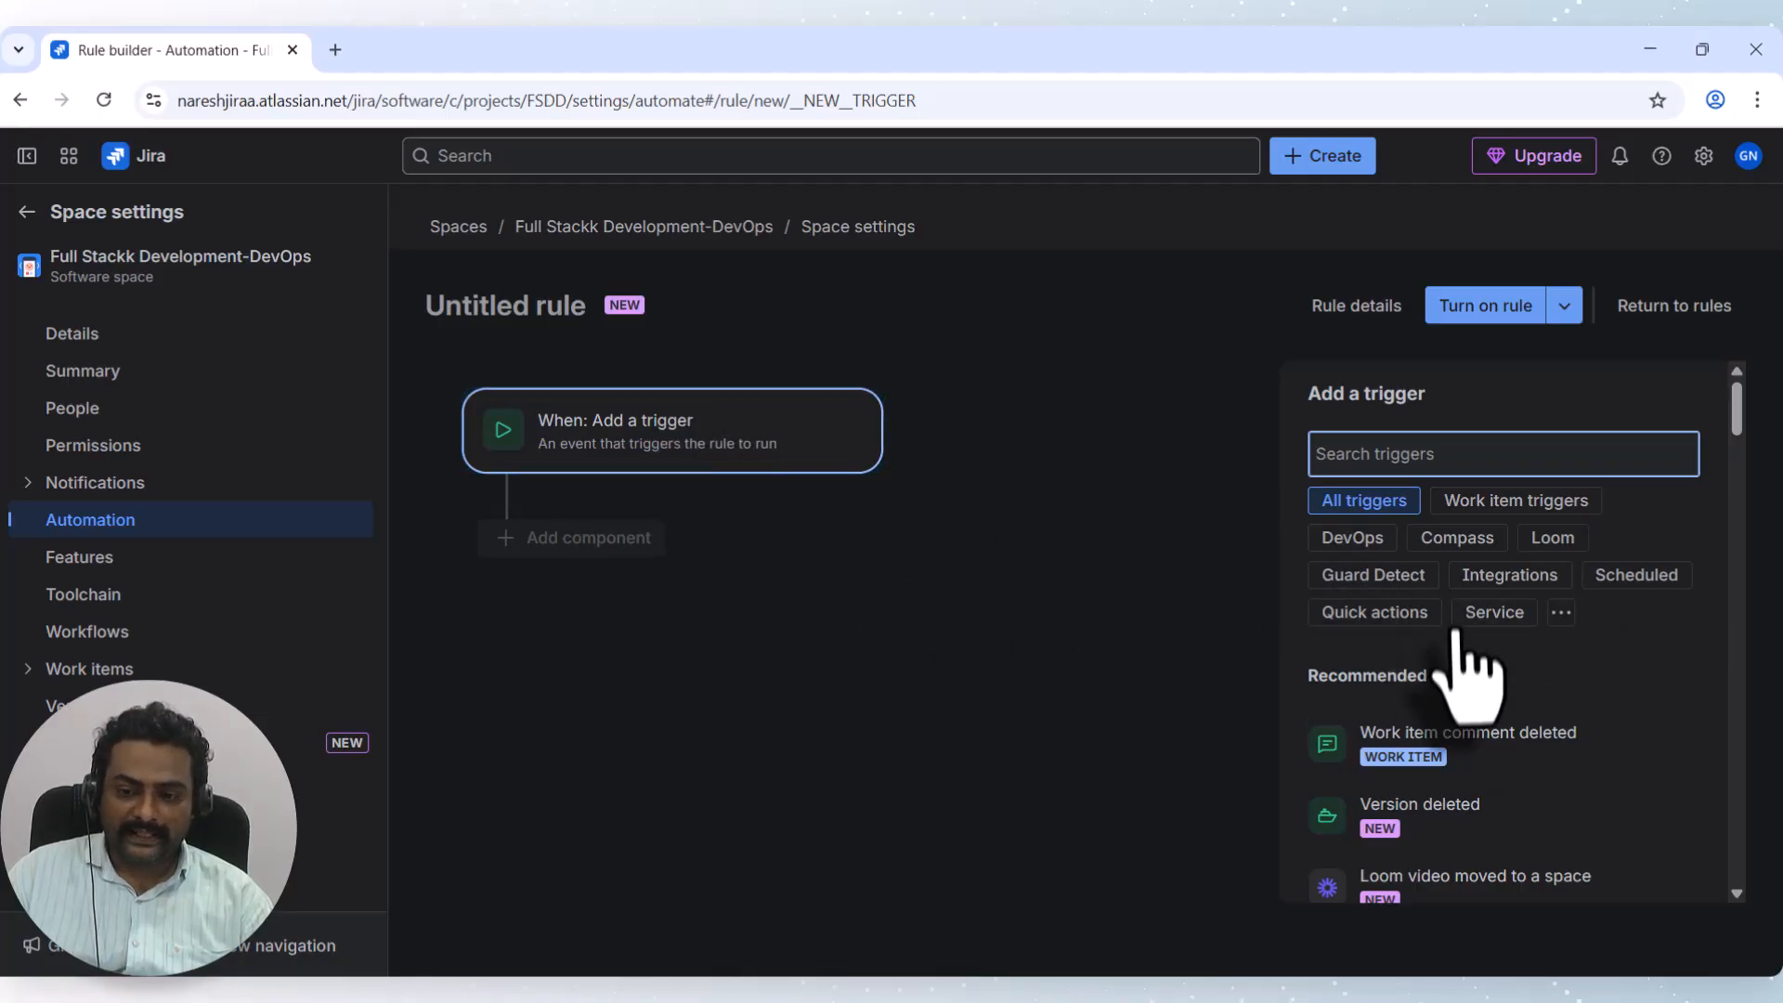
scroll(1473, 677, "down", 8)
scroll(1477, 640, "down", 20)
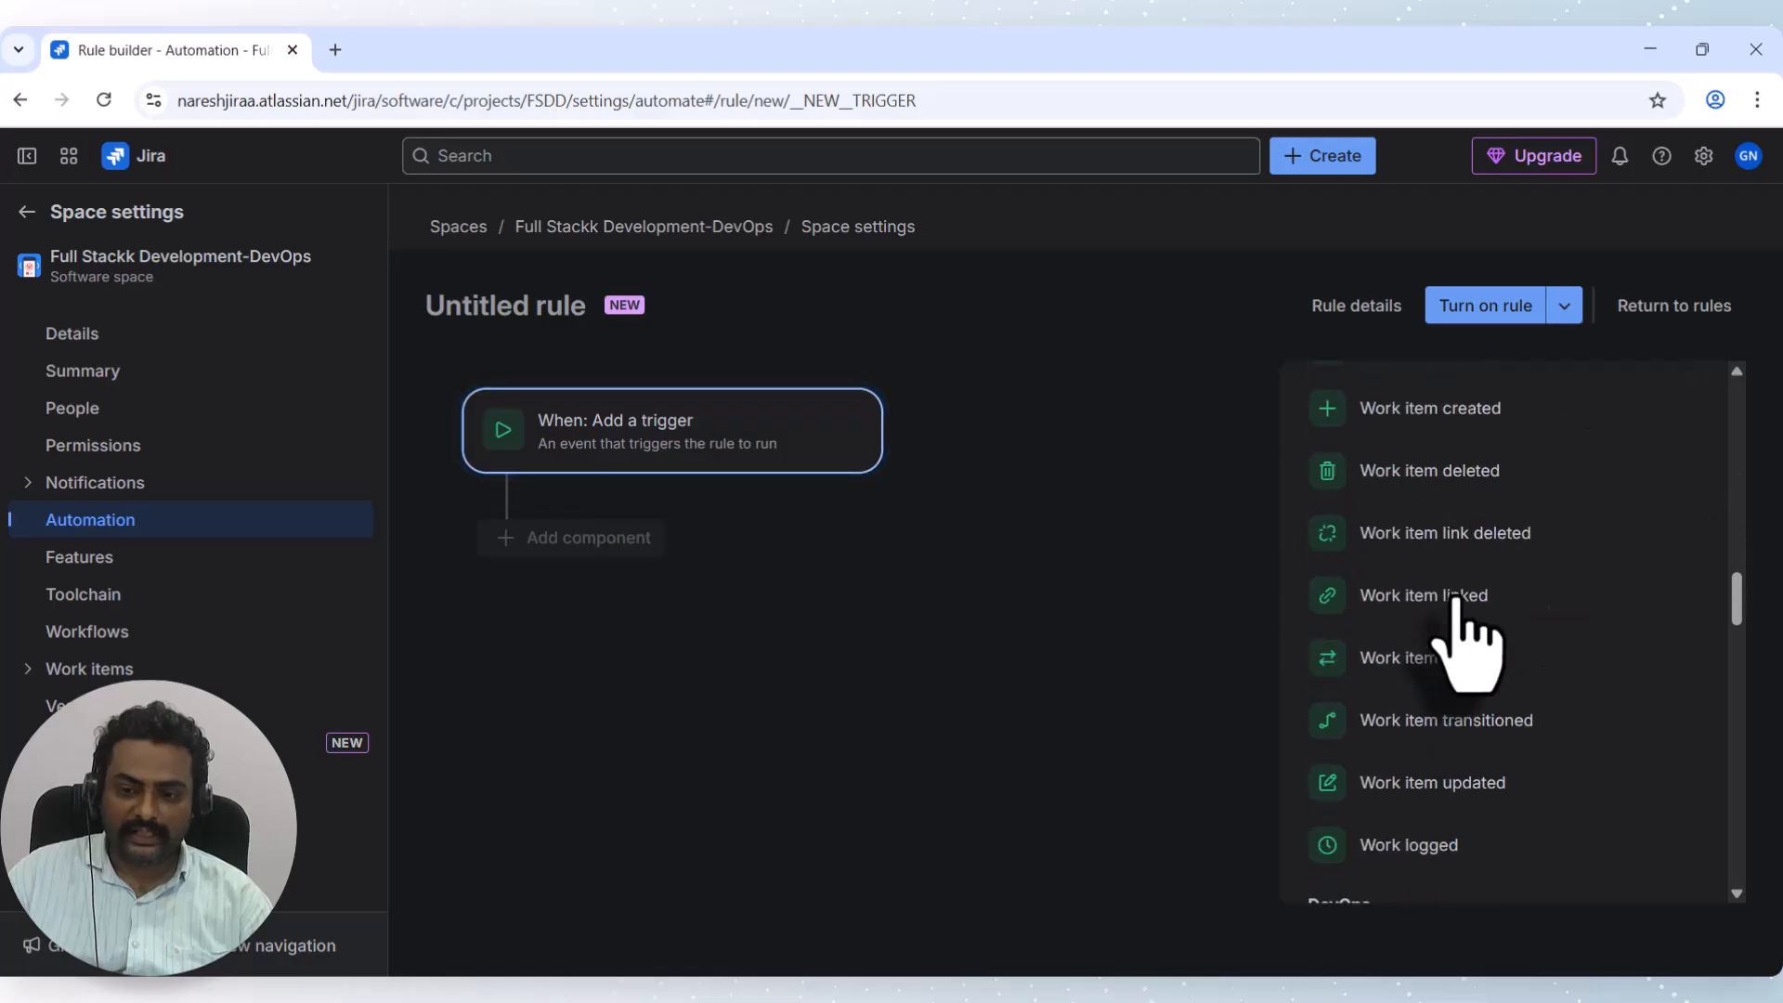
scroll(1448, 743, "down", 10)
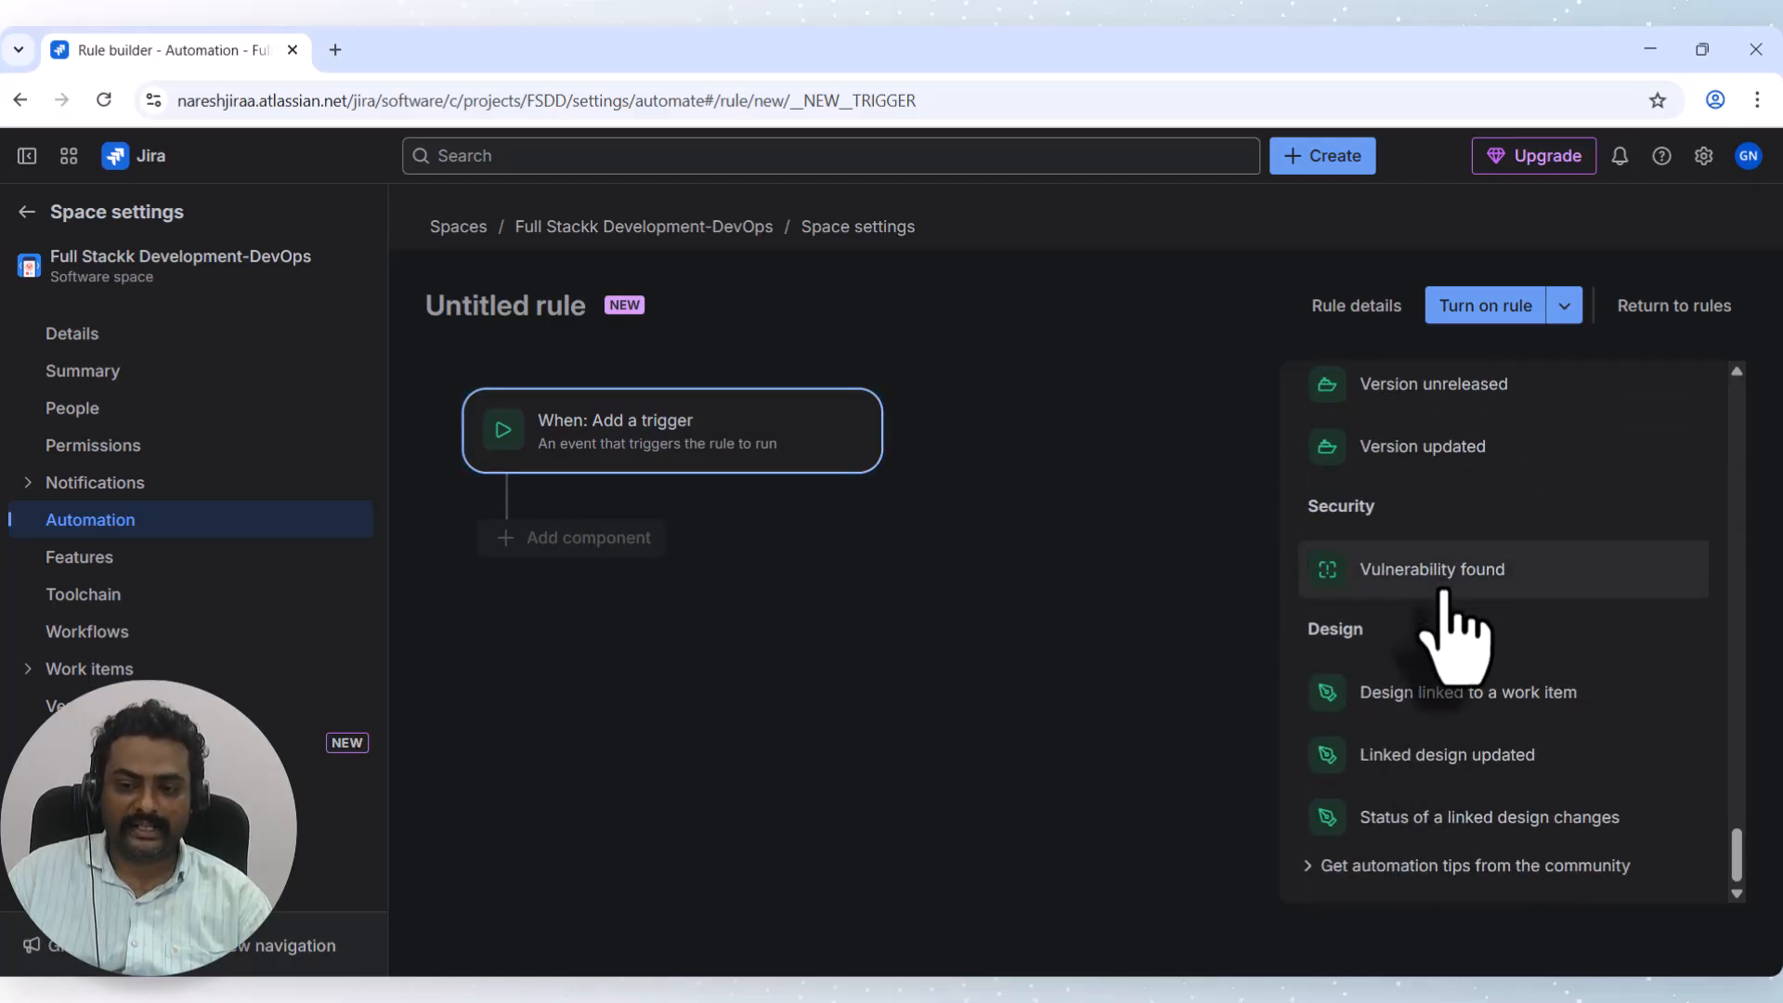
left_click(1430, 448)
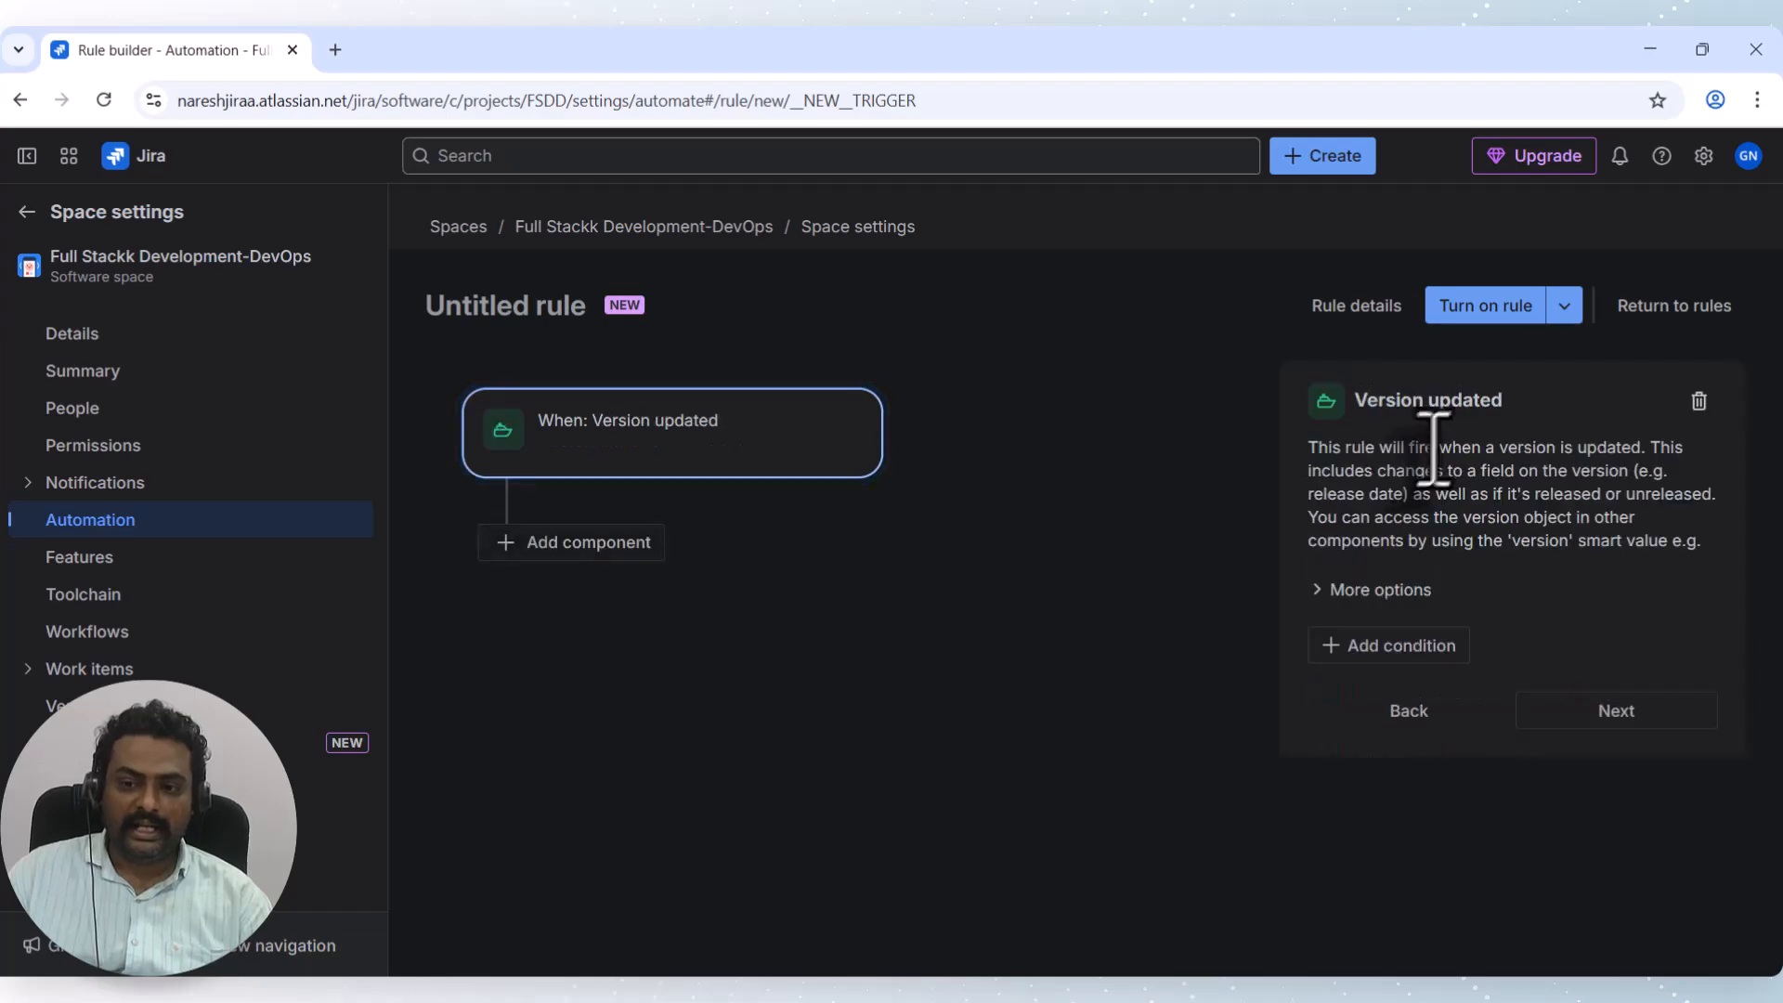
left_click(1595, 710)
Try an advanced smart-value branch and an AQL branch, removing each one.
left_click(596, 542)
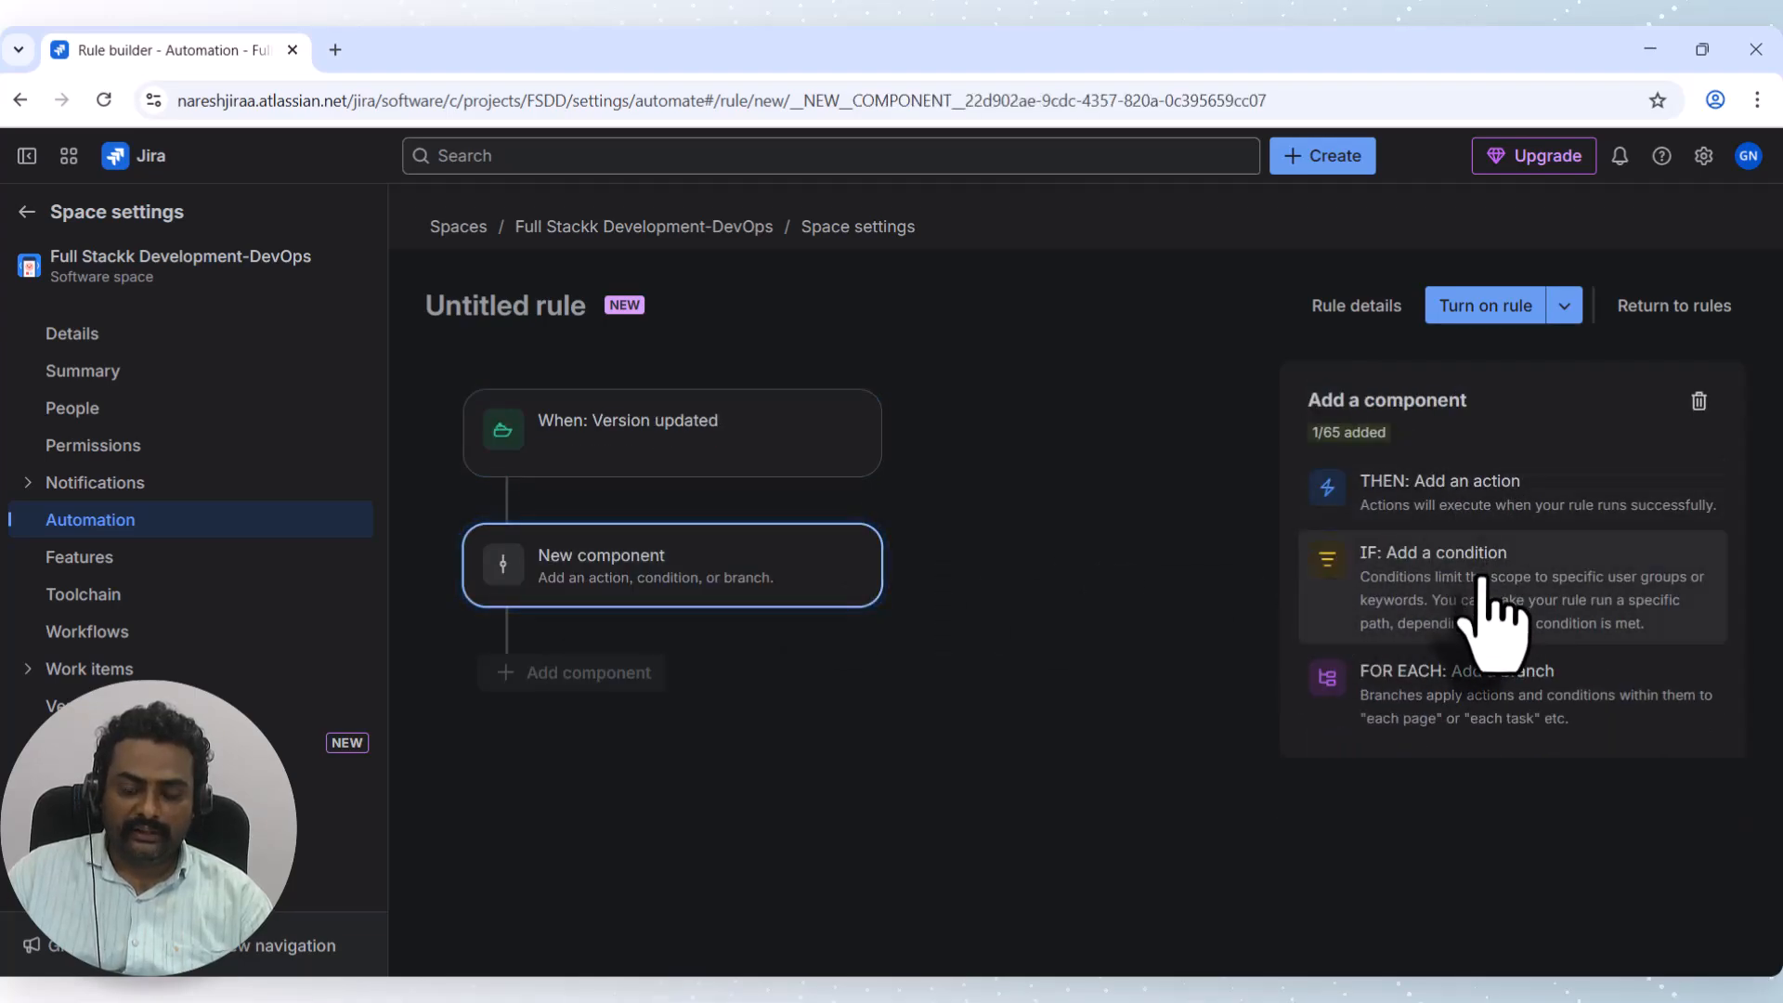
left_click(1481, 701)
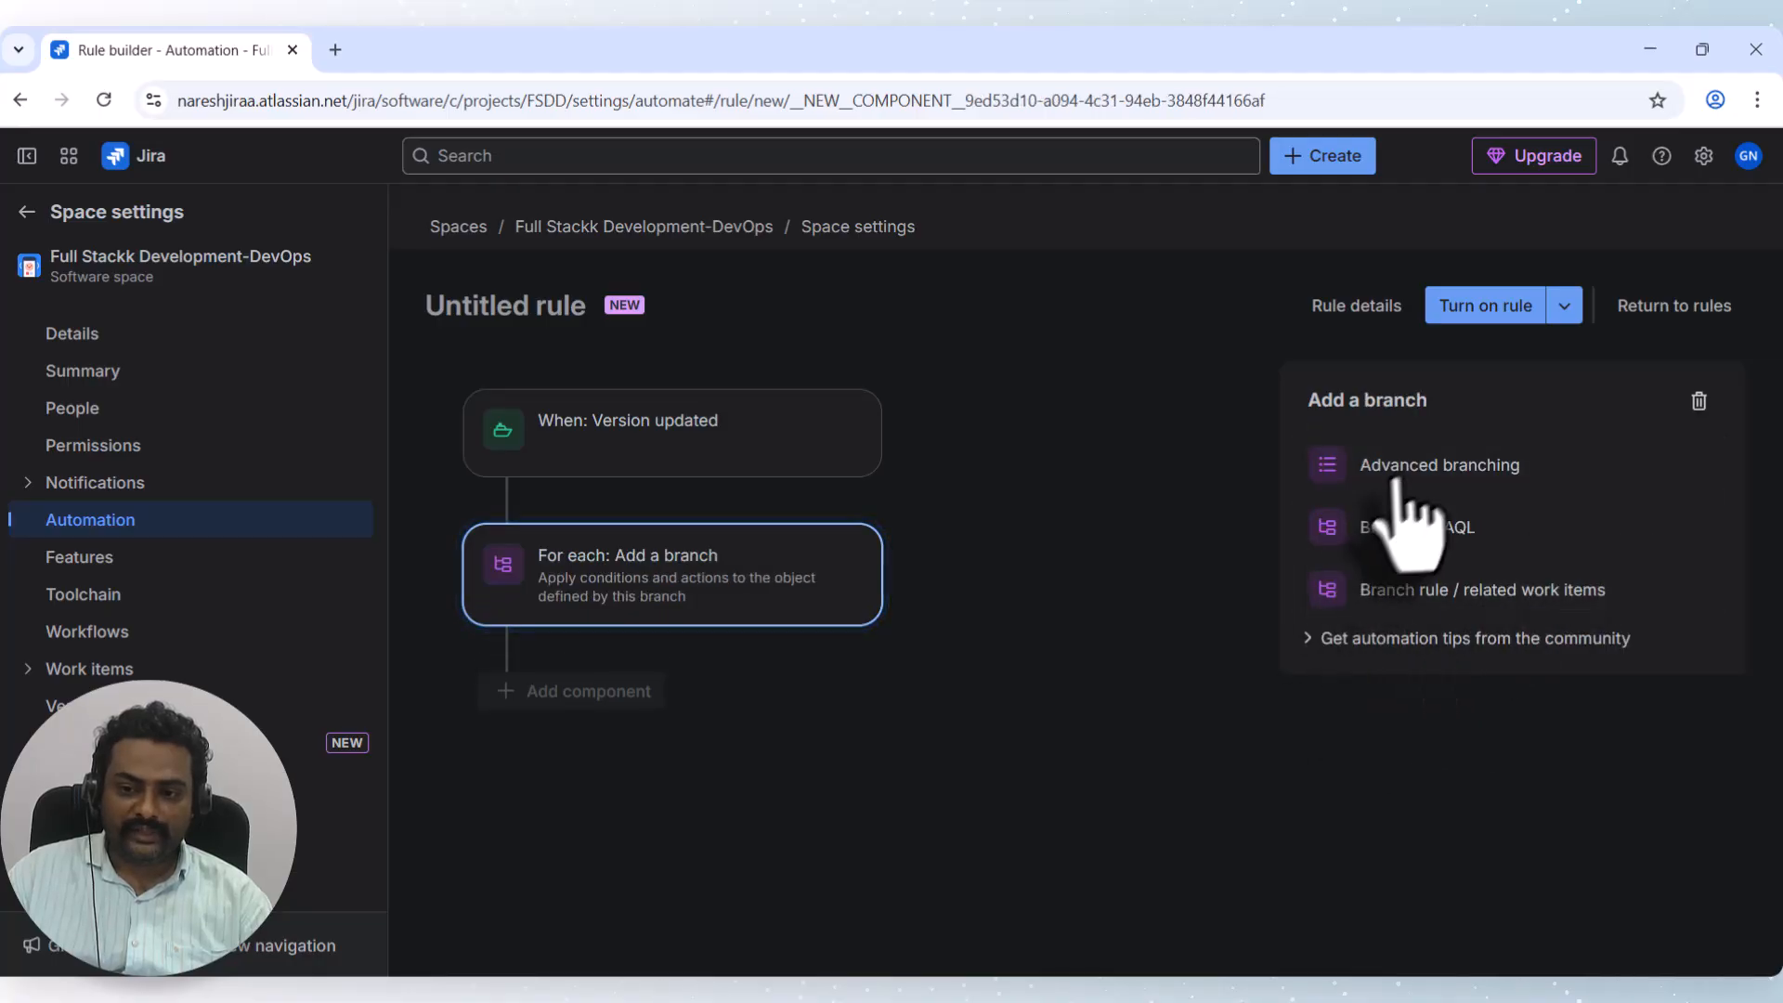
left_click(1439, 483)
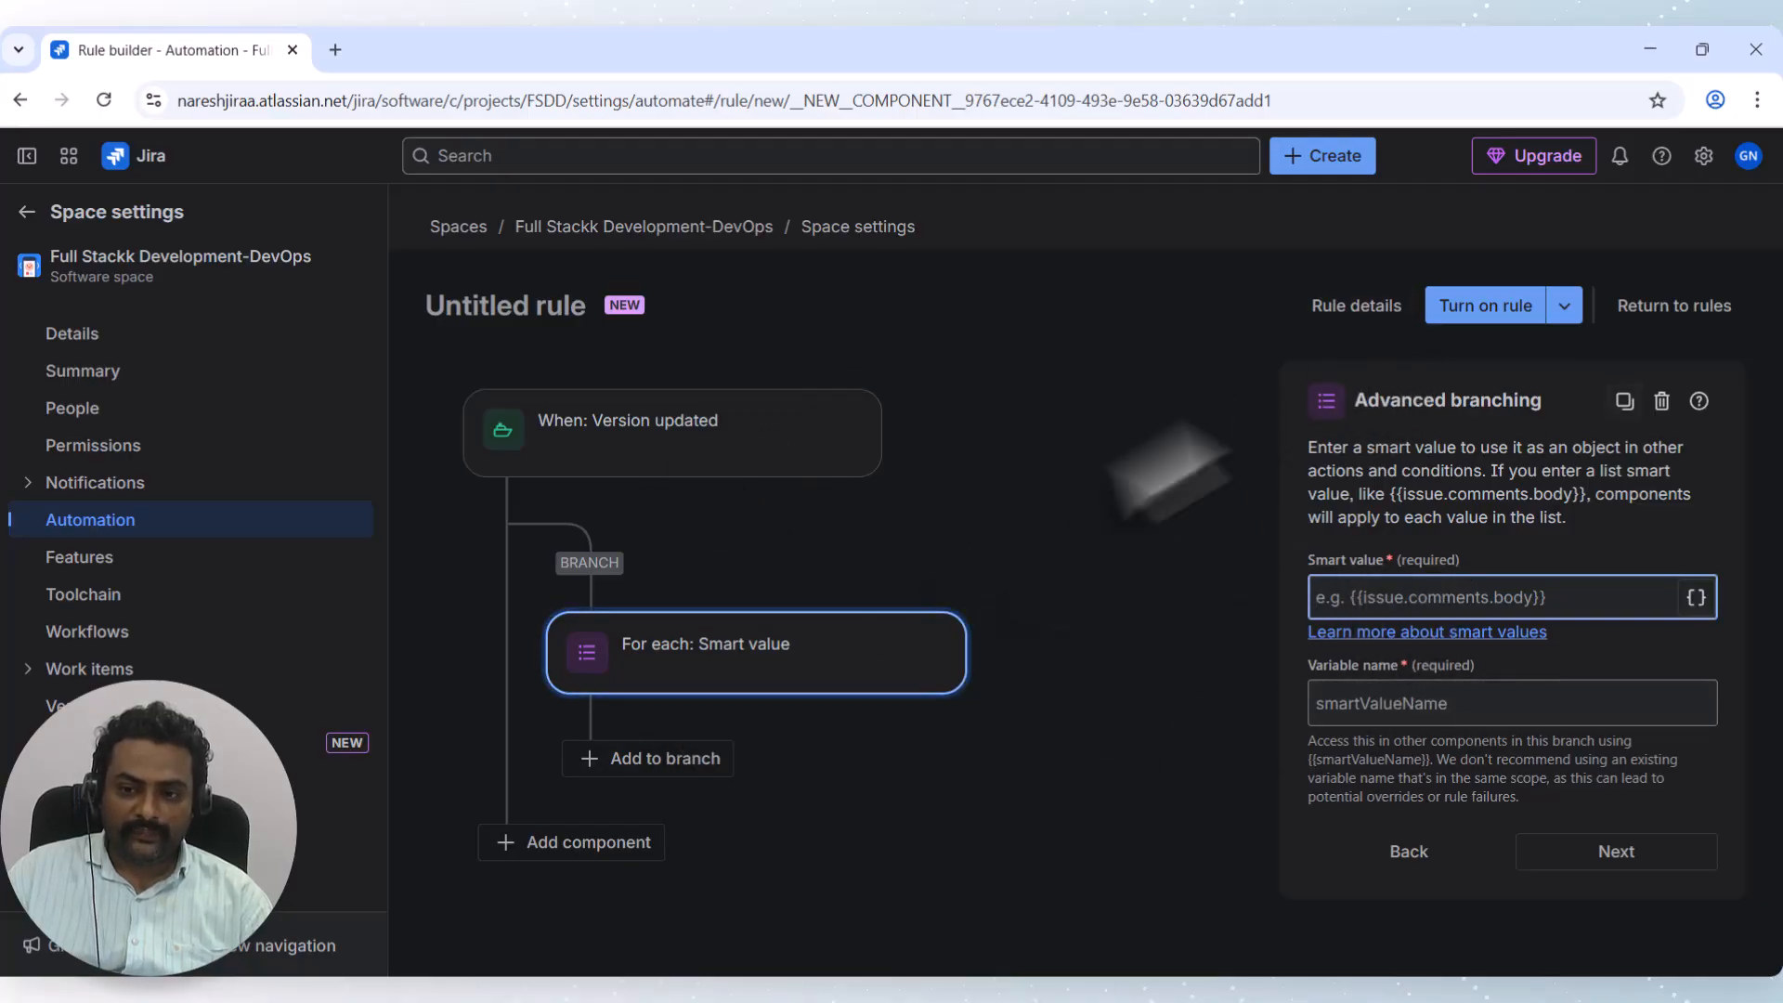
left_click(1661, 401)
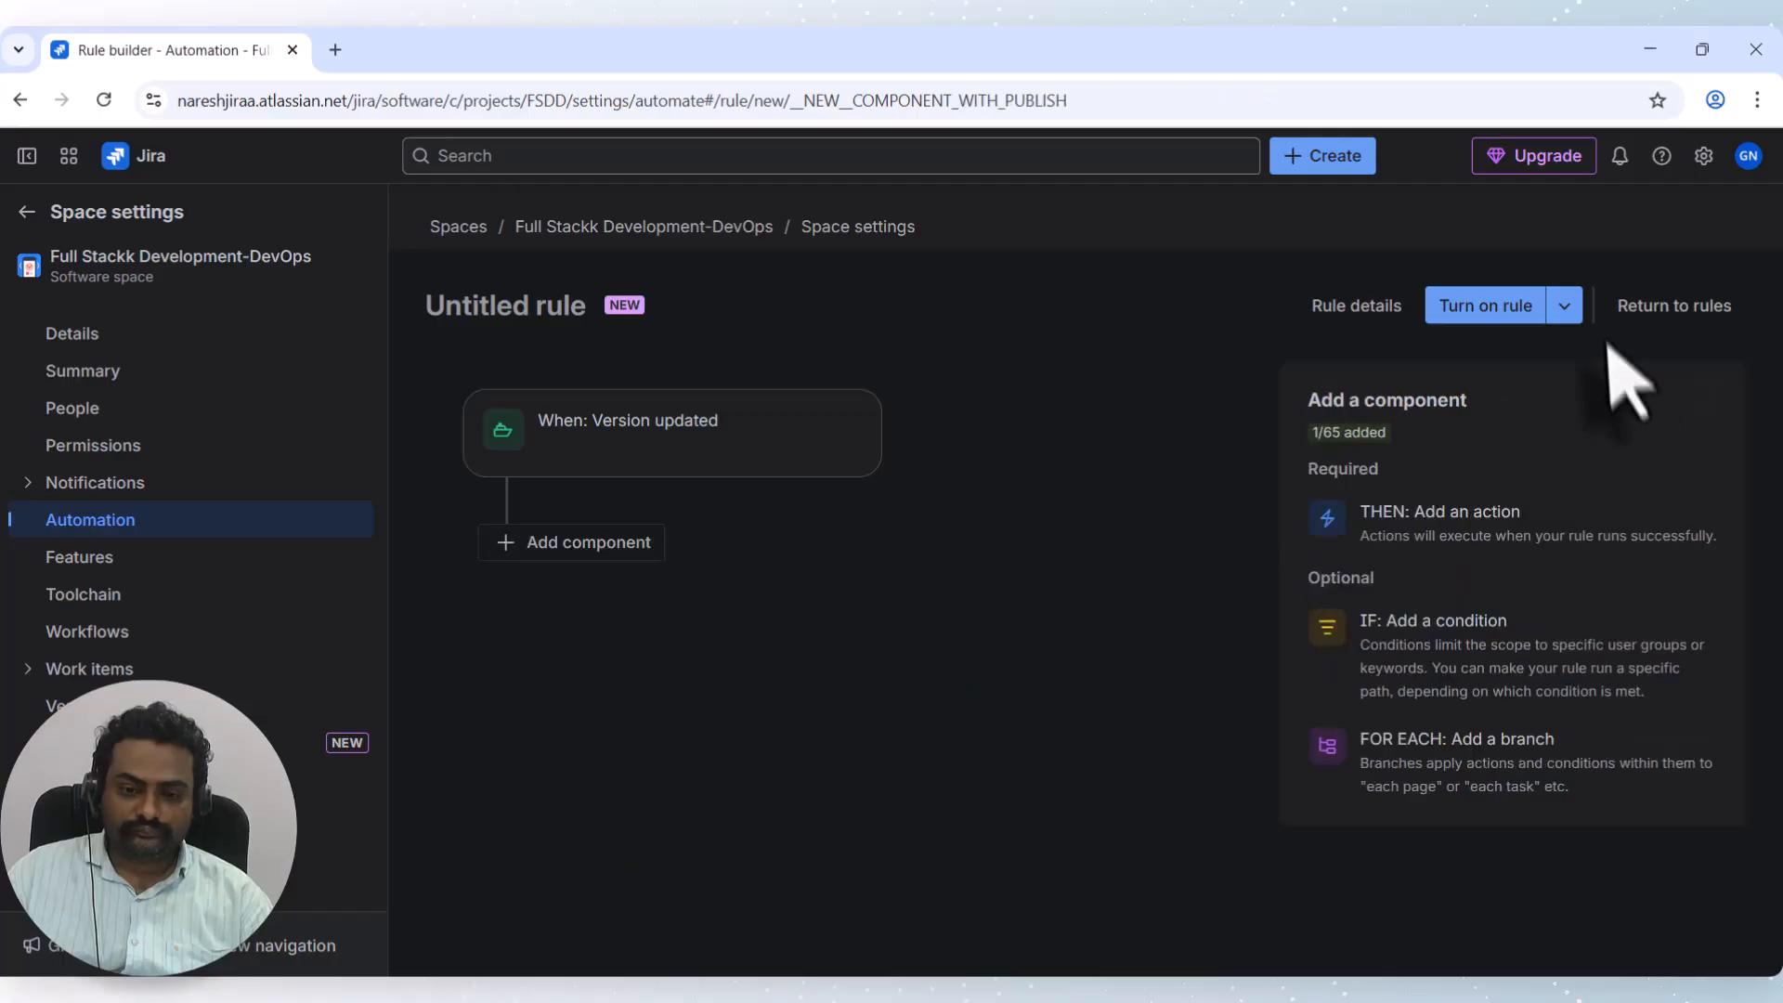
left_click(550, 544)
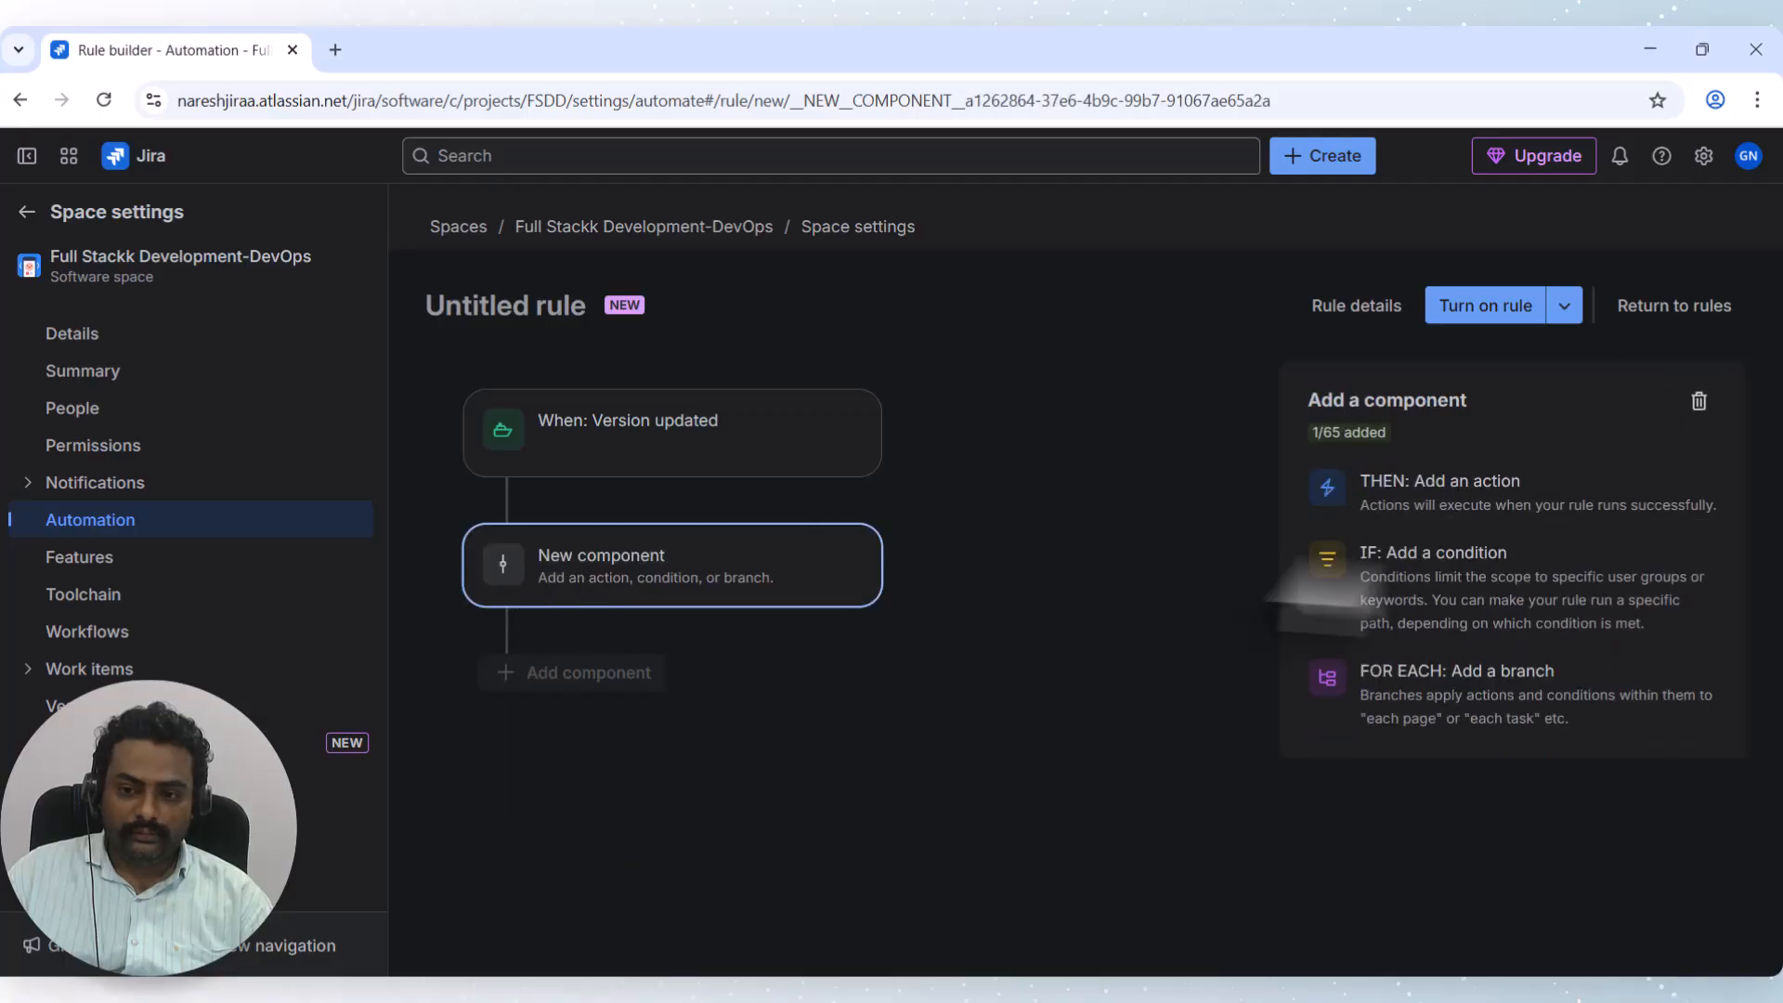
left_click(1497, 692)
left_click(1398, 522)
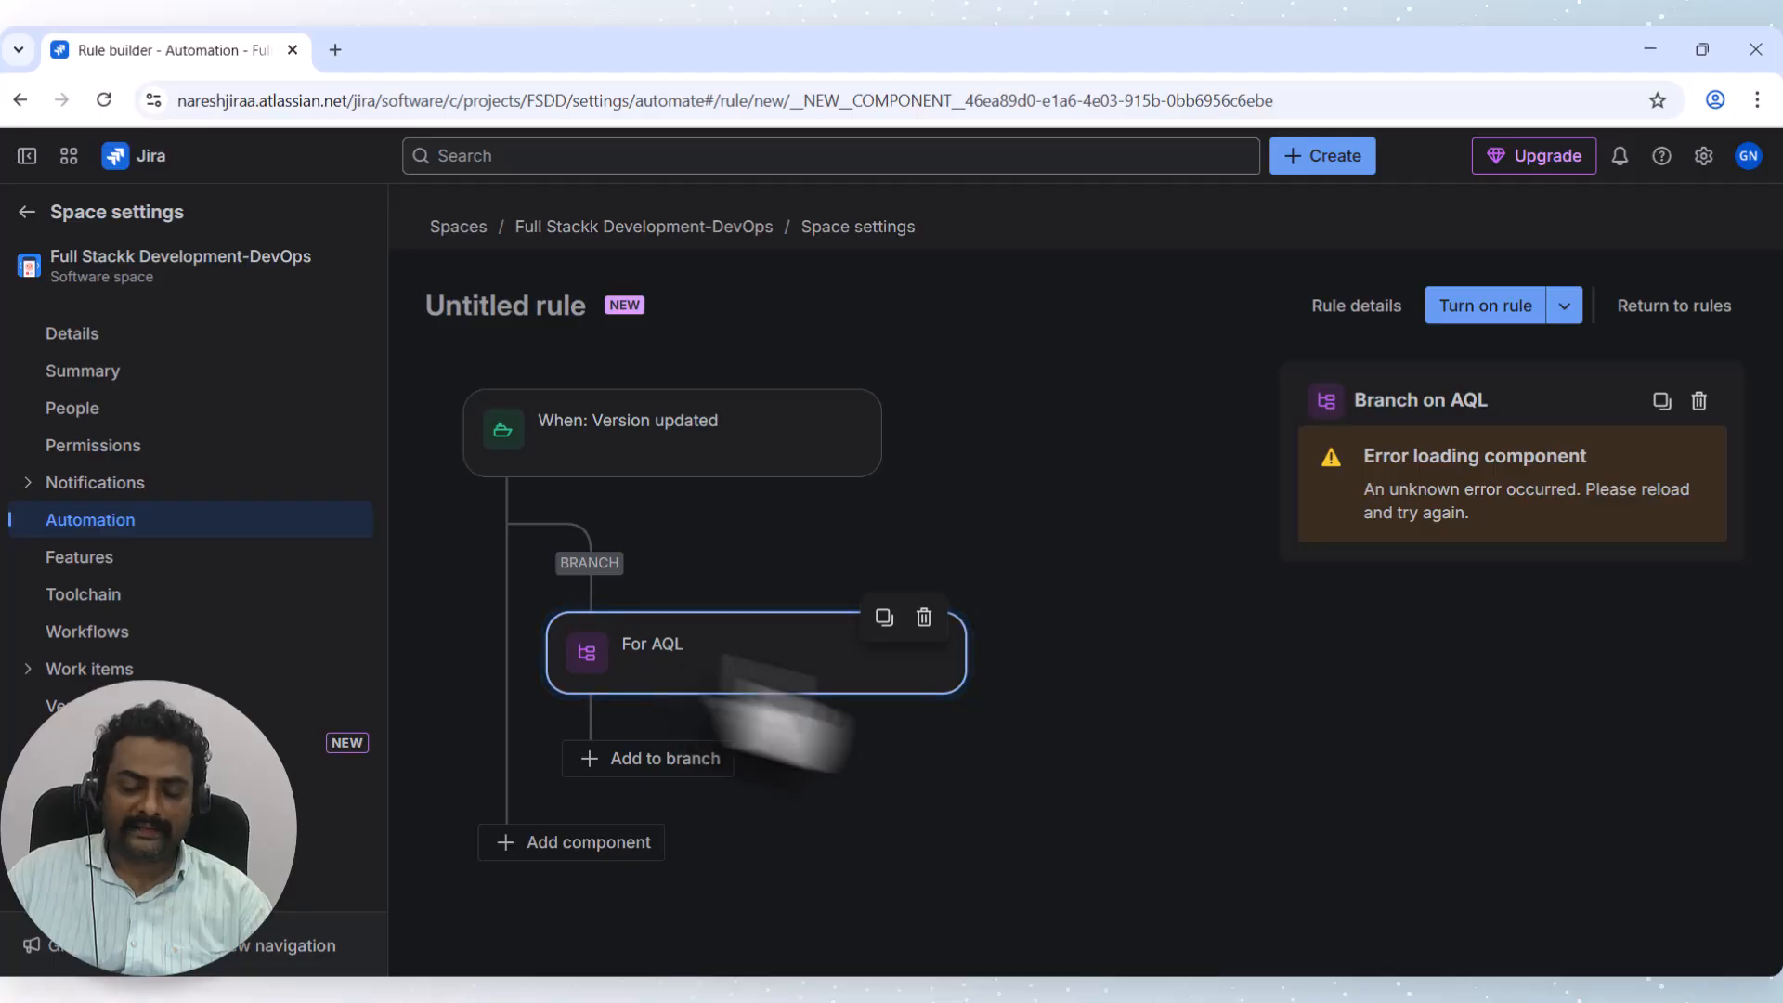
left_click(1696, 399)
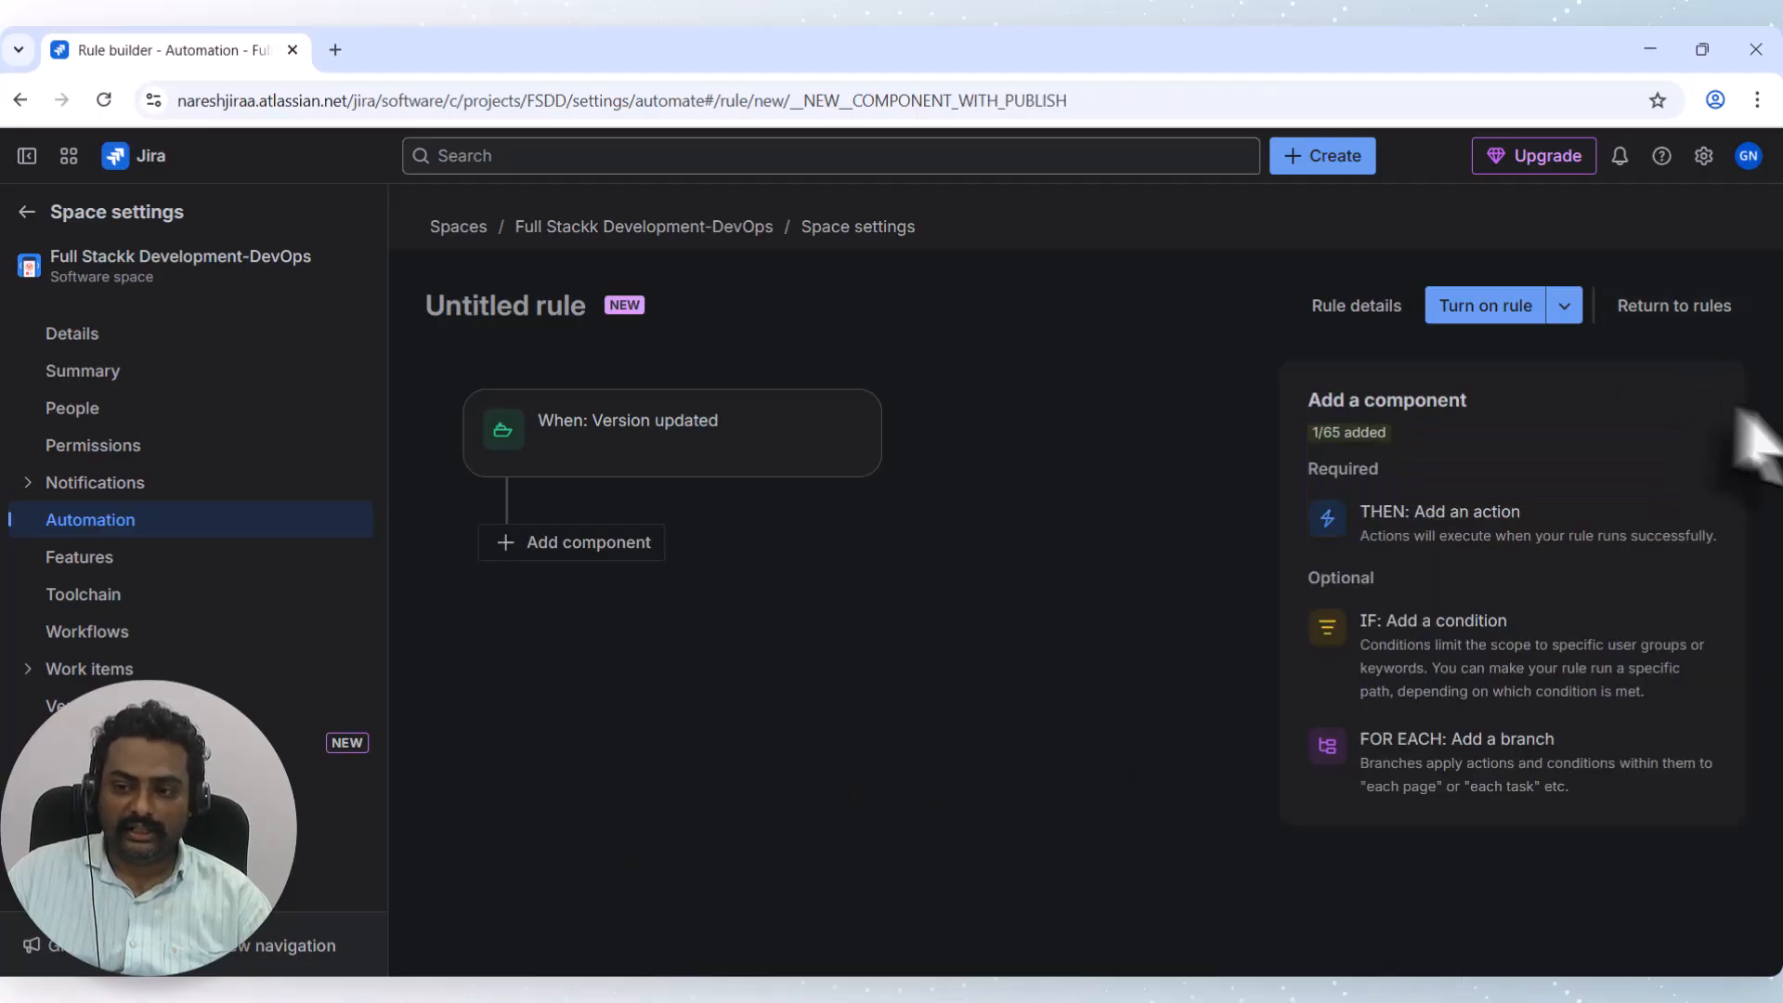
Add a related work items branch set to Parent, then leave the rule builder.
left_click(1504, 760)
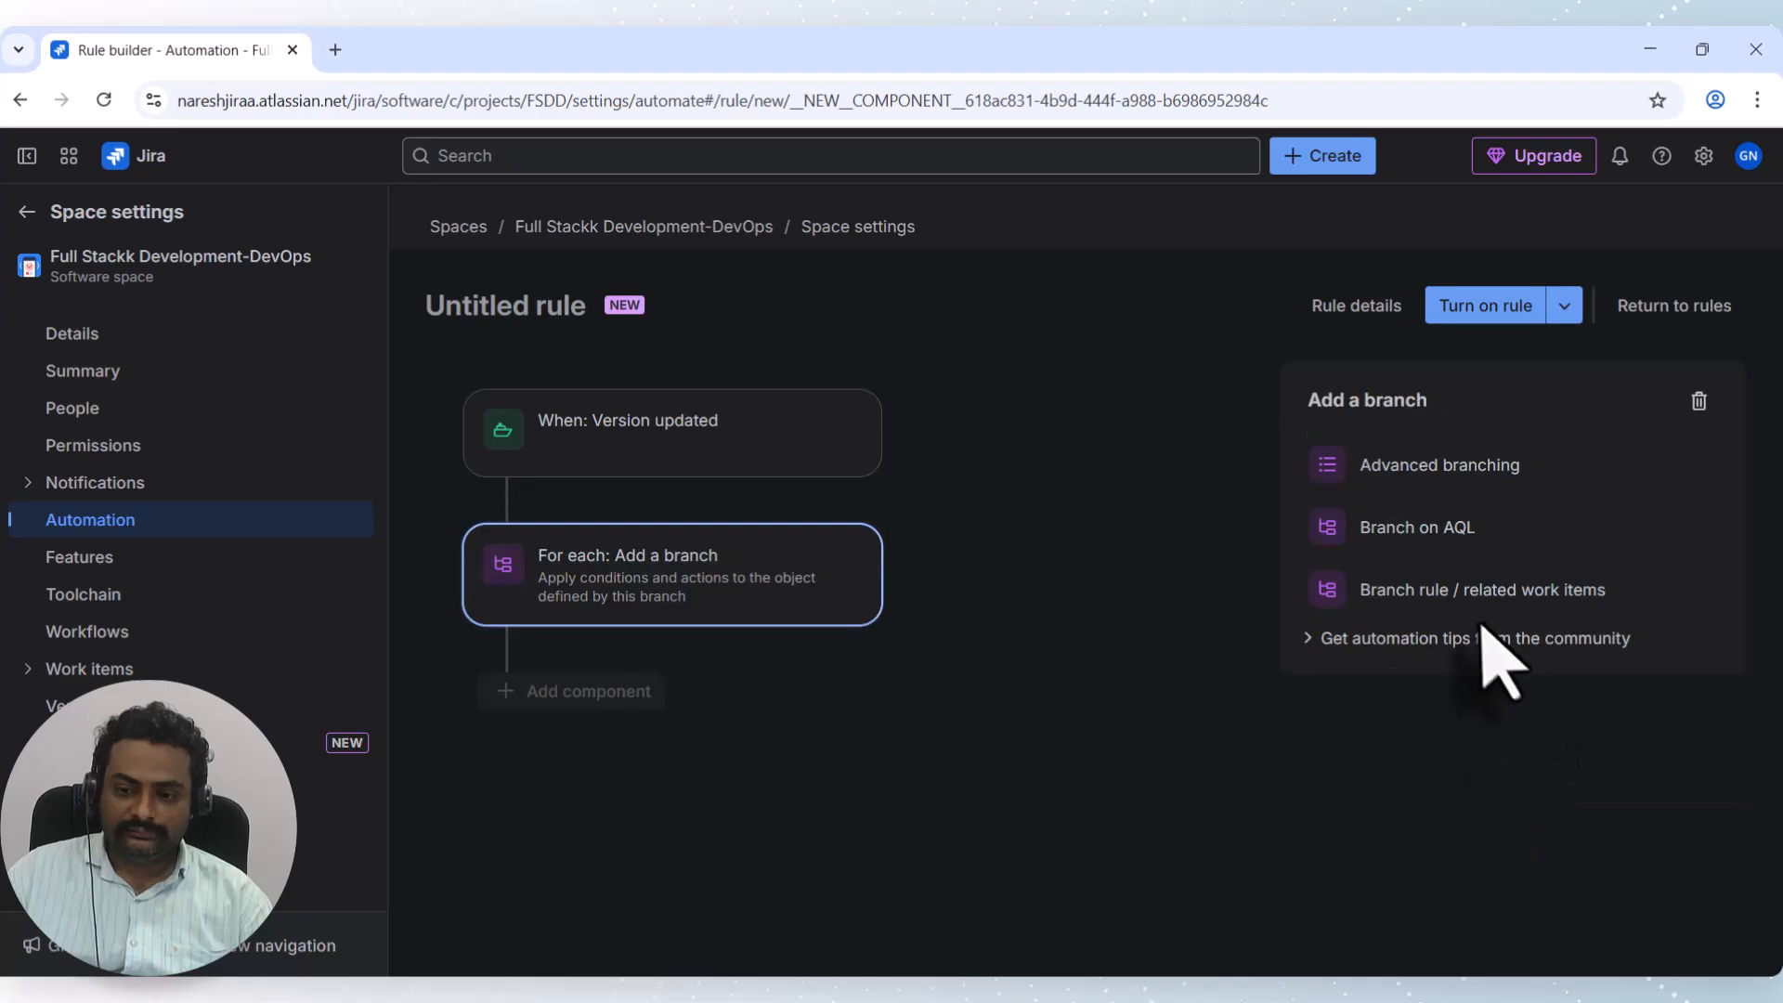
left_click(1459, 604)
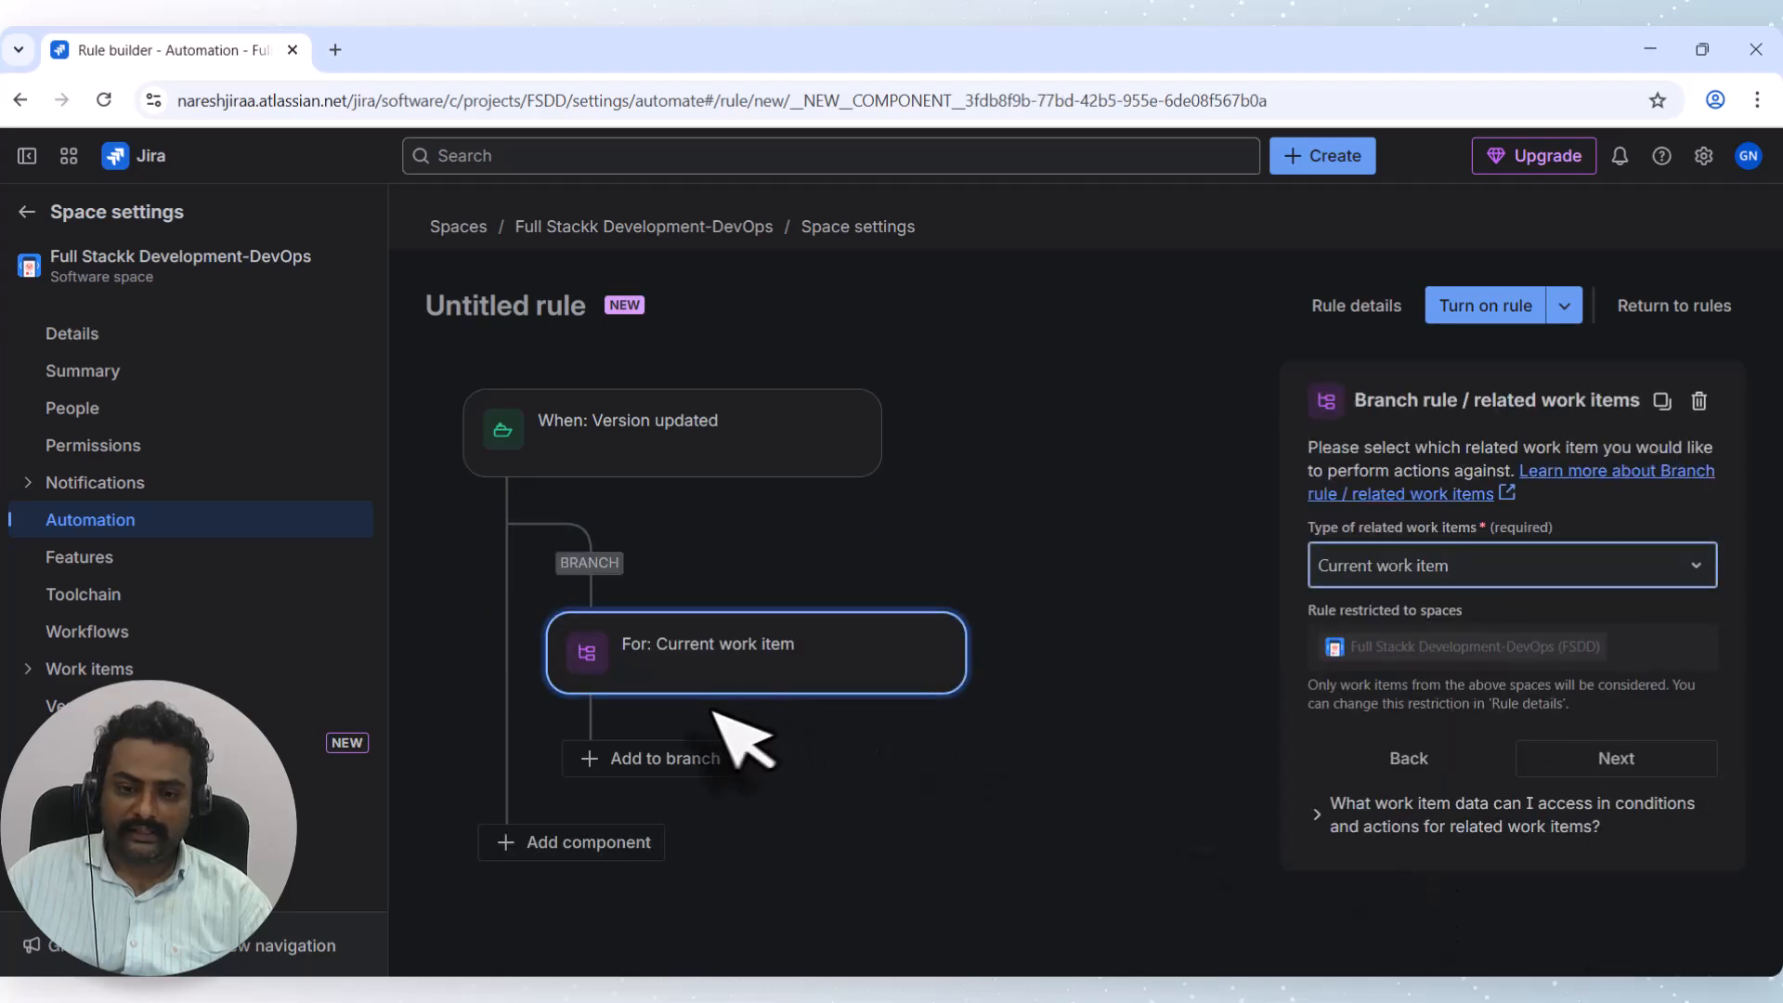
left_click(1438, 567)
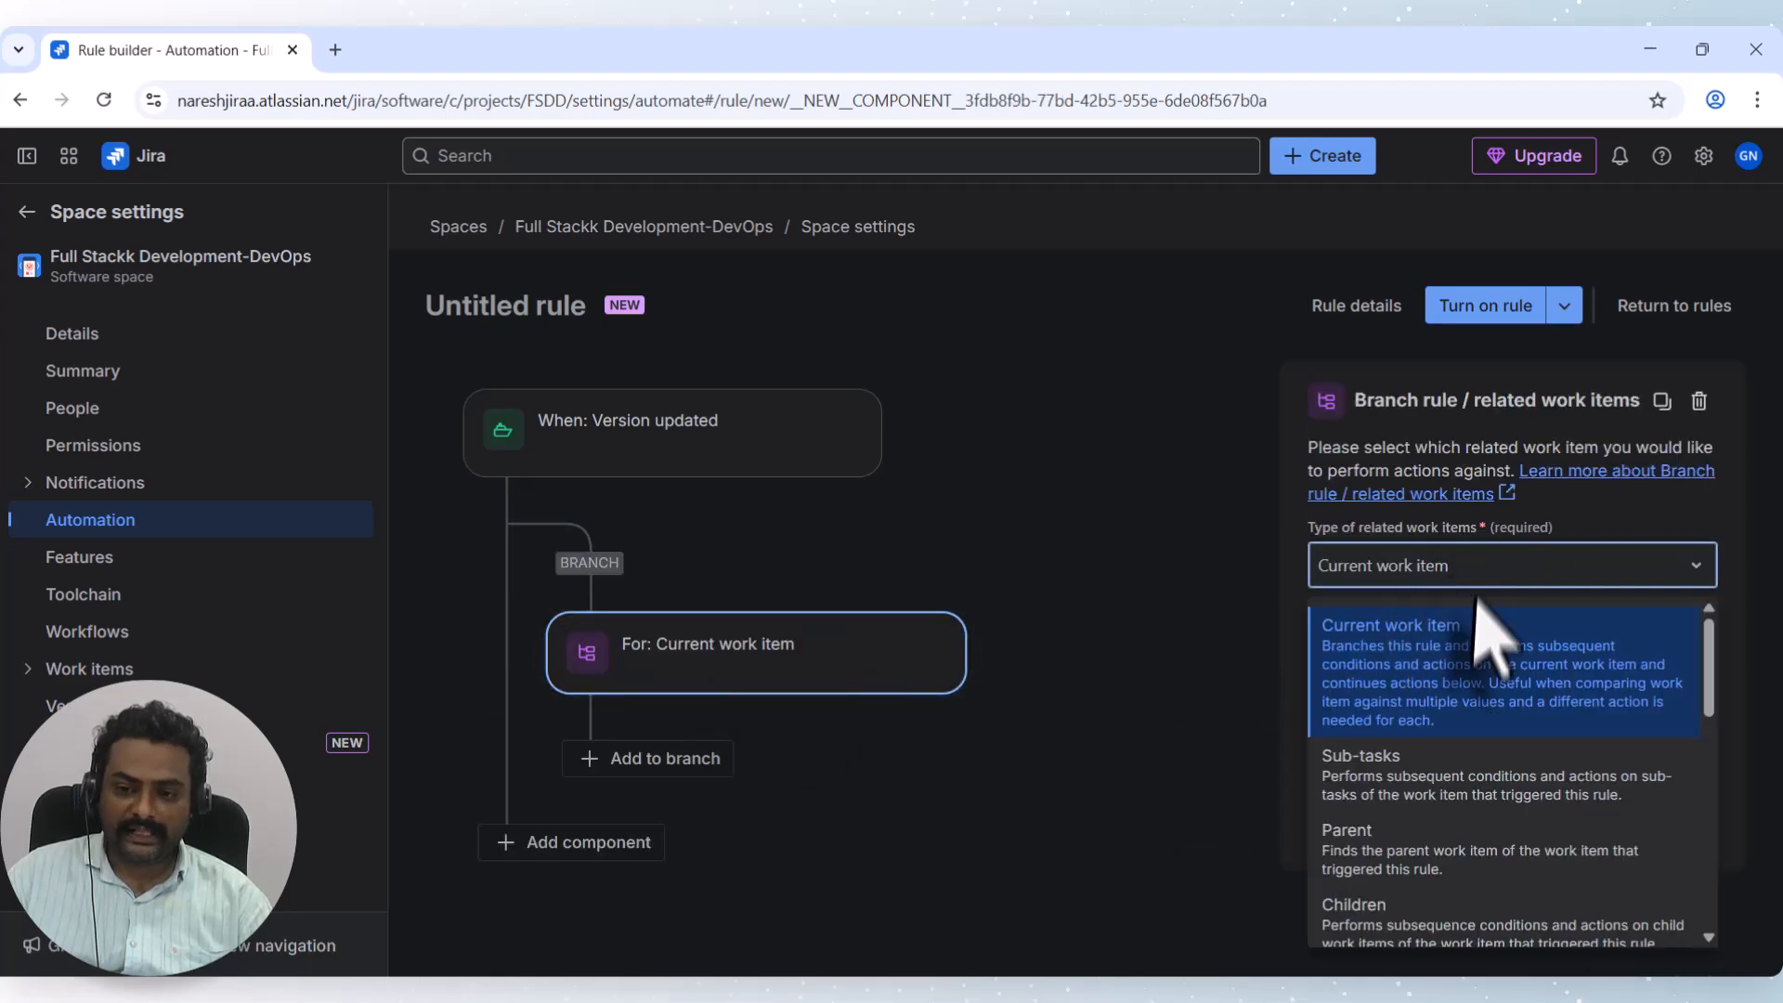
scroll(1451, 841, "down", 2)
left_click(1402, 715)
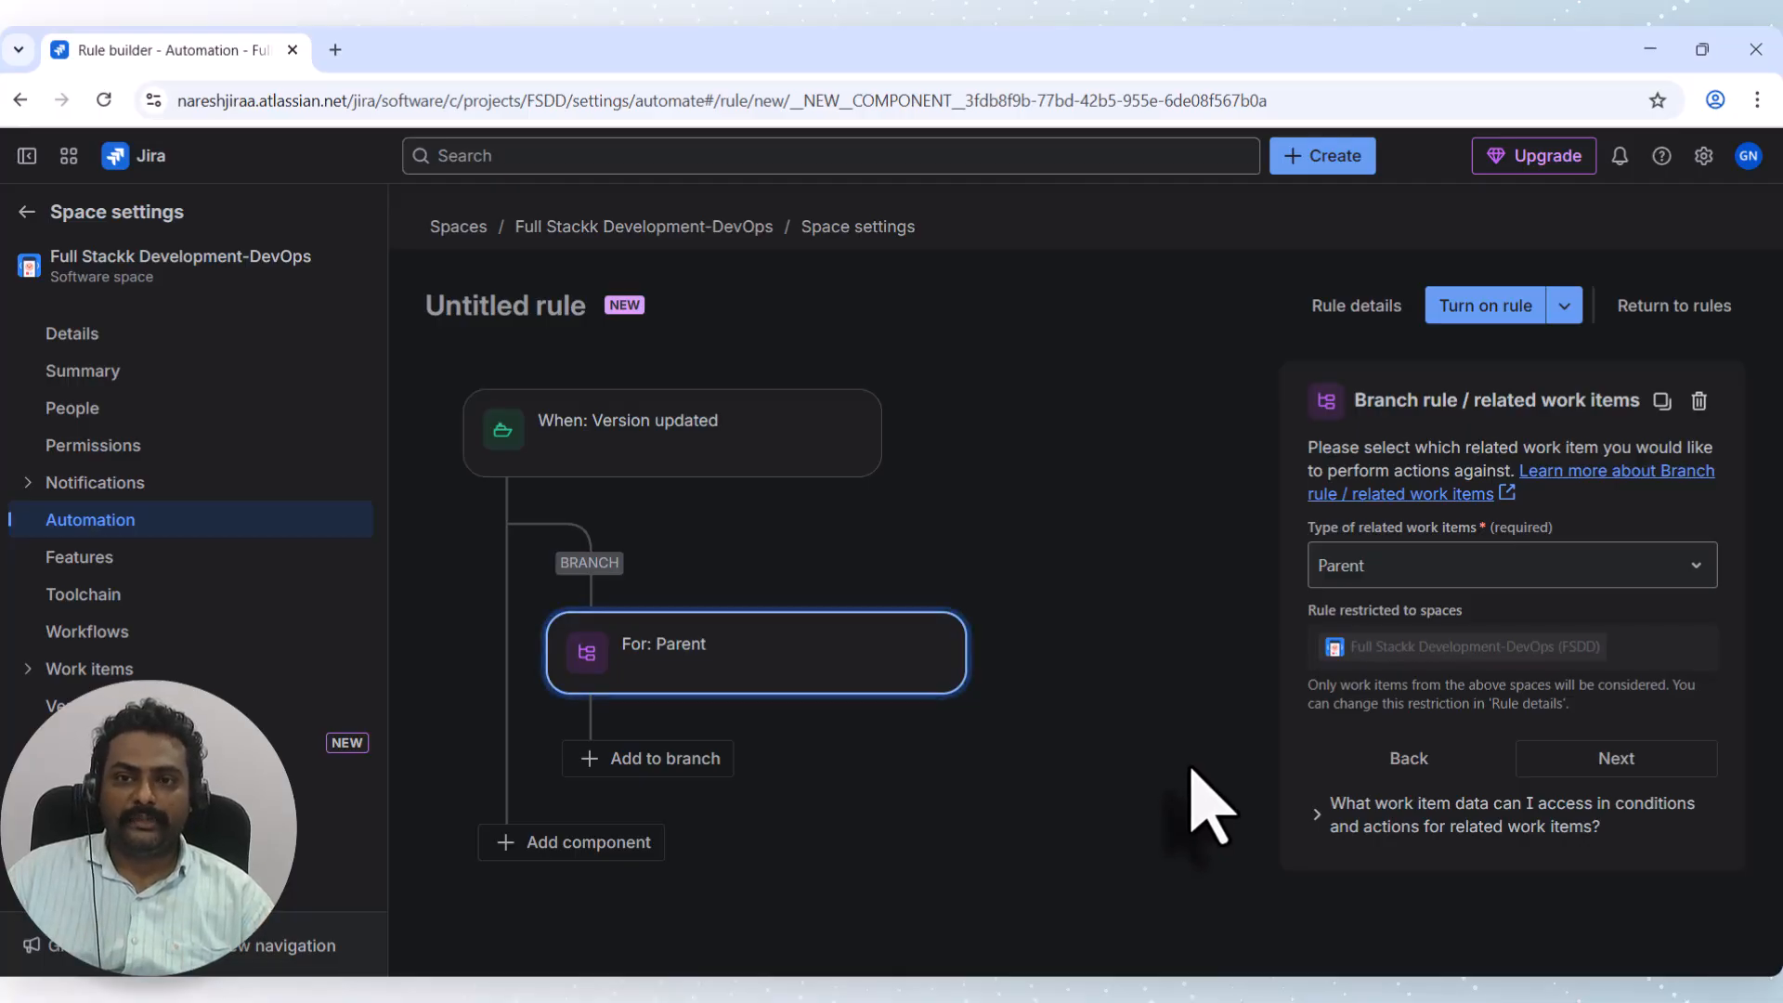
left_click(1671, 305)
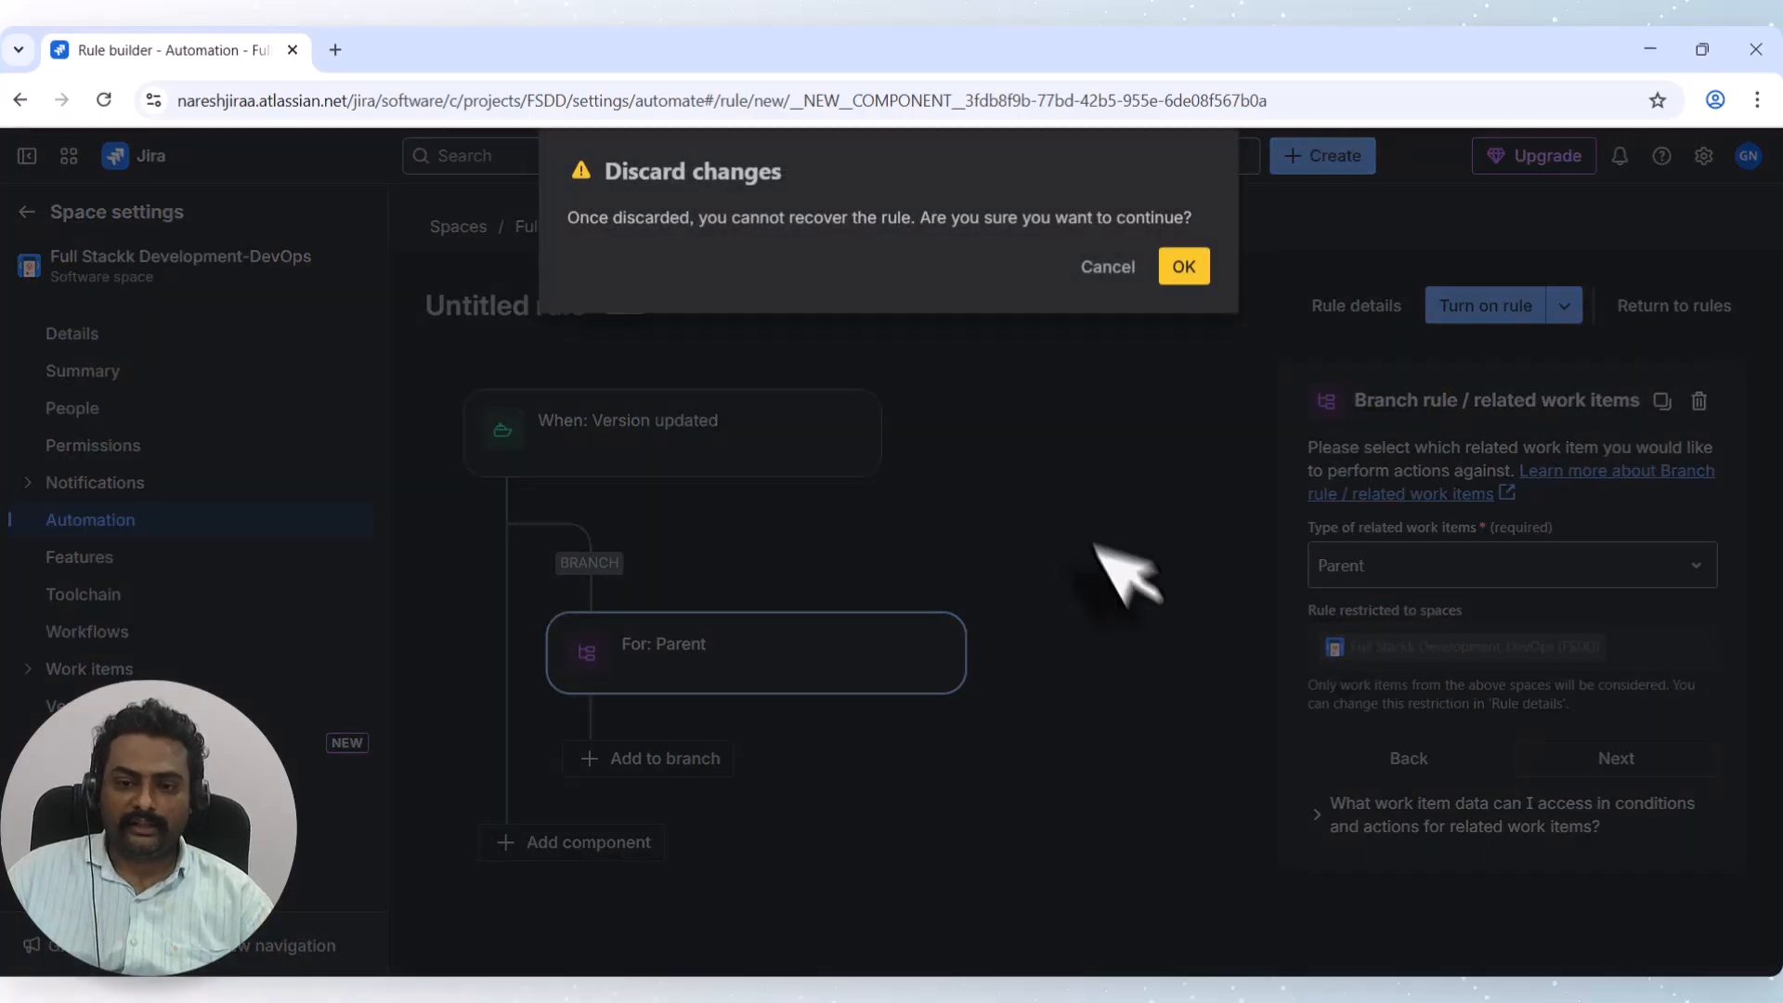
Discard the untitled draft and open the 'When all child work items are completed' rule's trigger.
left_click(1184, 268)
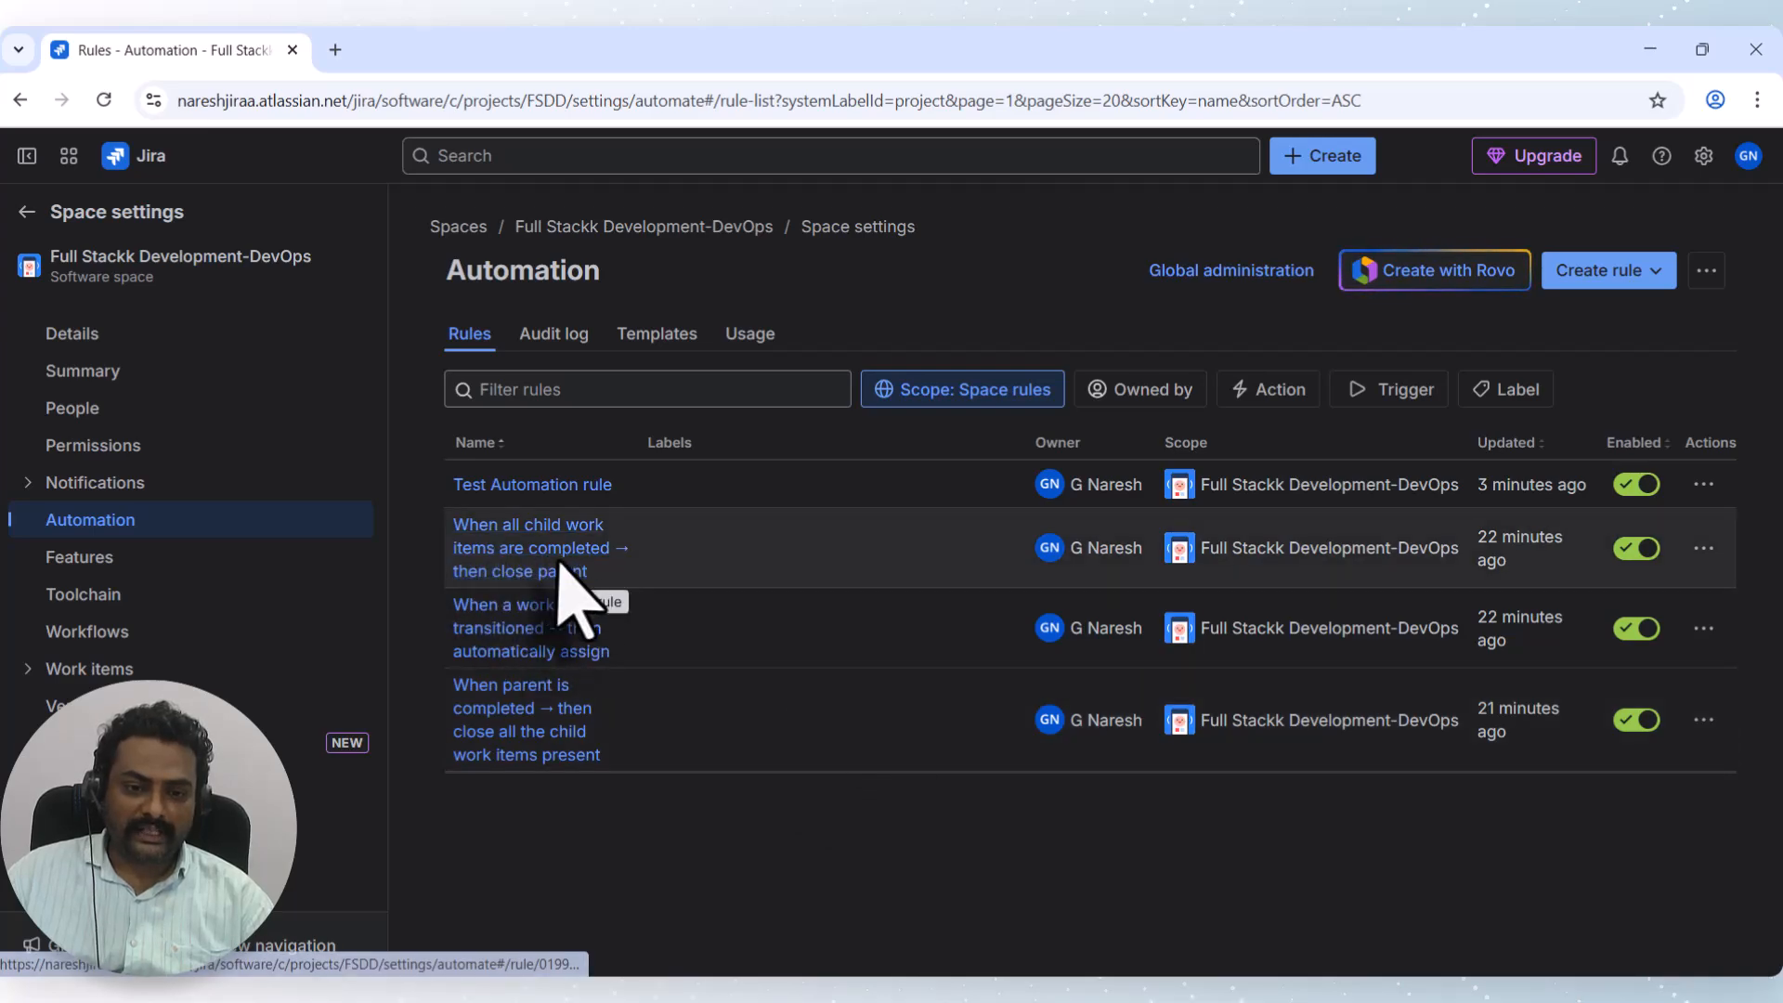
left_click(562, 573)
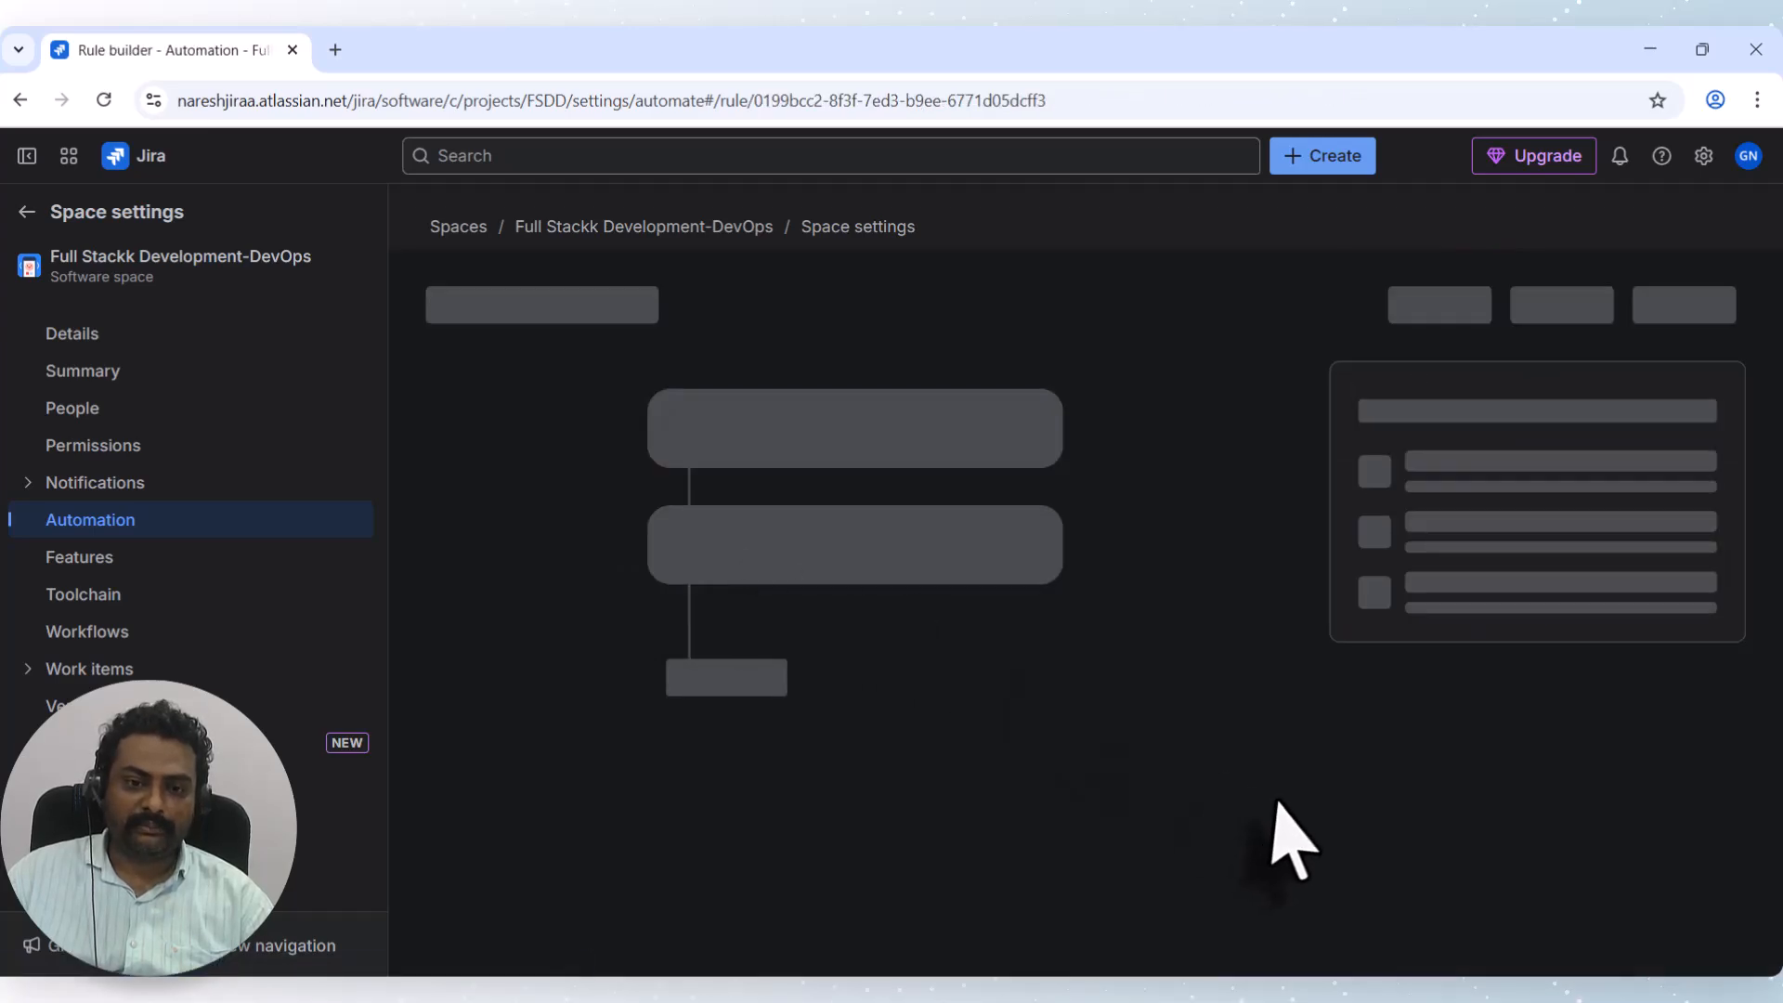
left_click(734, 496)
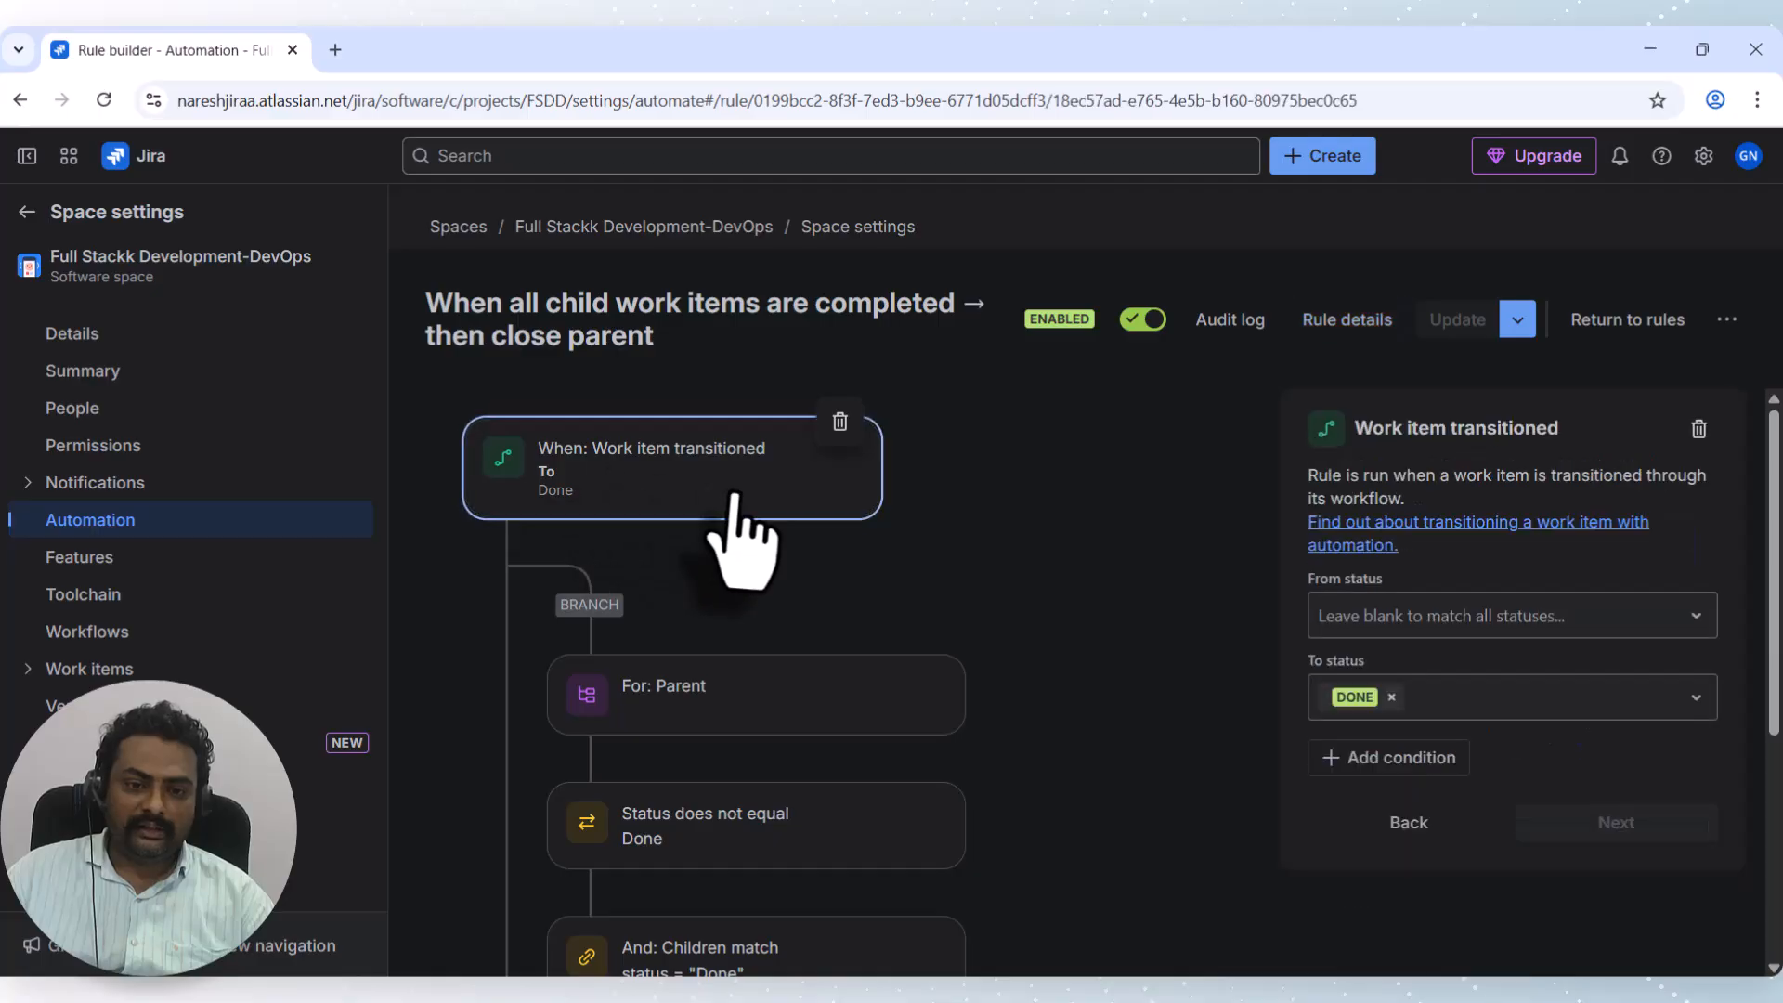
scroll(631, 543, "down", 1)
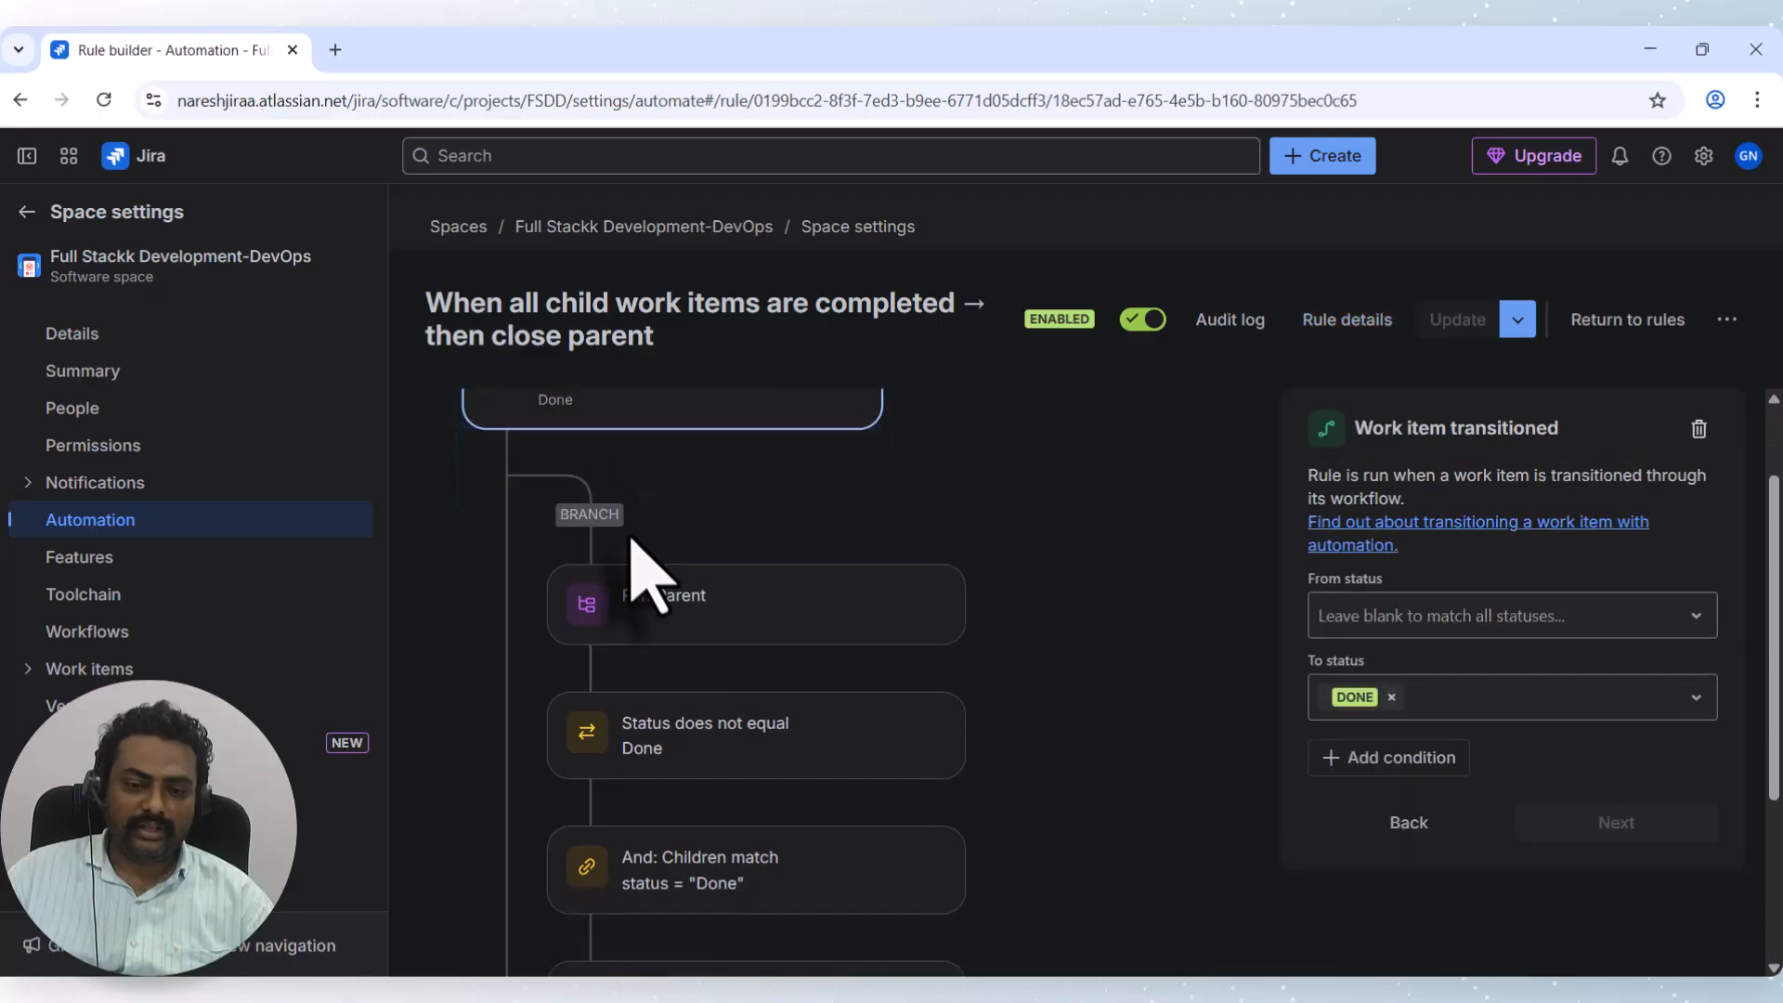
scroll(650, 529, "down", 2)
Inspect the For: Parent branch, Status not Done and Children match conditions, and Done transition.
left_click(707, 472)
left_click(761, 594)
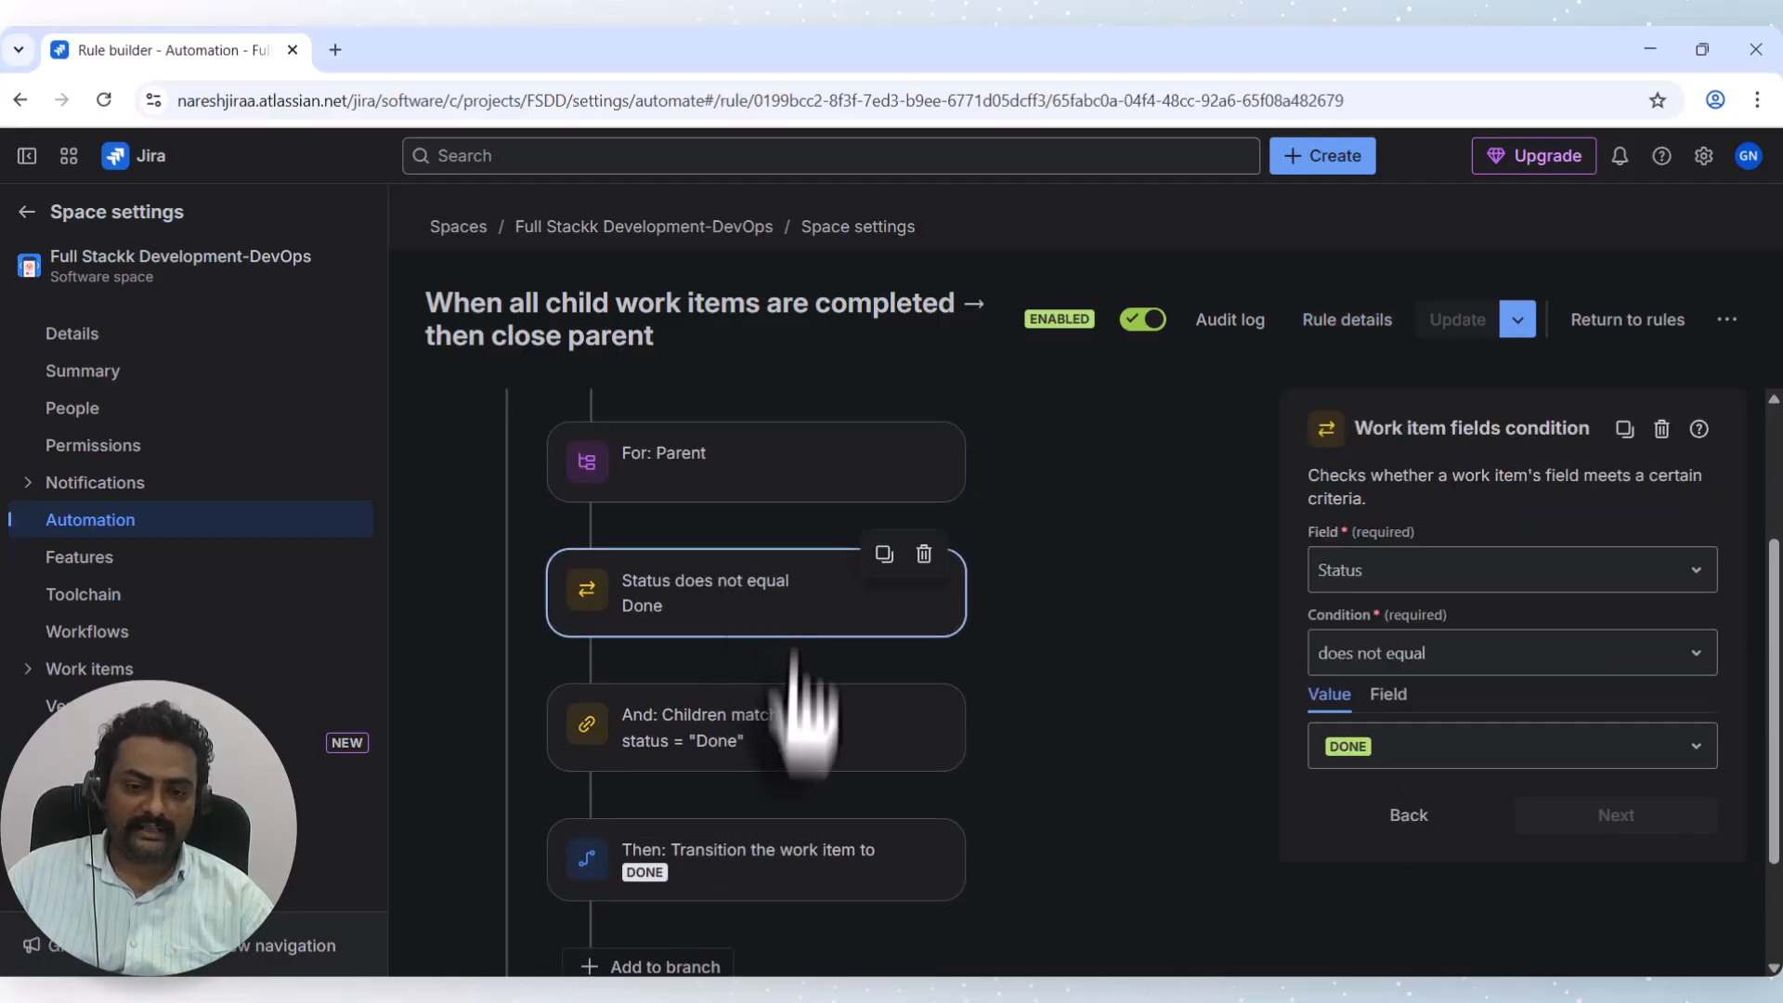
left_click(729, 738)
scroll(729, 743, "down", 1)
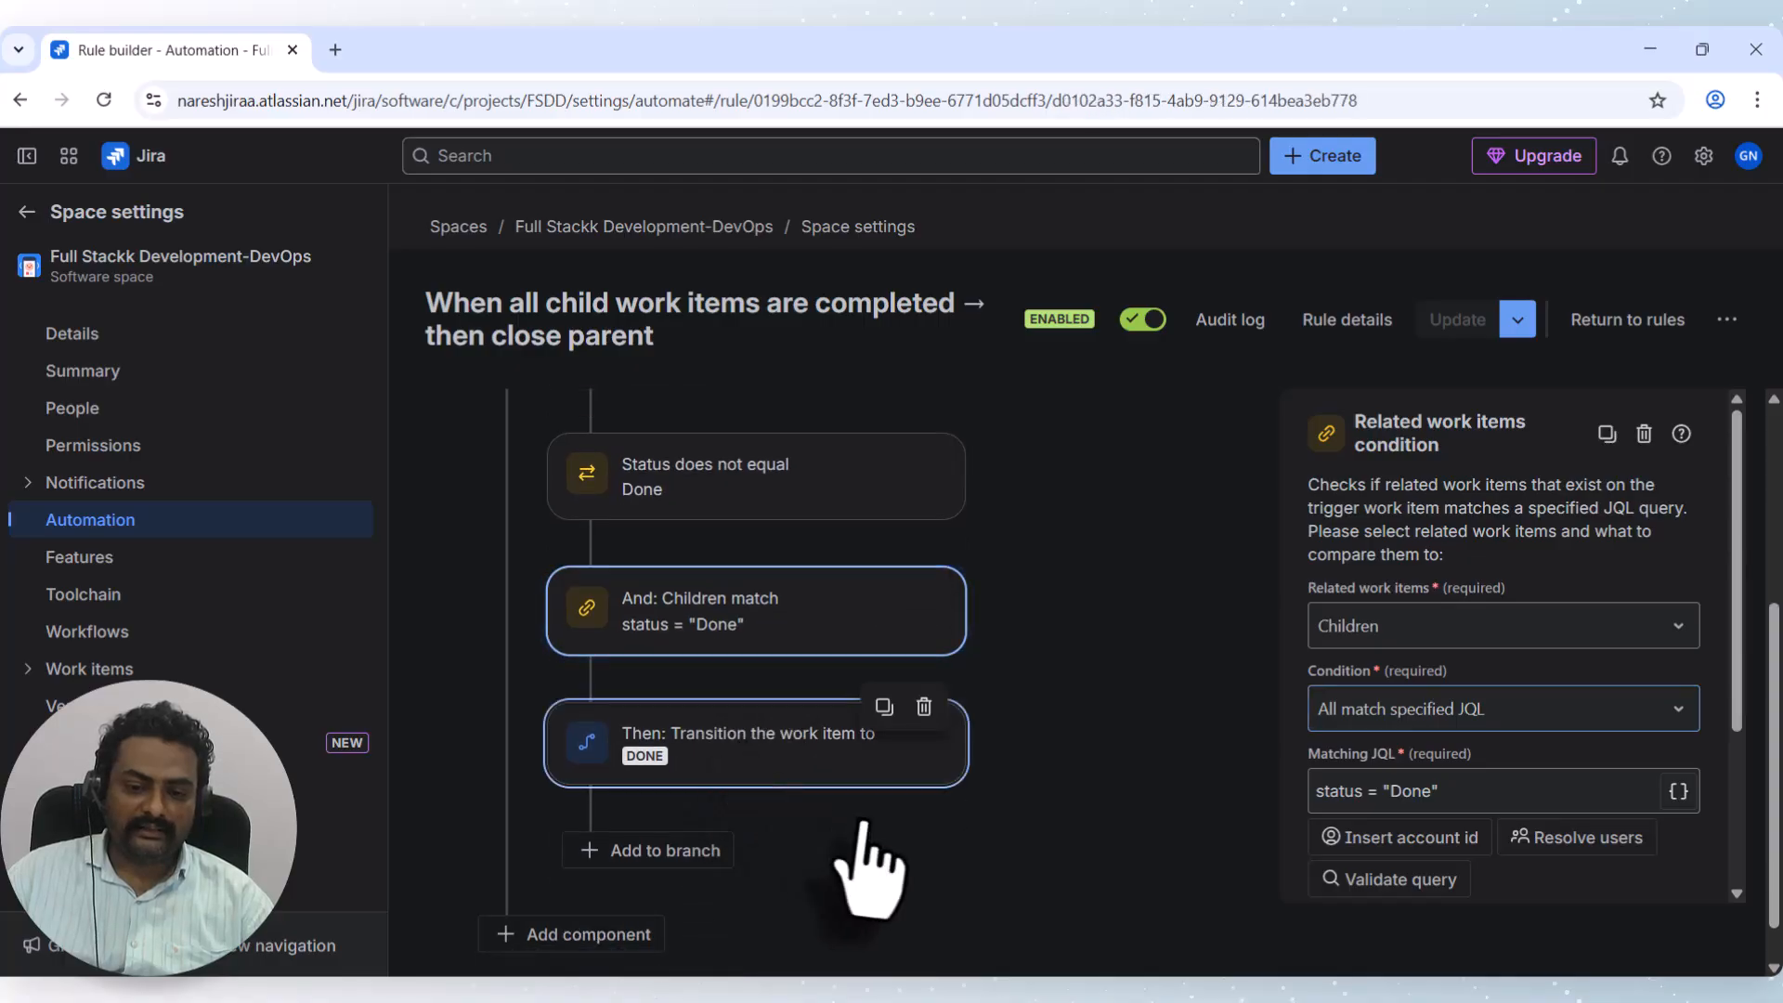
left_click(738, 752)
scroll(754, 754, "up", 3)
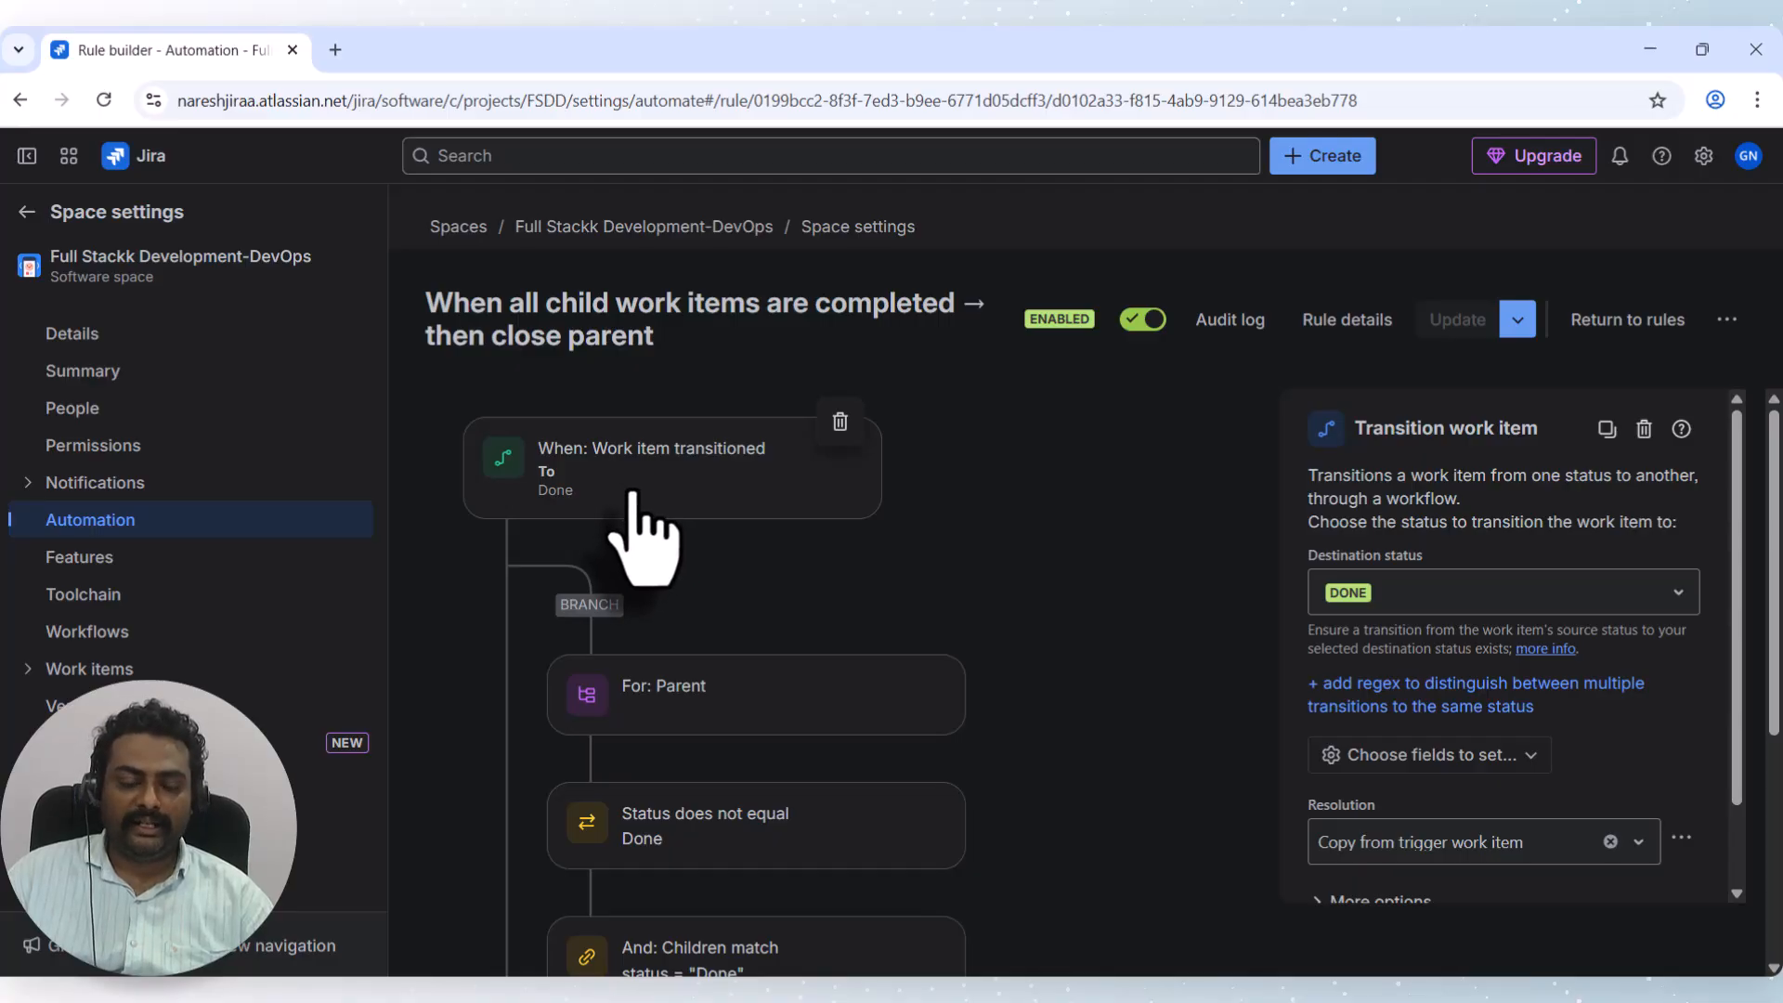
scroll(756, 716, "down", 4)
scroll(743, 650, "up", 2)
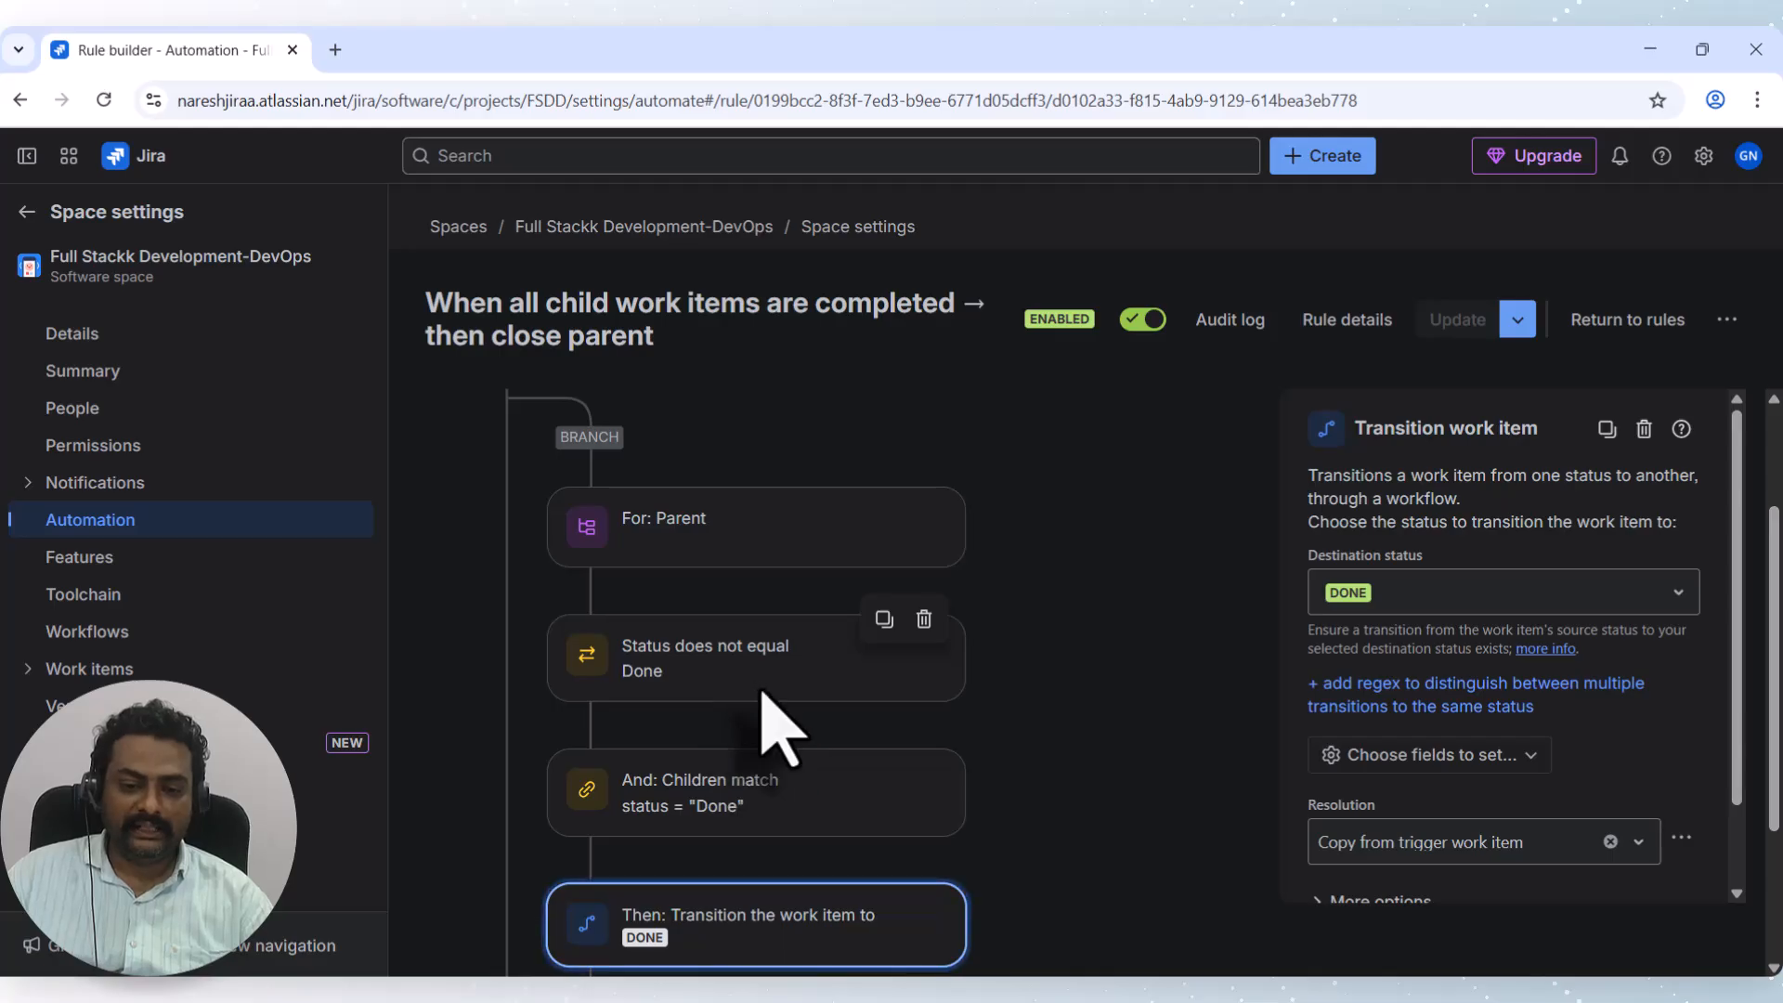
scroll(776, 728, "down", 2)
Recheck the Children match condition and transition action, then return to the rules list.
left_click(743, 599)
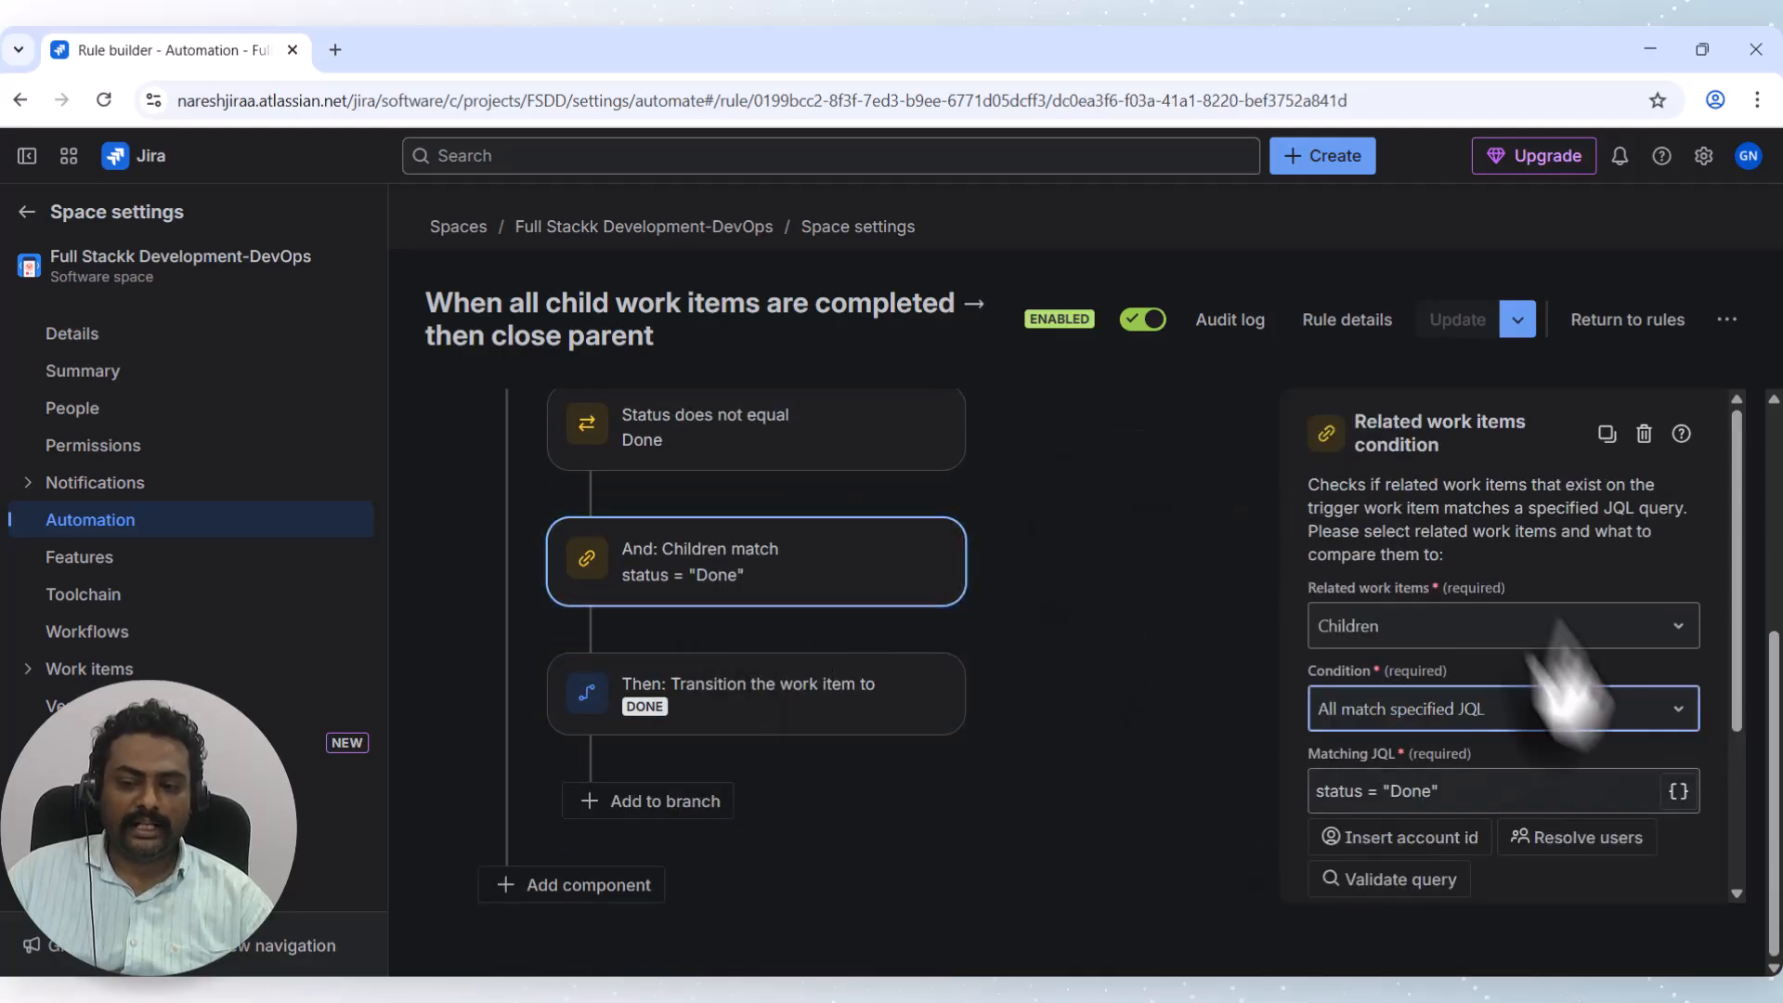
left_click(650, 719)
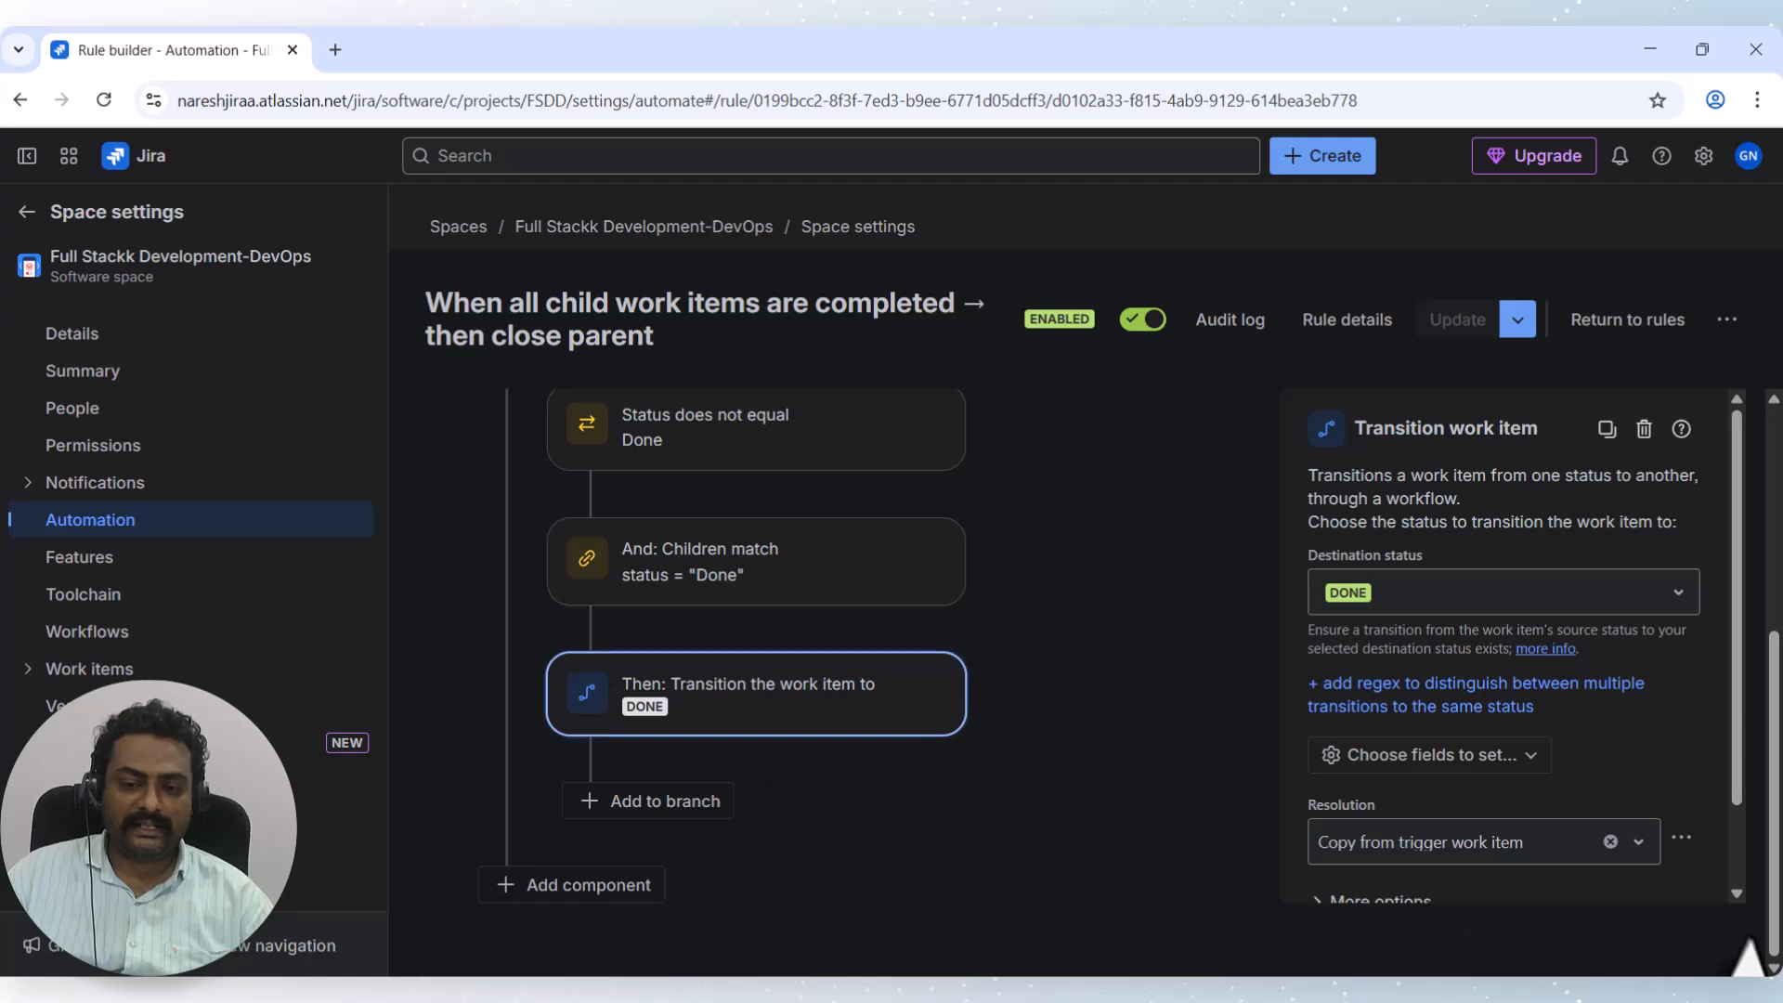
scroll(789, 733, "up", 3)
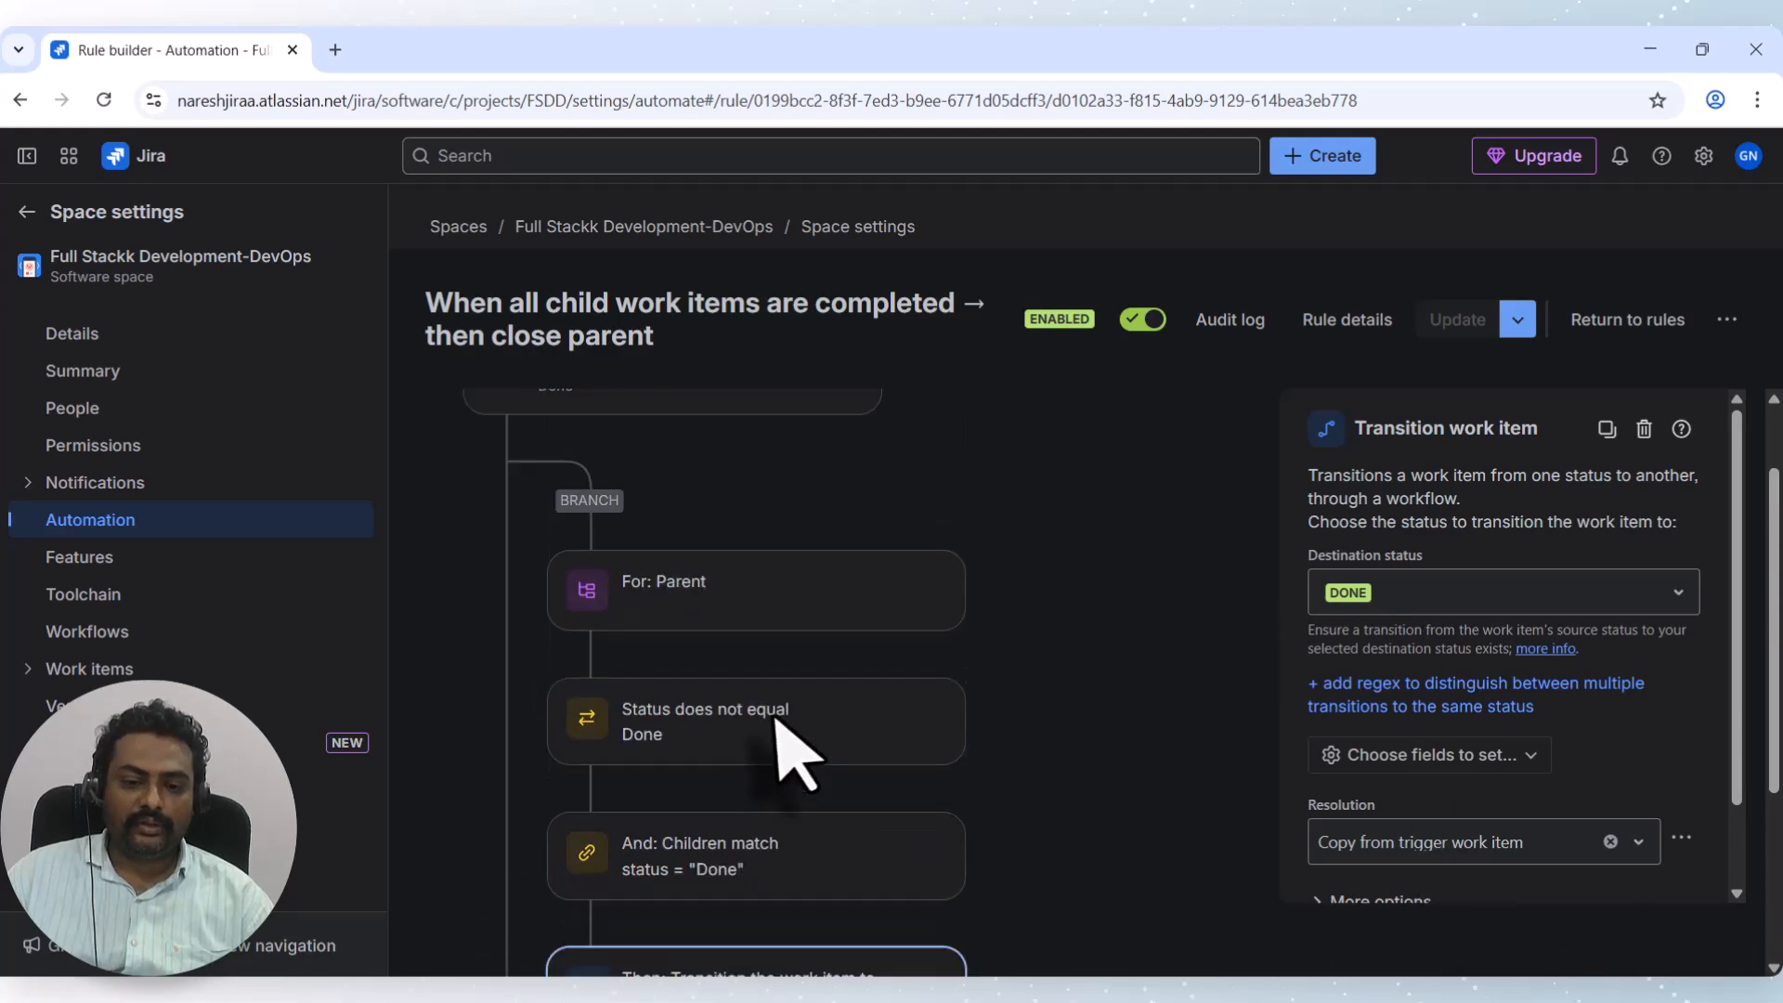
scroll(724, 720, "up", 1)
scroll(840, 697, "down", 5)
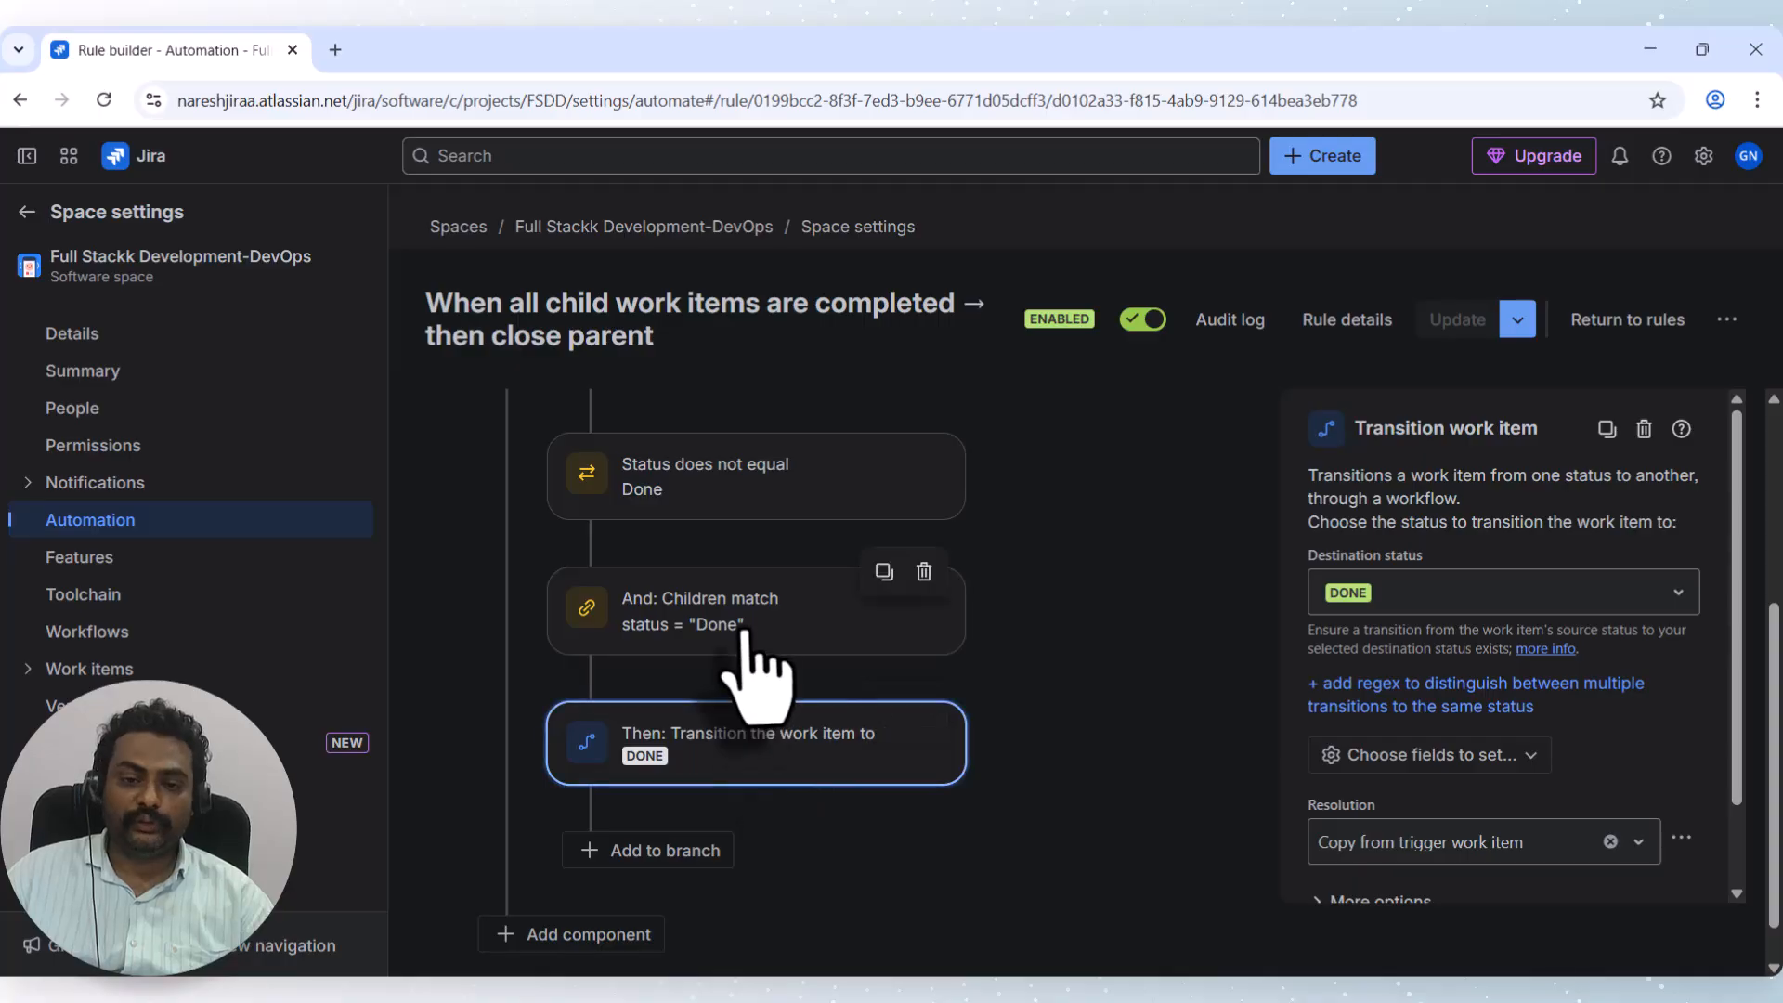
scroll(724, 594, "up", 4)
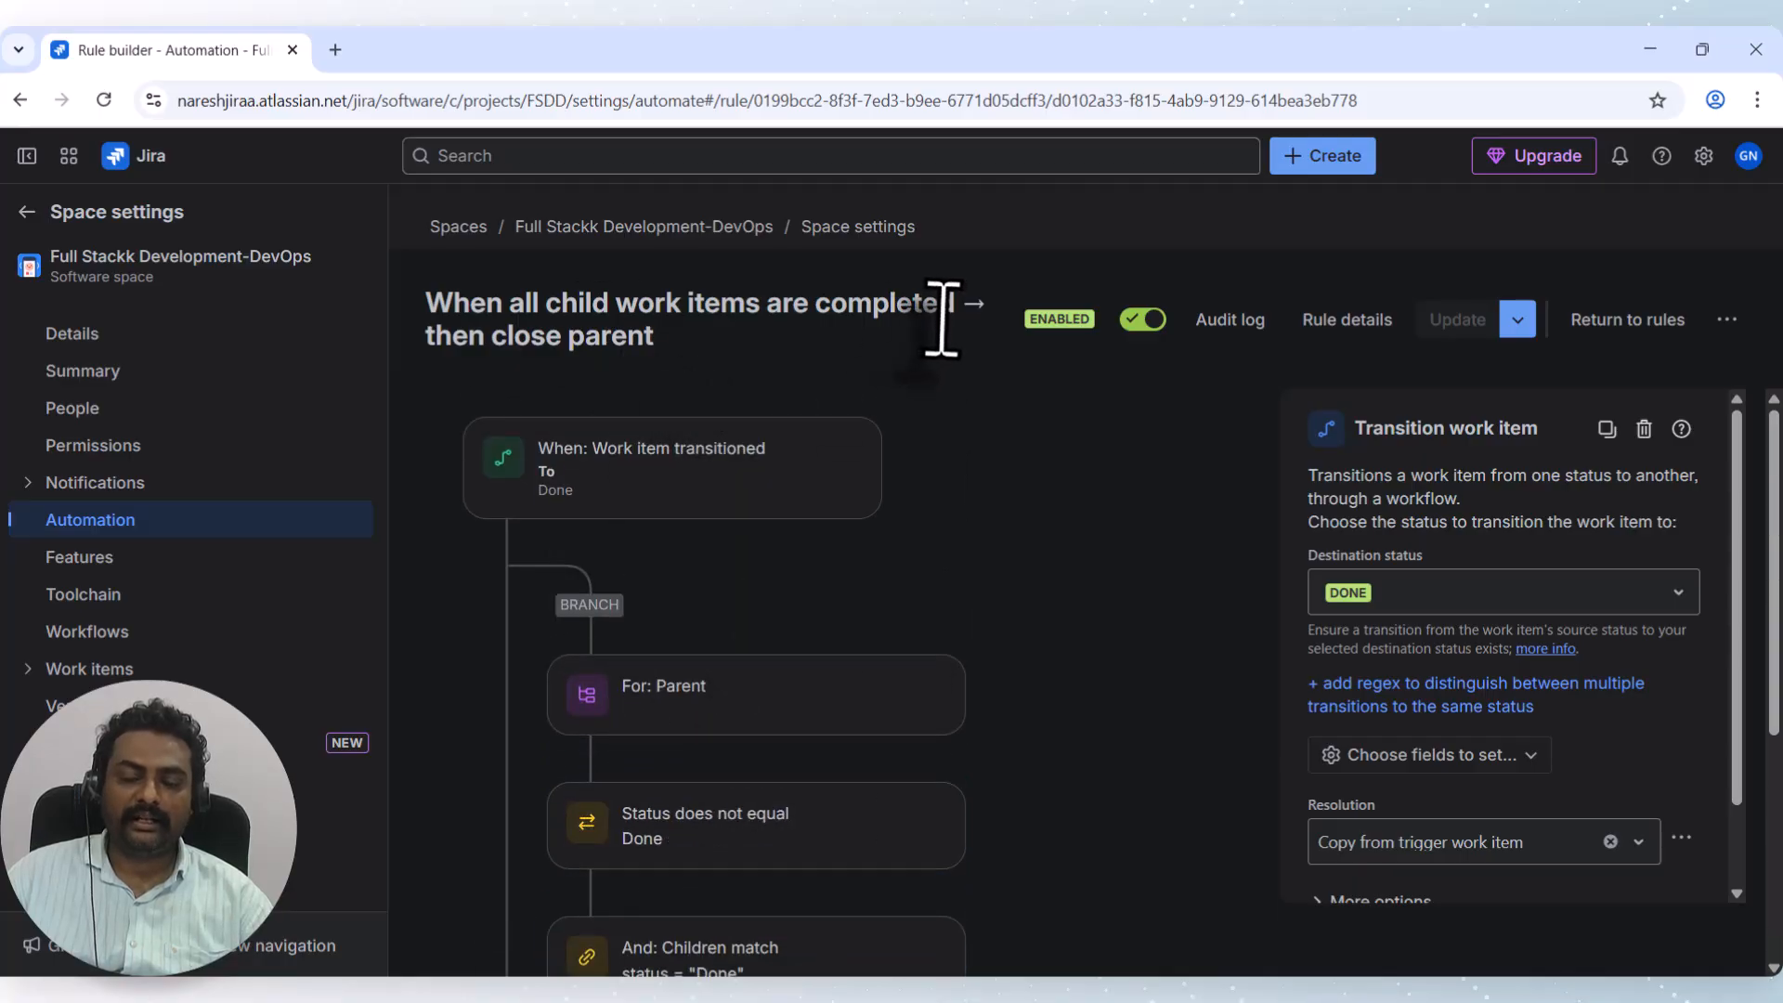
left_click(1648, 325)
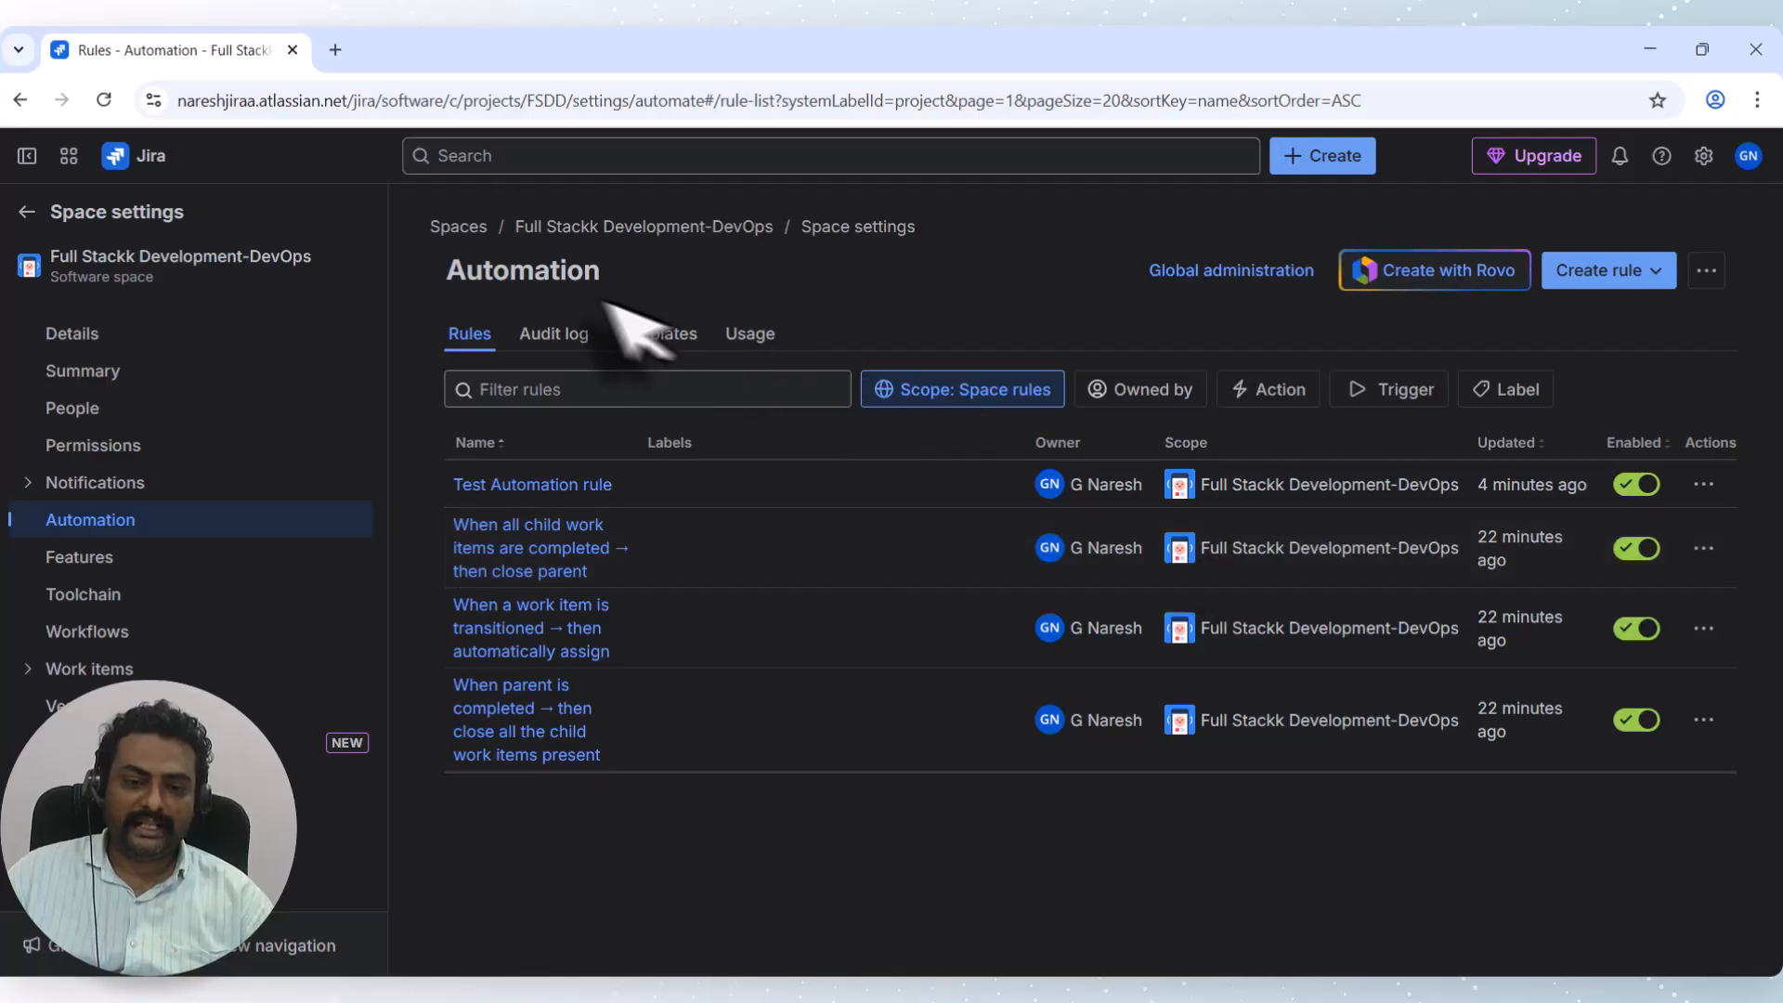
left_click(659, 339)
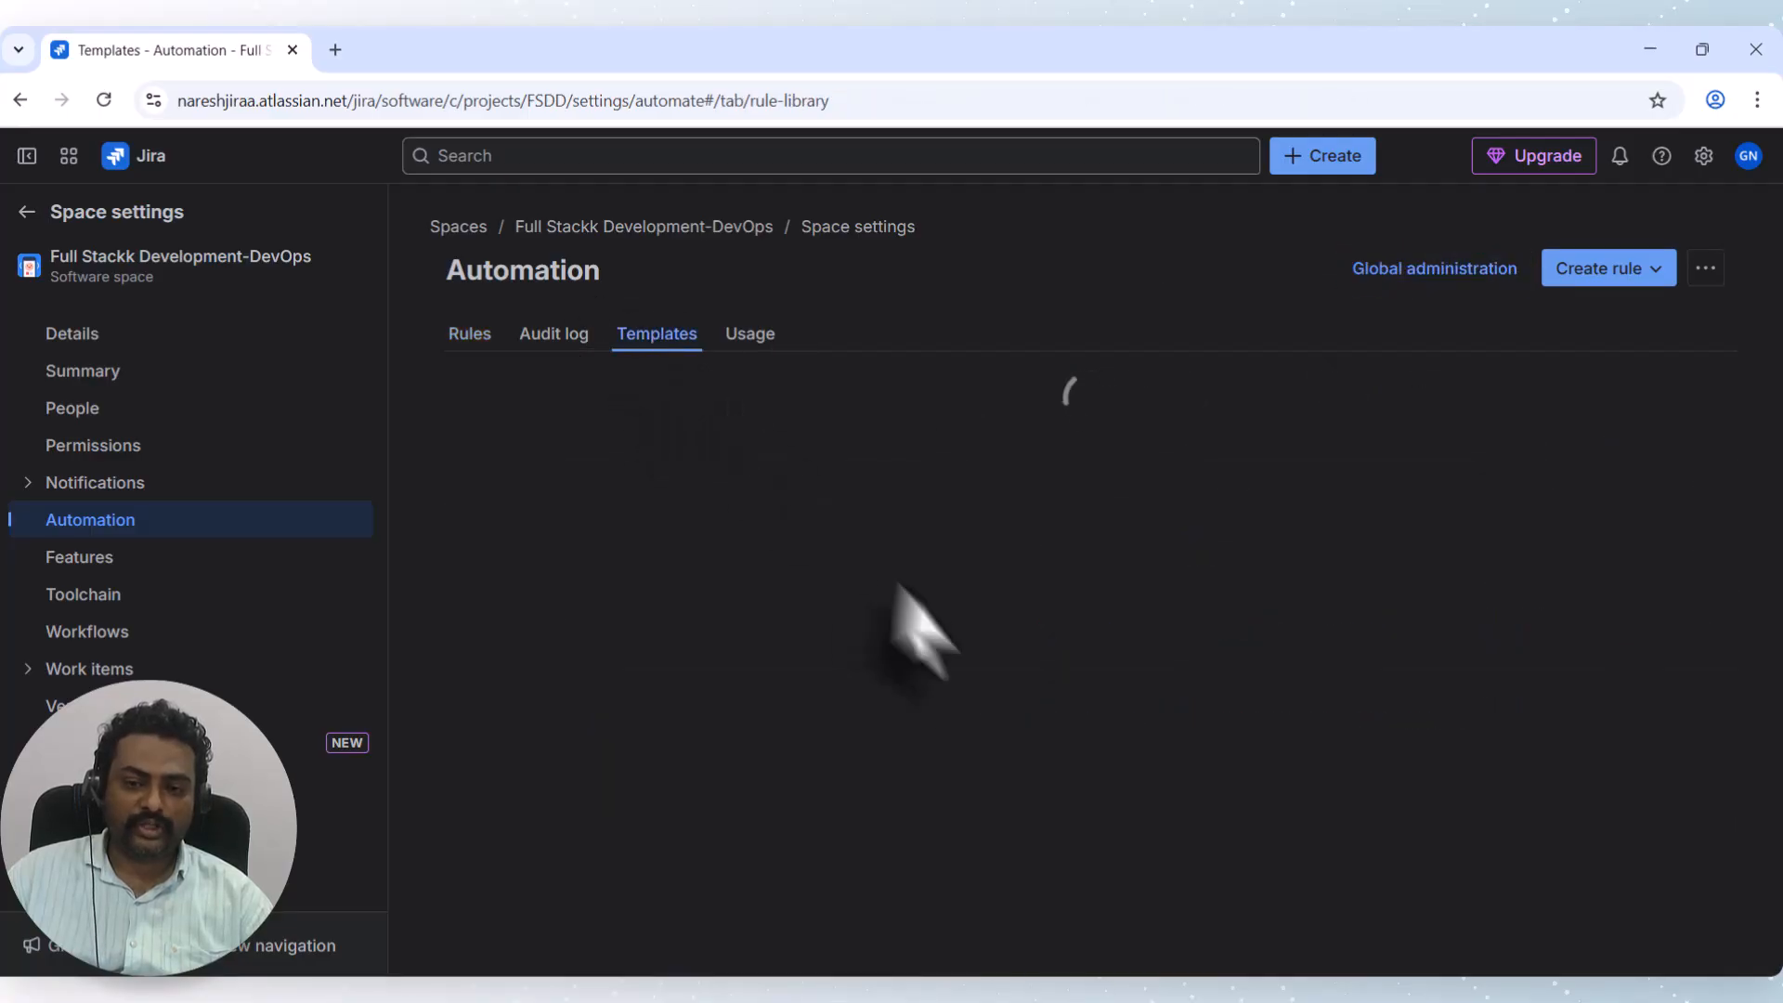
scroll(855, 549, "down", 10)
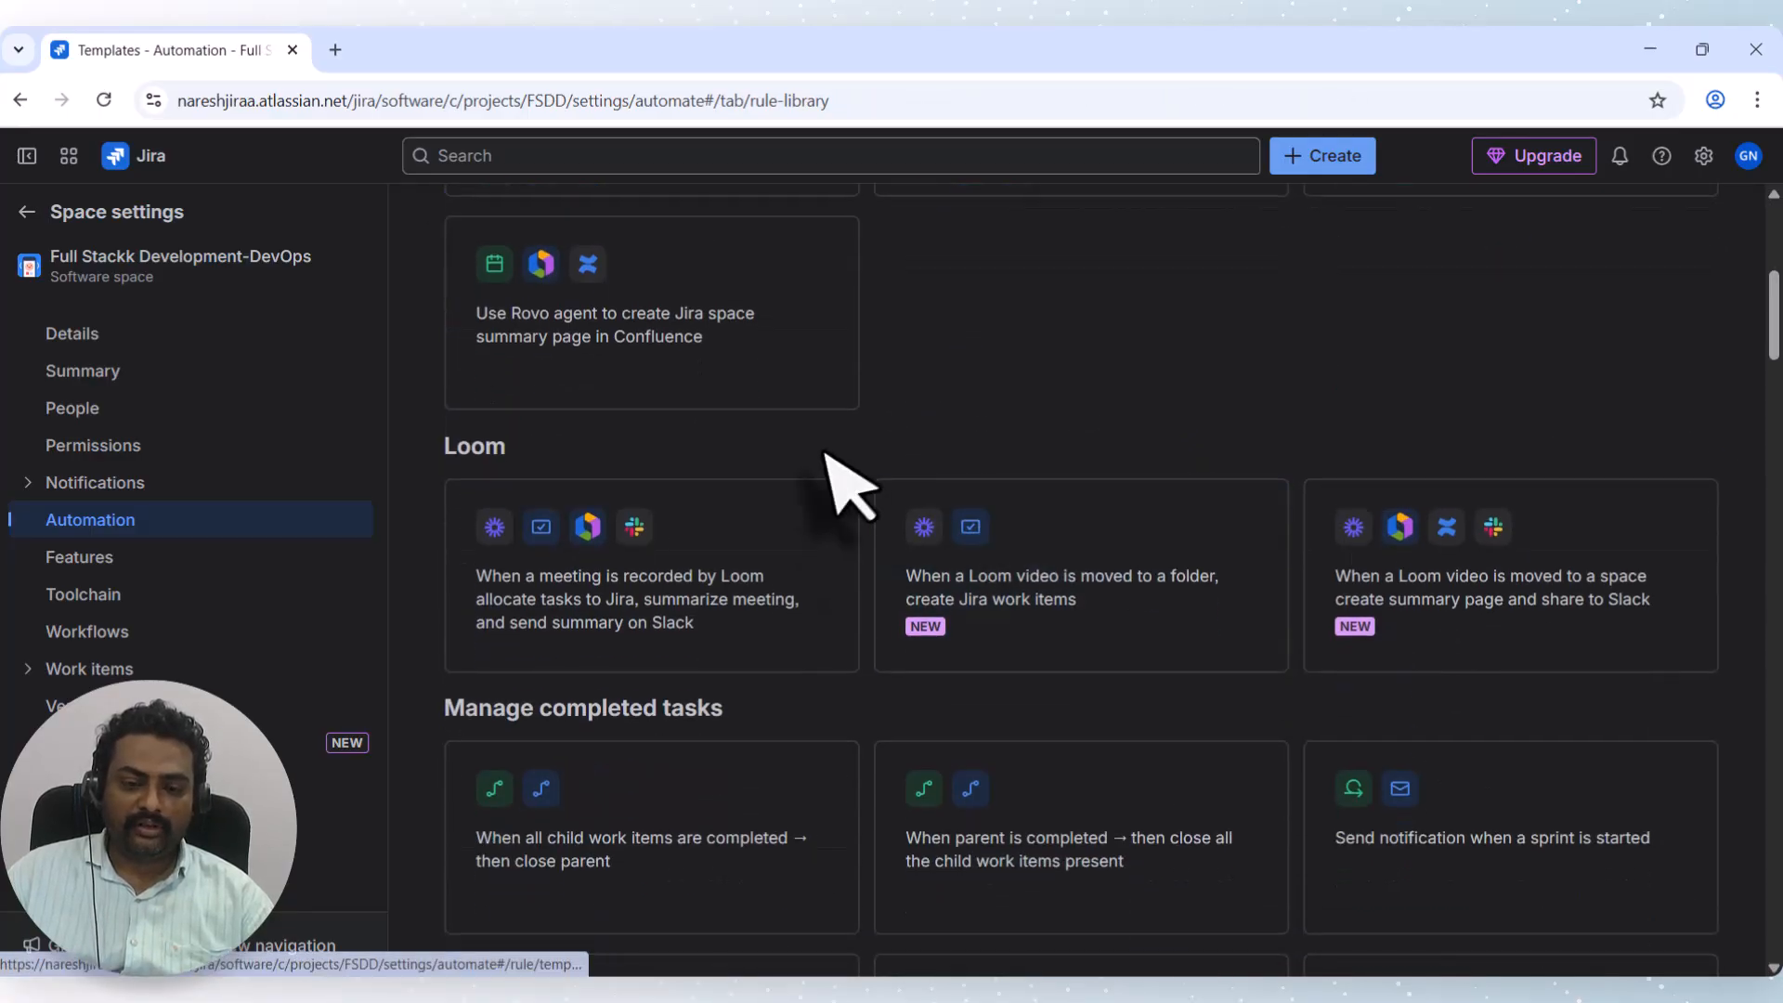
scroll(869, 548, "down", 2)
scroll(920, 557, "up", 4)
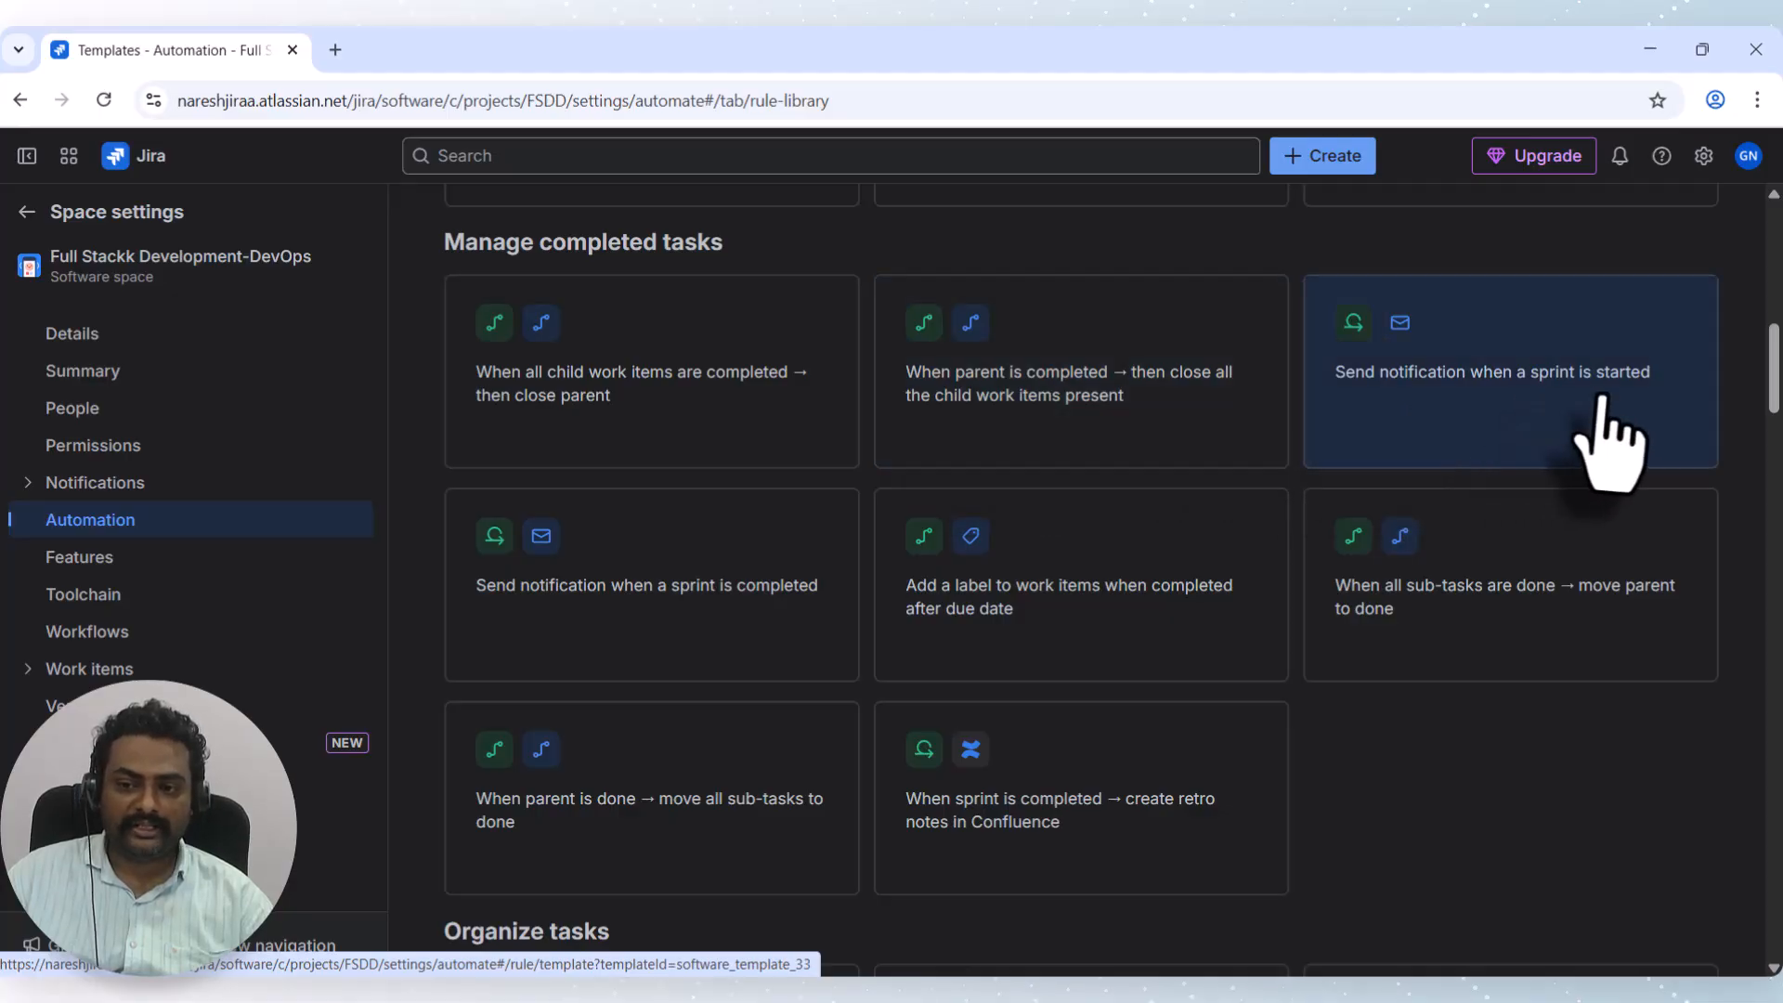
scroll(1512, 657, "down", 13)
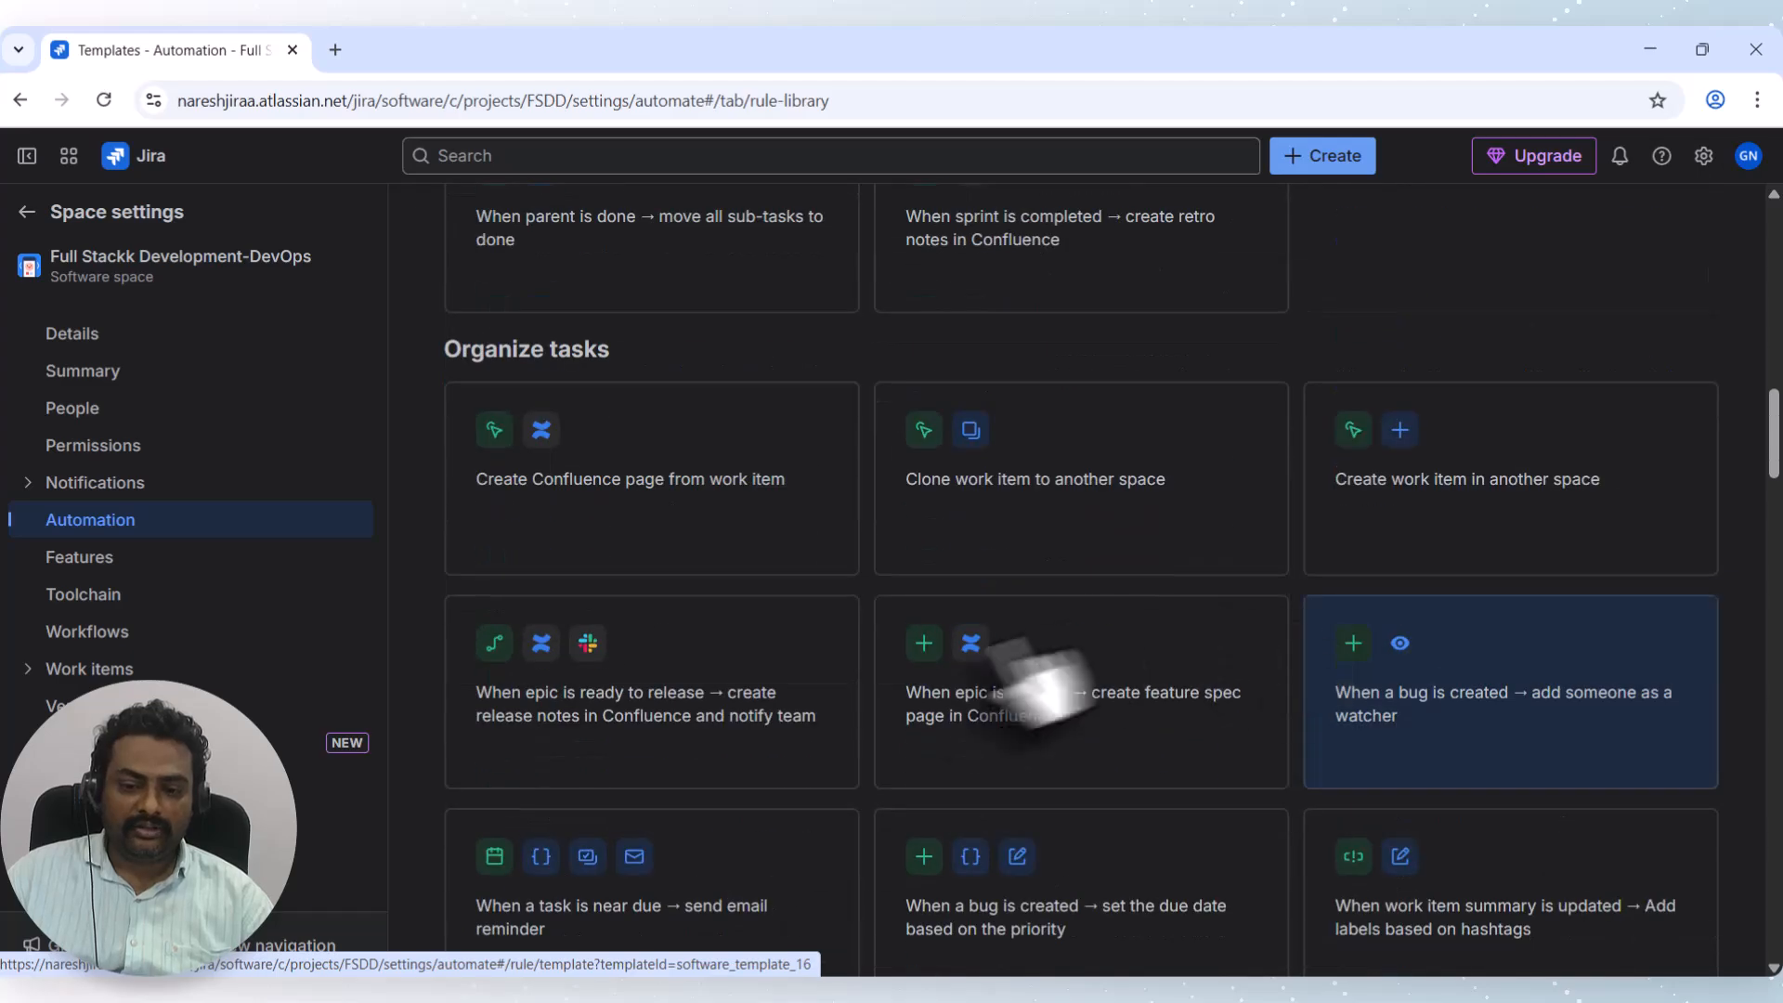
scroll(612, 558, "down", 2)
scroll(629, 485, "up", 8)
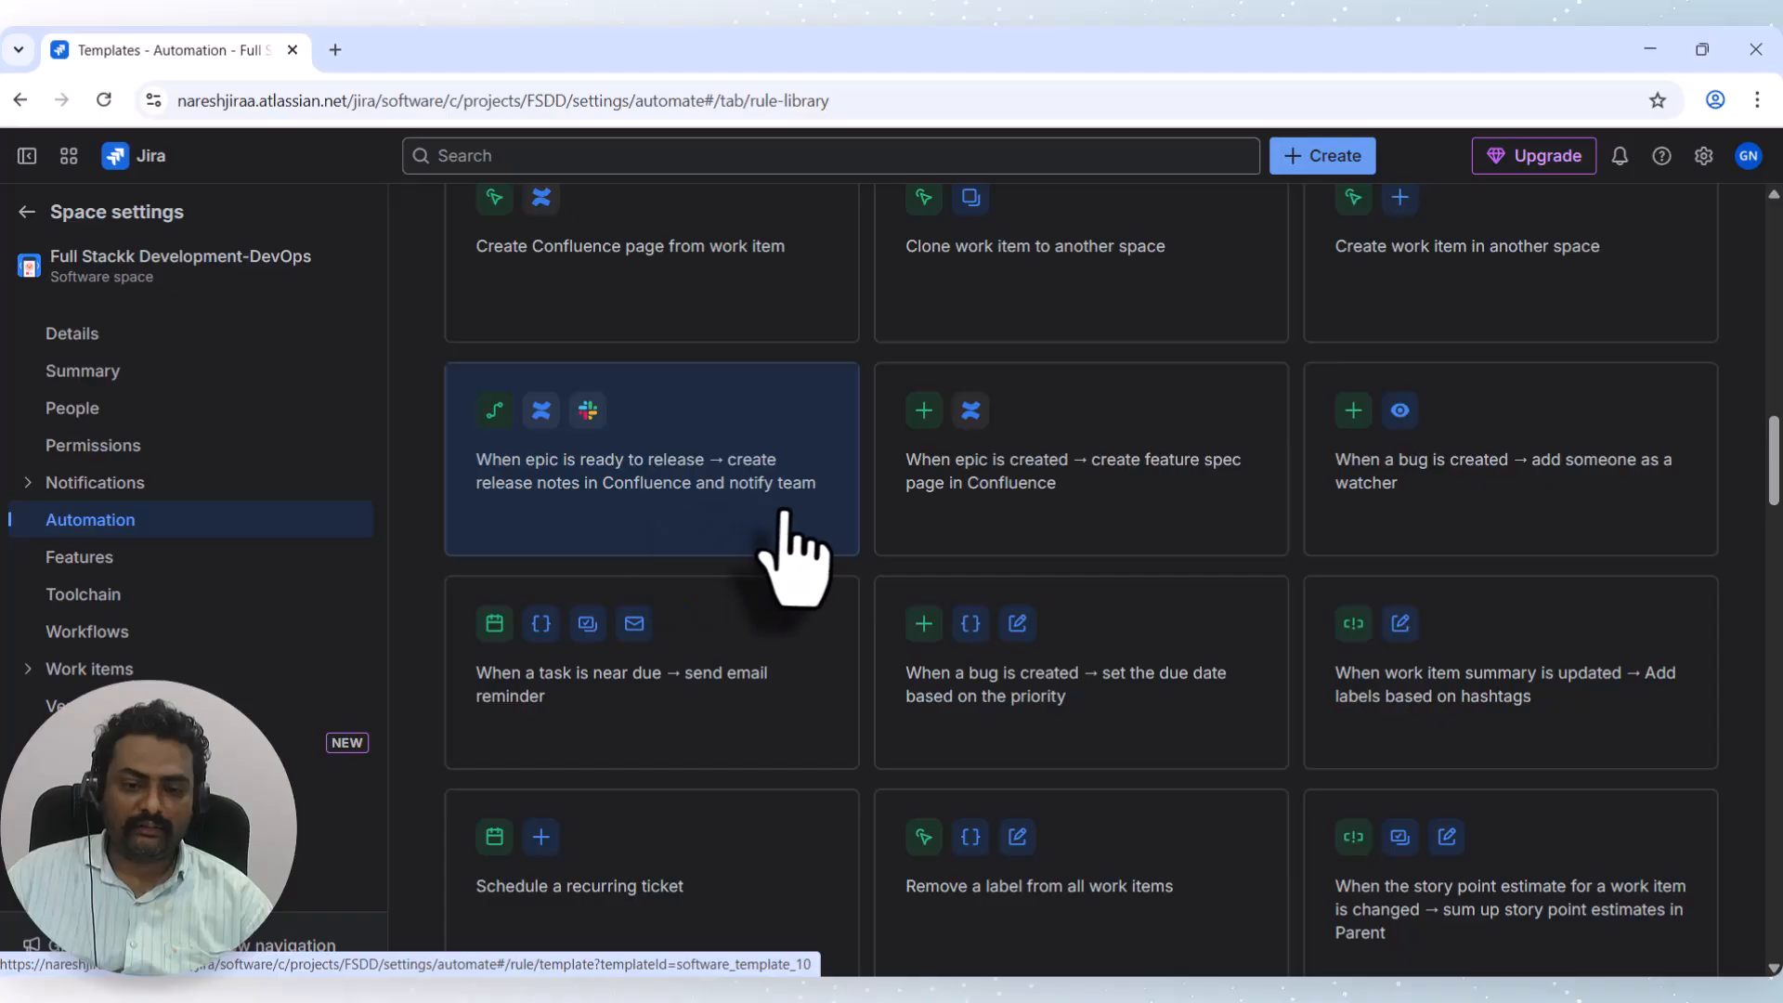
scroll(1068, 613, "down", 20)
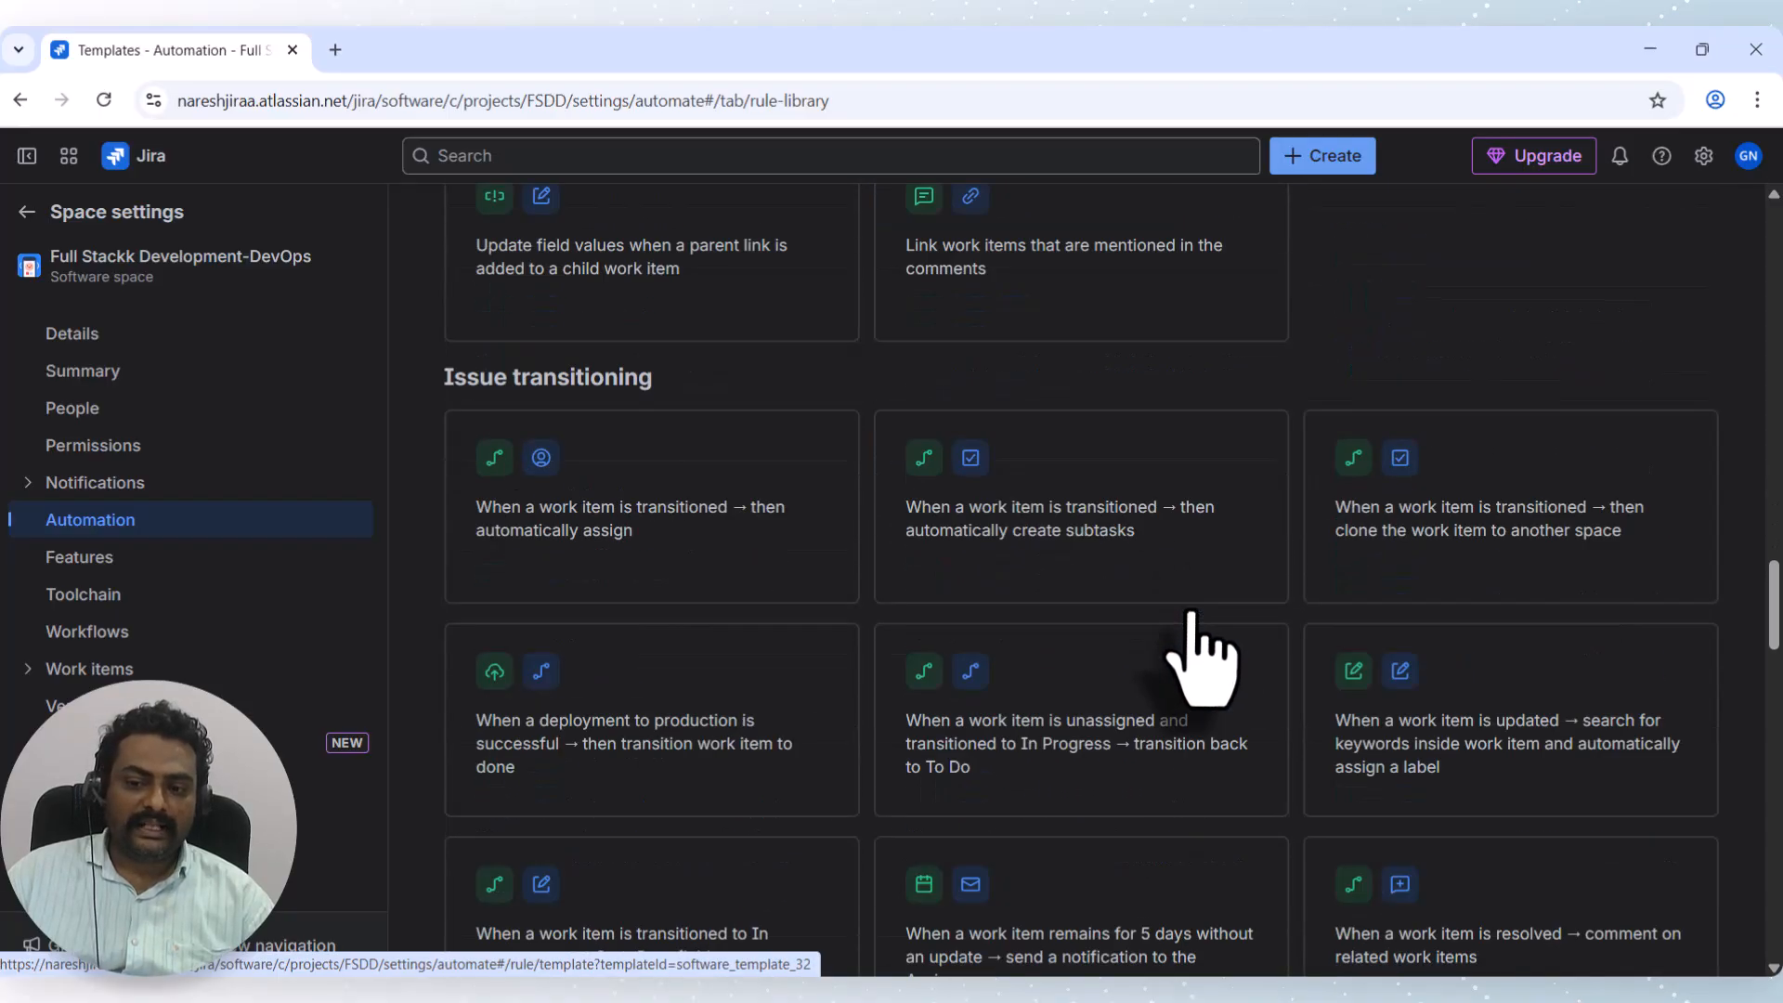
scroll(1152, 615, "down", 12)
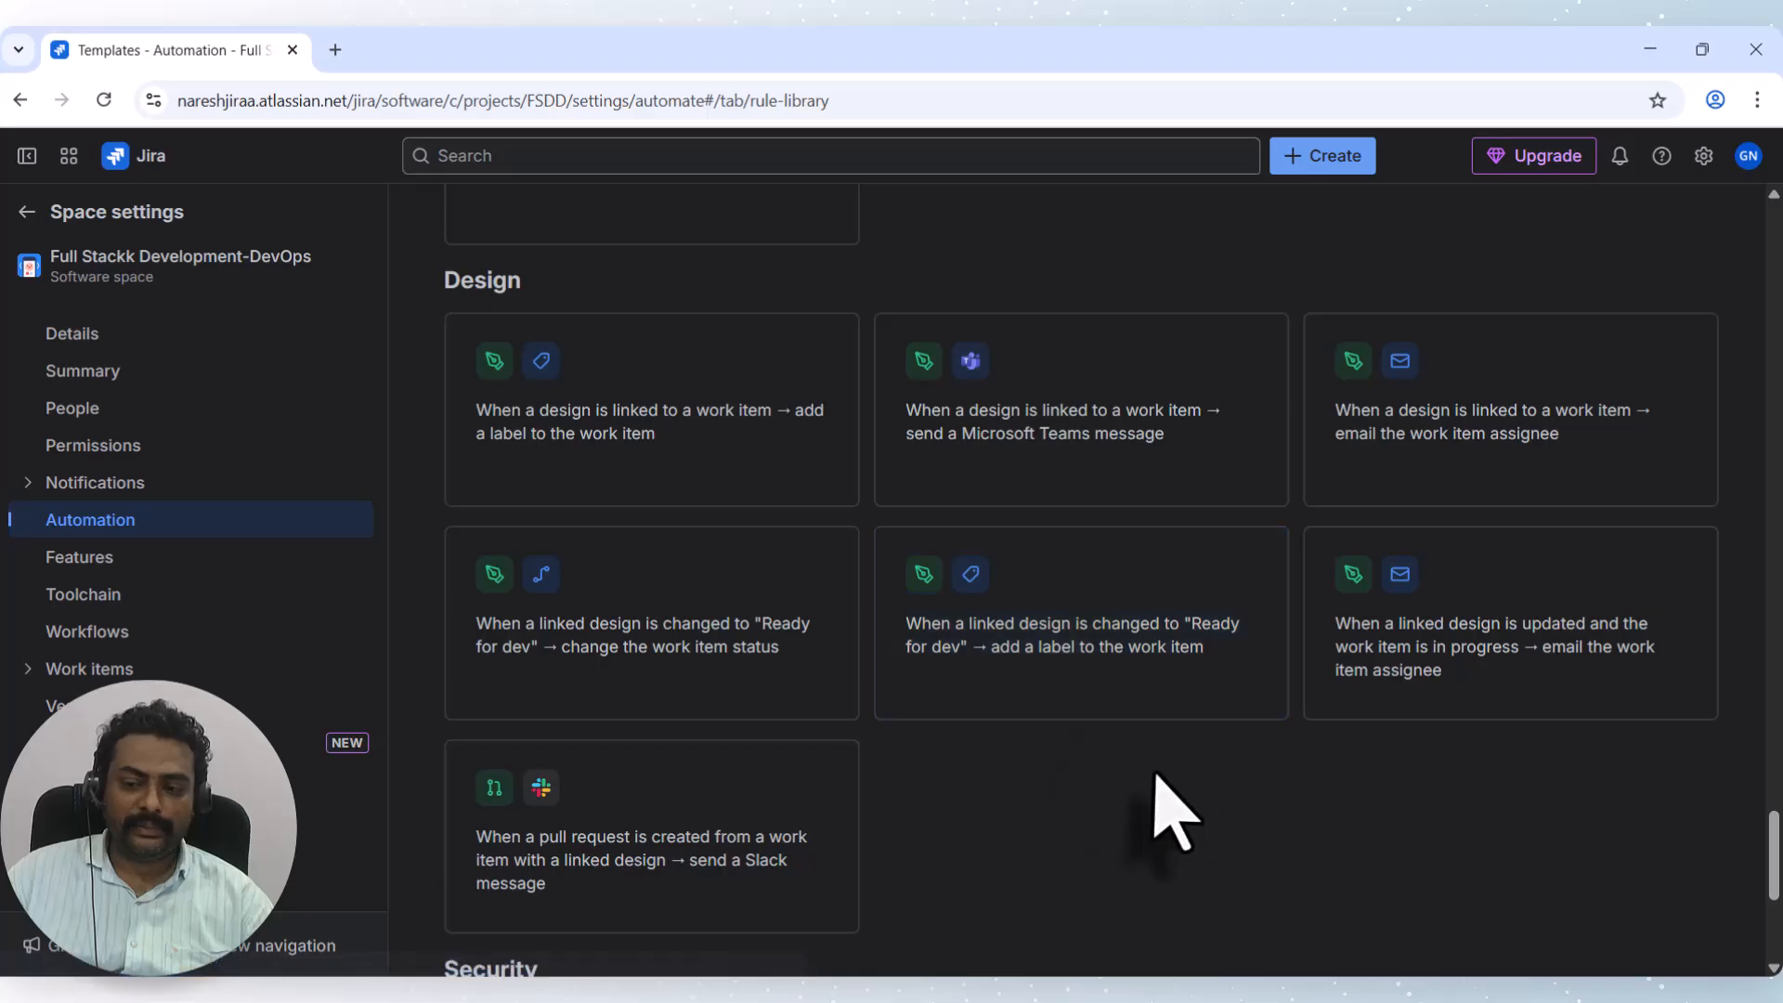
scroll(1154, 816, "down", 5)
scroll(975, 486, "up", 20)
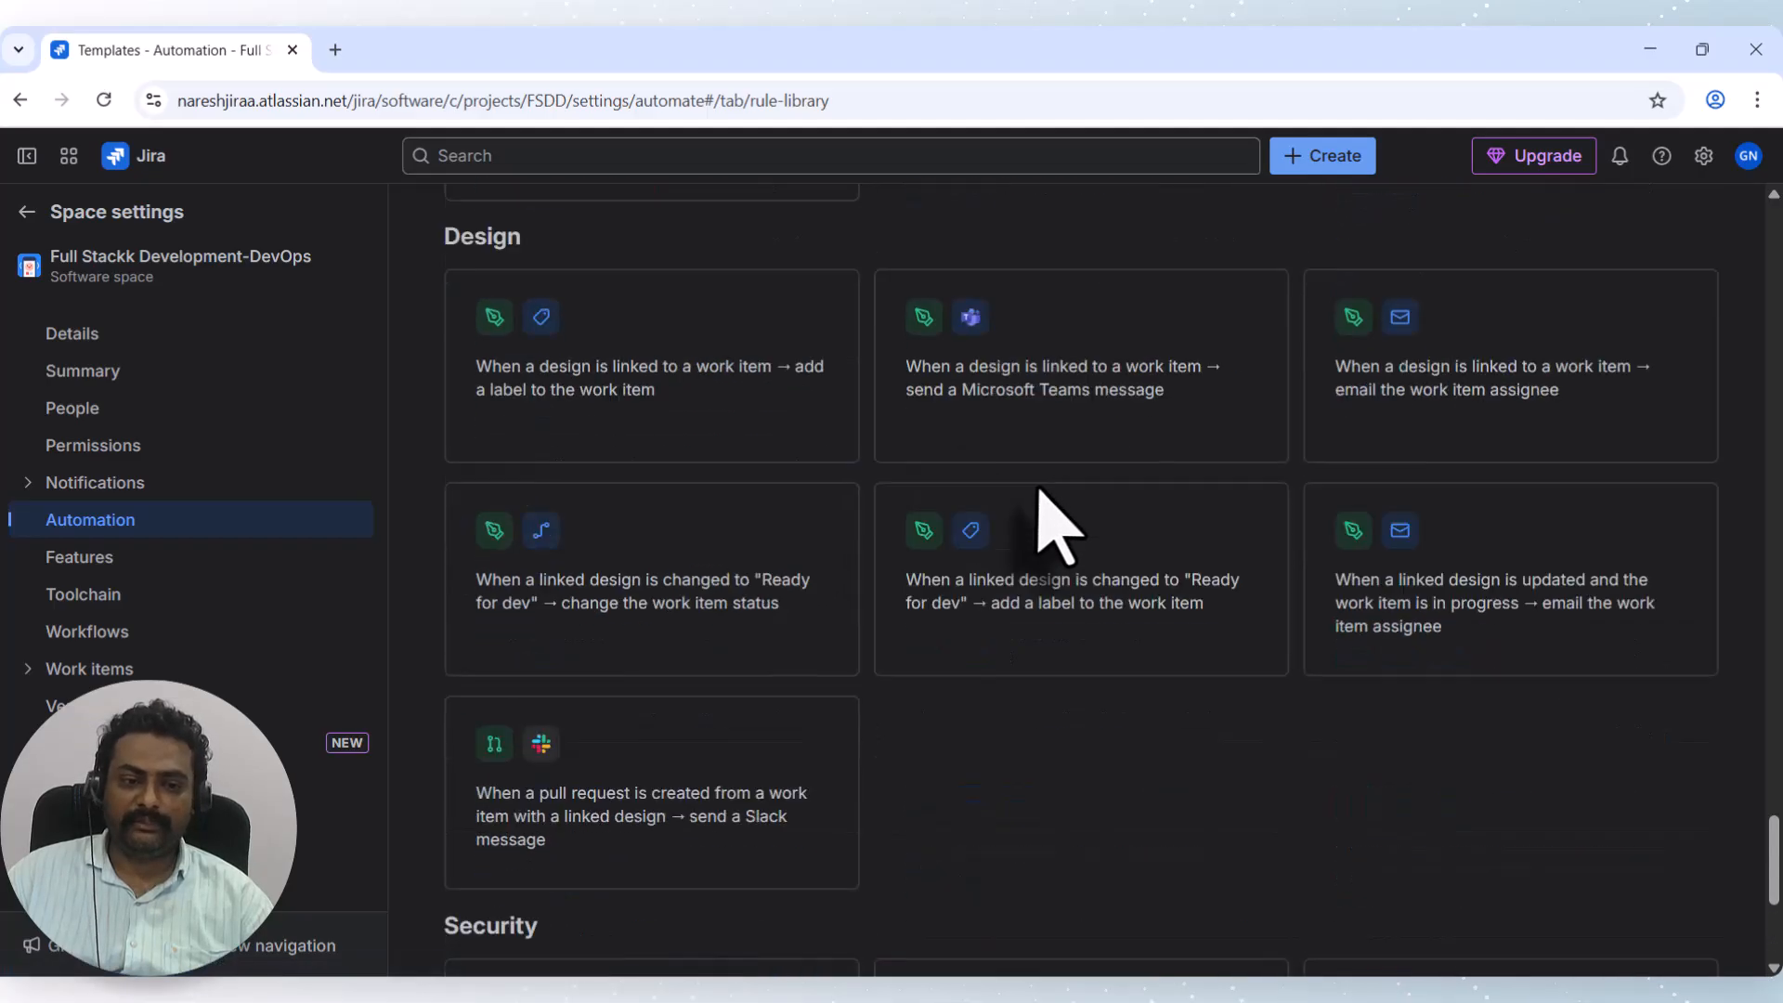
scroll(1038, 490, "up", 20)
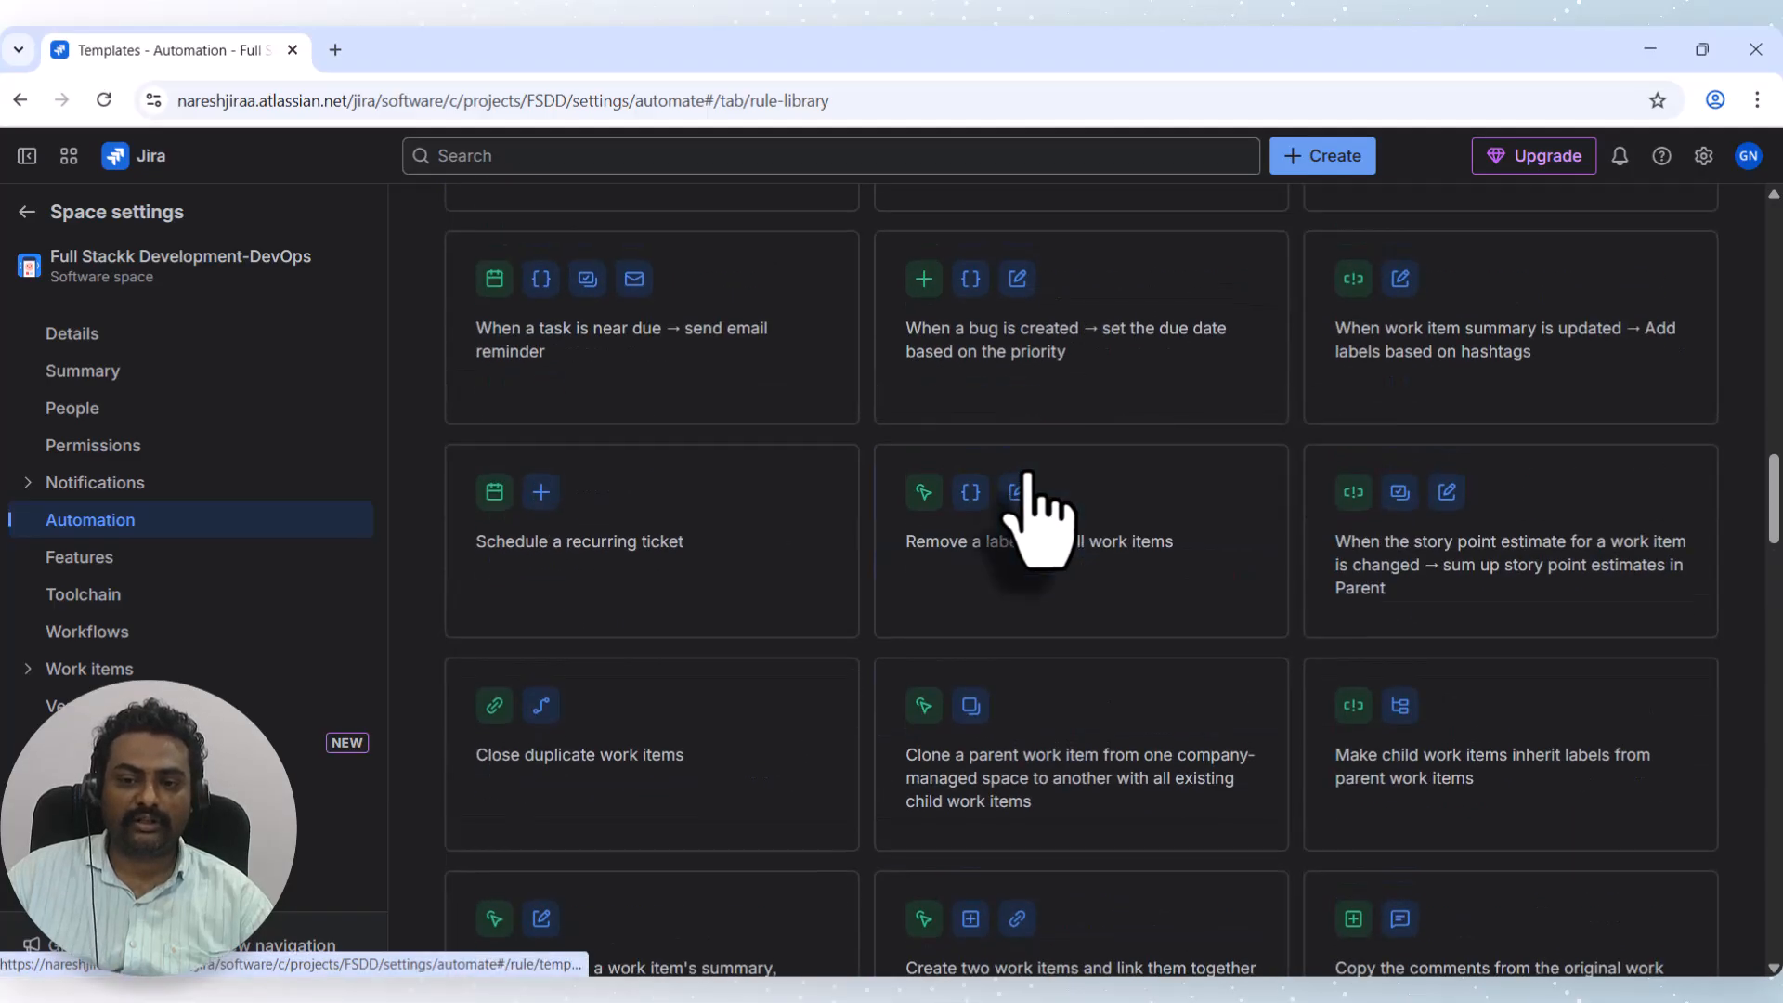
scroll(1038, 490, "up", 8)
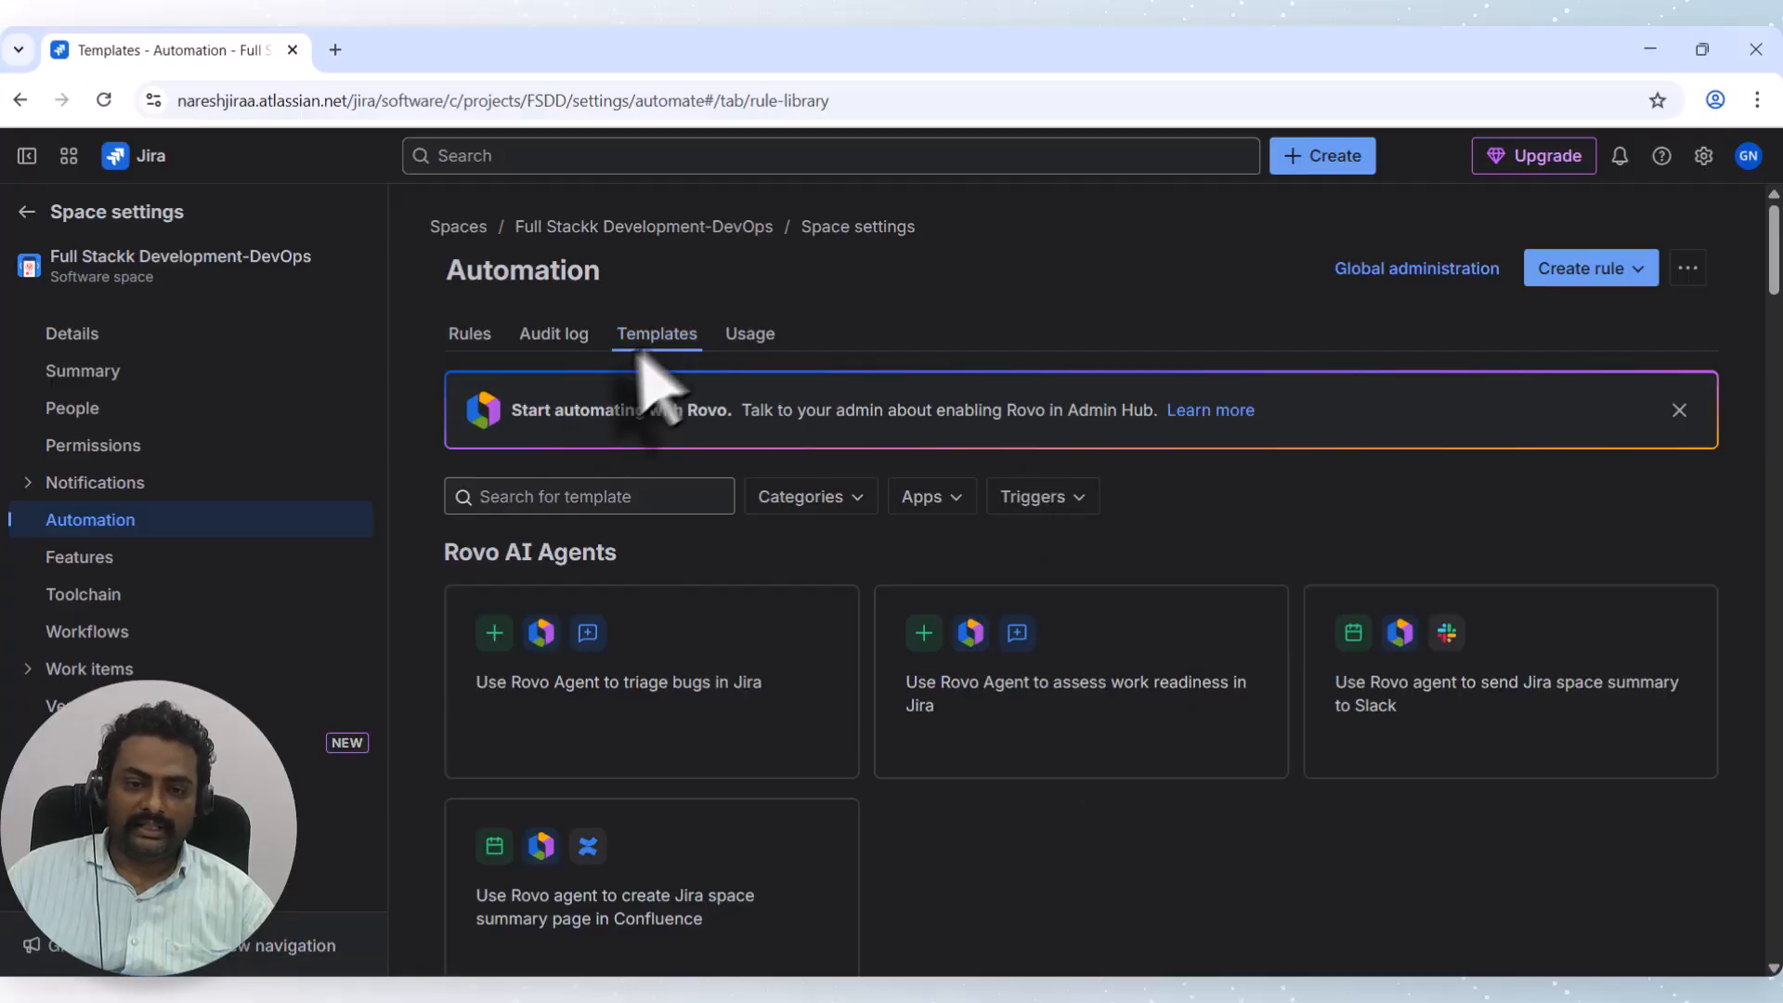
Expand the Audit log's latest Test Automation run, then view the Rules, Templates and Usage tabs.
left_click(546, 338)
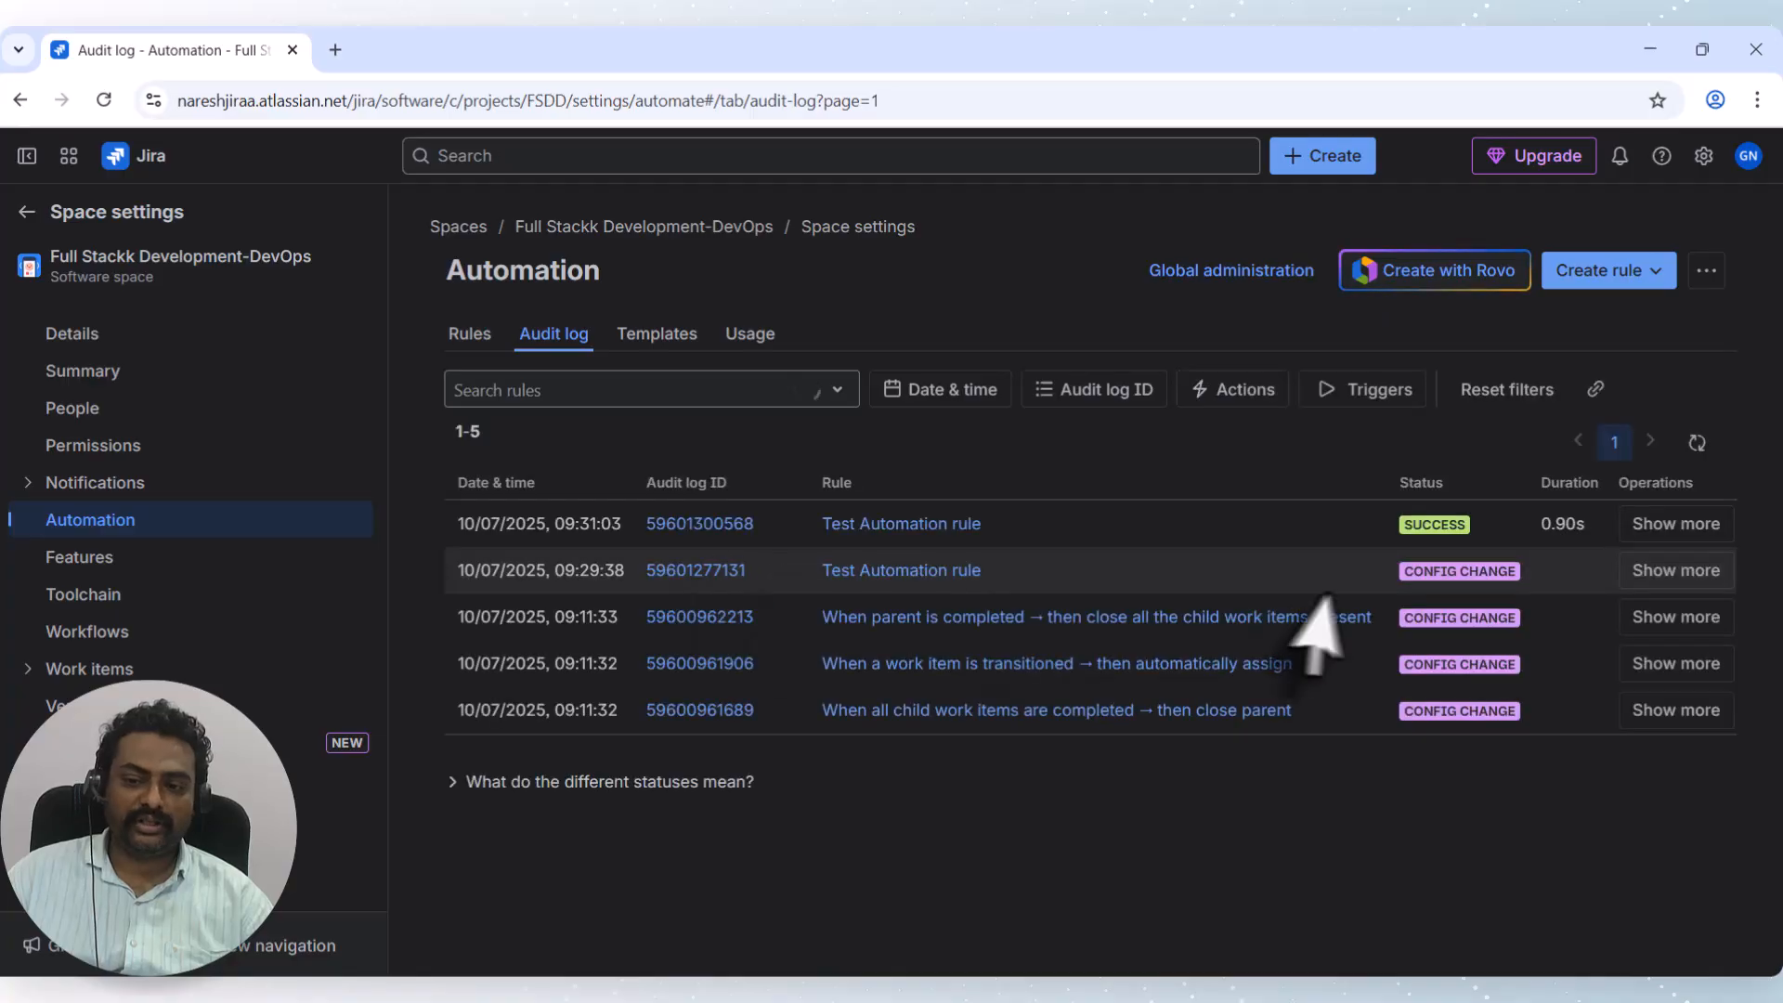
left_click(1657, 528)
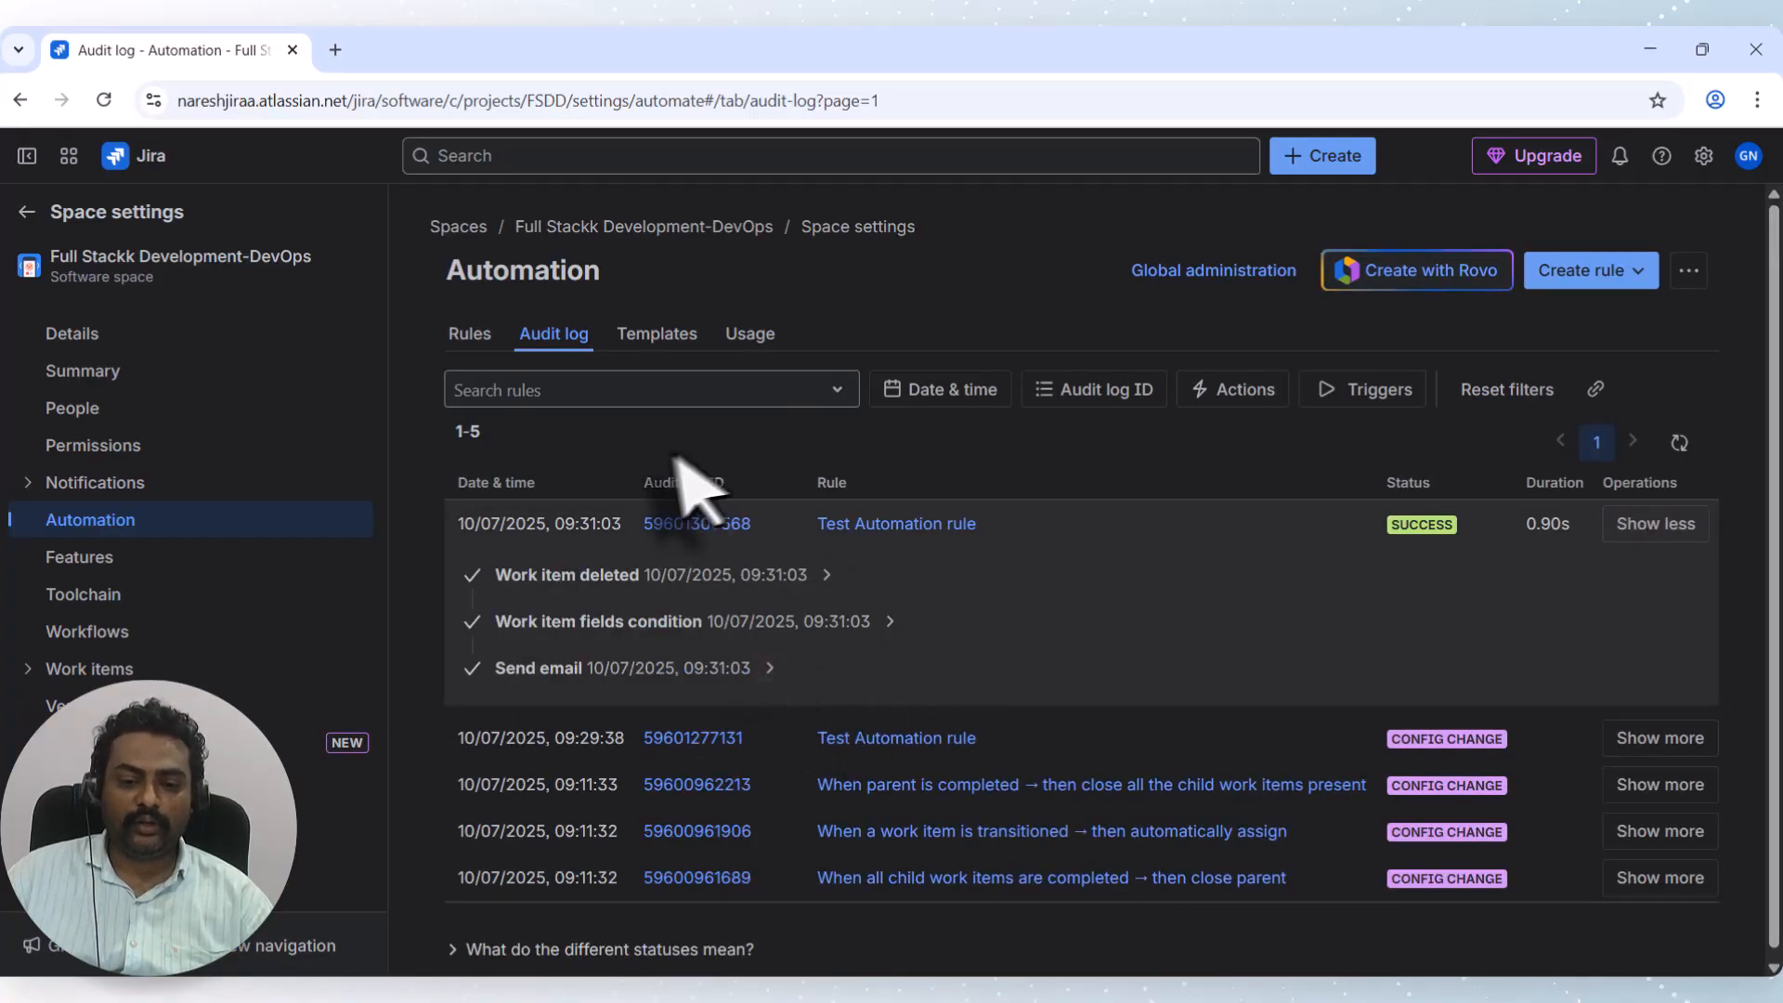
left_click(474, 336)
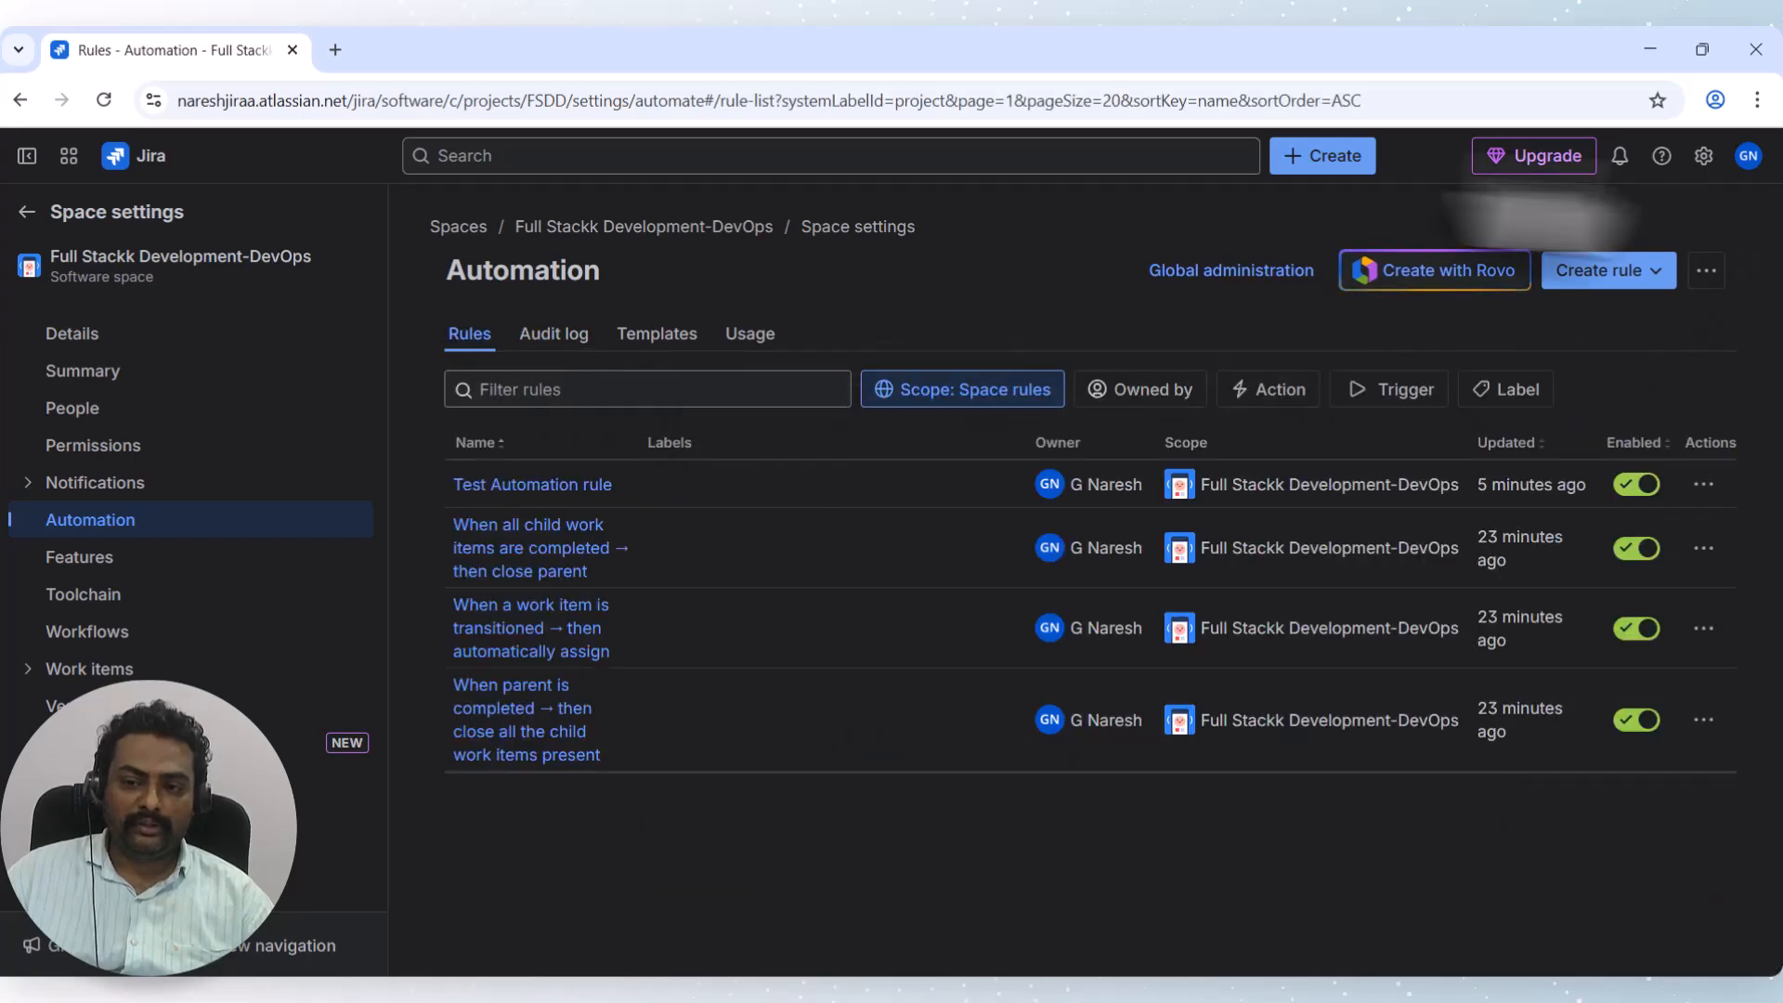
left_click(653, 336)
left_click(743, 337)
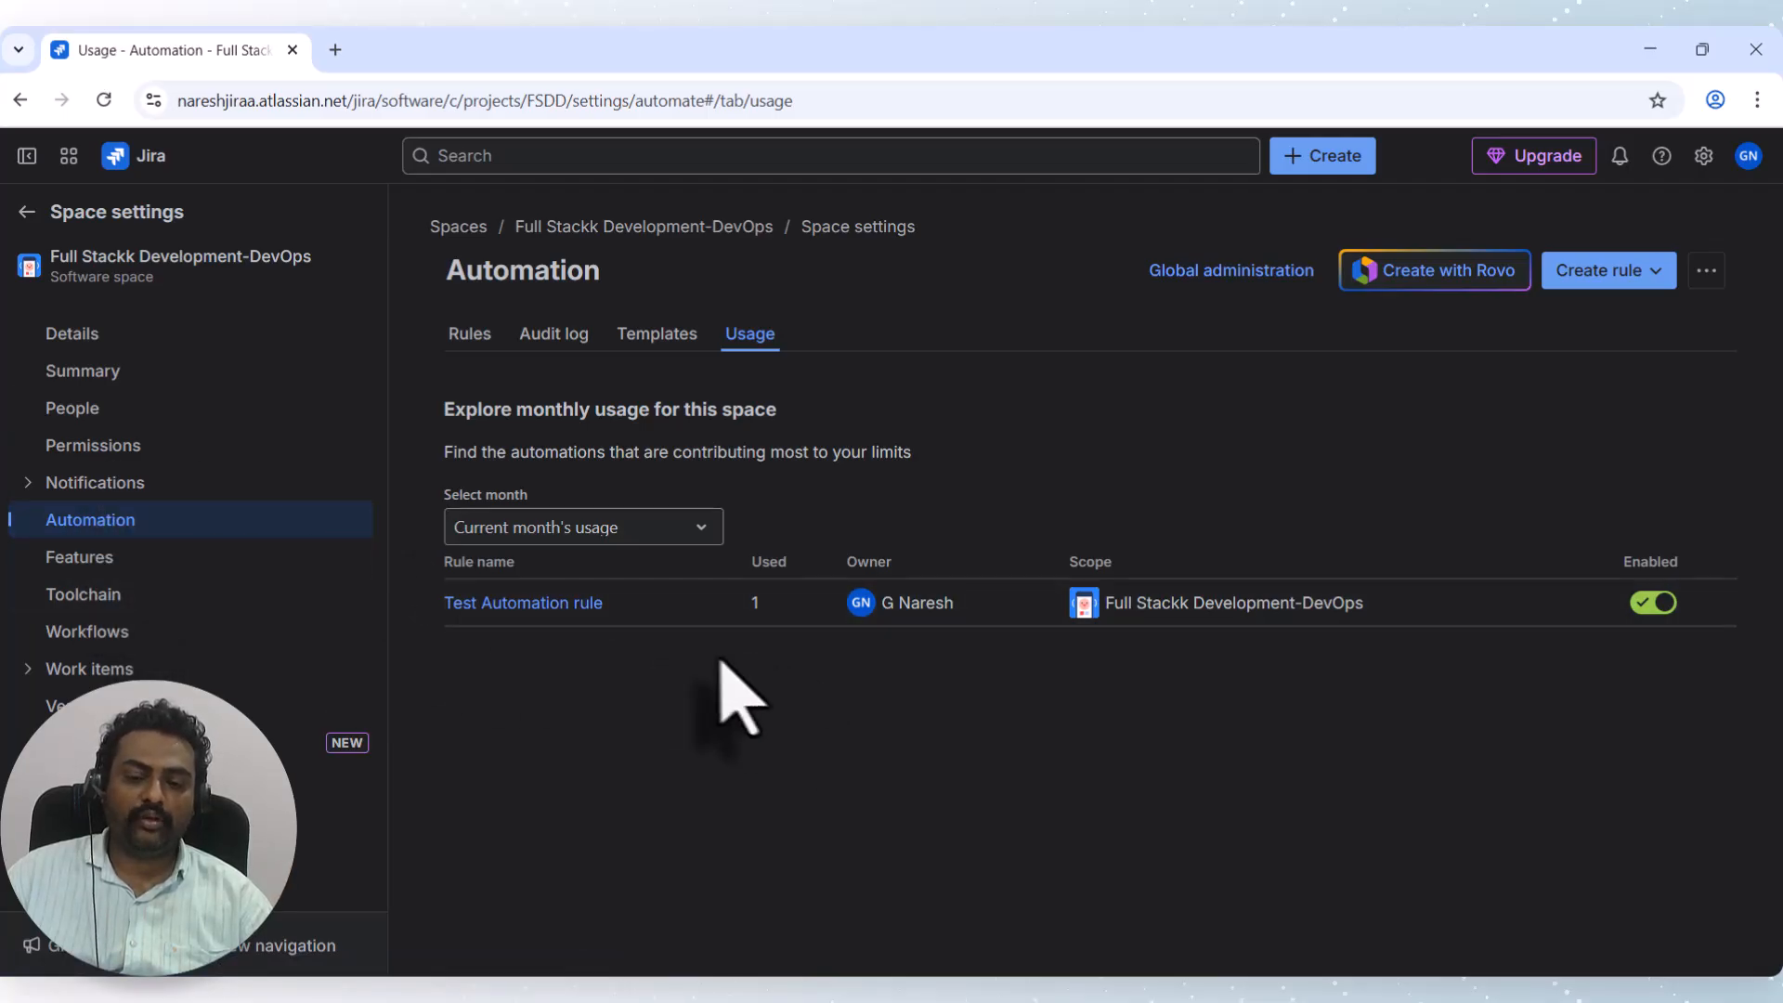
Open Test Automation rule and review its FSDD scope note, then open the Jira settings menu.
left_click(512, 603)
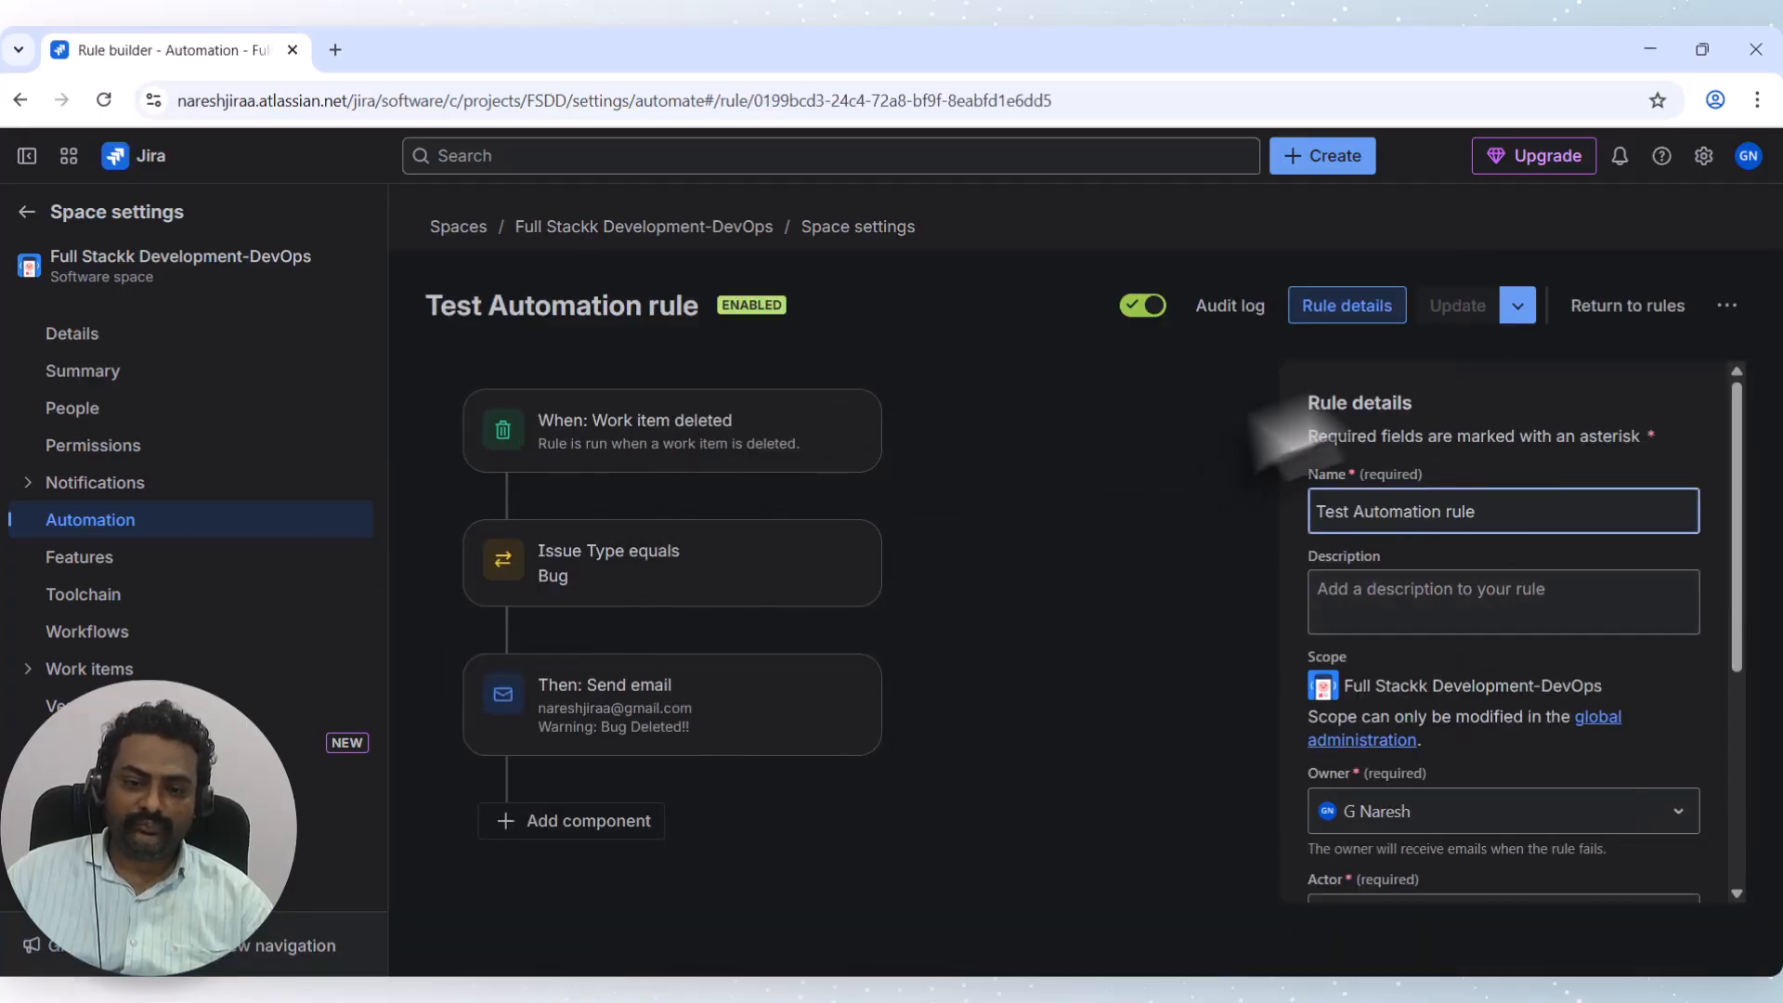
scroll(1453, 577, "down", 3)
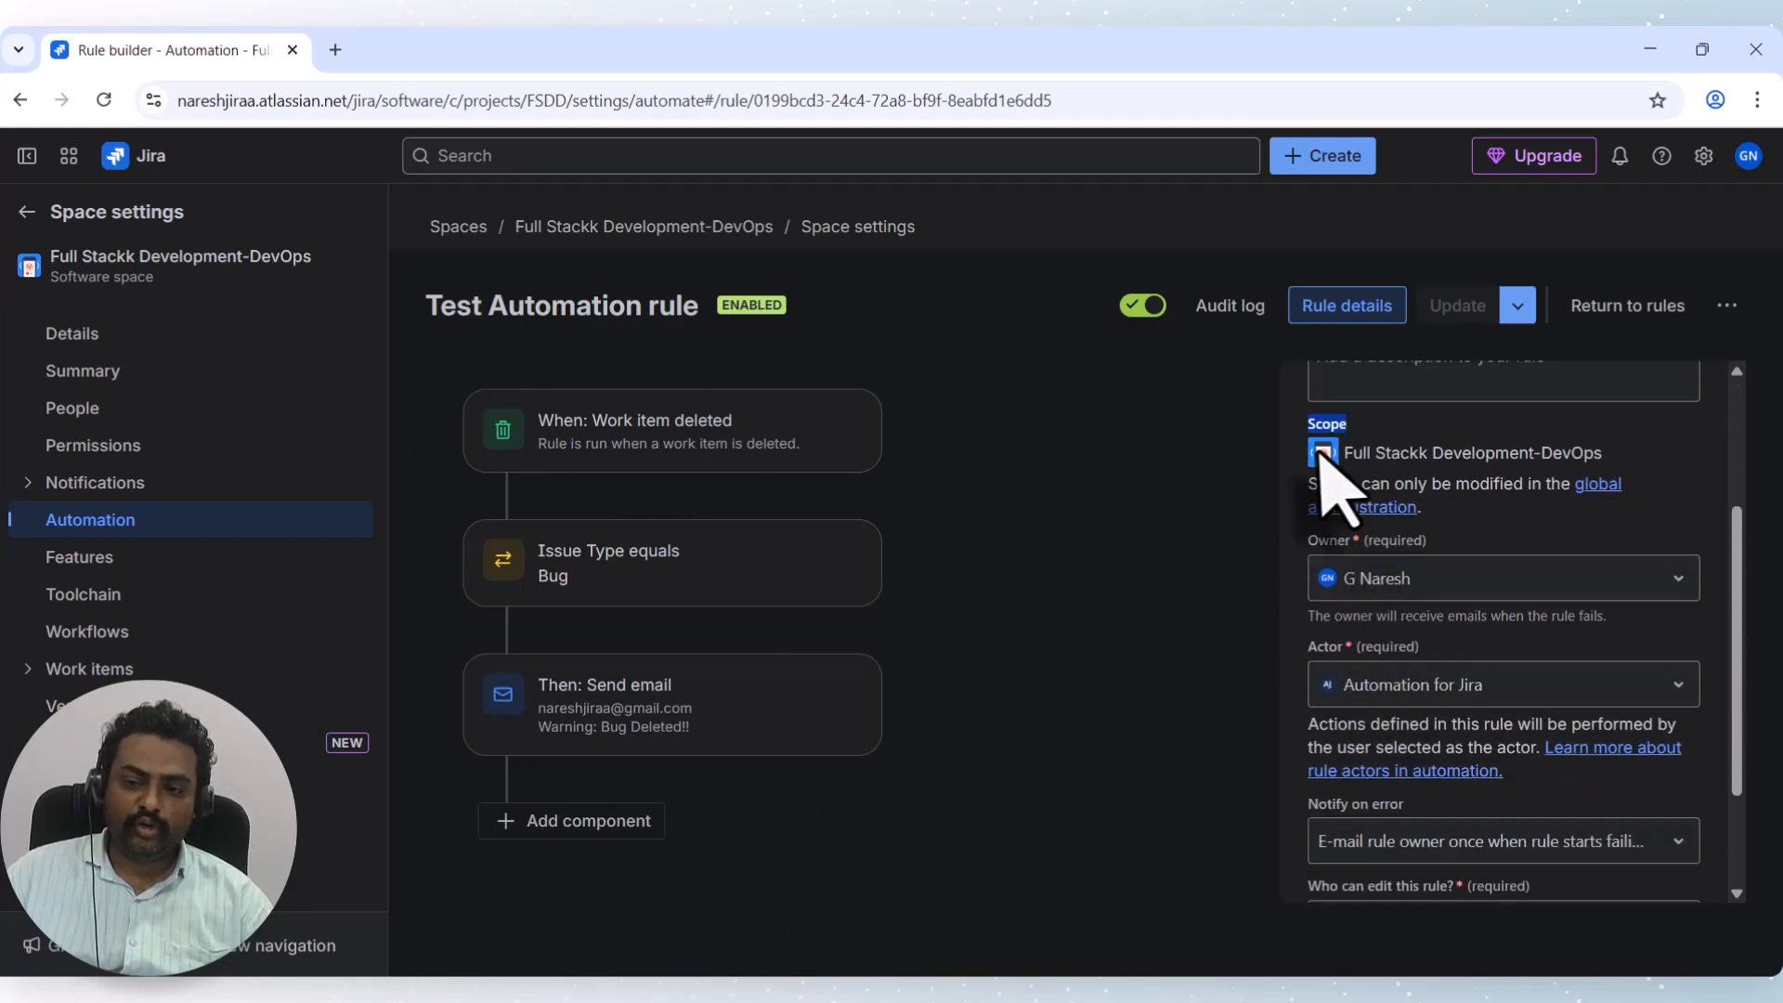
left_click_drag(1461, 455, 1592, 450)
left_click(1632, 486)
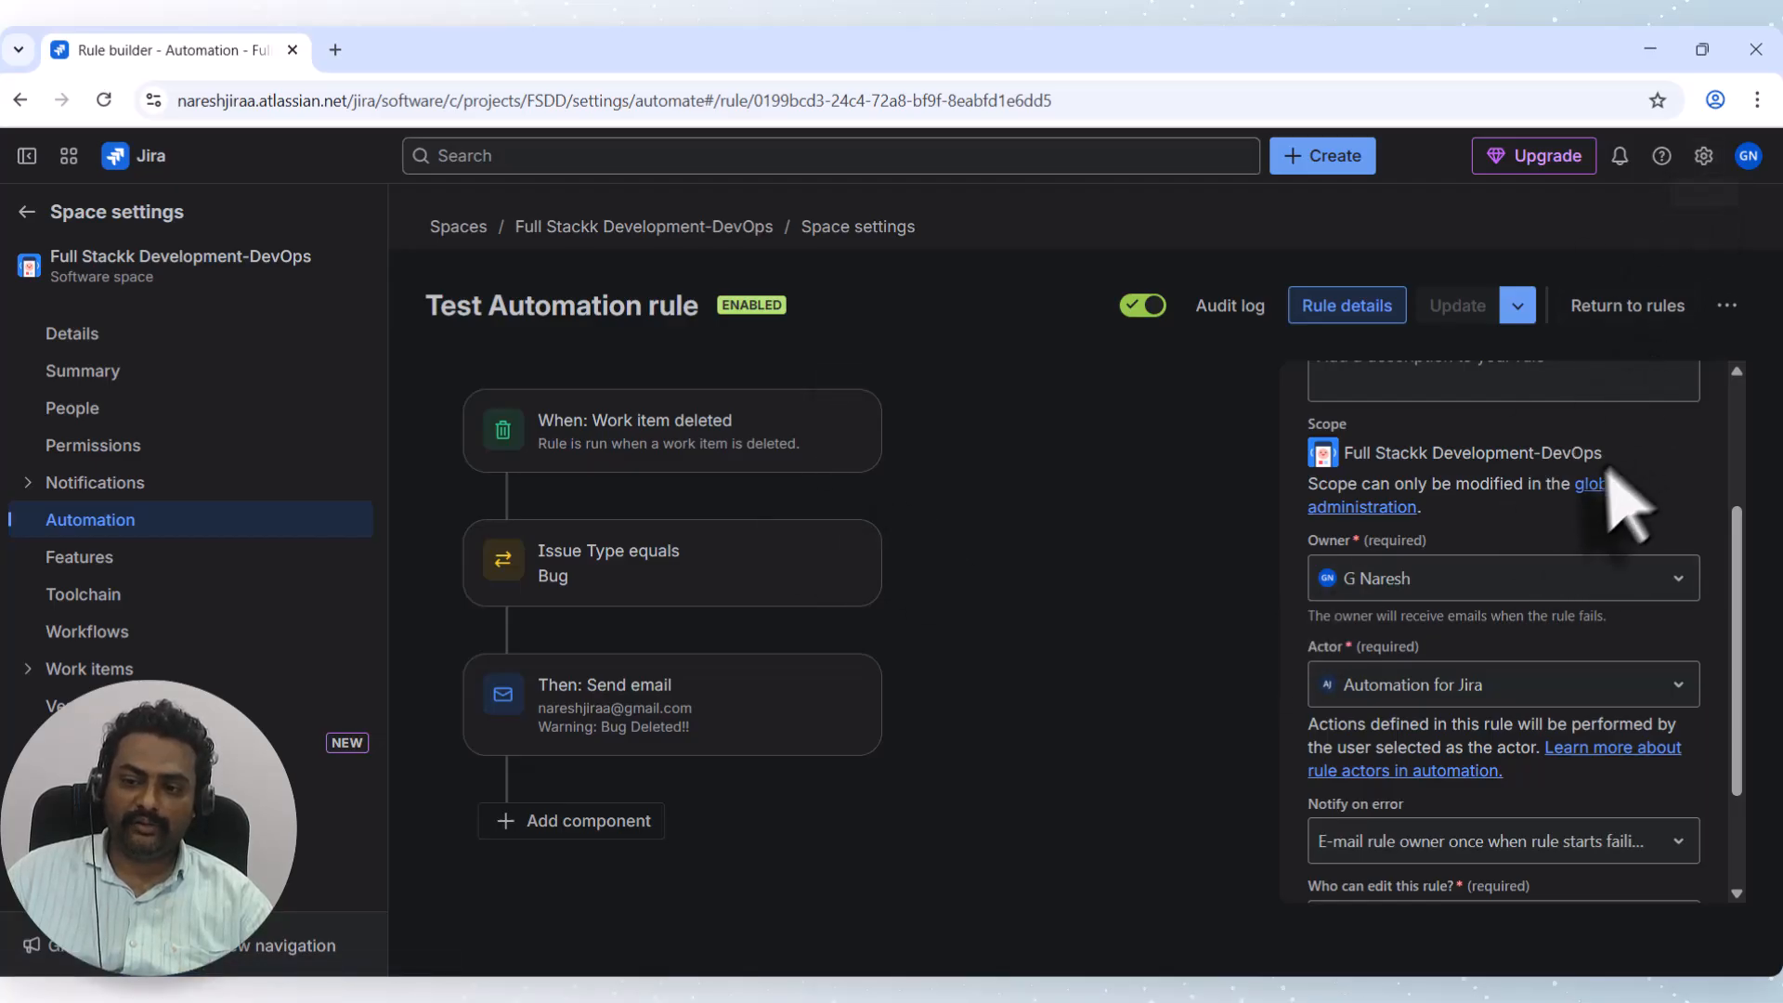
left_click_drag(1404, 489, 1580, 538)
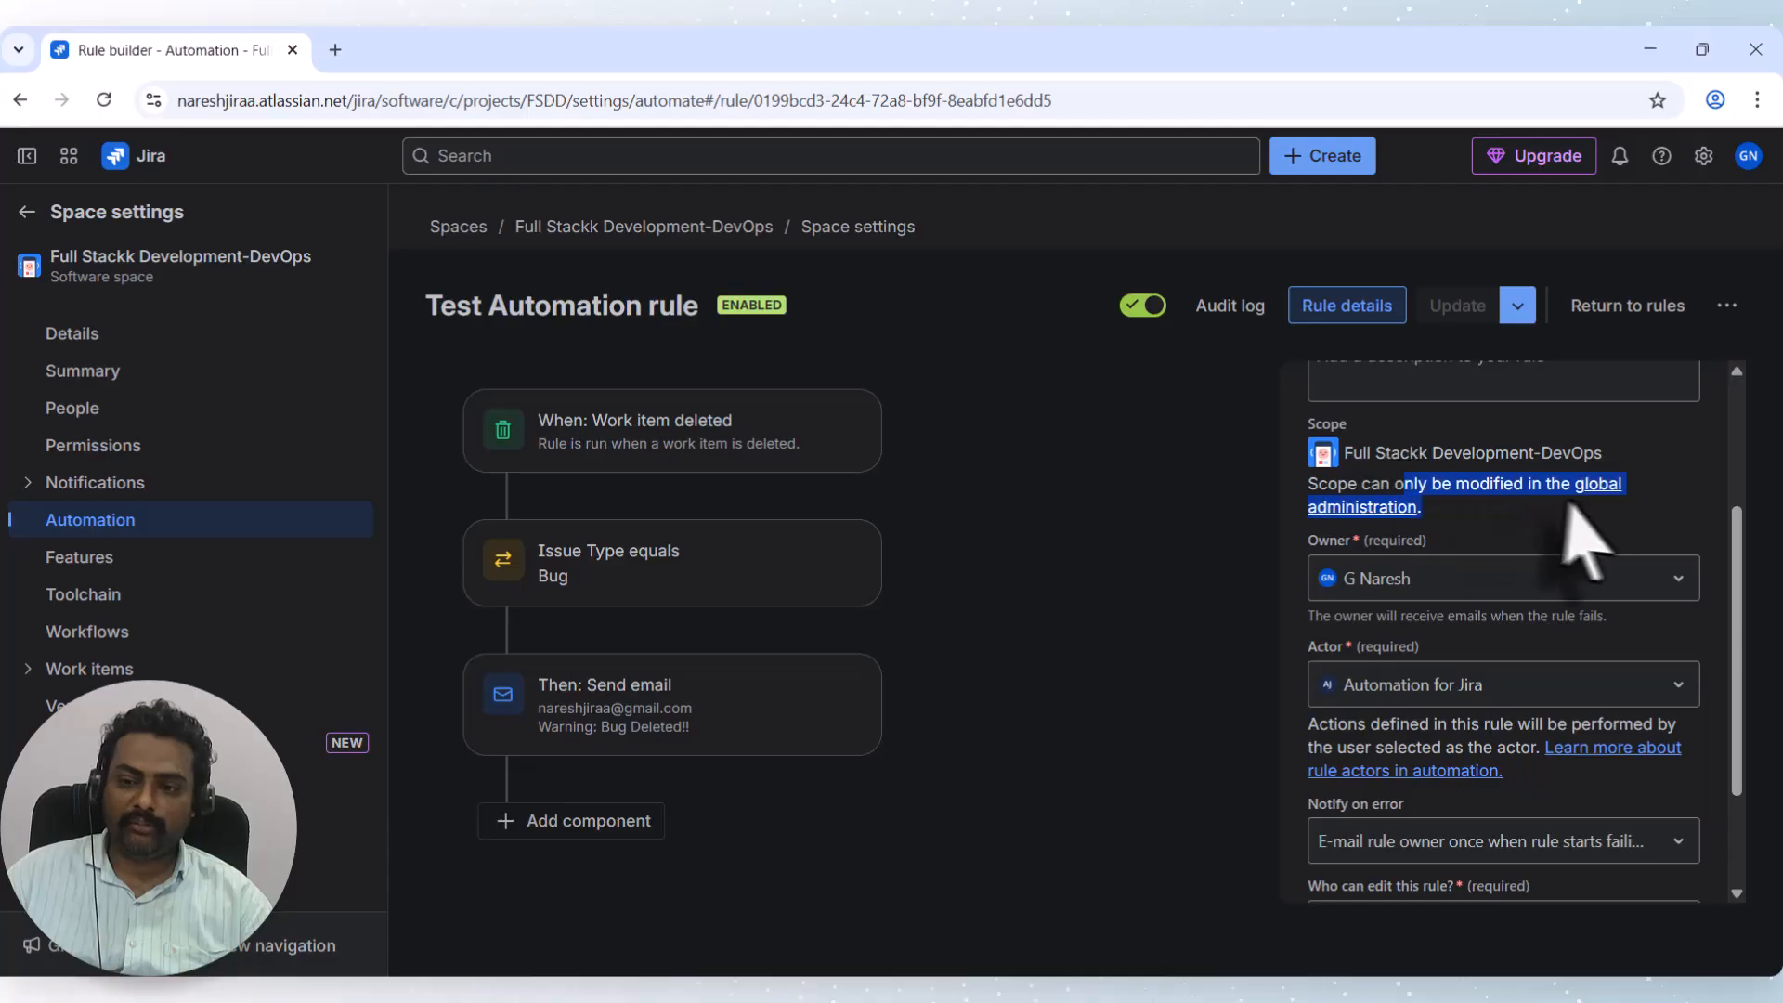
left_click(1495, 534)
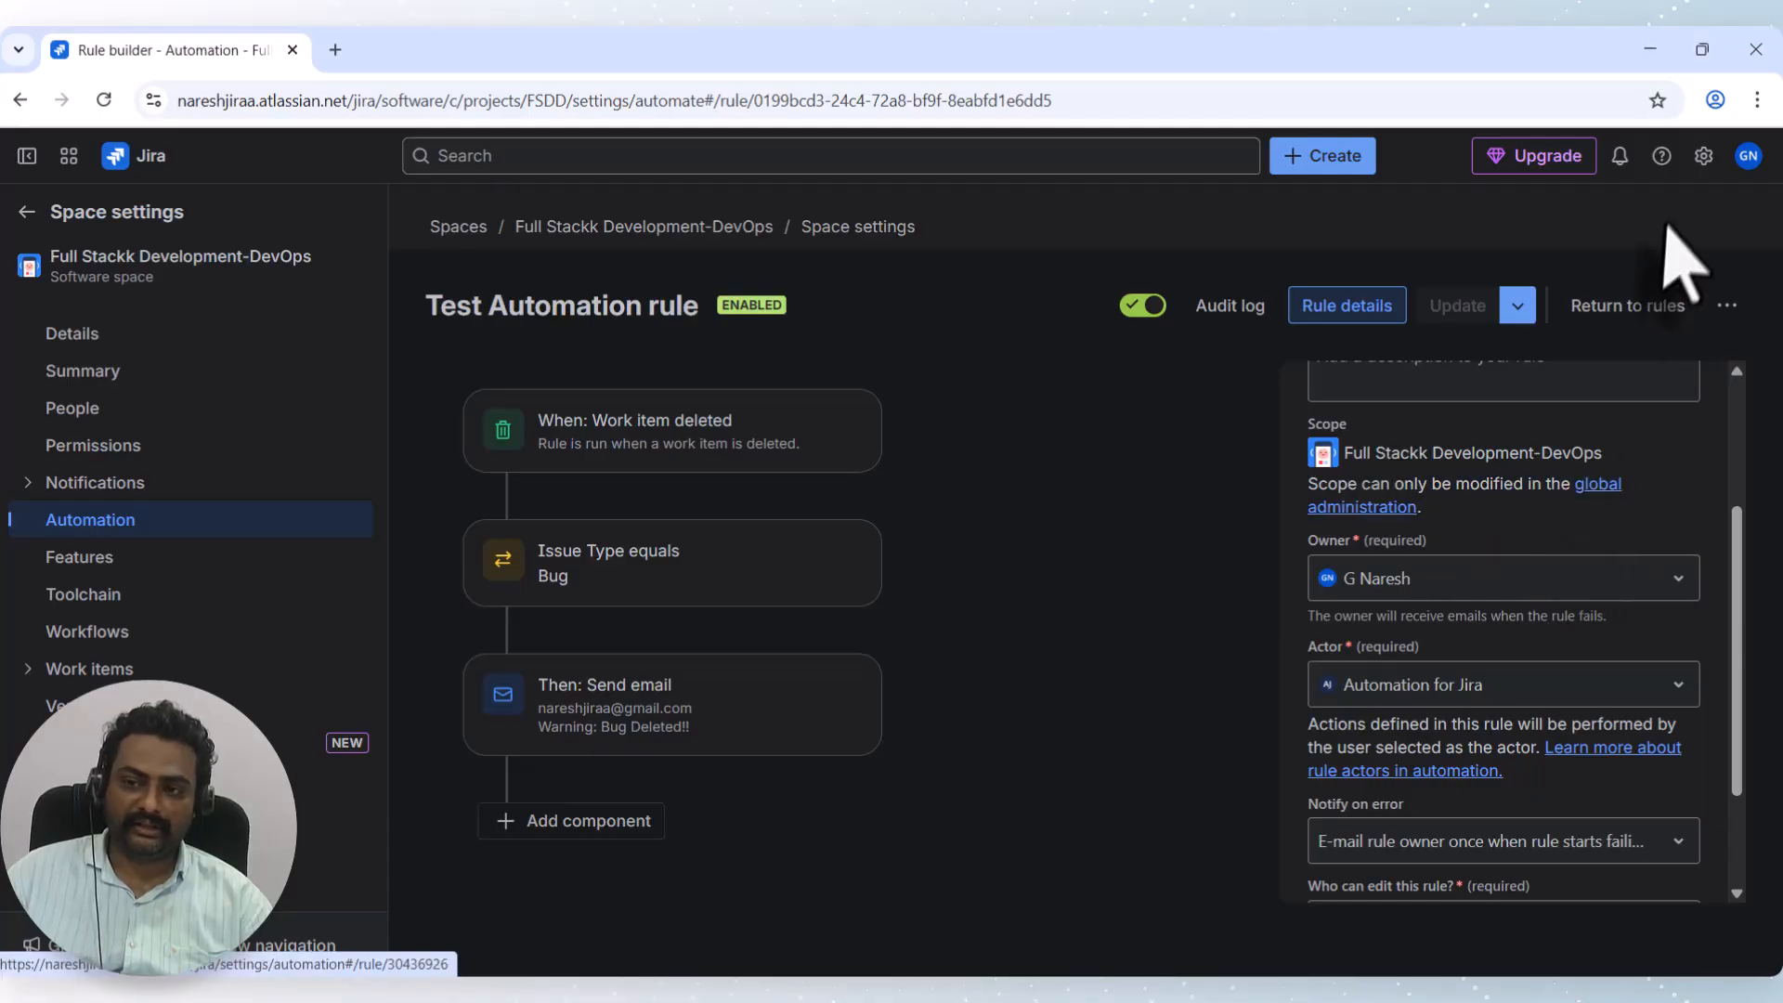
left_click(1704, 157)
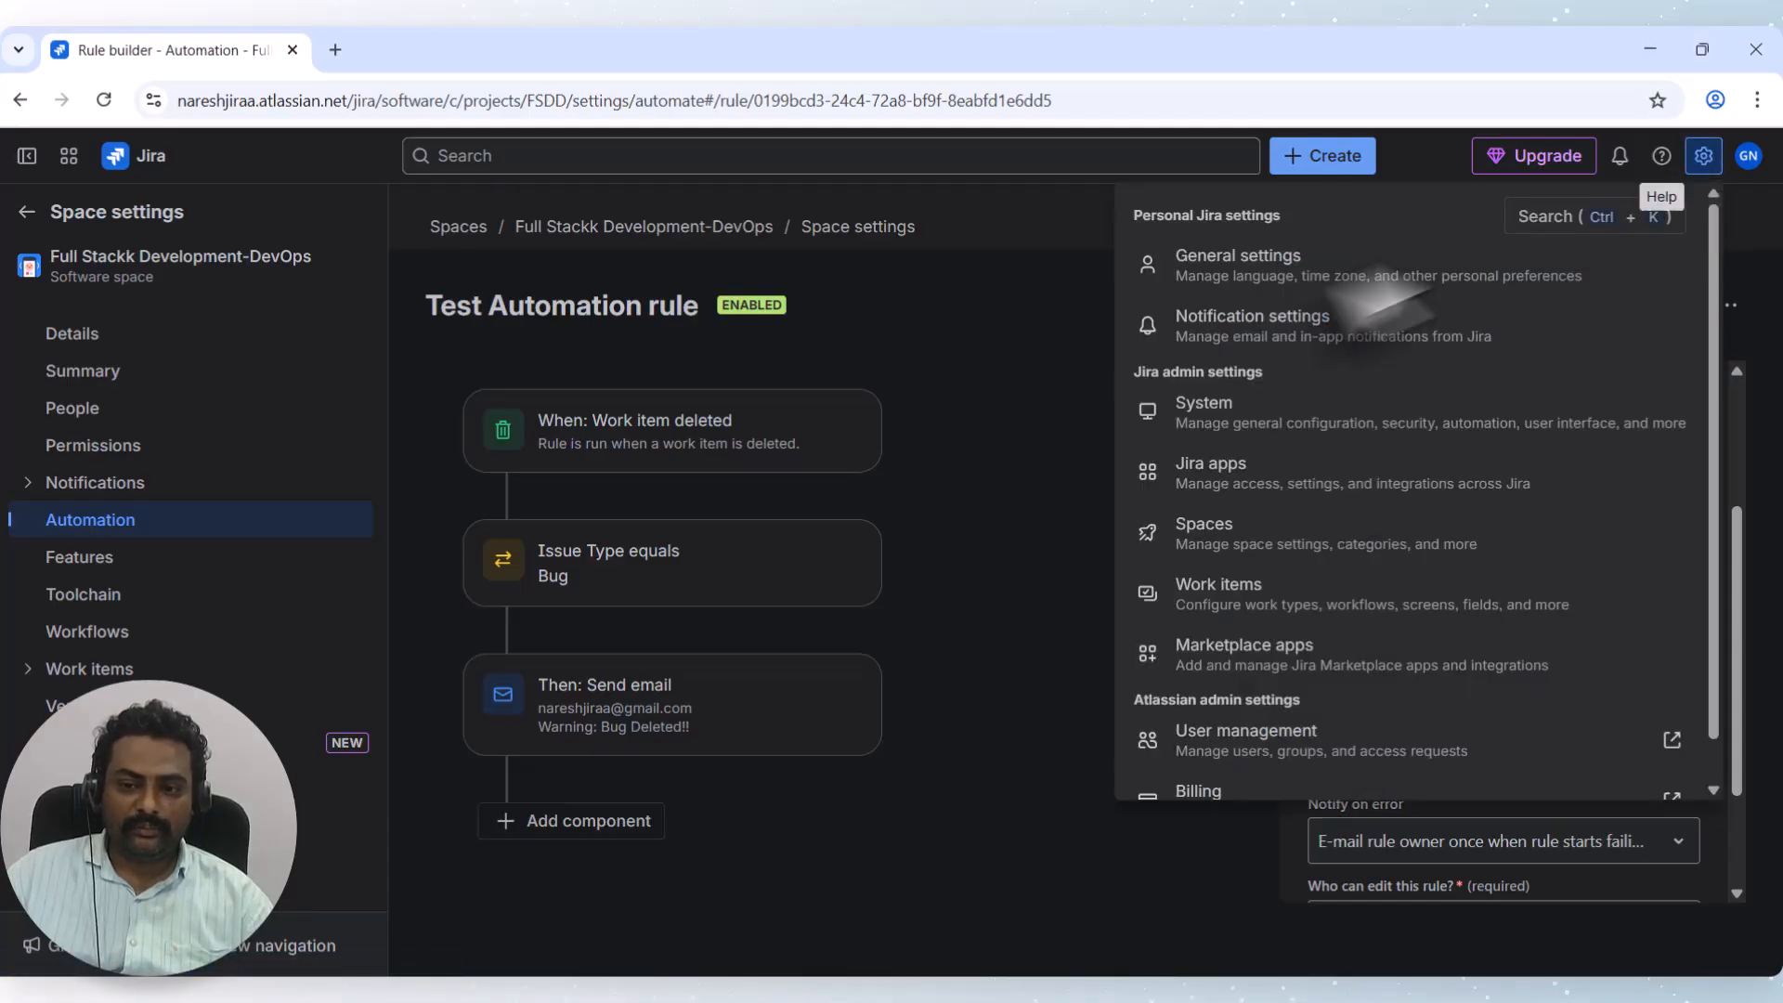
Open System settings in a new tab and open Test Automation rule under Global automation.
right_click(1237, 415)
left_click(1304, 436)
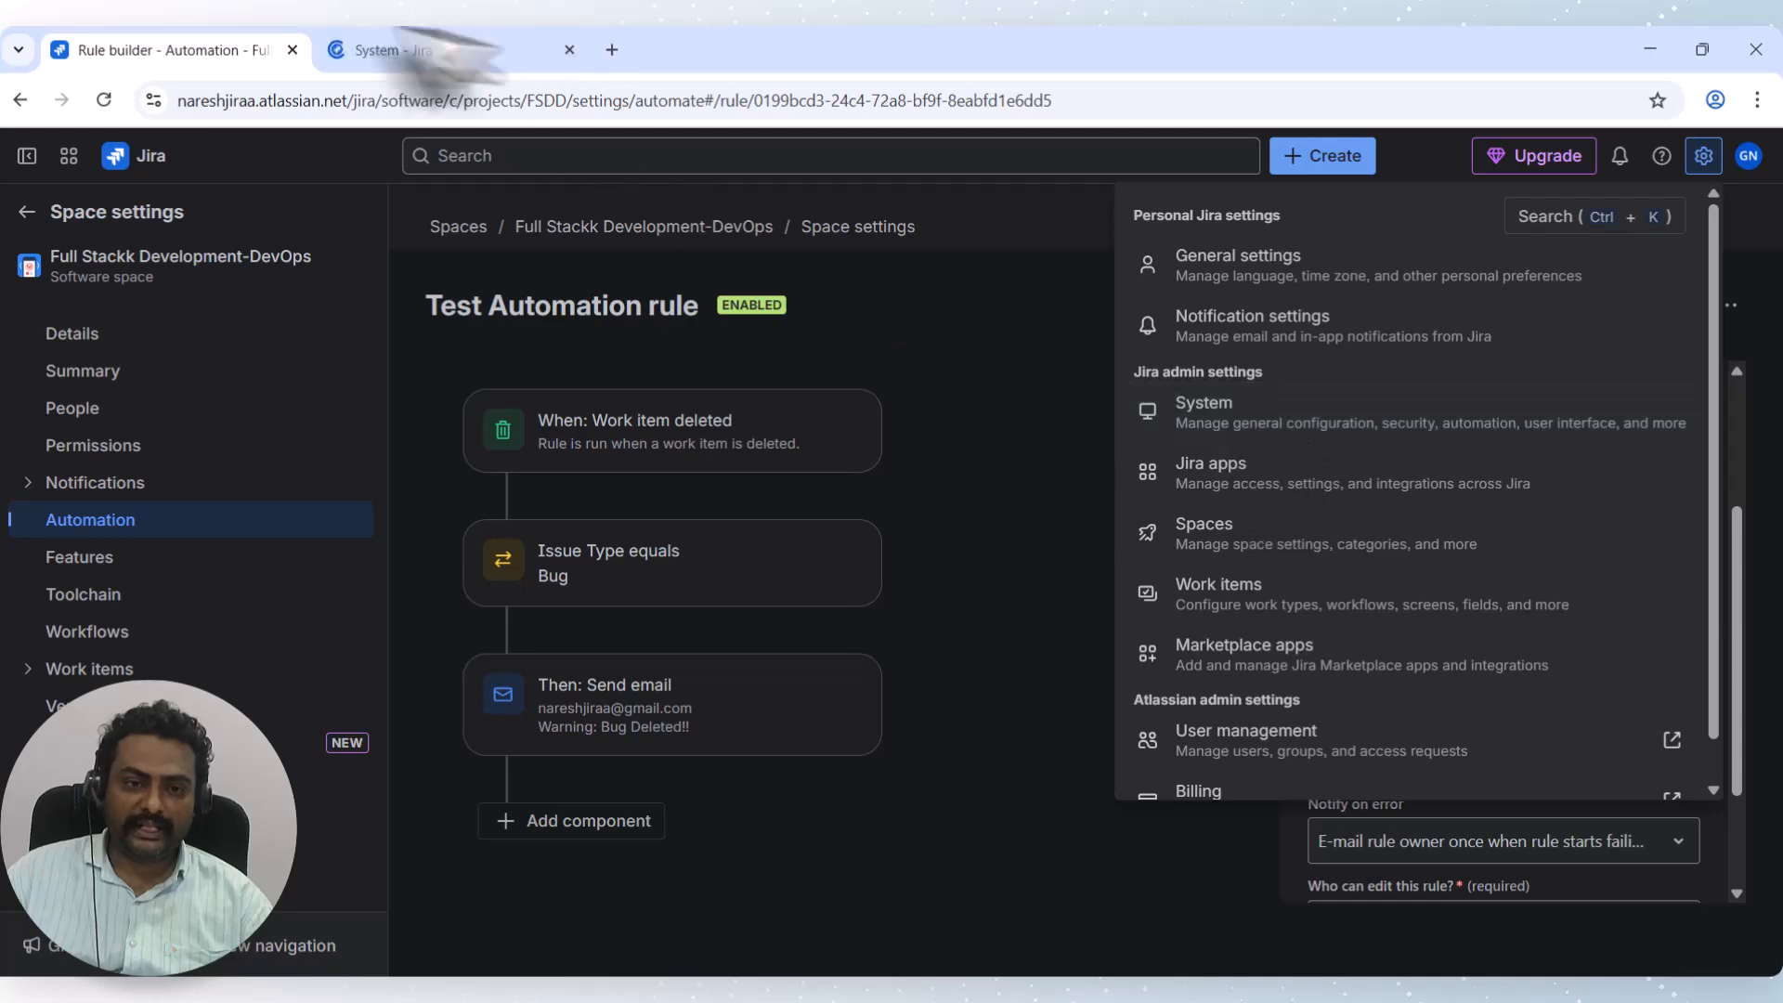
left_click(410, 52)
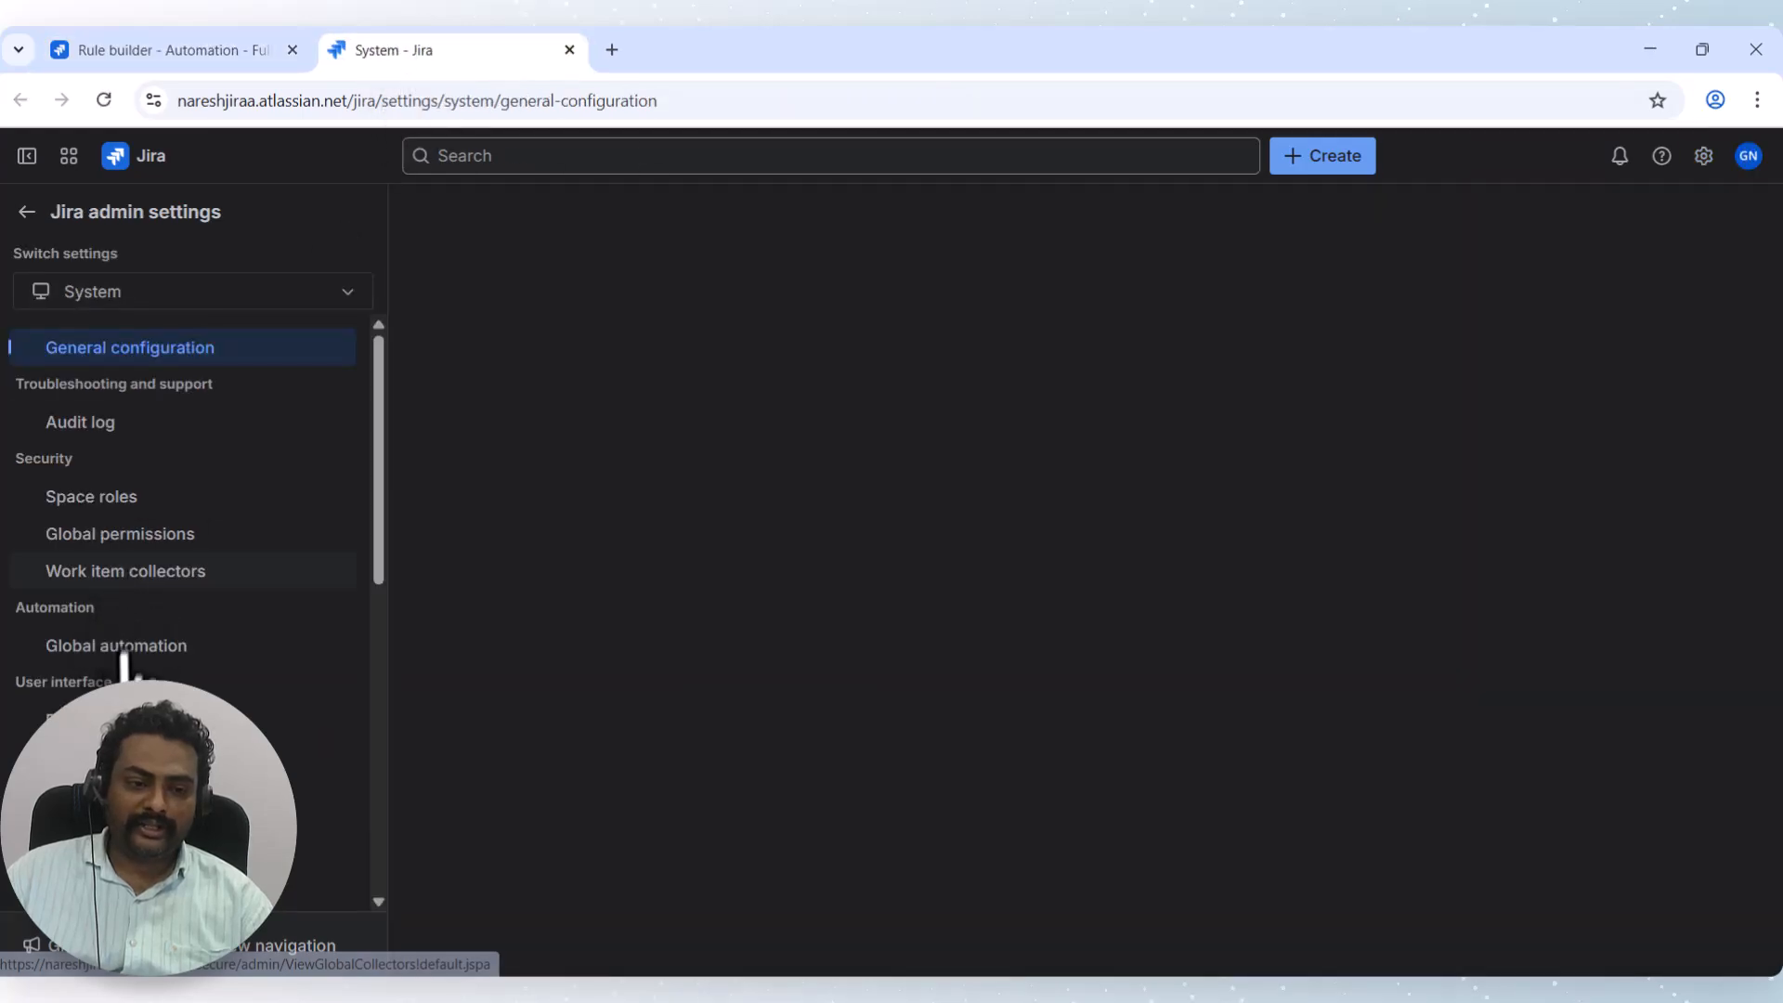
left_click(110, 645)
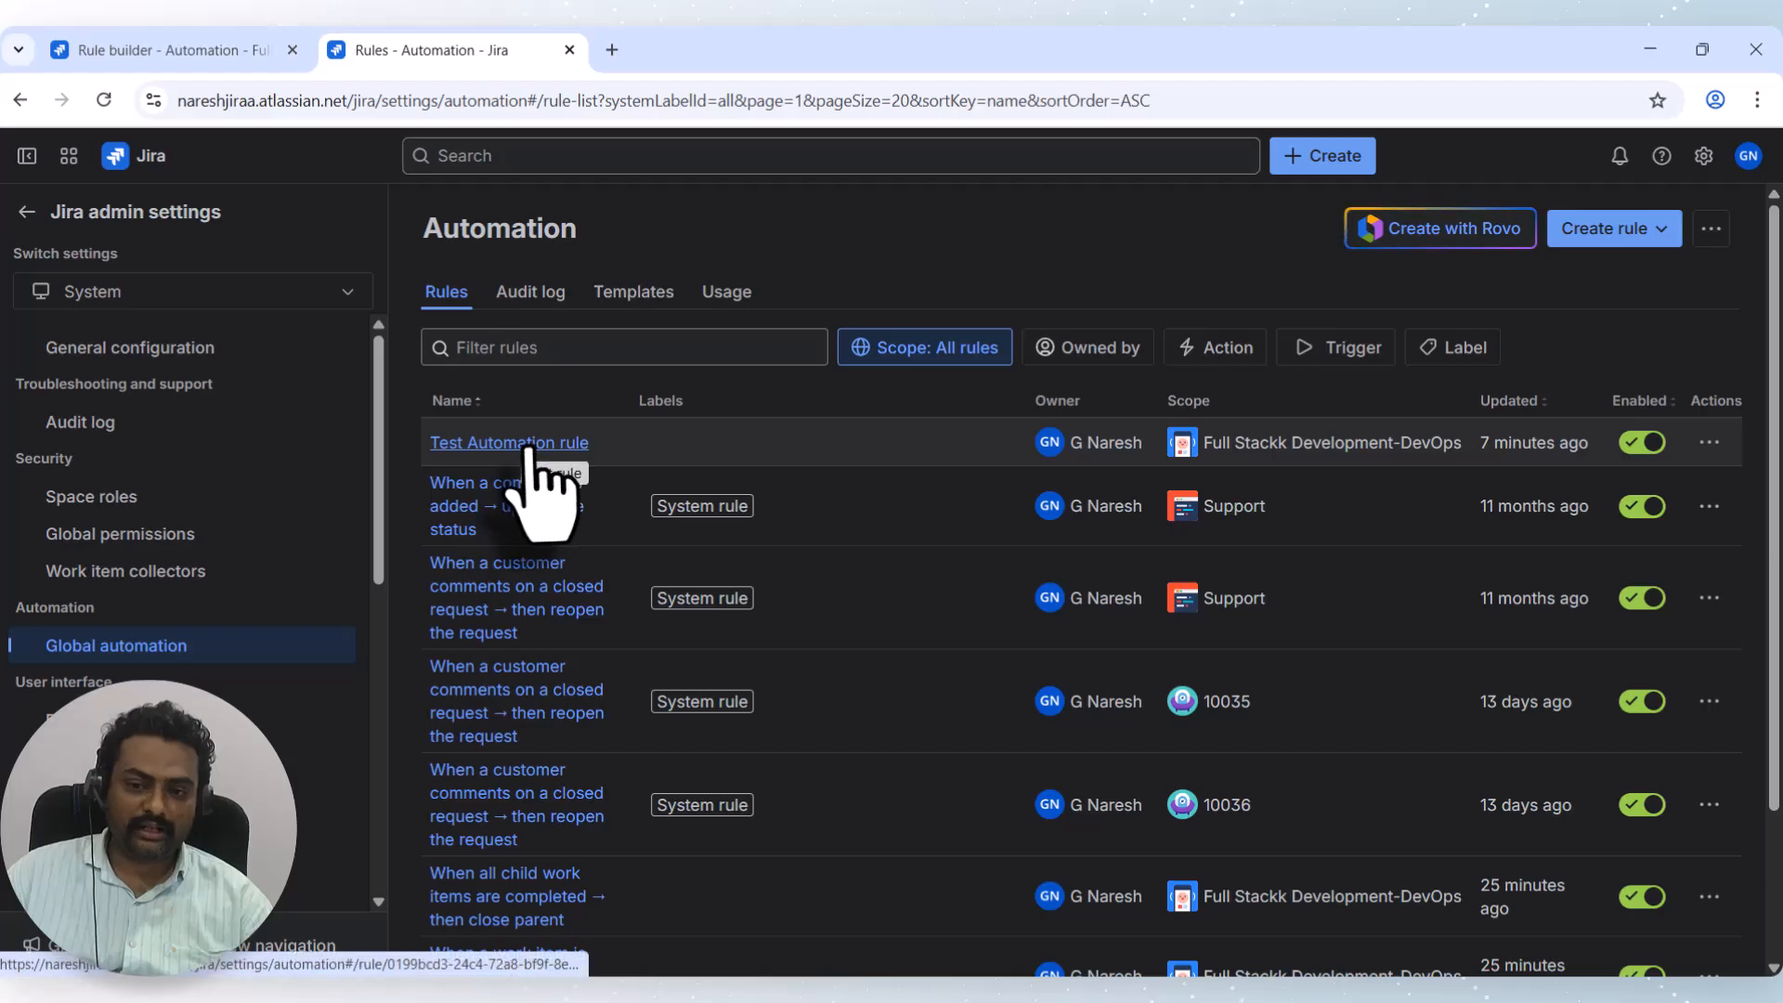
left_click(528, 449)
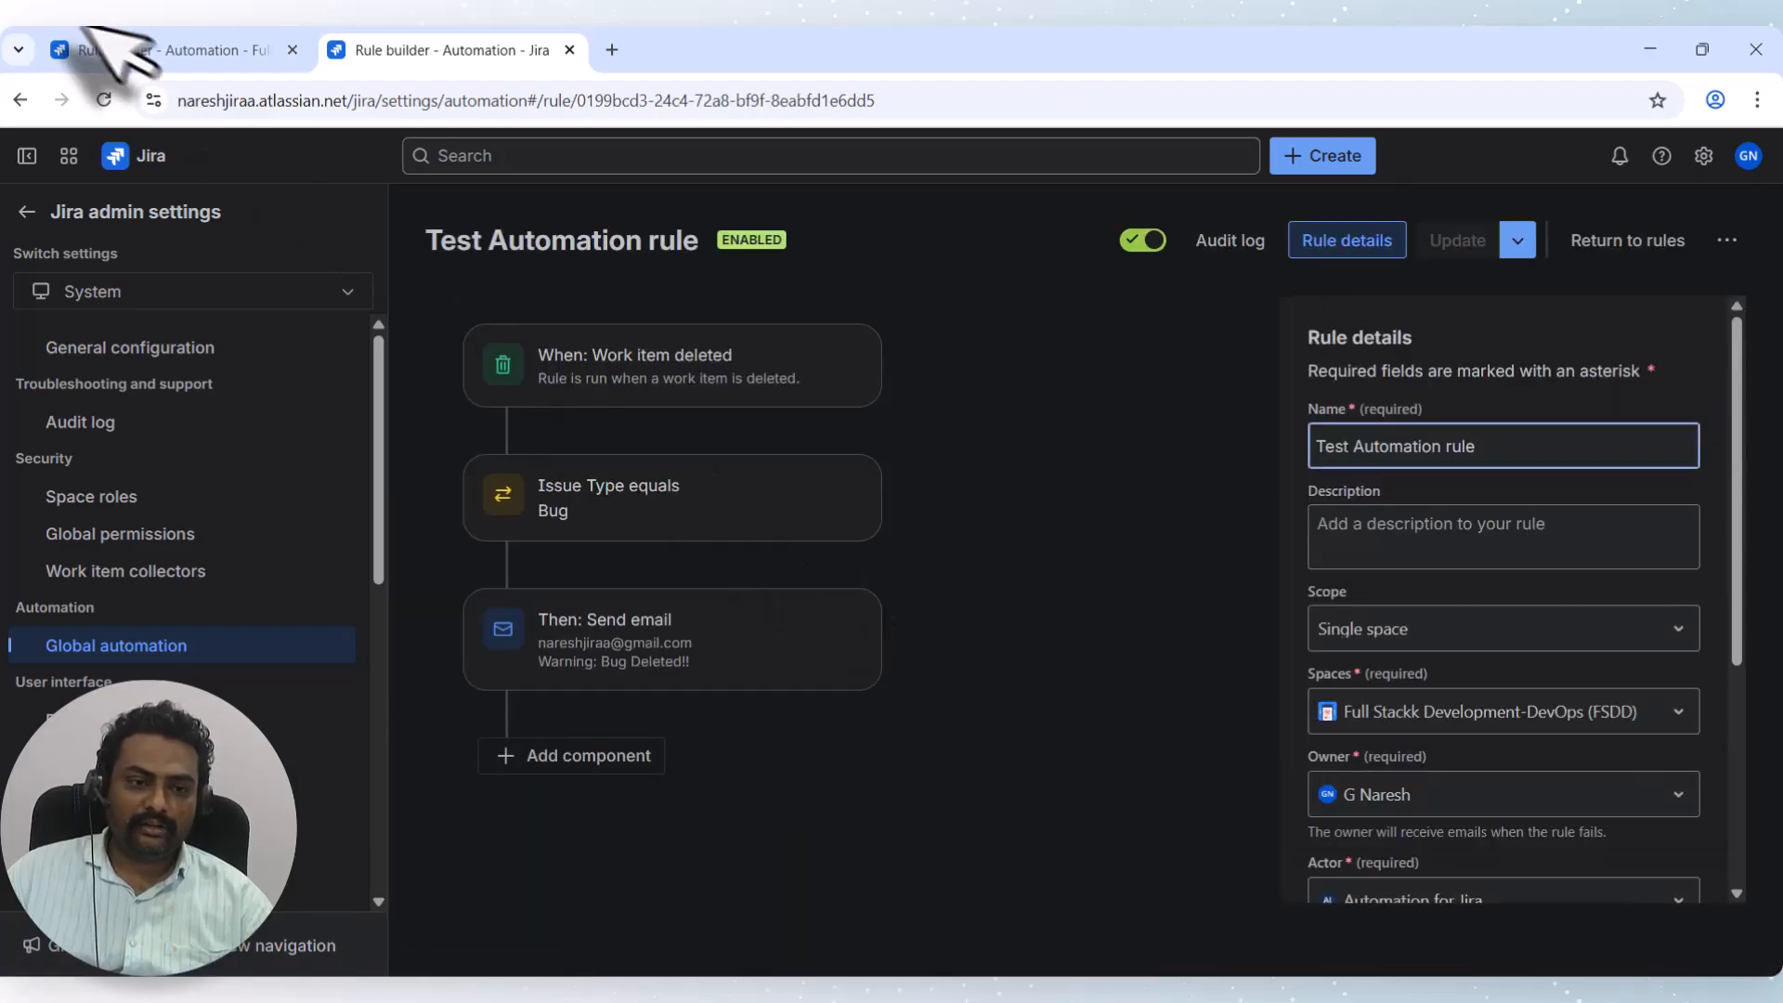
Confirm the rule's scope is Single space, Full Stackk Development-DevOps (FSDD).
left_click(130, 48)
left_click(505, 49)
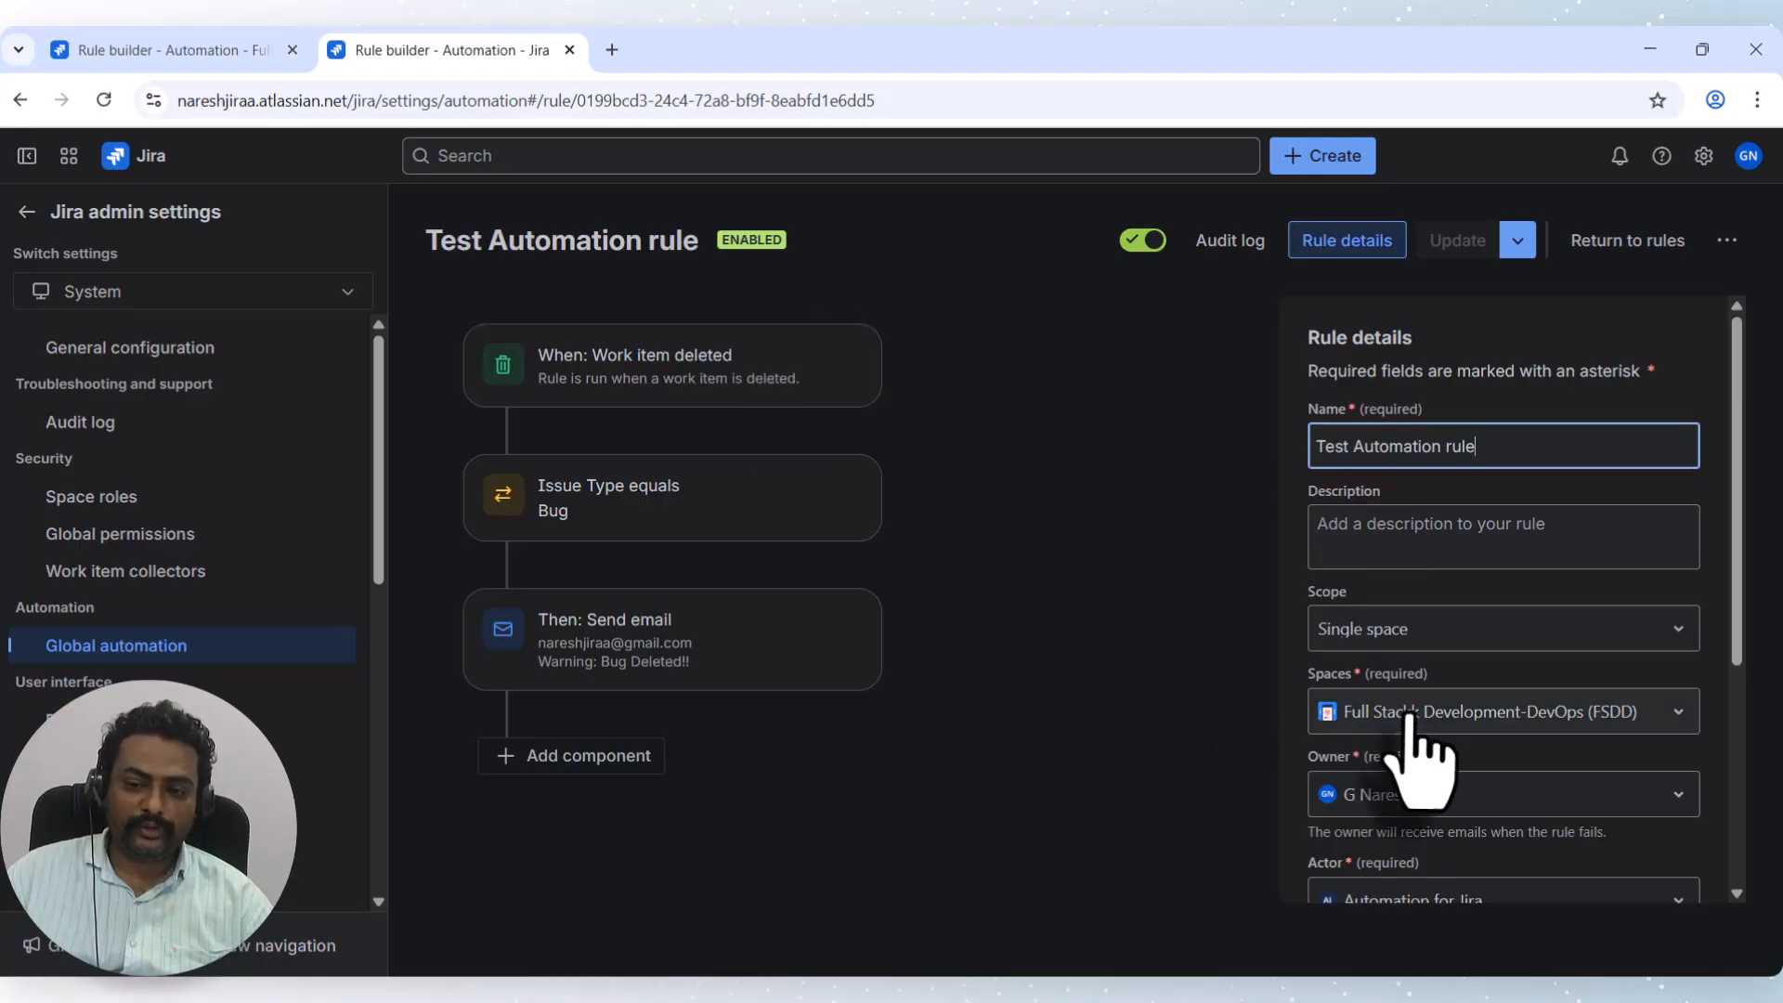
left_click(1375, 711)
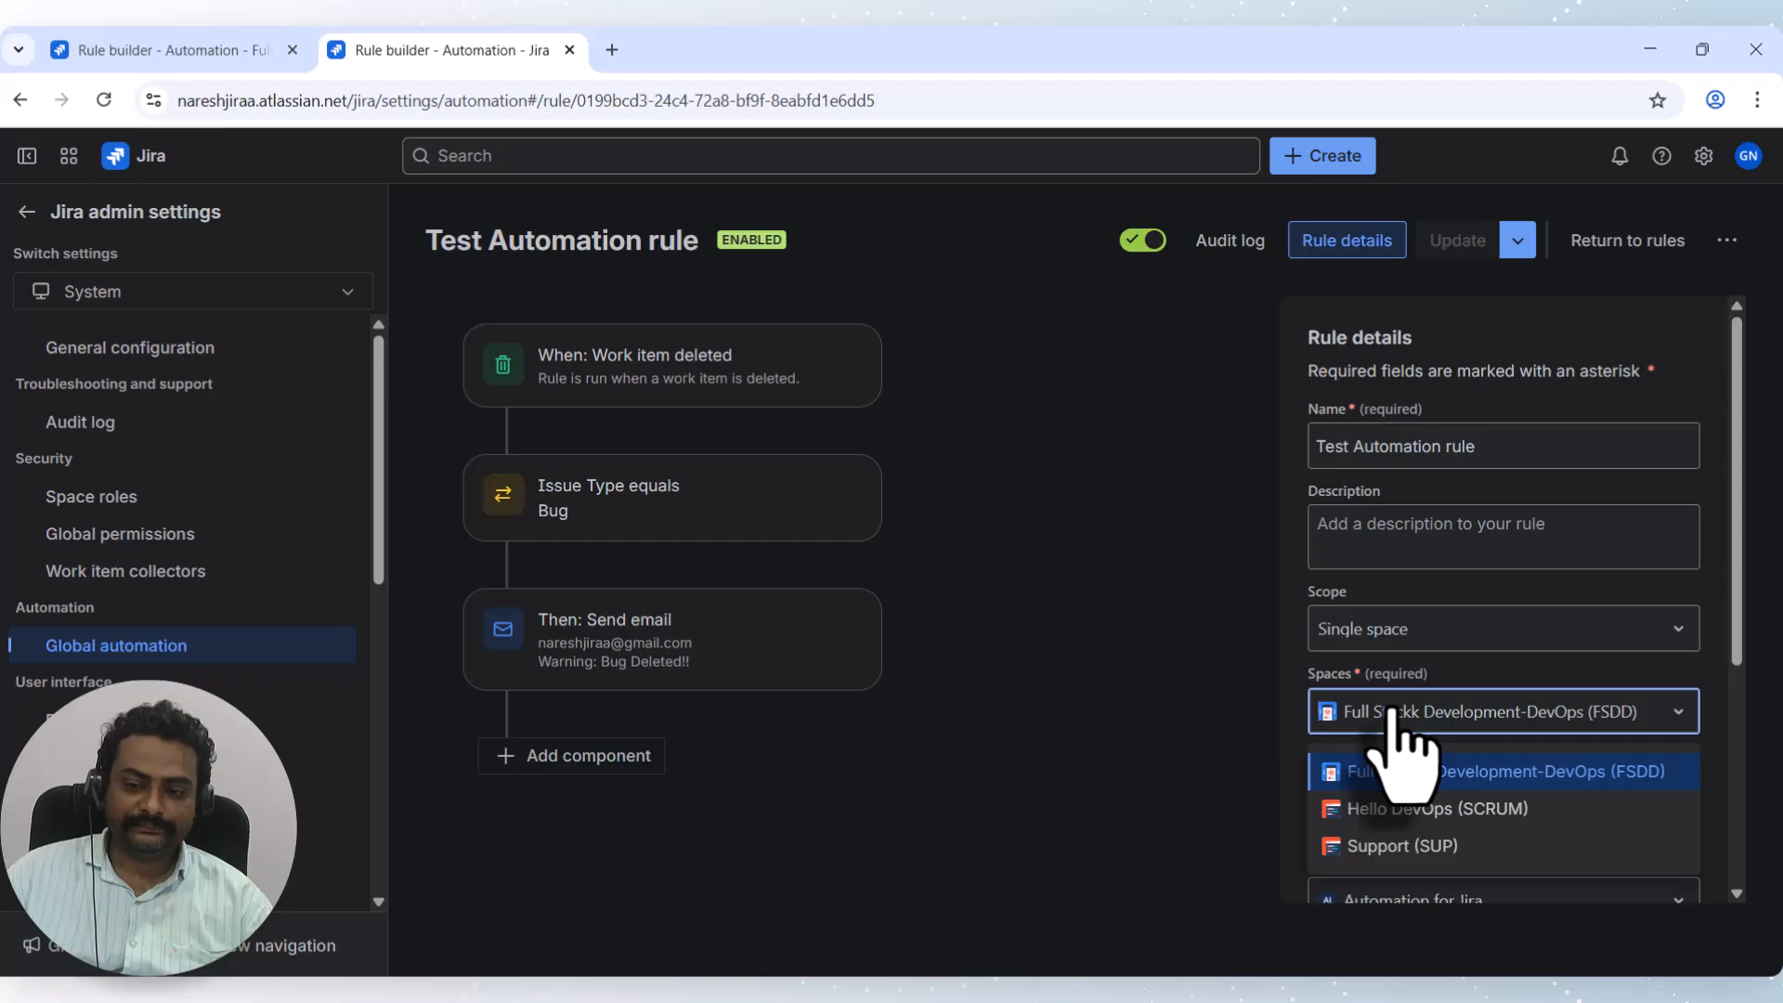
scroll(1393, 713, "down", 1)
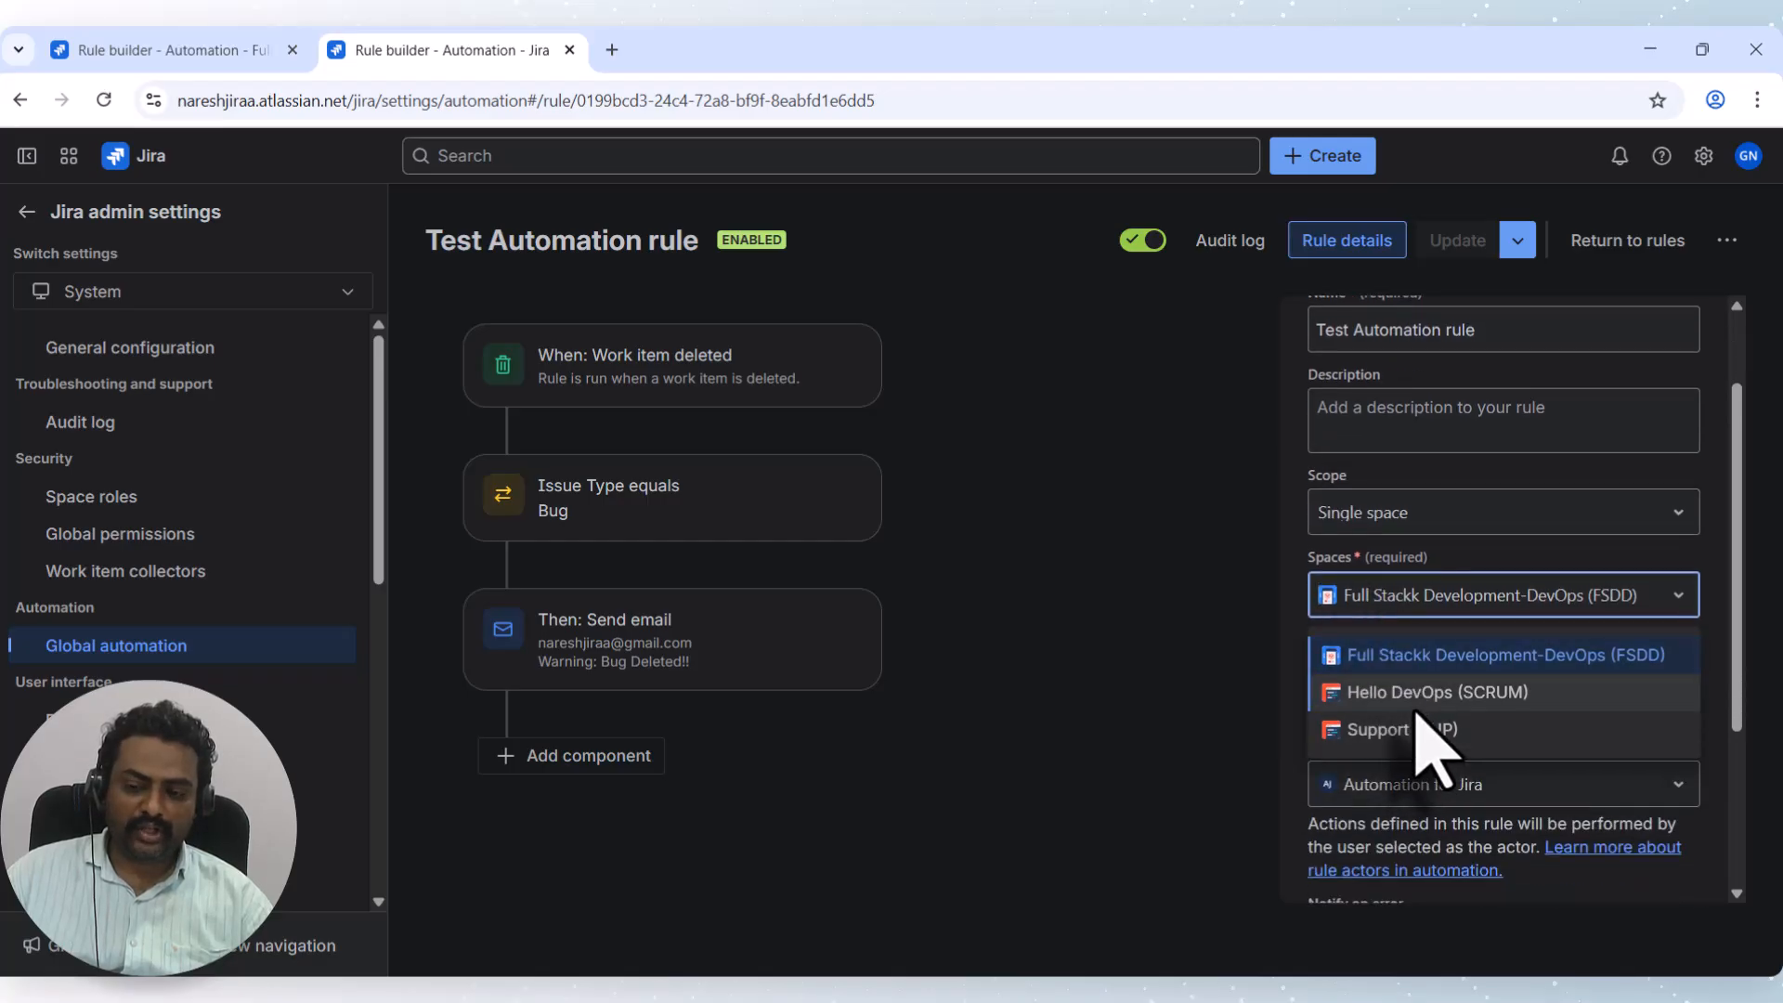
left_click(1114, 597)
Switch the Test Automation rule's scope from Single space to Global.
left_click(1329, 527)
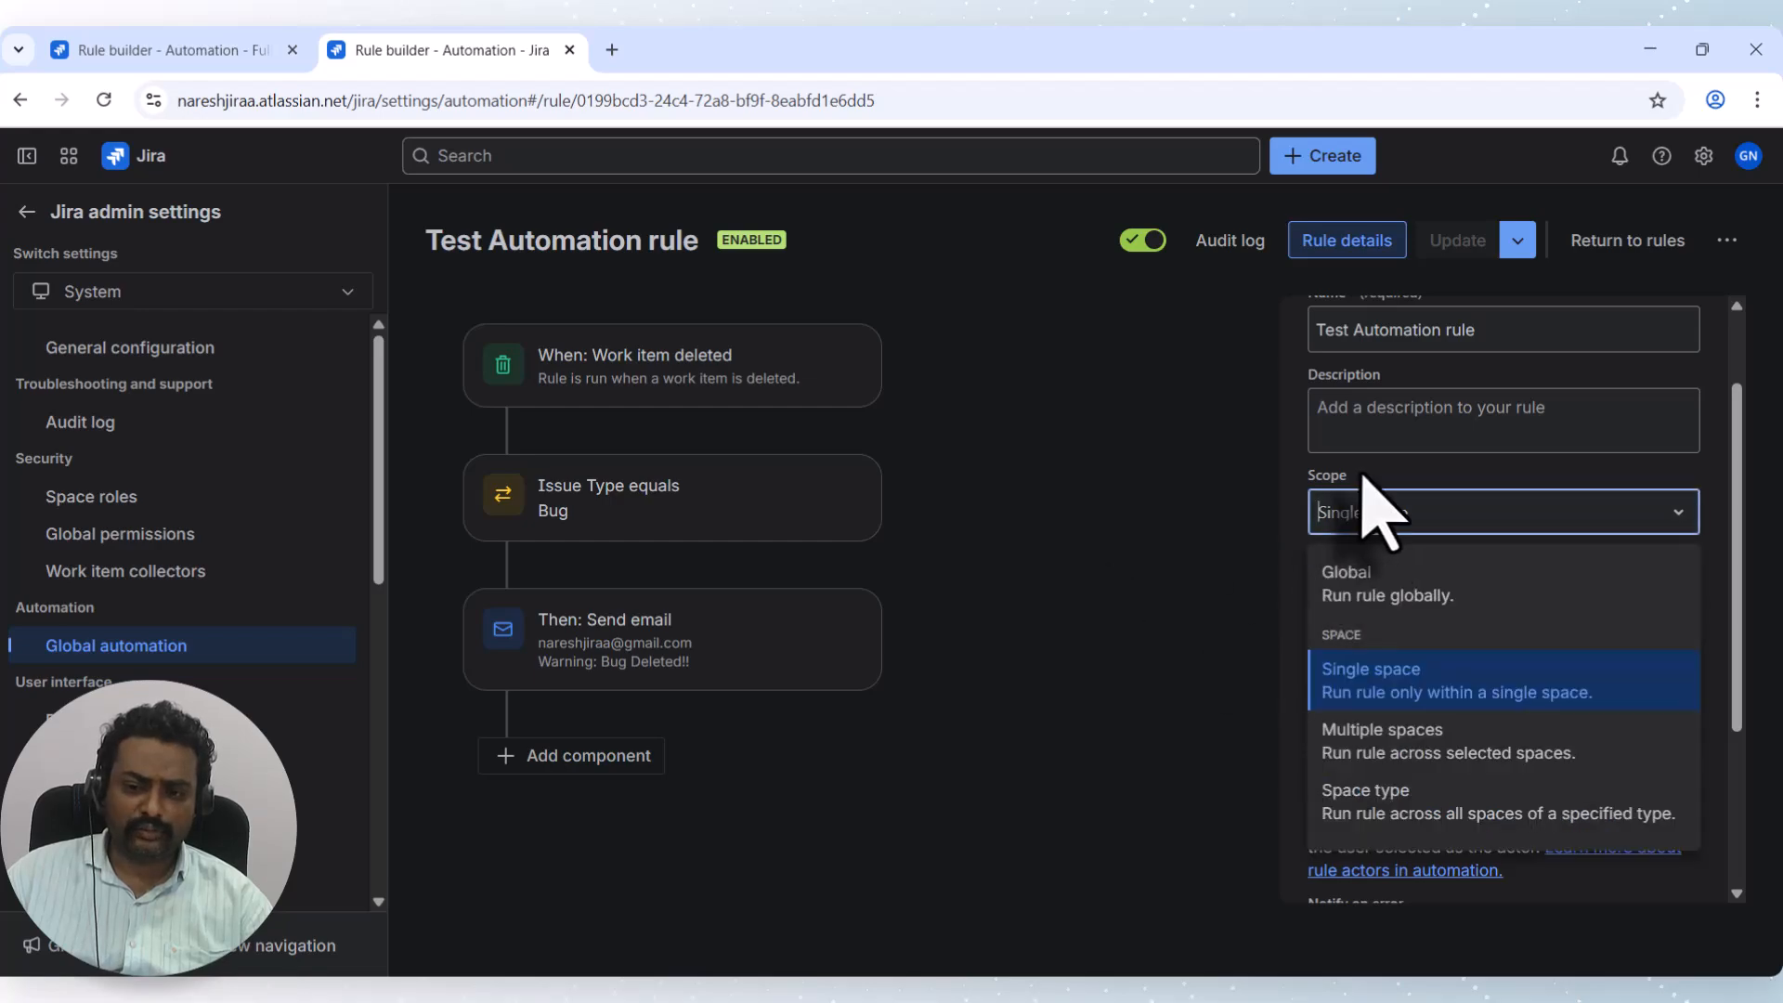
left_click(1400, 492)
left_click_drag(1404, 486, 1285, 481)
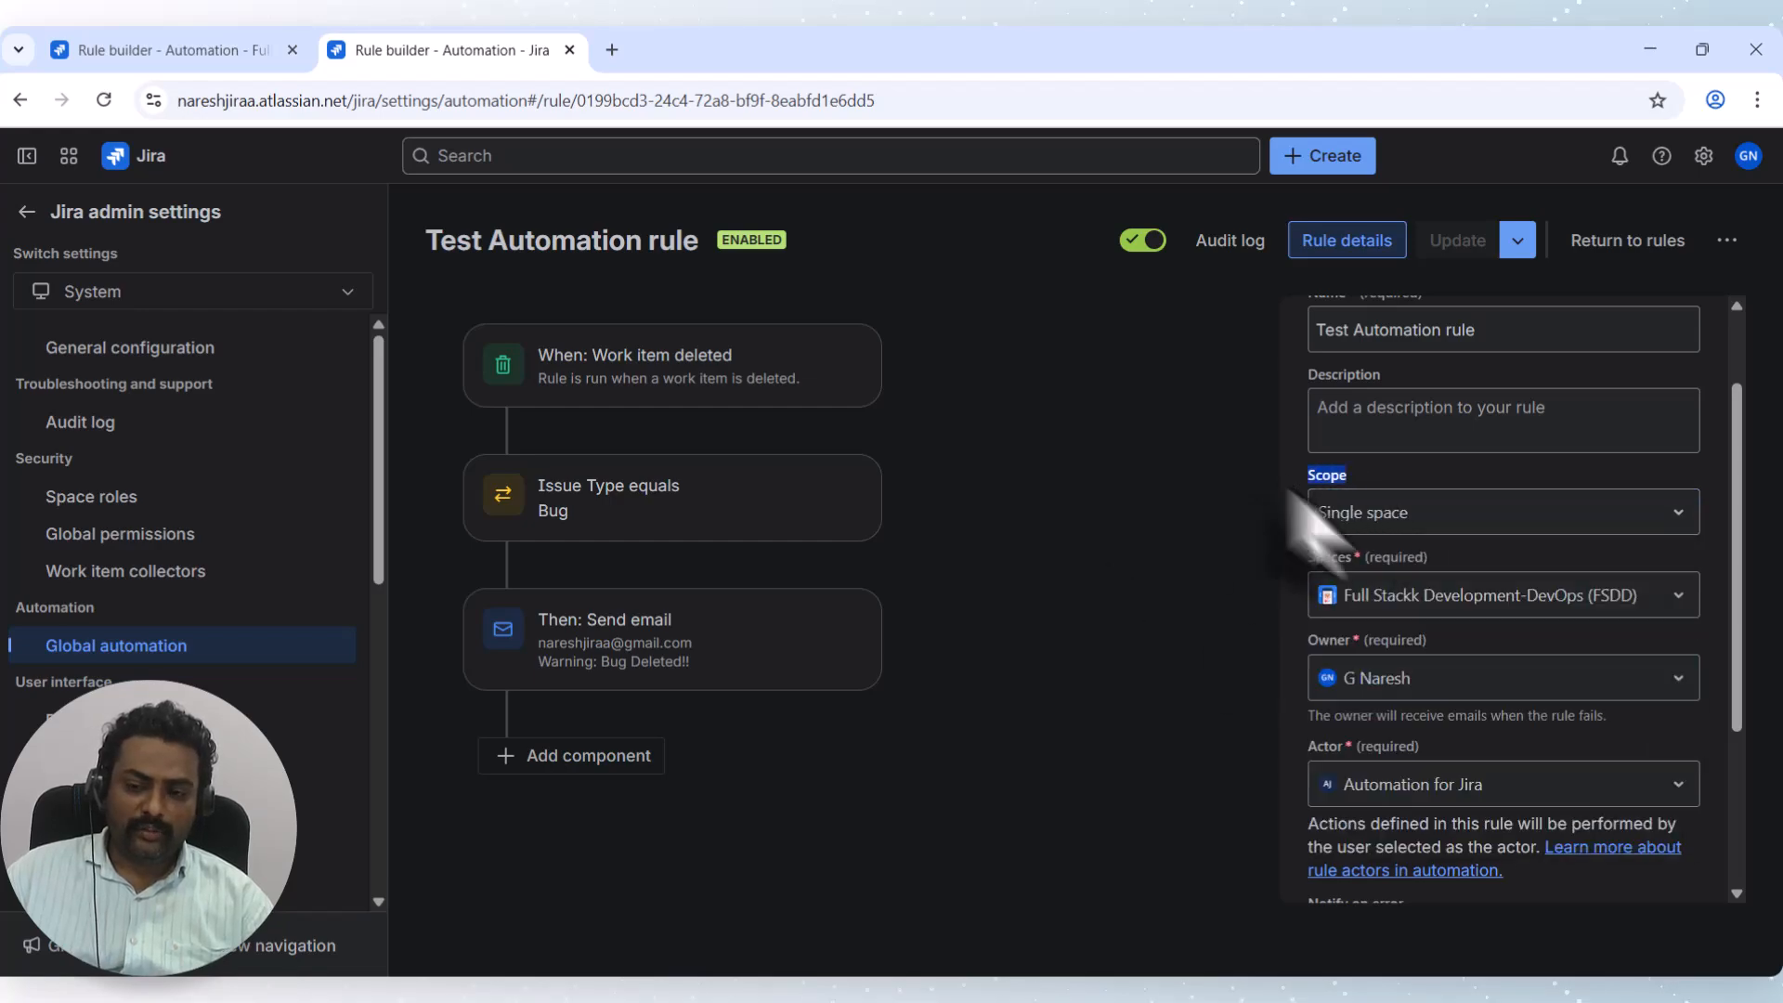
left_click(1392, 524)
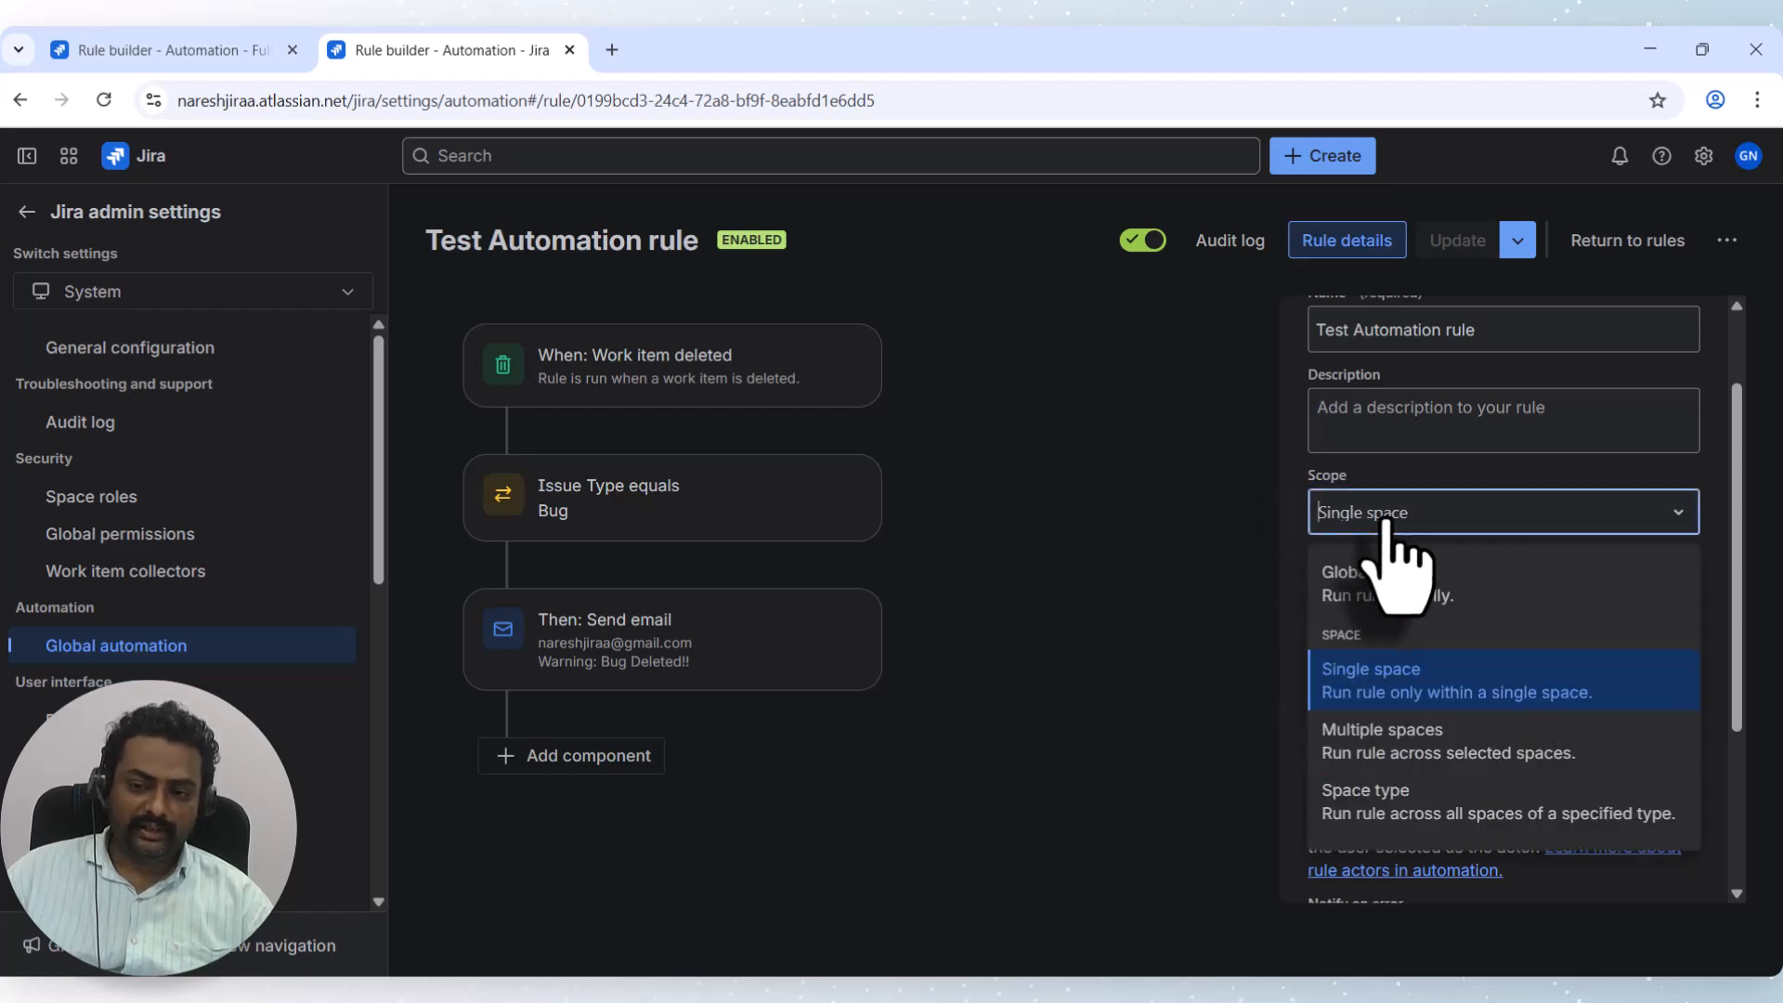
left_click(1385, 594)
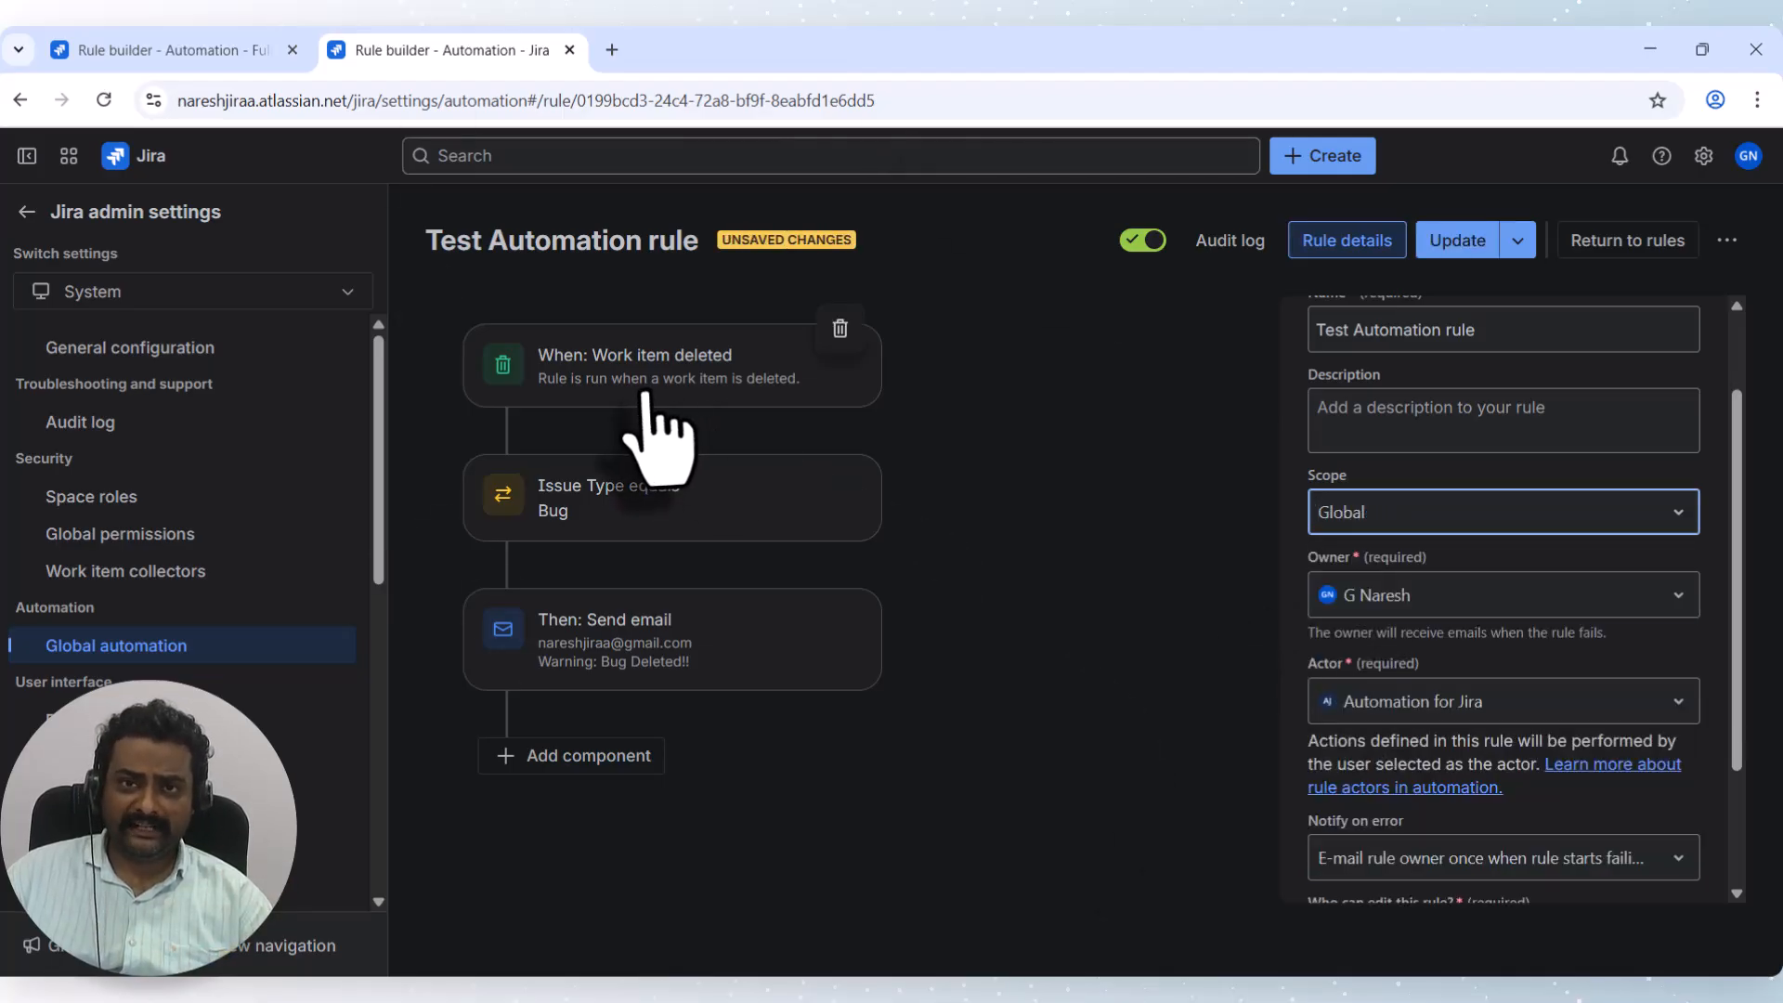
Change the scope to Multiple spaces and add FSDD and Hello DevOps (SCRUM).
left_click(1388, 525)
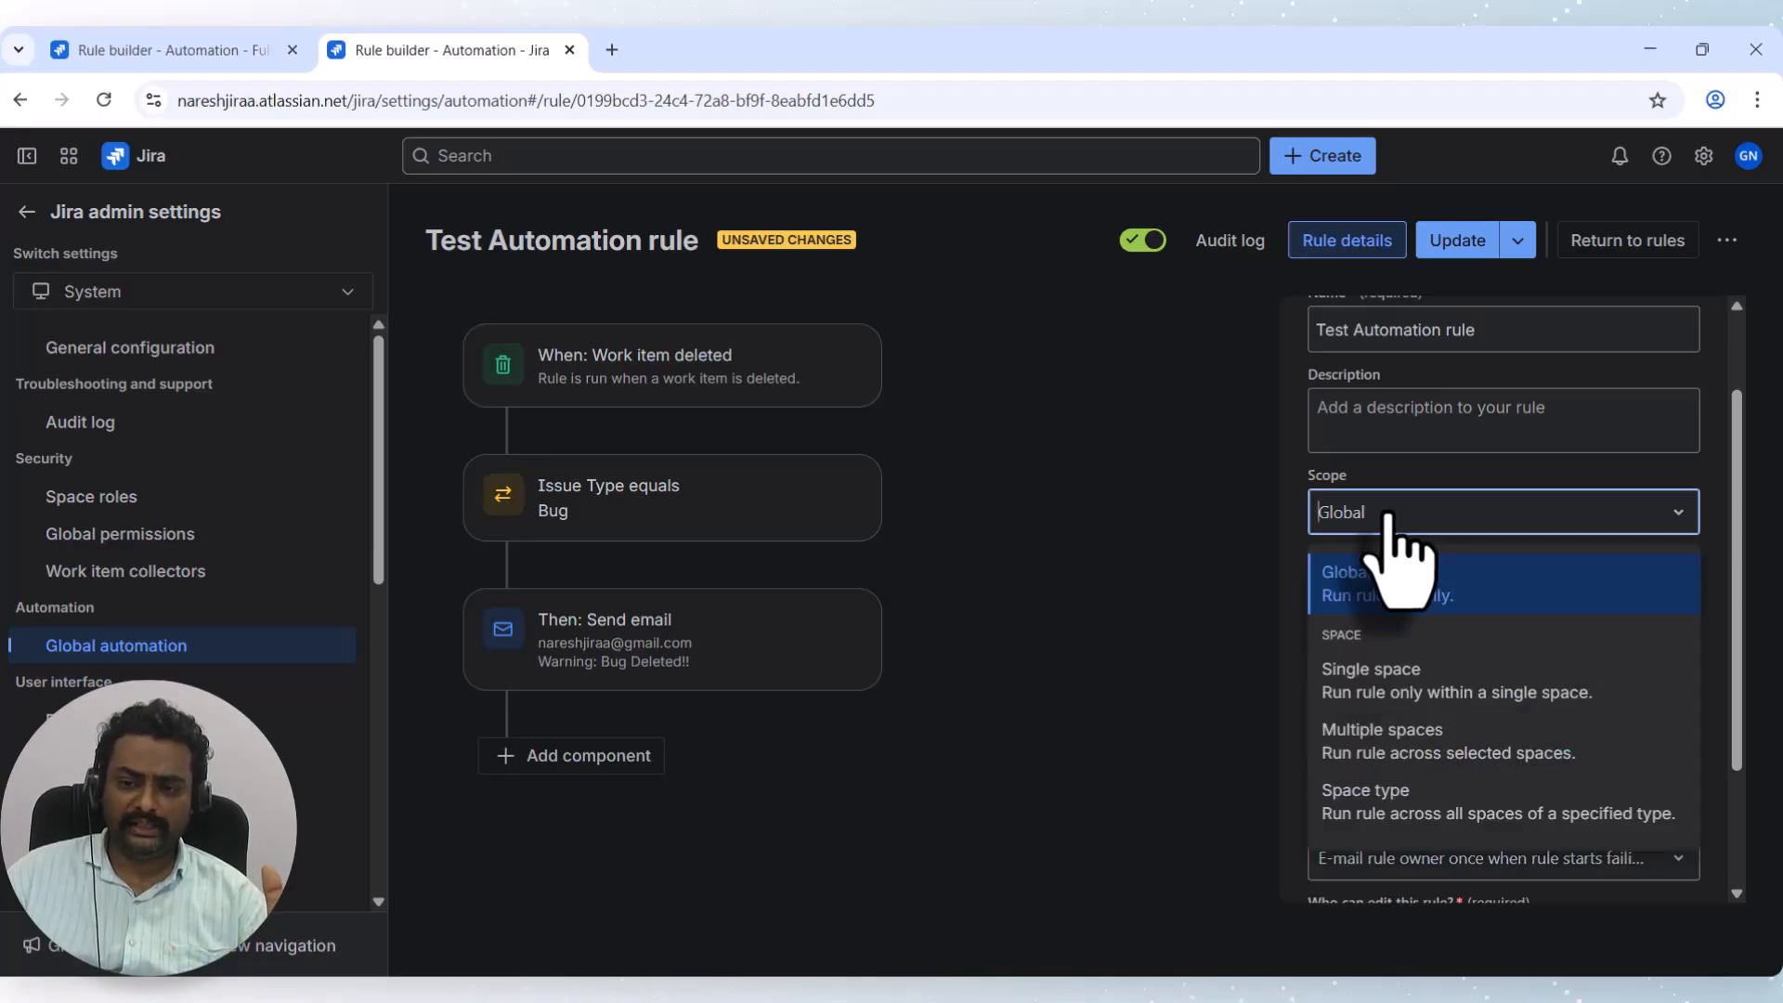
left_click(1406, 754)
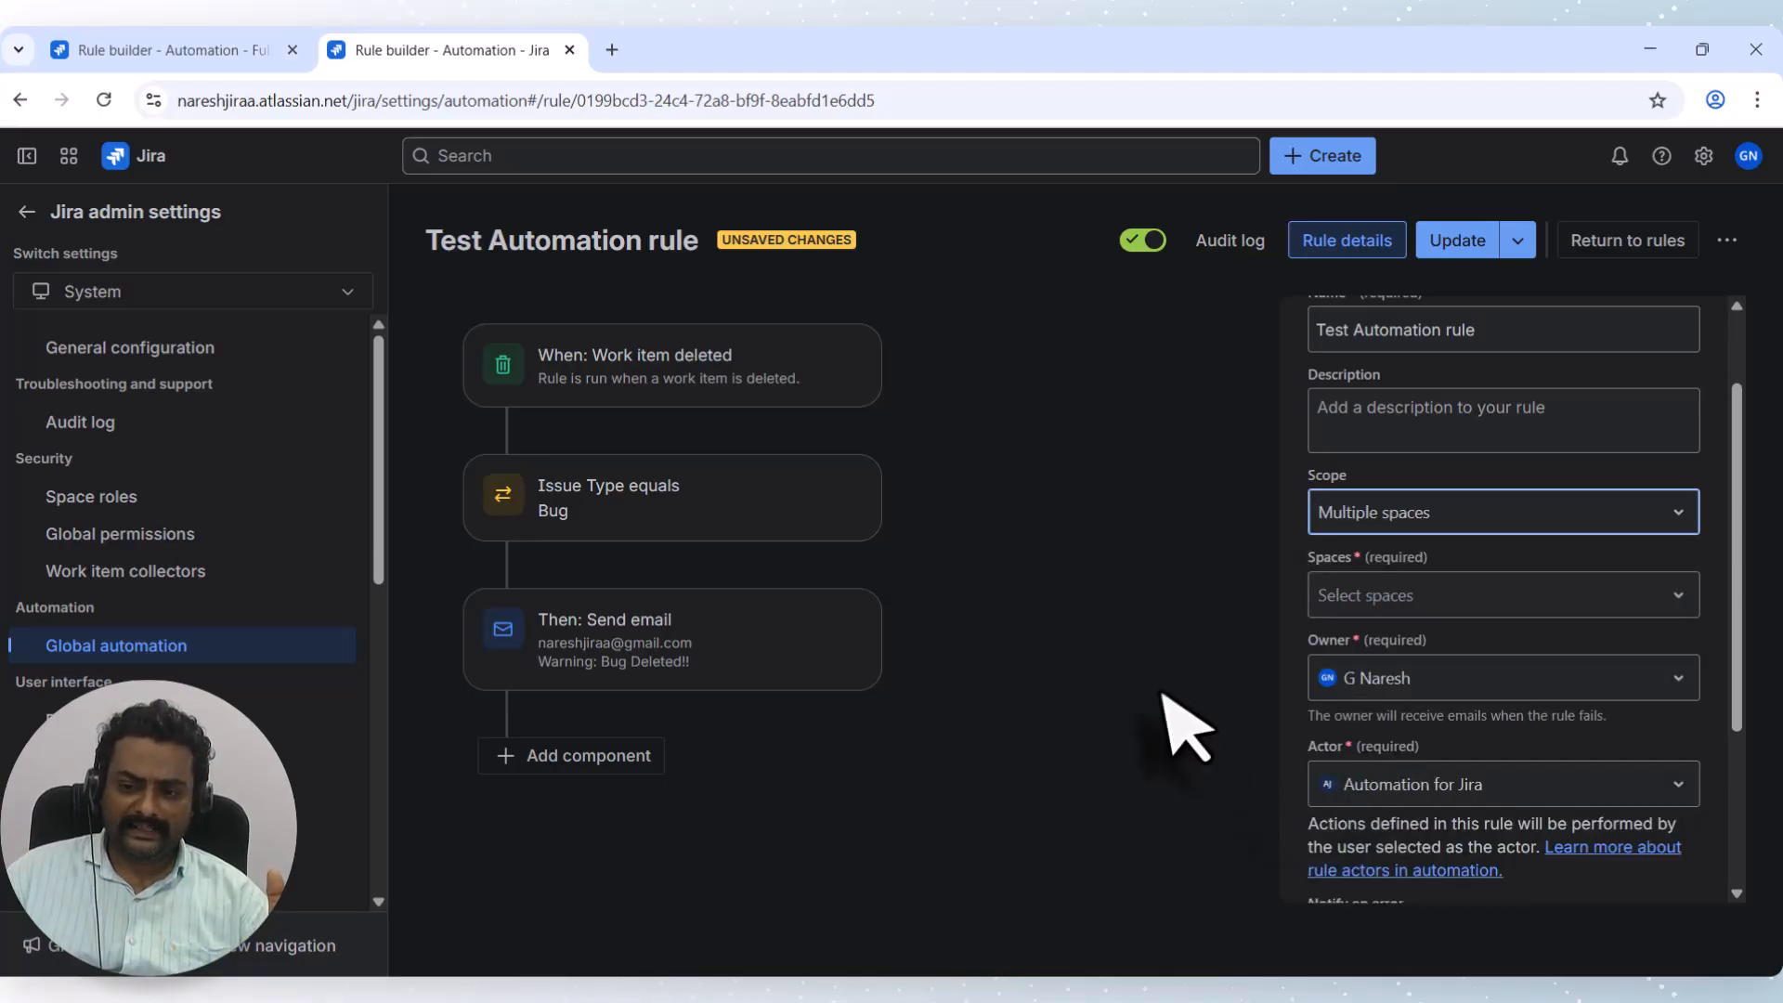
left_click(1398, 594)
left_click(1413, 663)
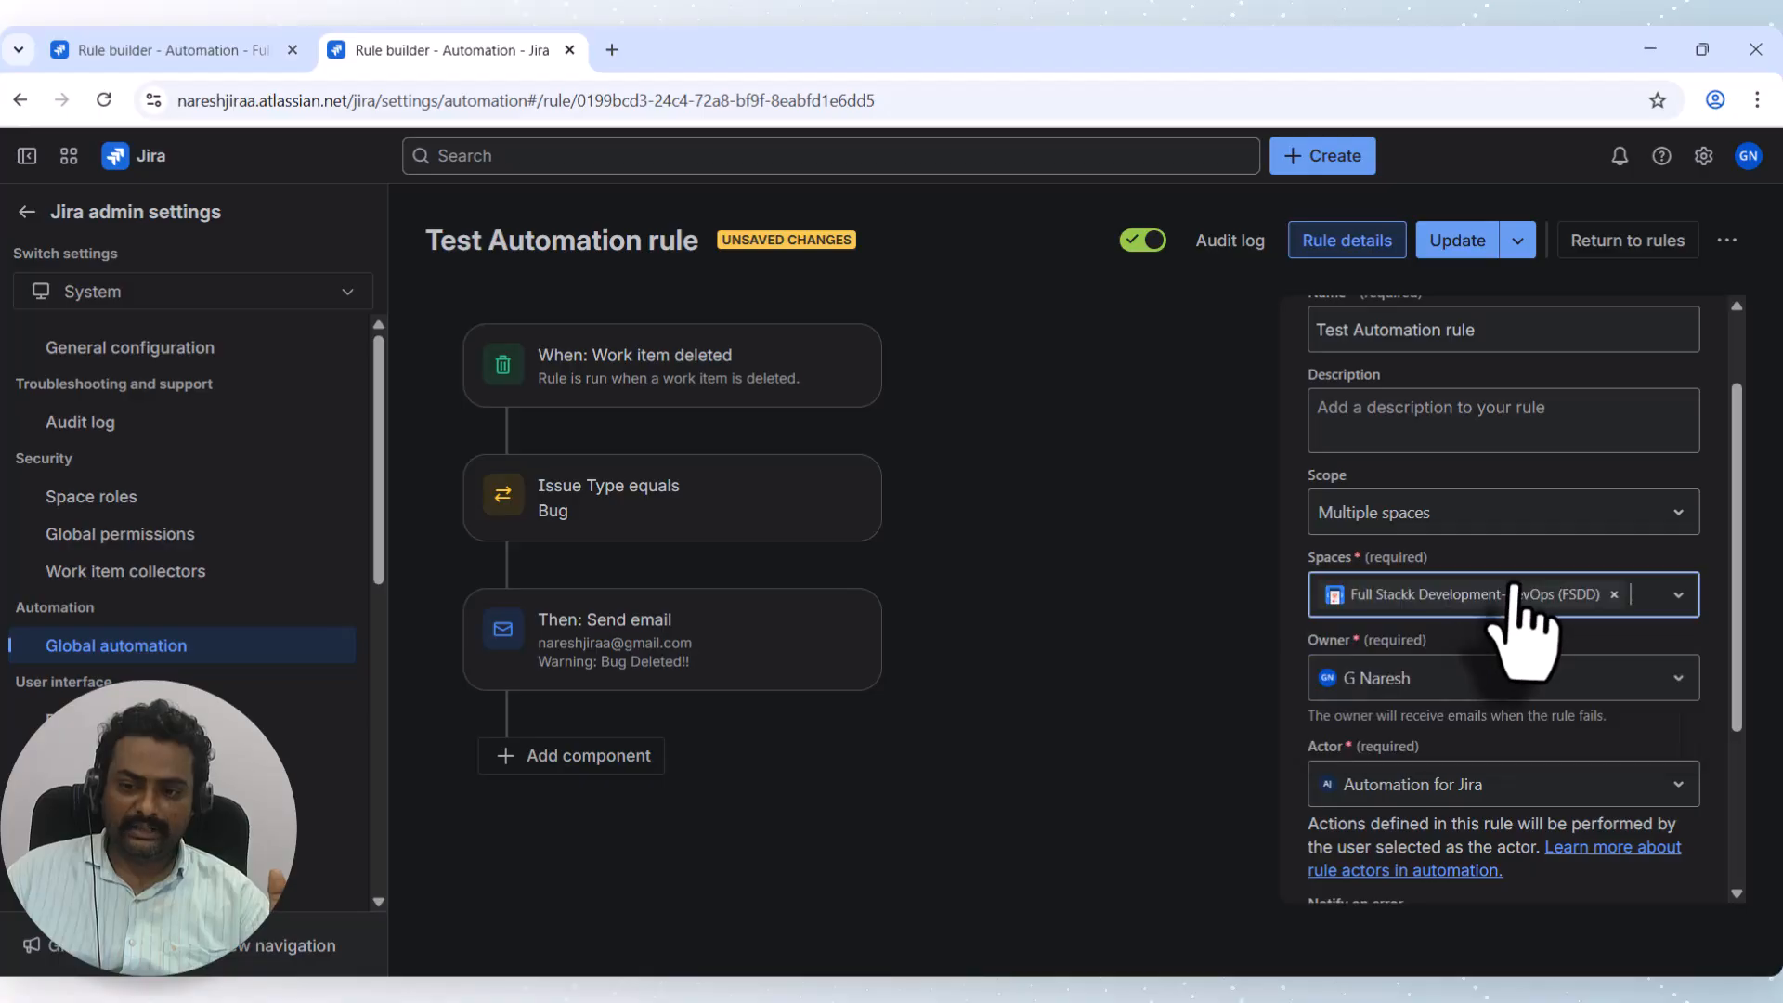
left_click(1672, 596)
left_click(1482, 666)
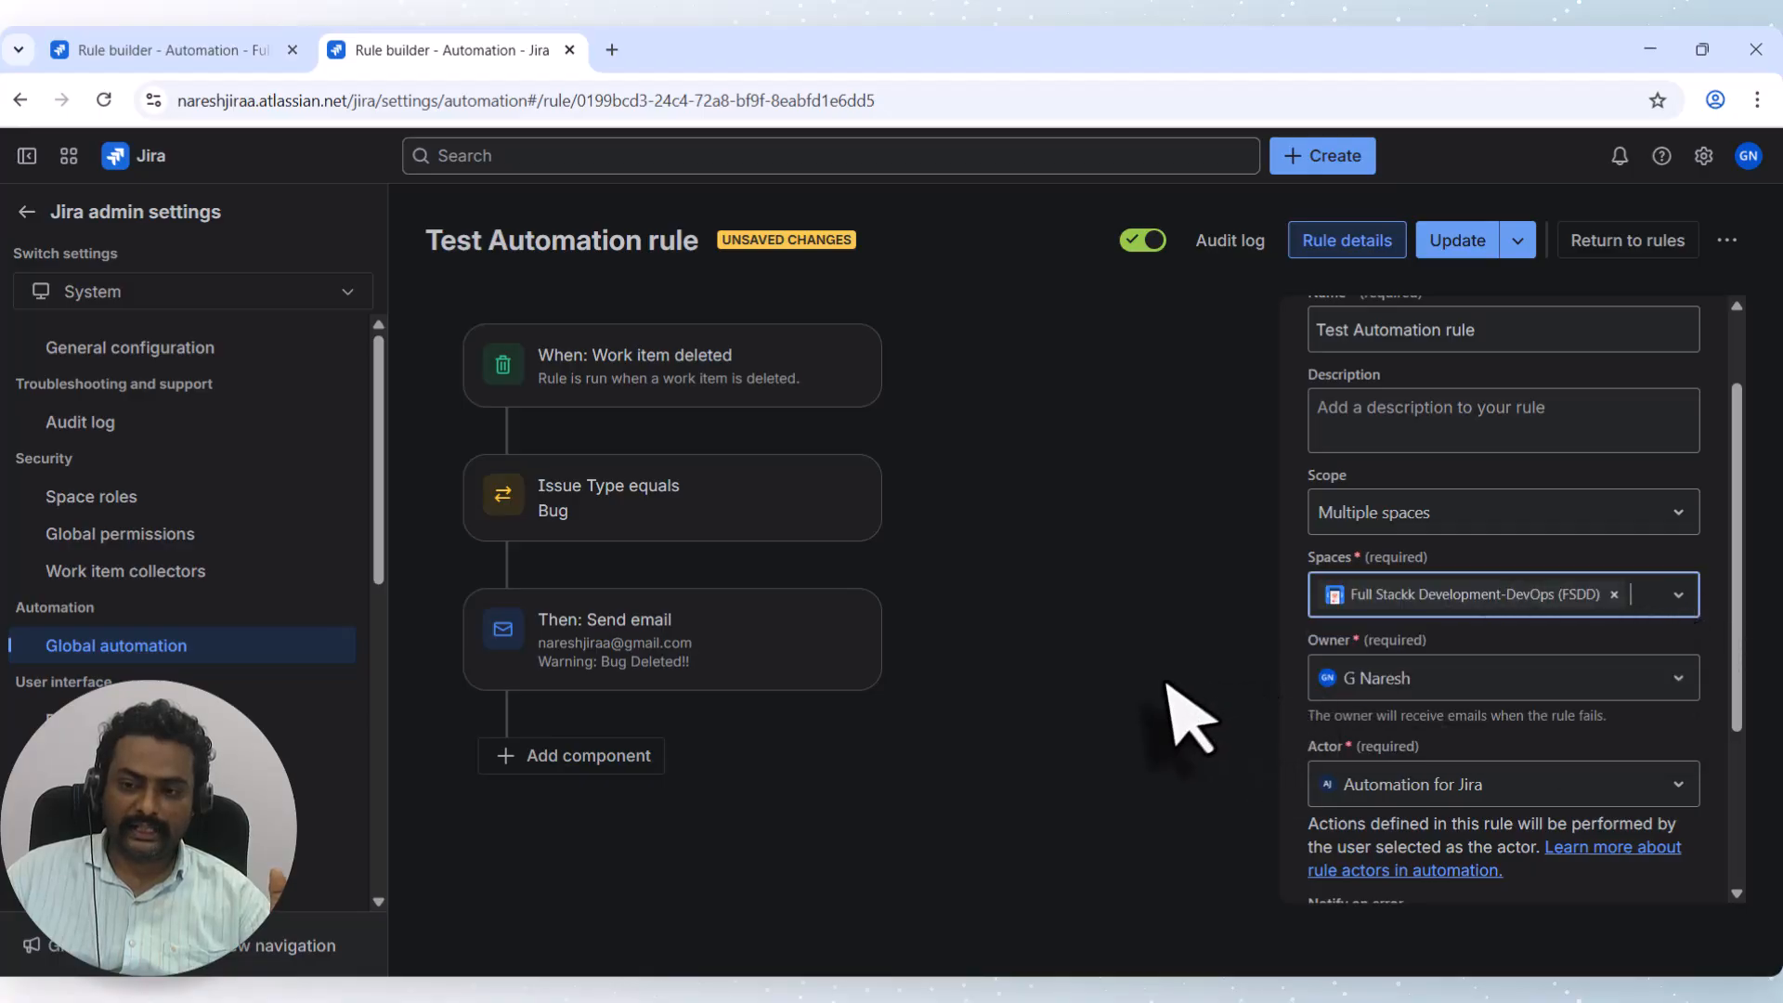
Switch the scope to Global, then back to Single space, leaving the Spaces field empty.
left_click(1447, 517)
left_click(1468, 583)
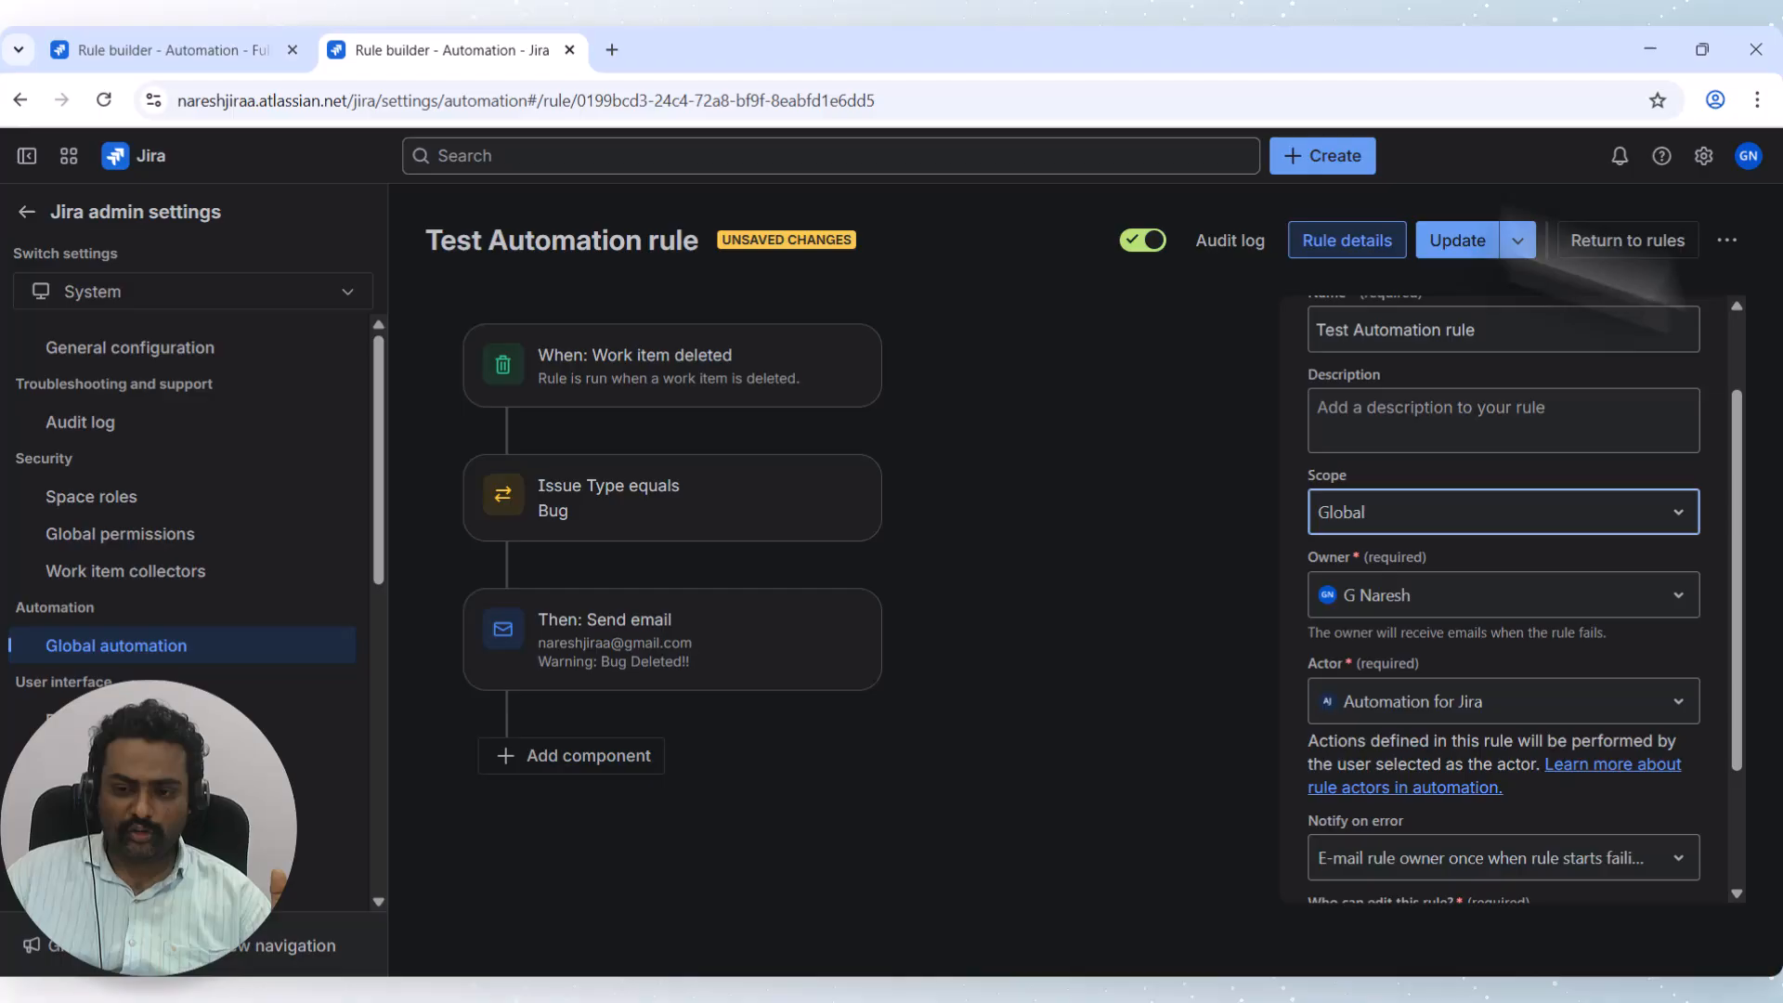
left_click(1402, 522)
left_click(1409, 685)
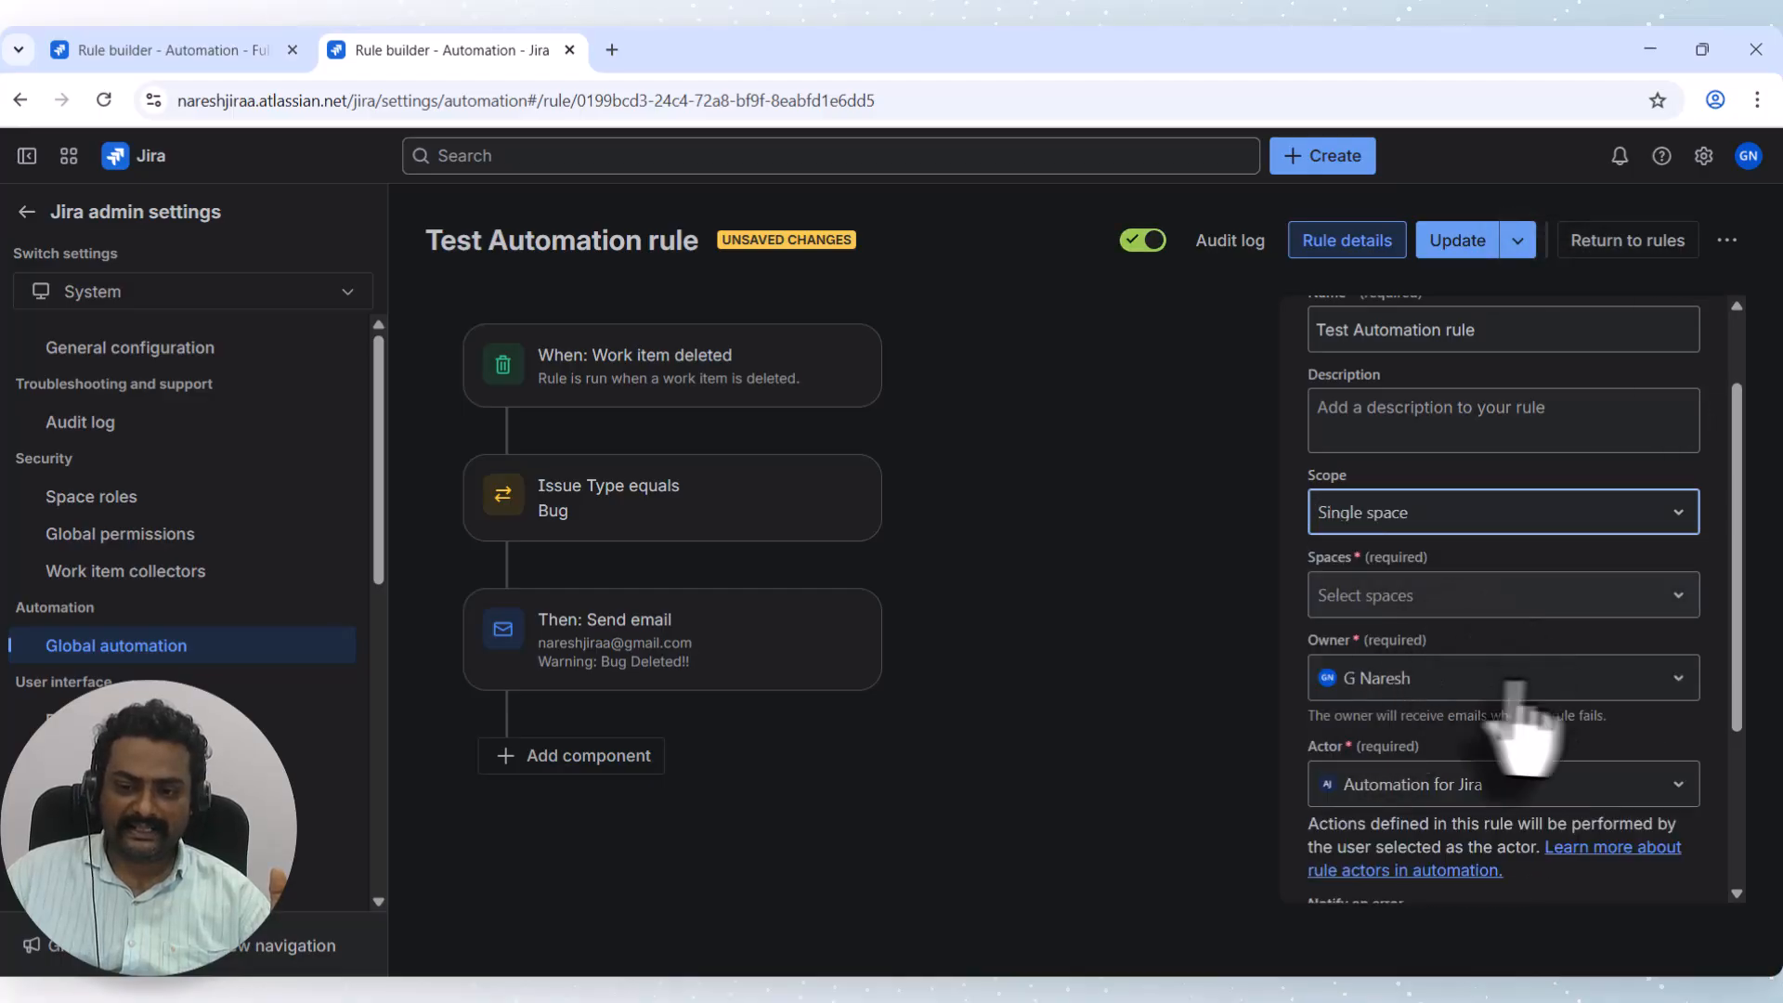
left_click(1467, 599)
key("Escape")
left_click(1100, 669)
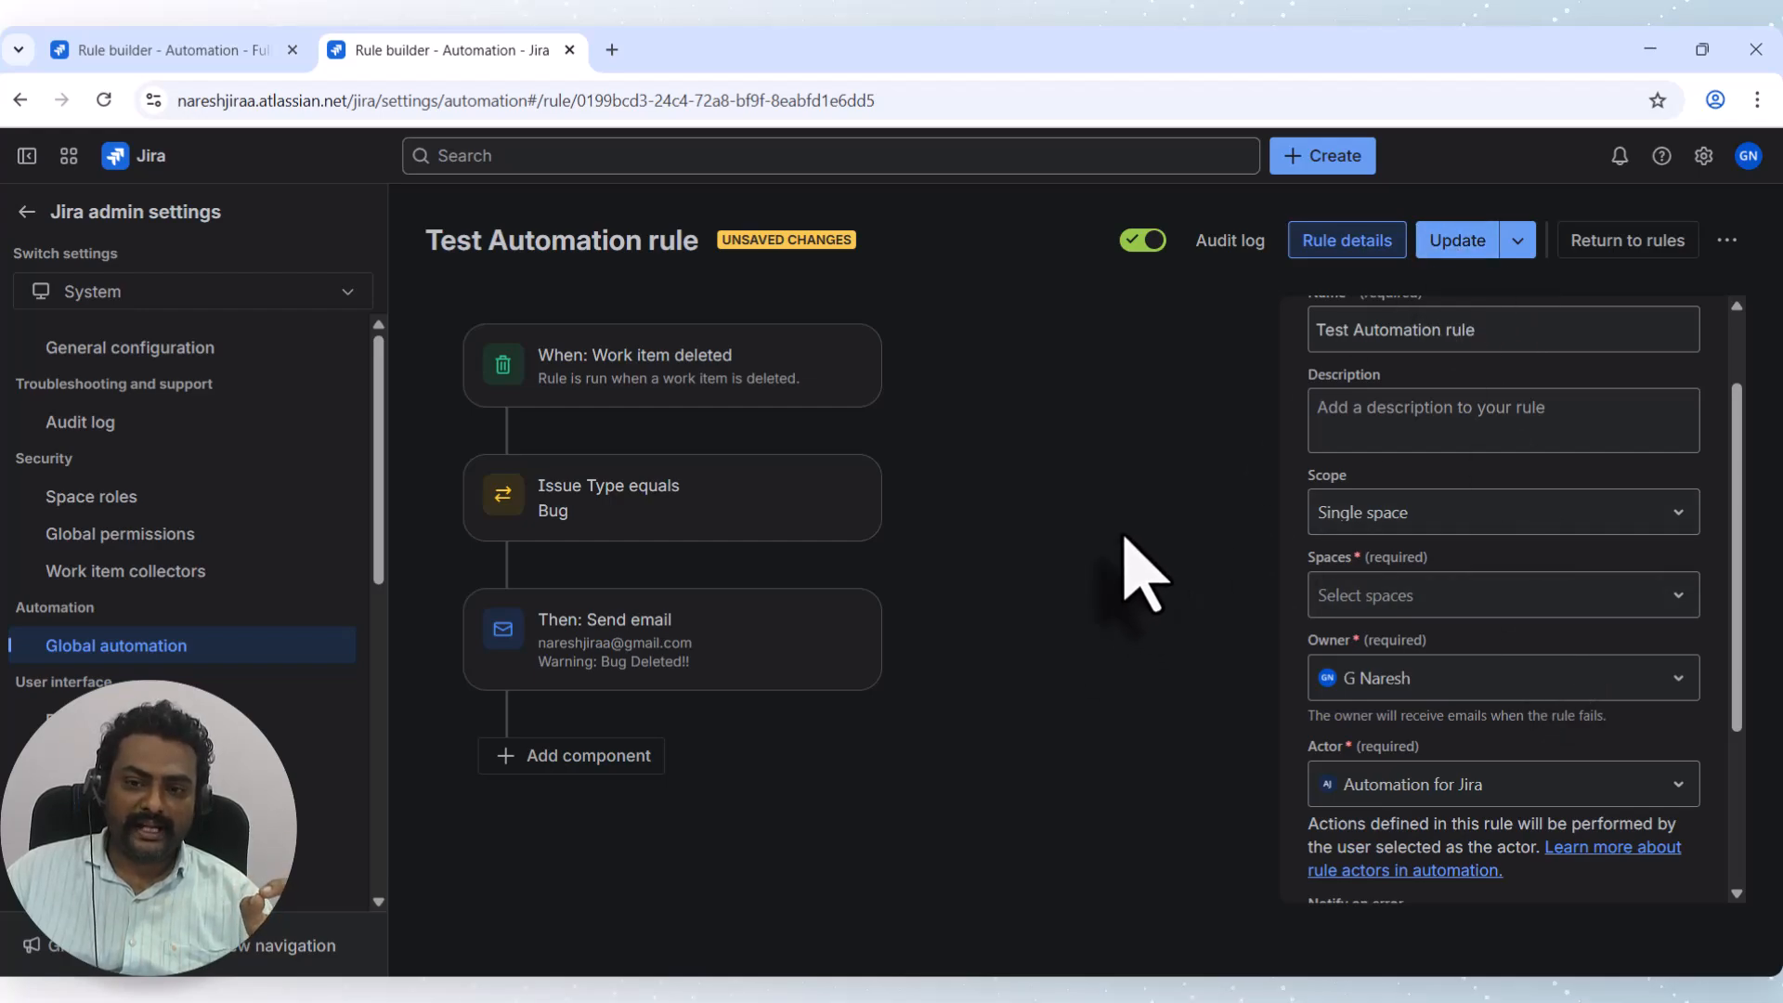
left_click(251, 647)
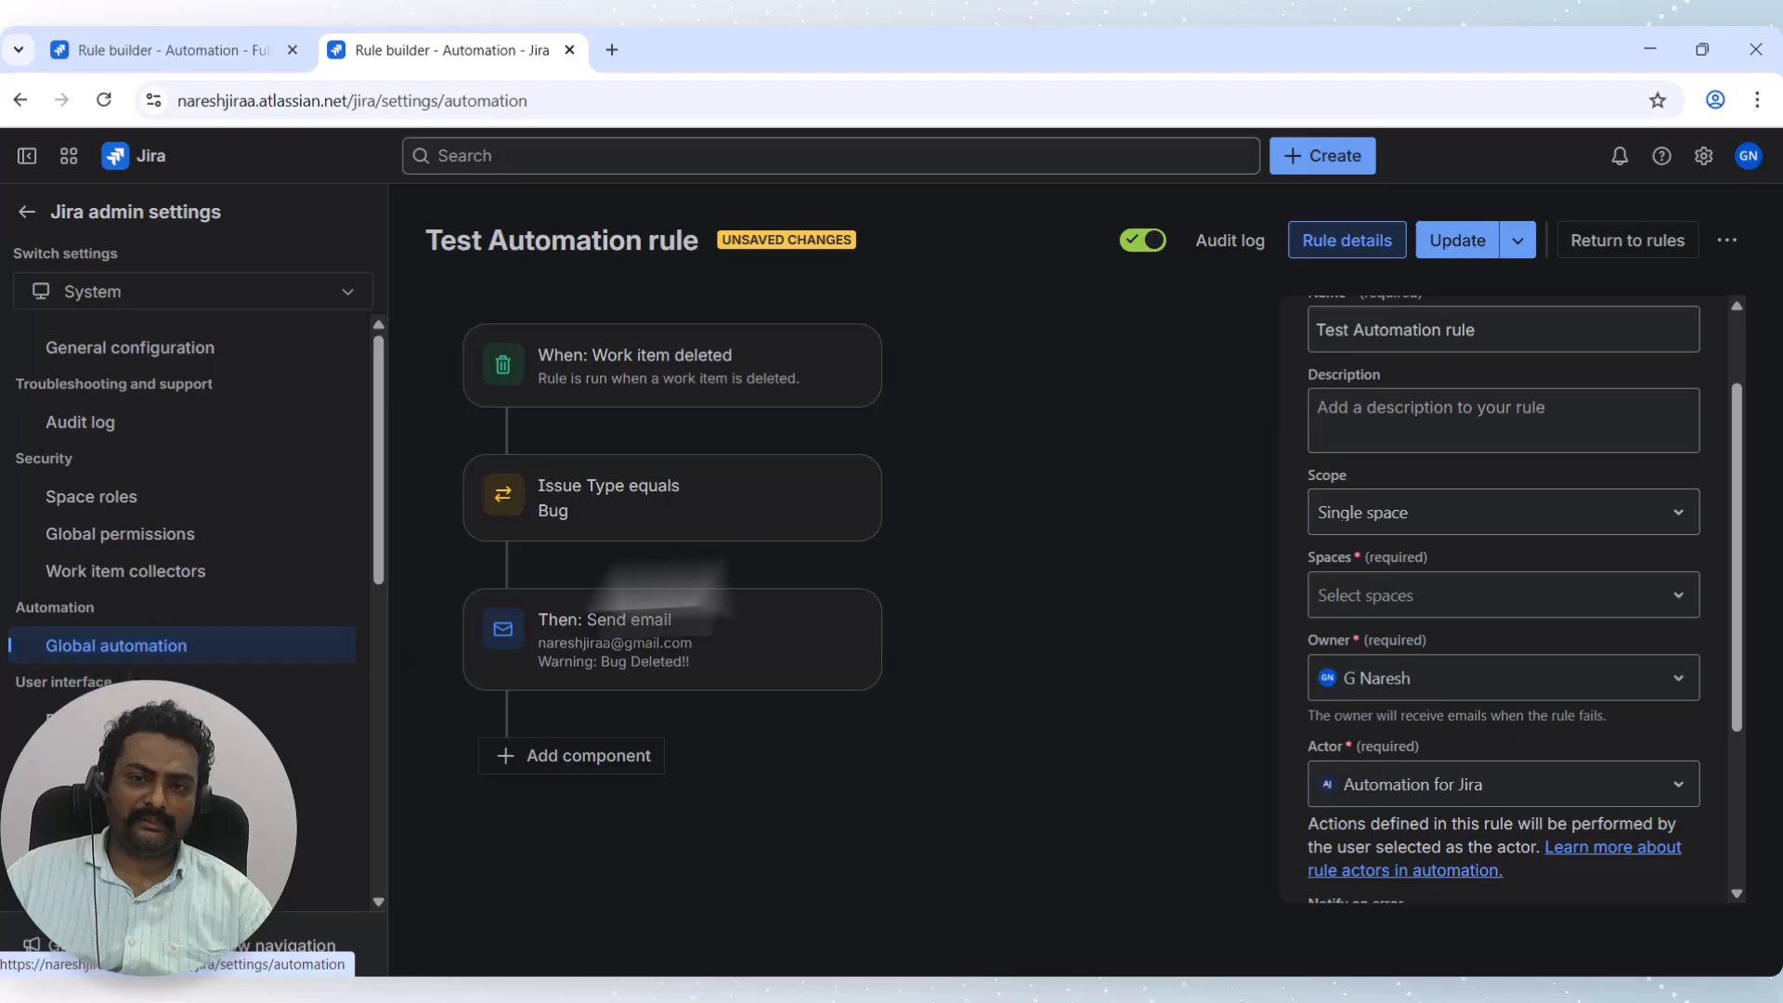
In the space settings tab, open the Test Automation rule's audit log.
left_click(154, 48)
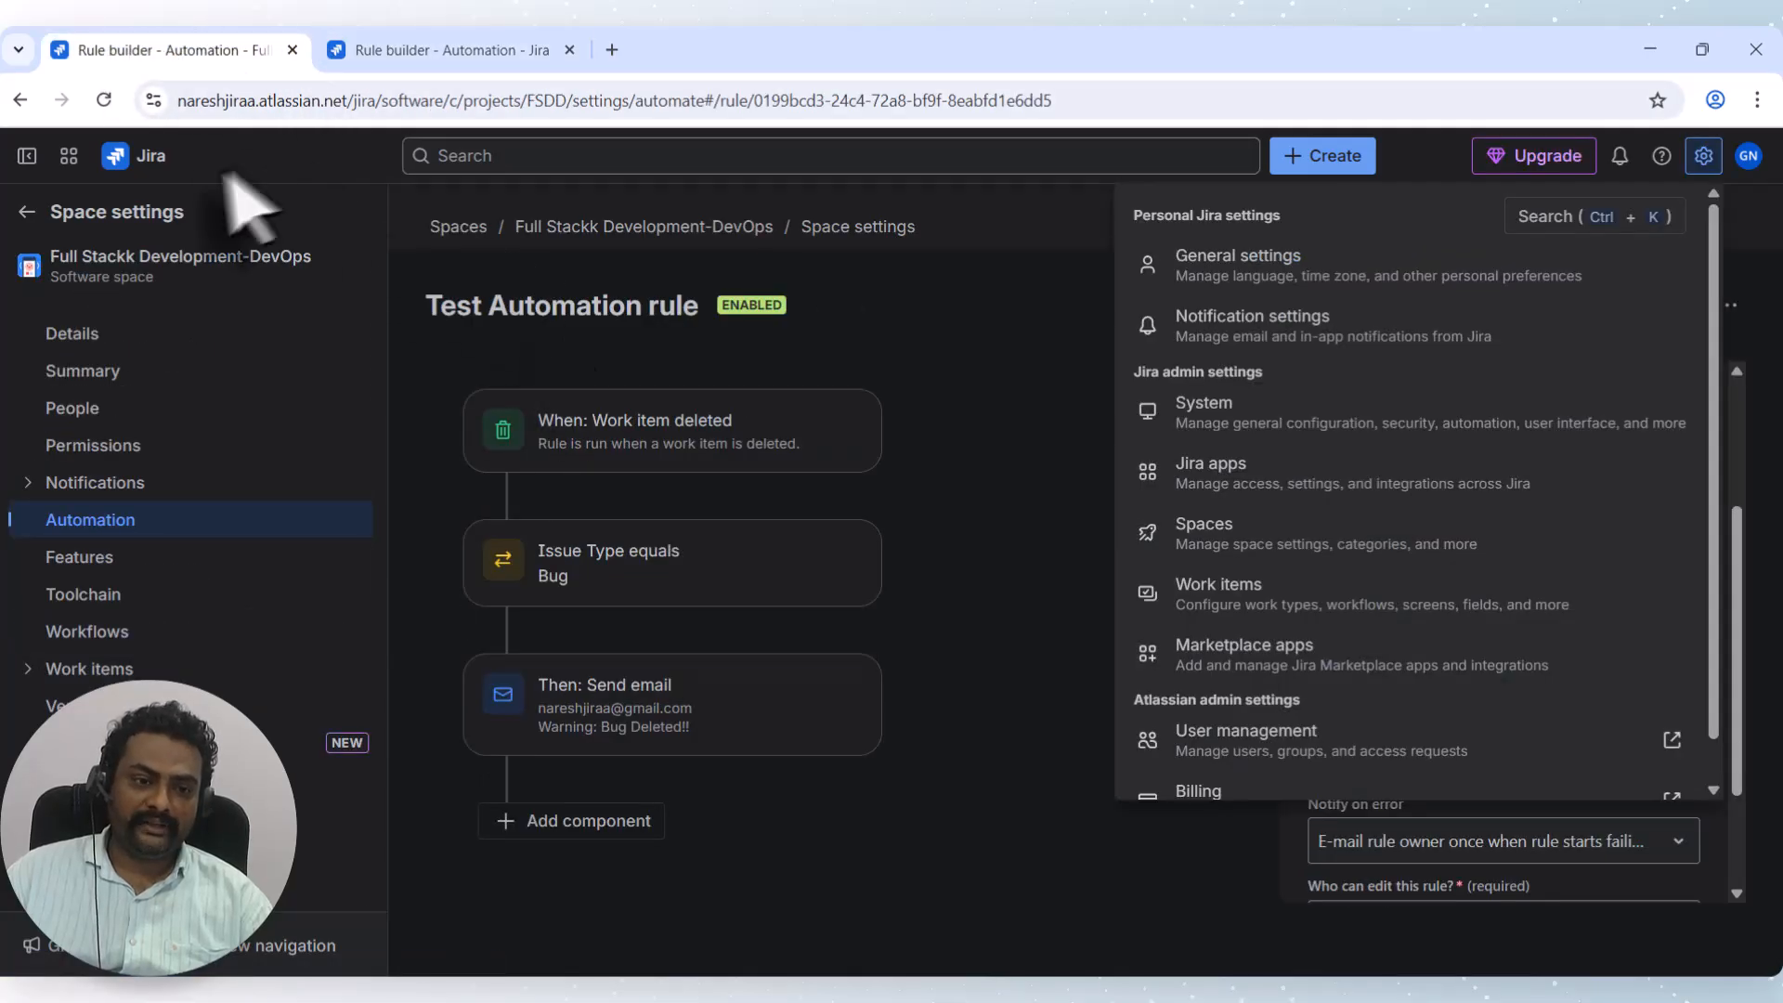
left_click(273, 194)
left_click(94, 534)
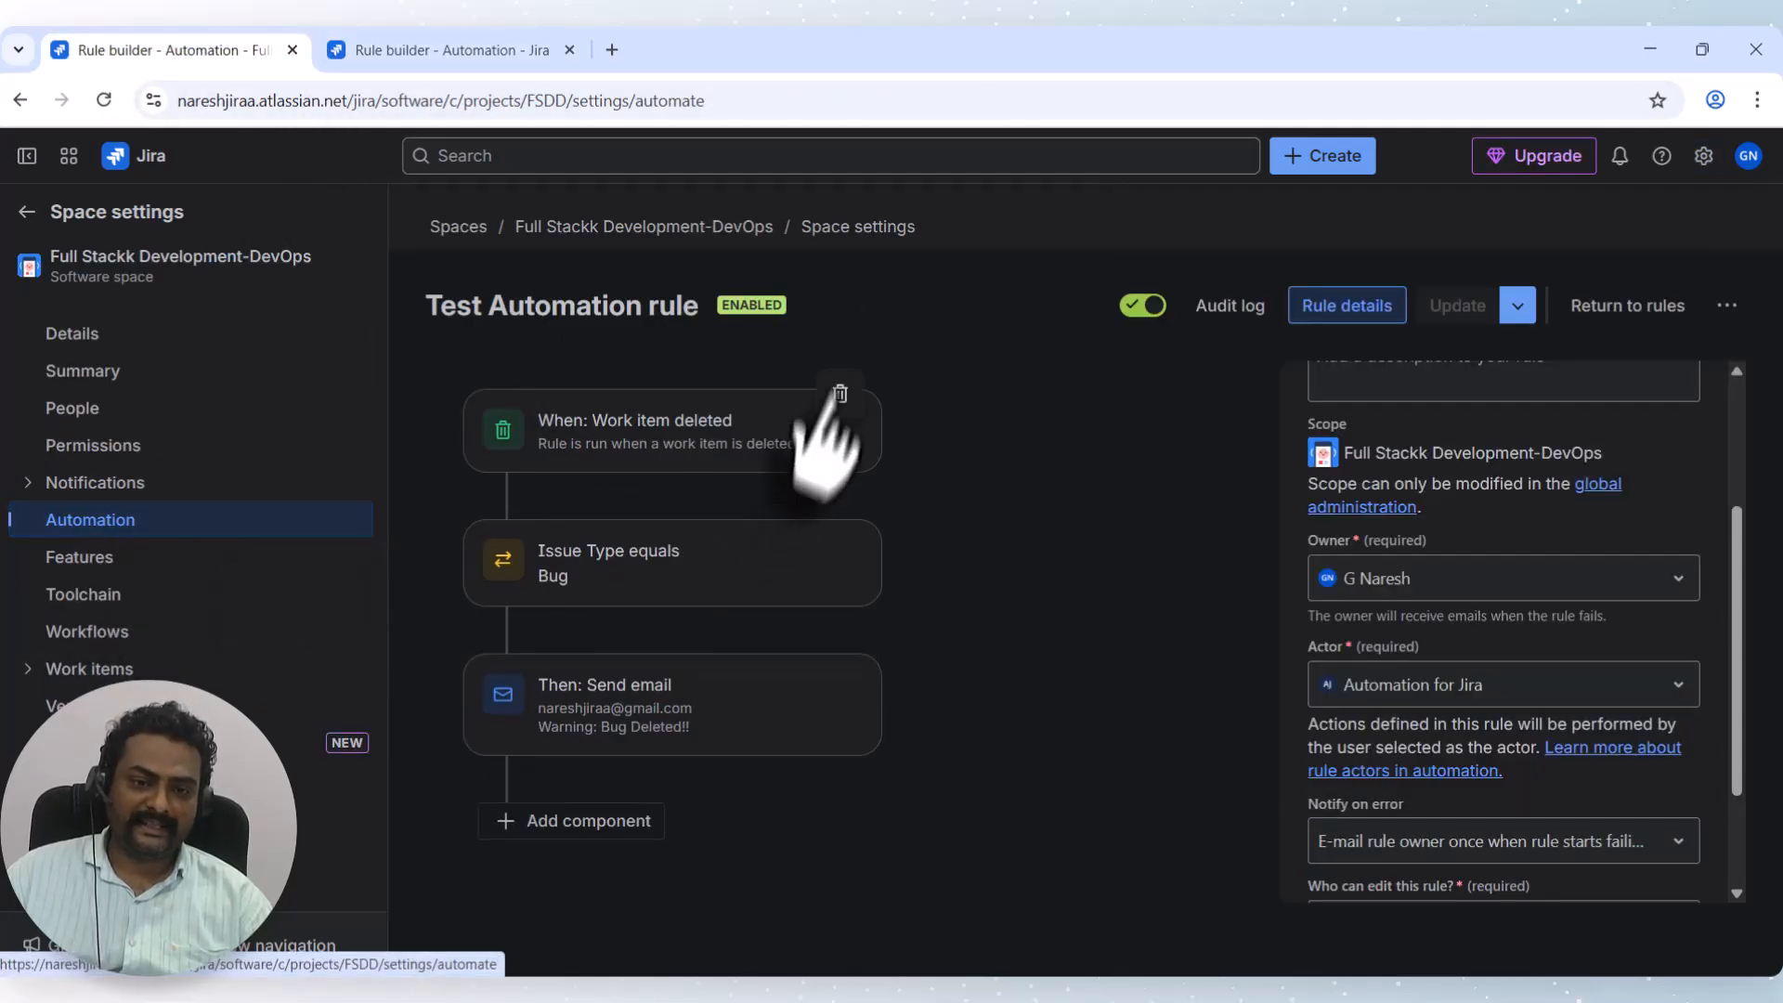
left_click(1248, 315)
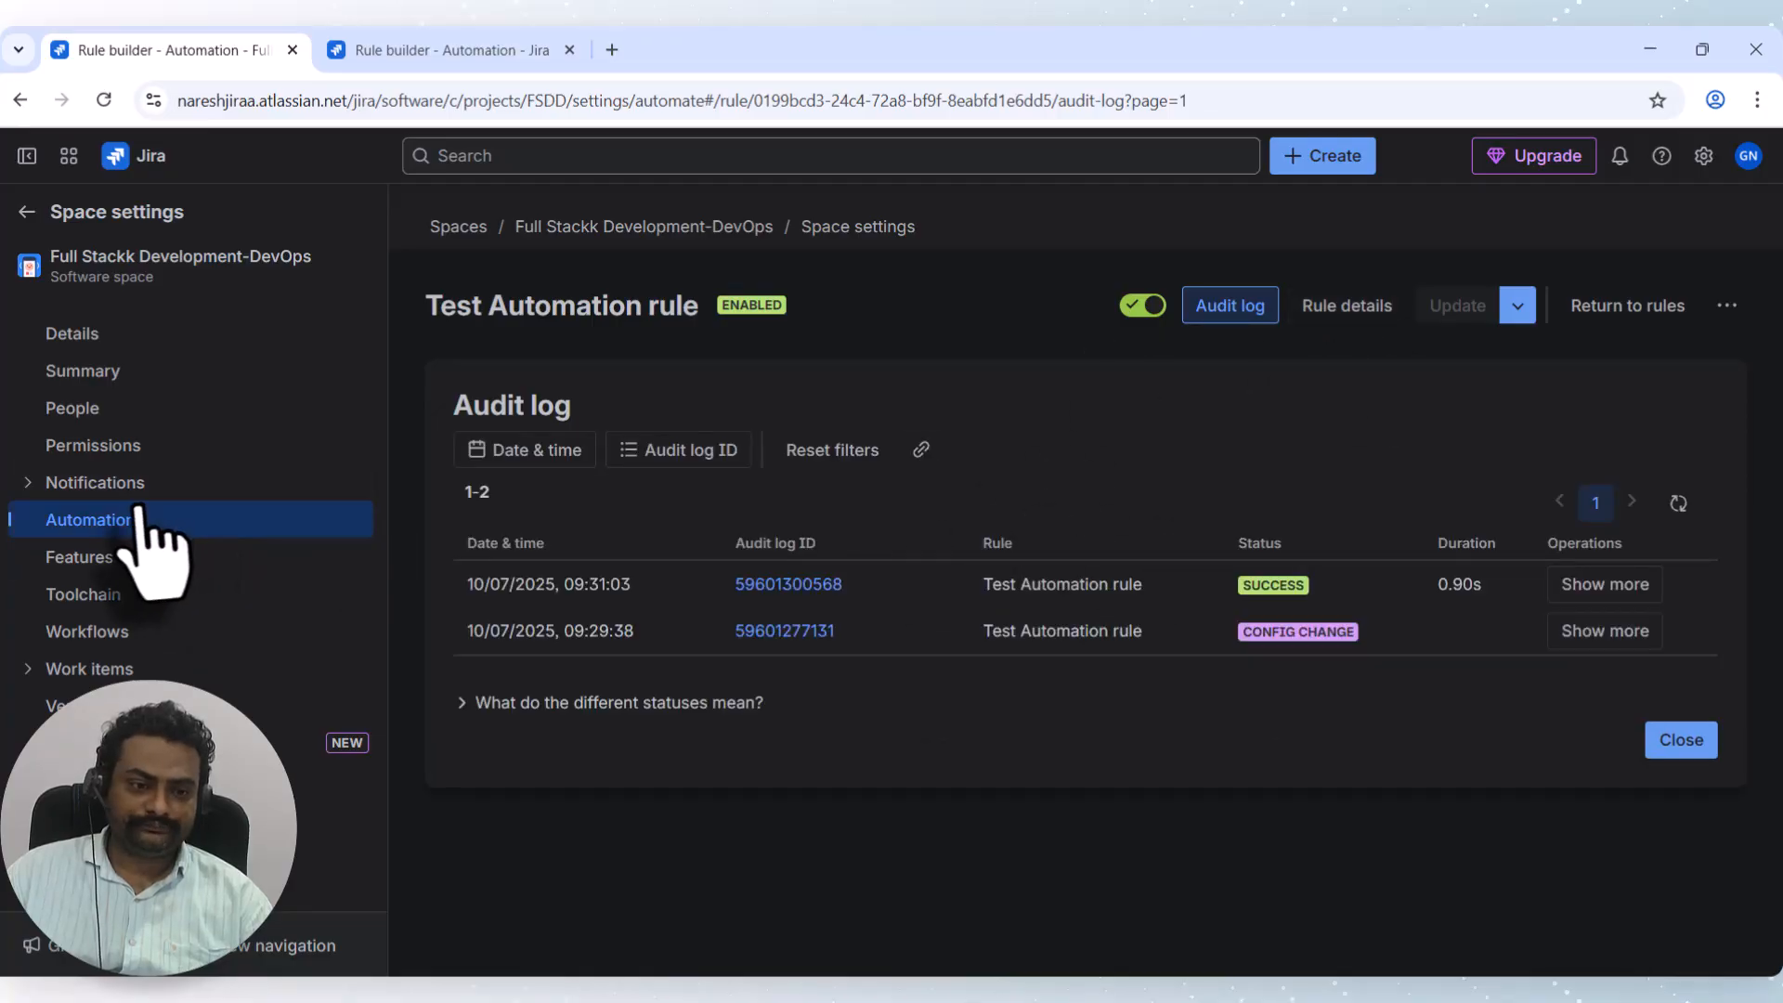
Return to the space's Automation page and view its Usage tab.
left_click(79, 555)
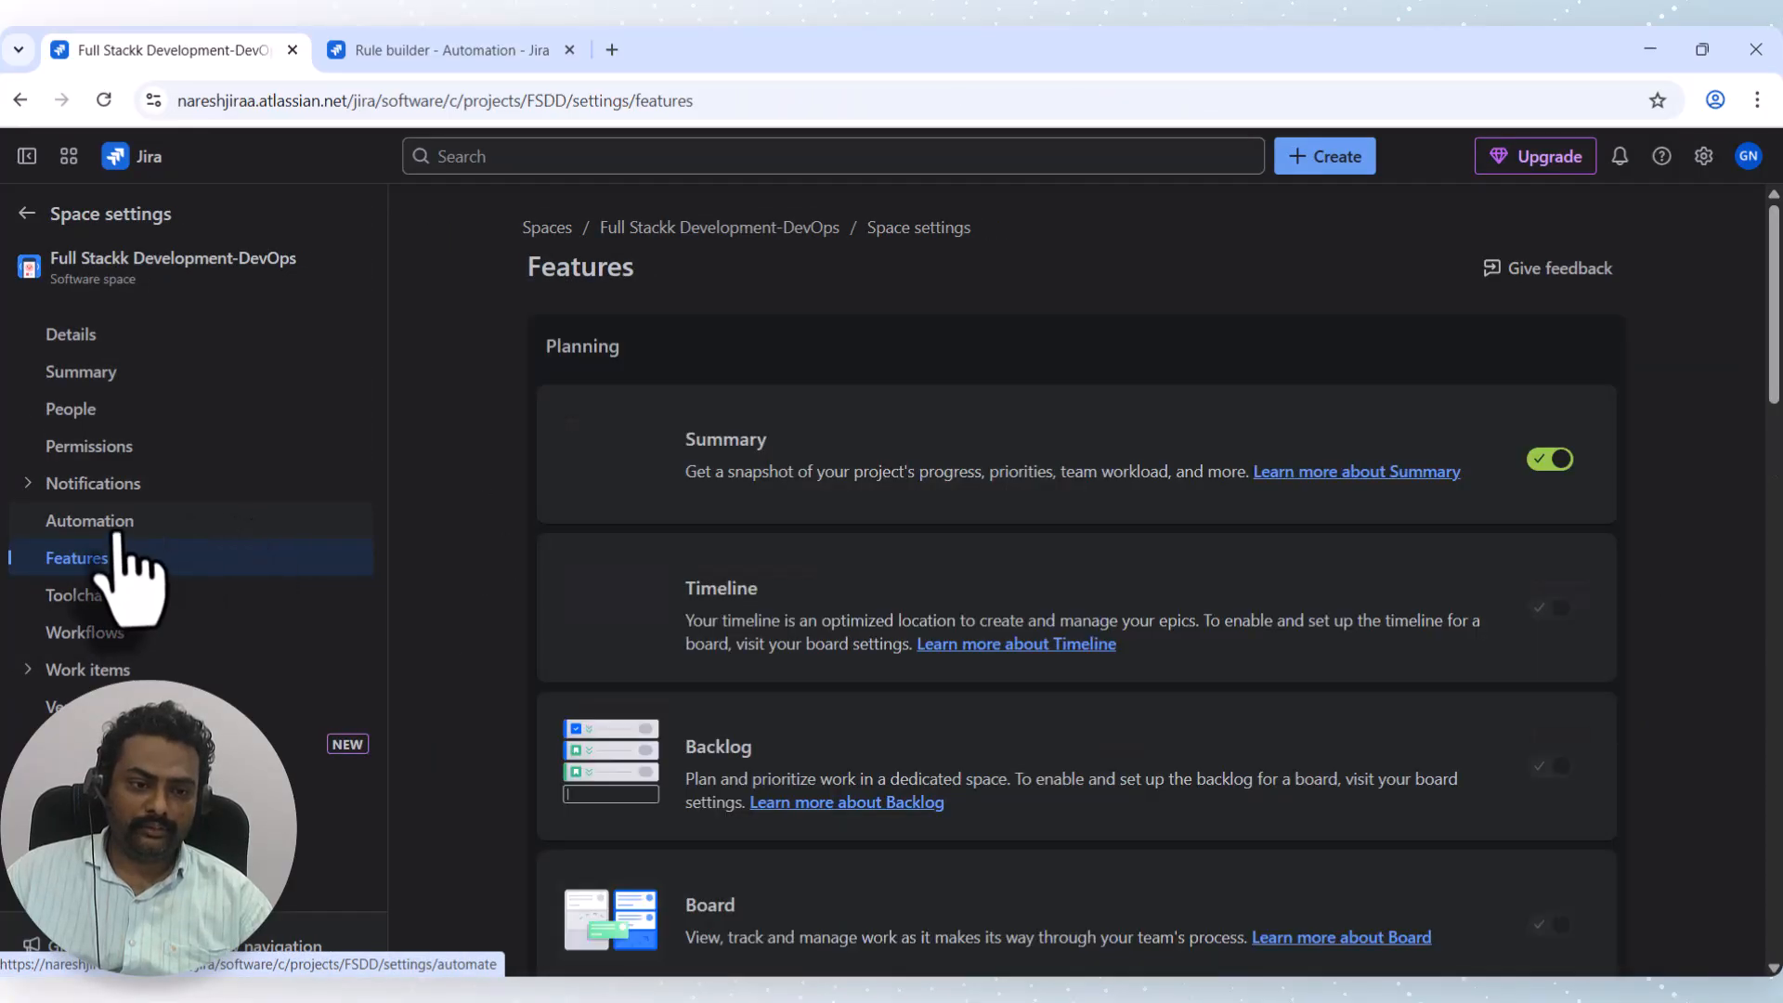
left_click(121, 528)
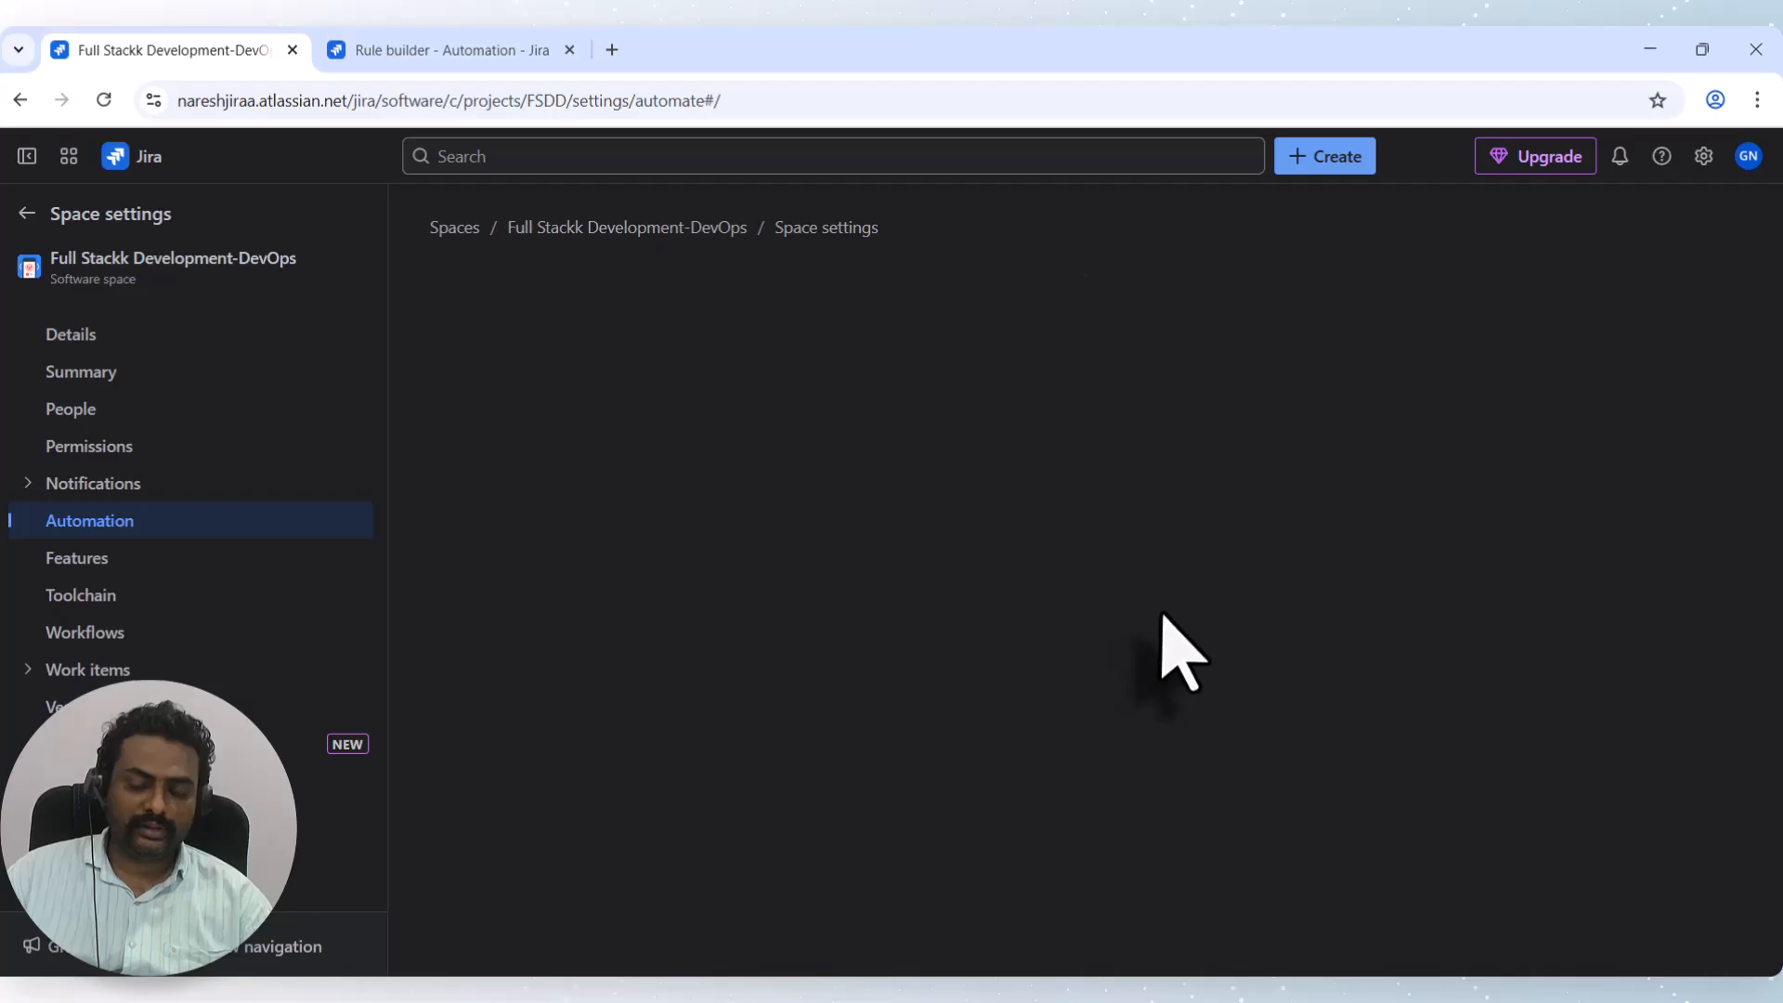
left_click(739, 336)
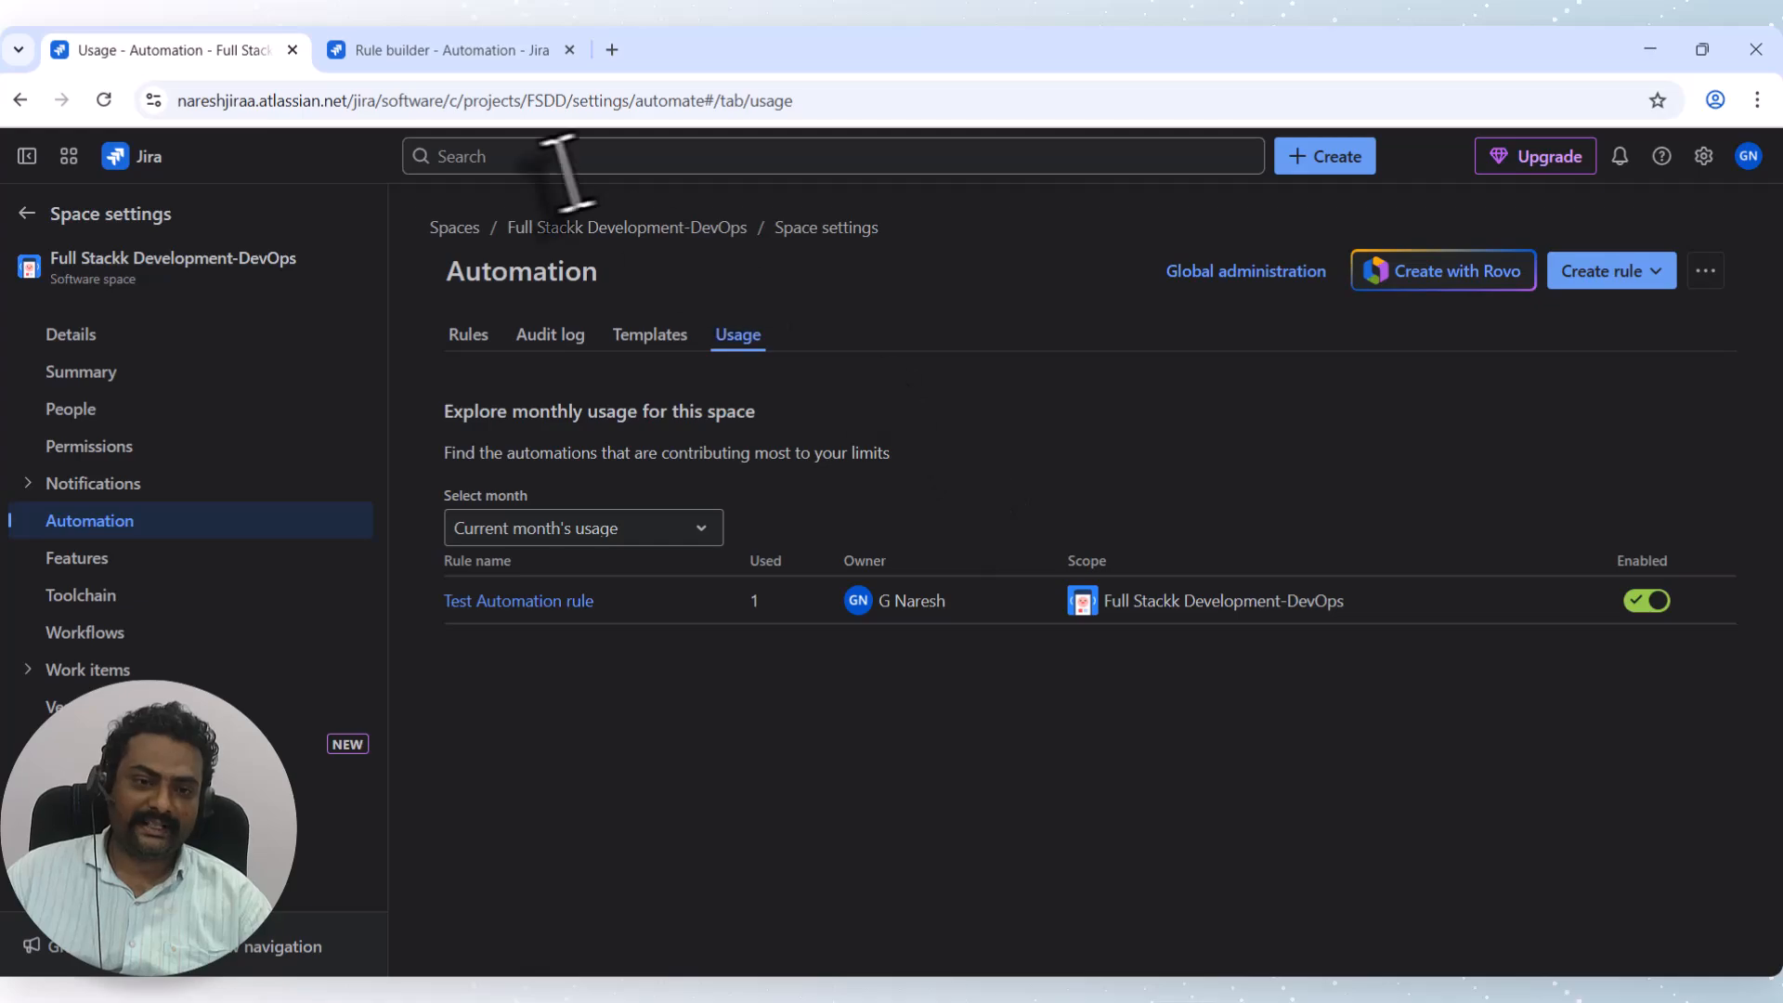
In the second tab, go to System settings > Global automation > Usage.
left_click(502, 54)
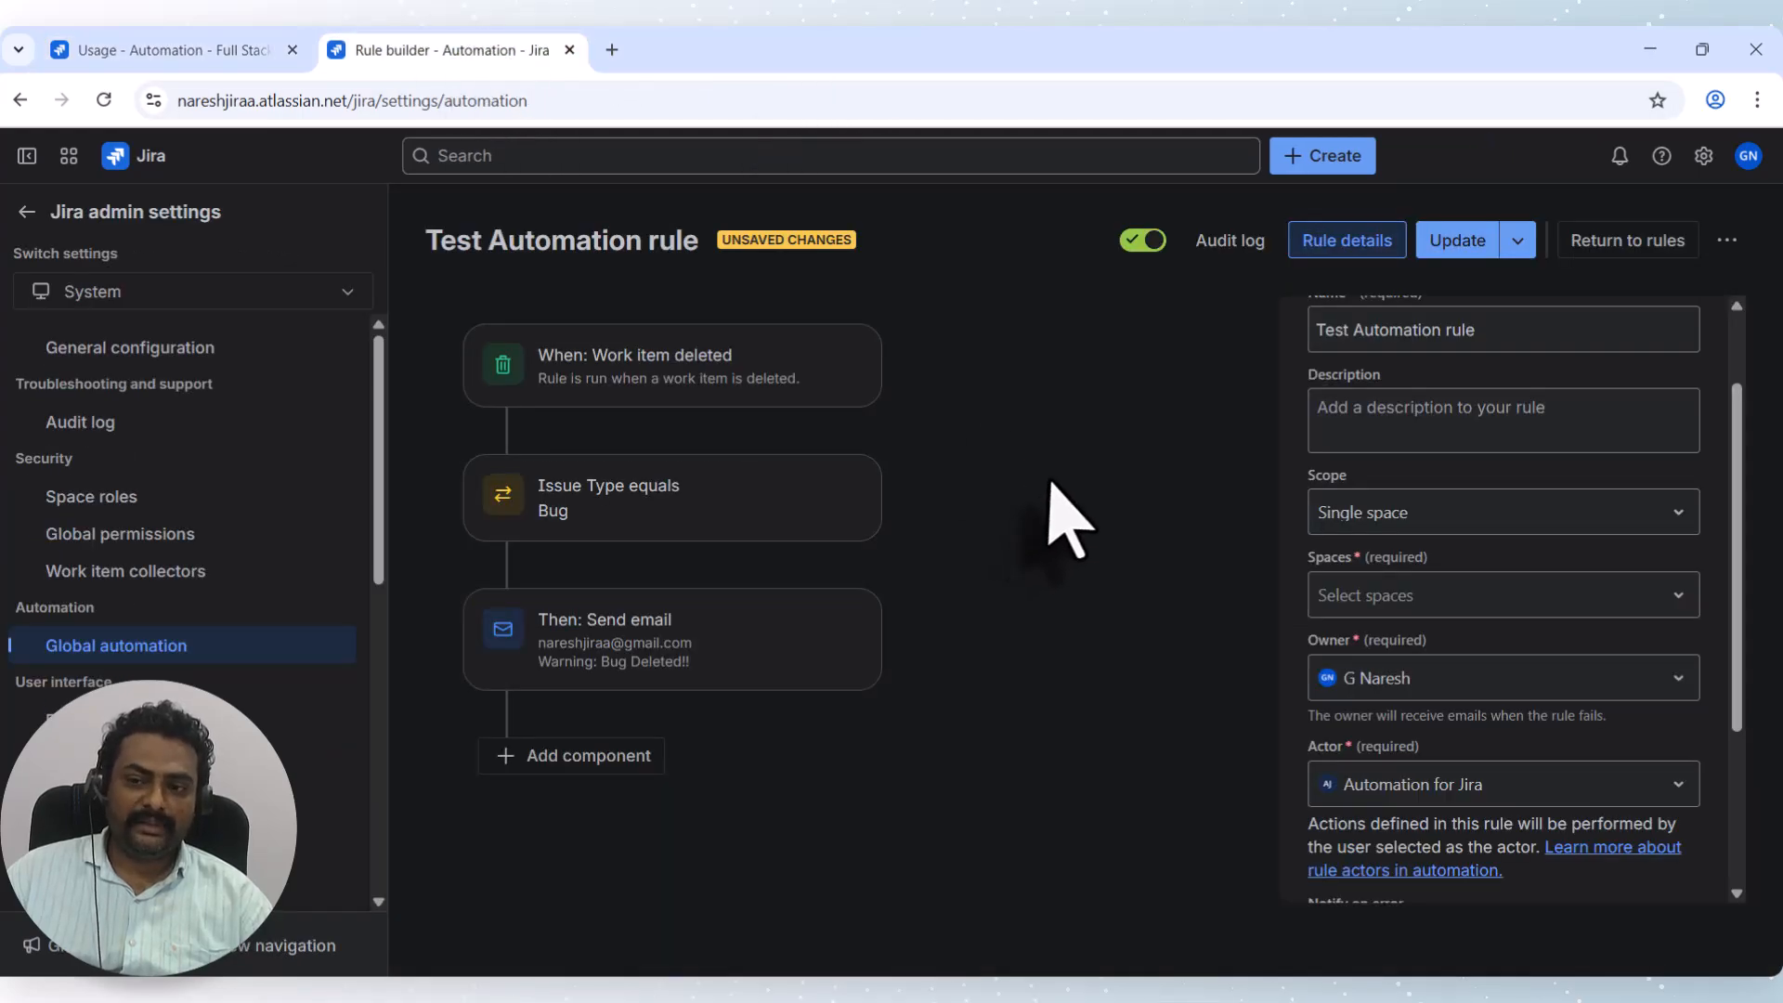
left_click(1703, 155)
left_click(1218, 423)
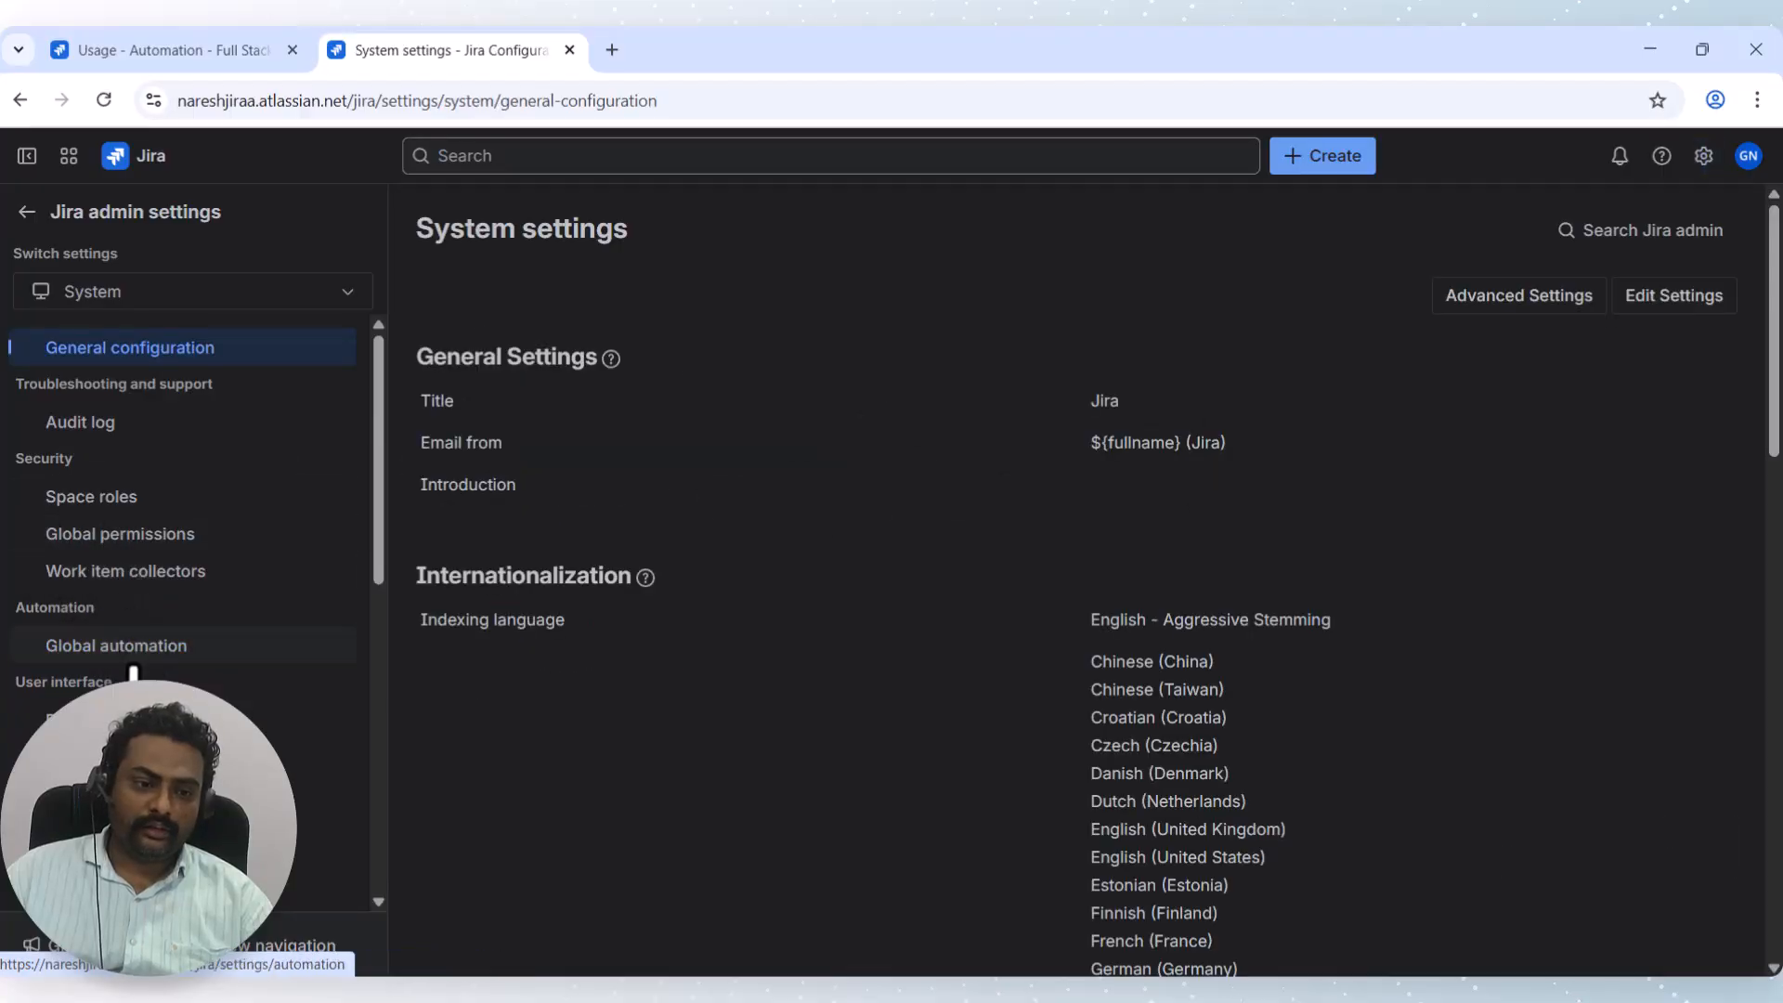
left_click(130, 650)
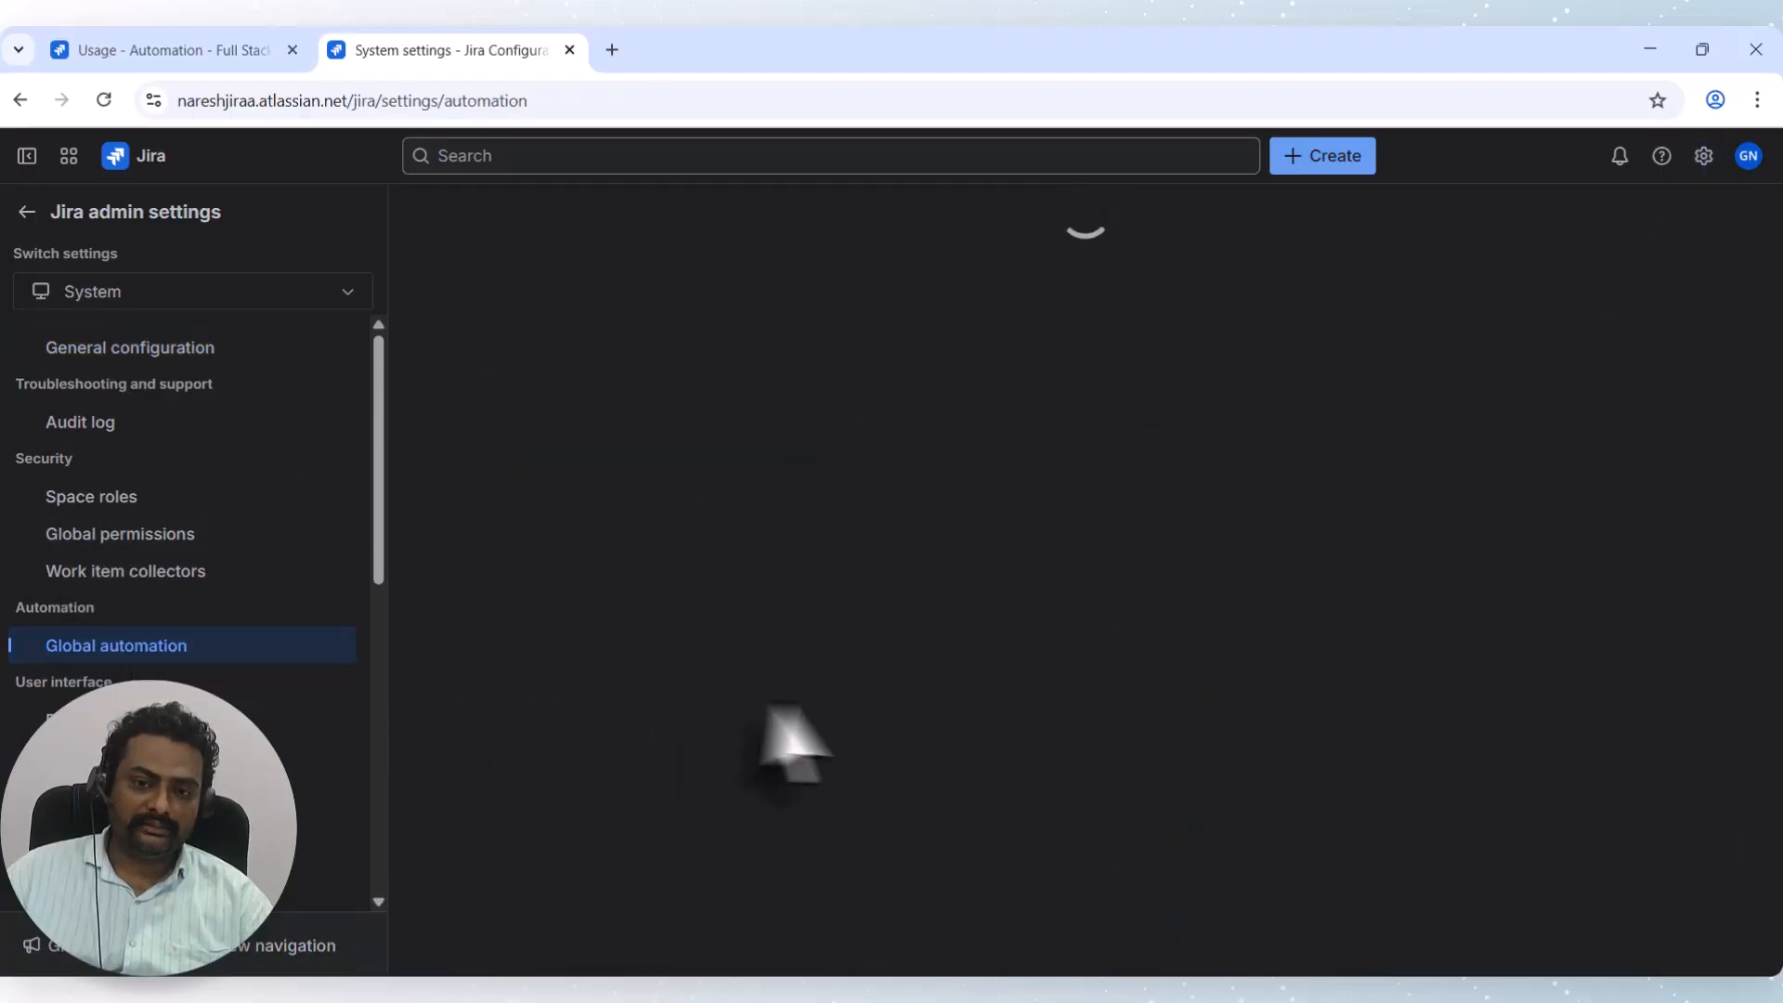
left_click(729, 297)
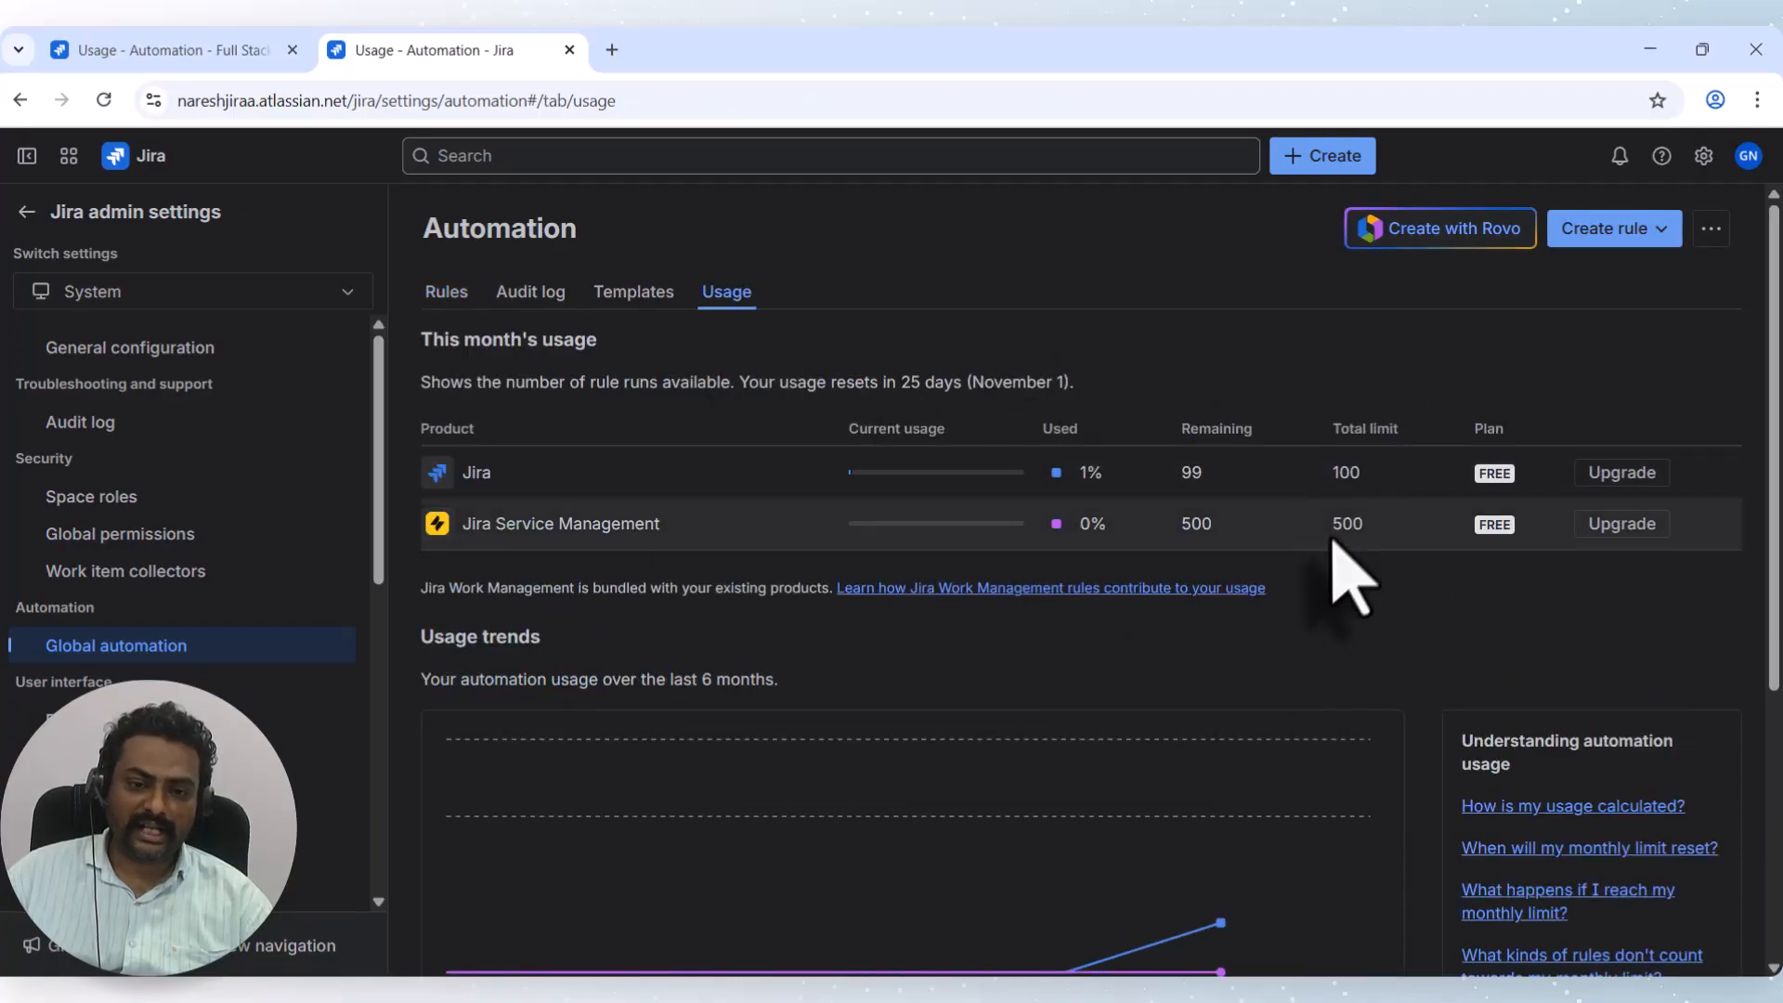
Review the usage figures: Jira 1% used with 99 of 100 runs left, JSM 0% of 500.
left_click_drag(1327, 467, 1377, 483)
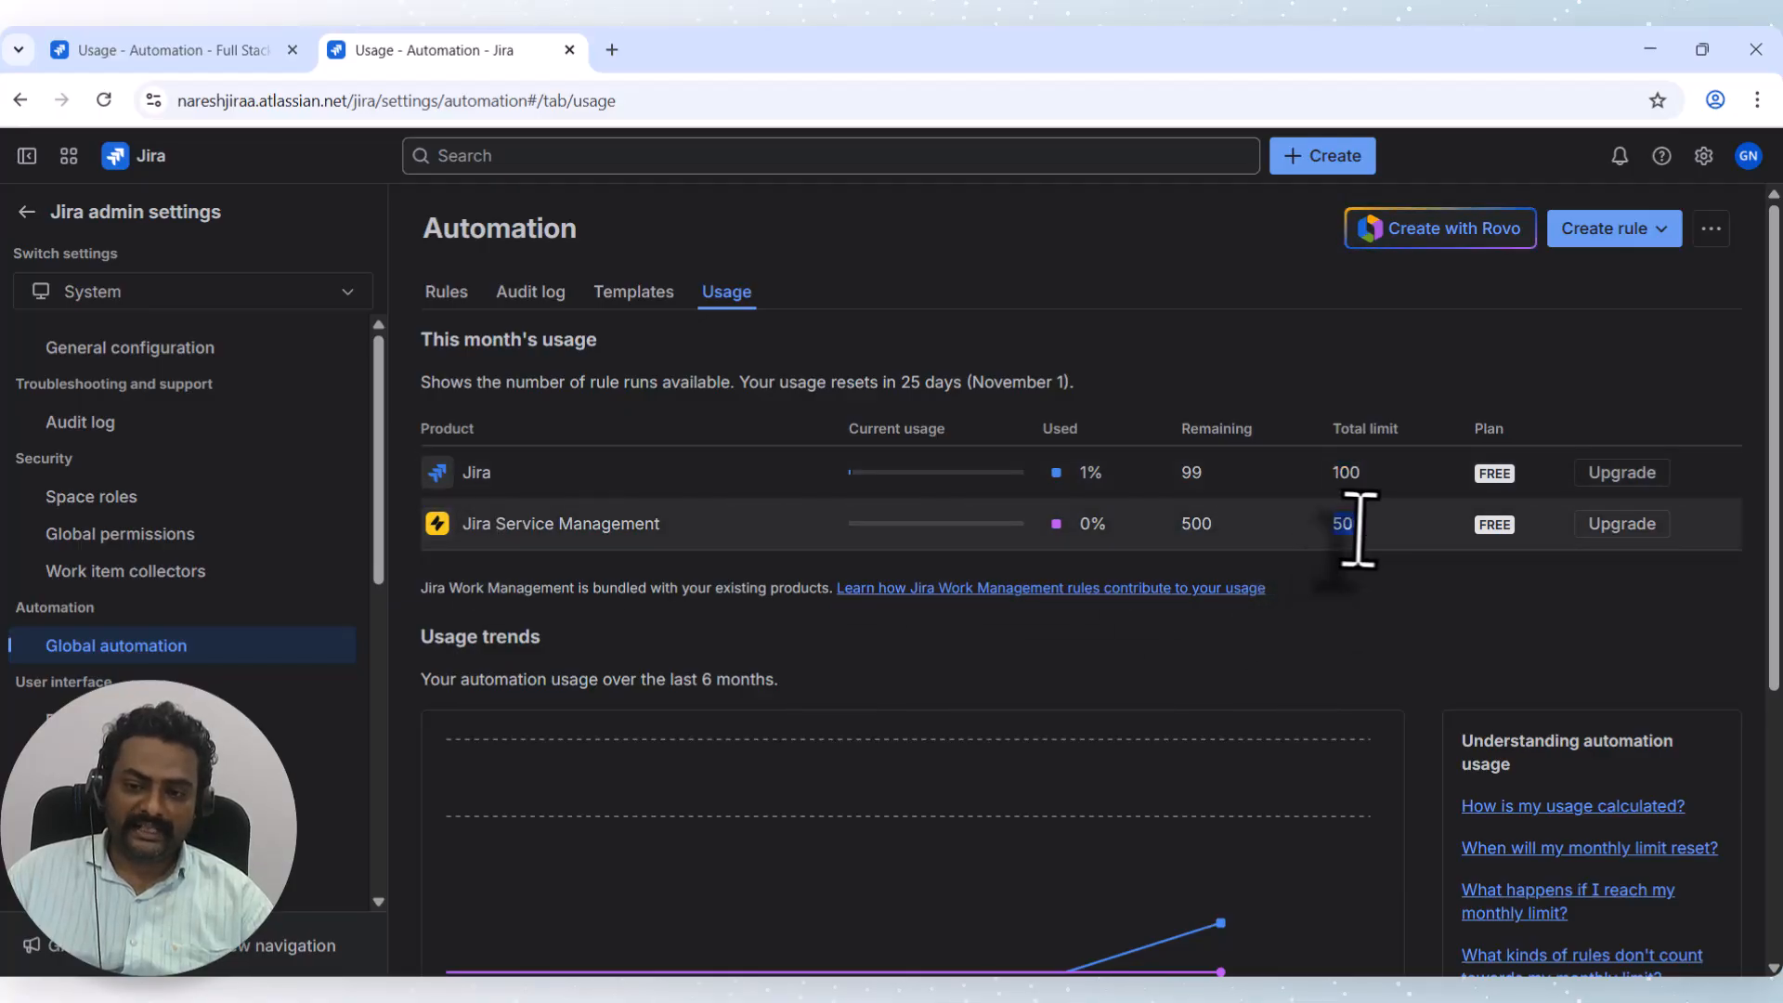
left_click(1392, 597)
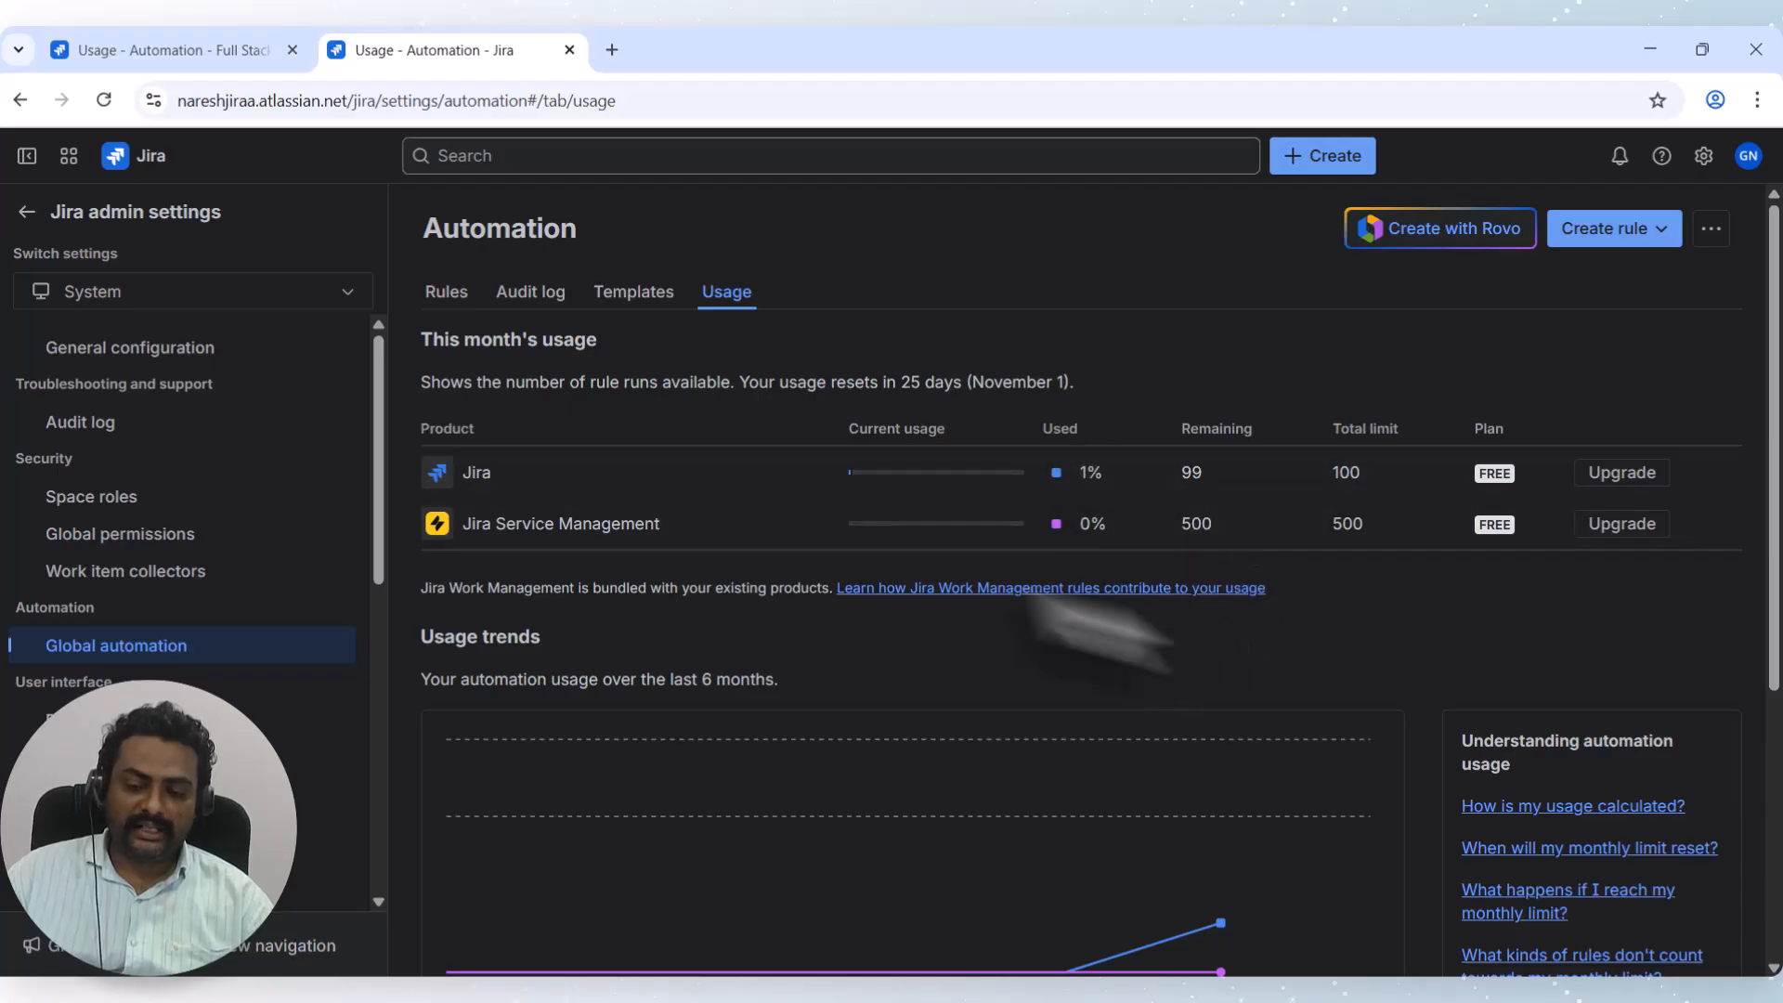
scroll(1174, 567, "down", 1)
left_click_drag(978, 353, 1404, 450)
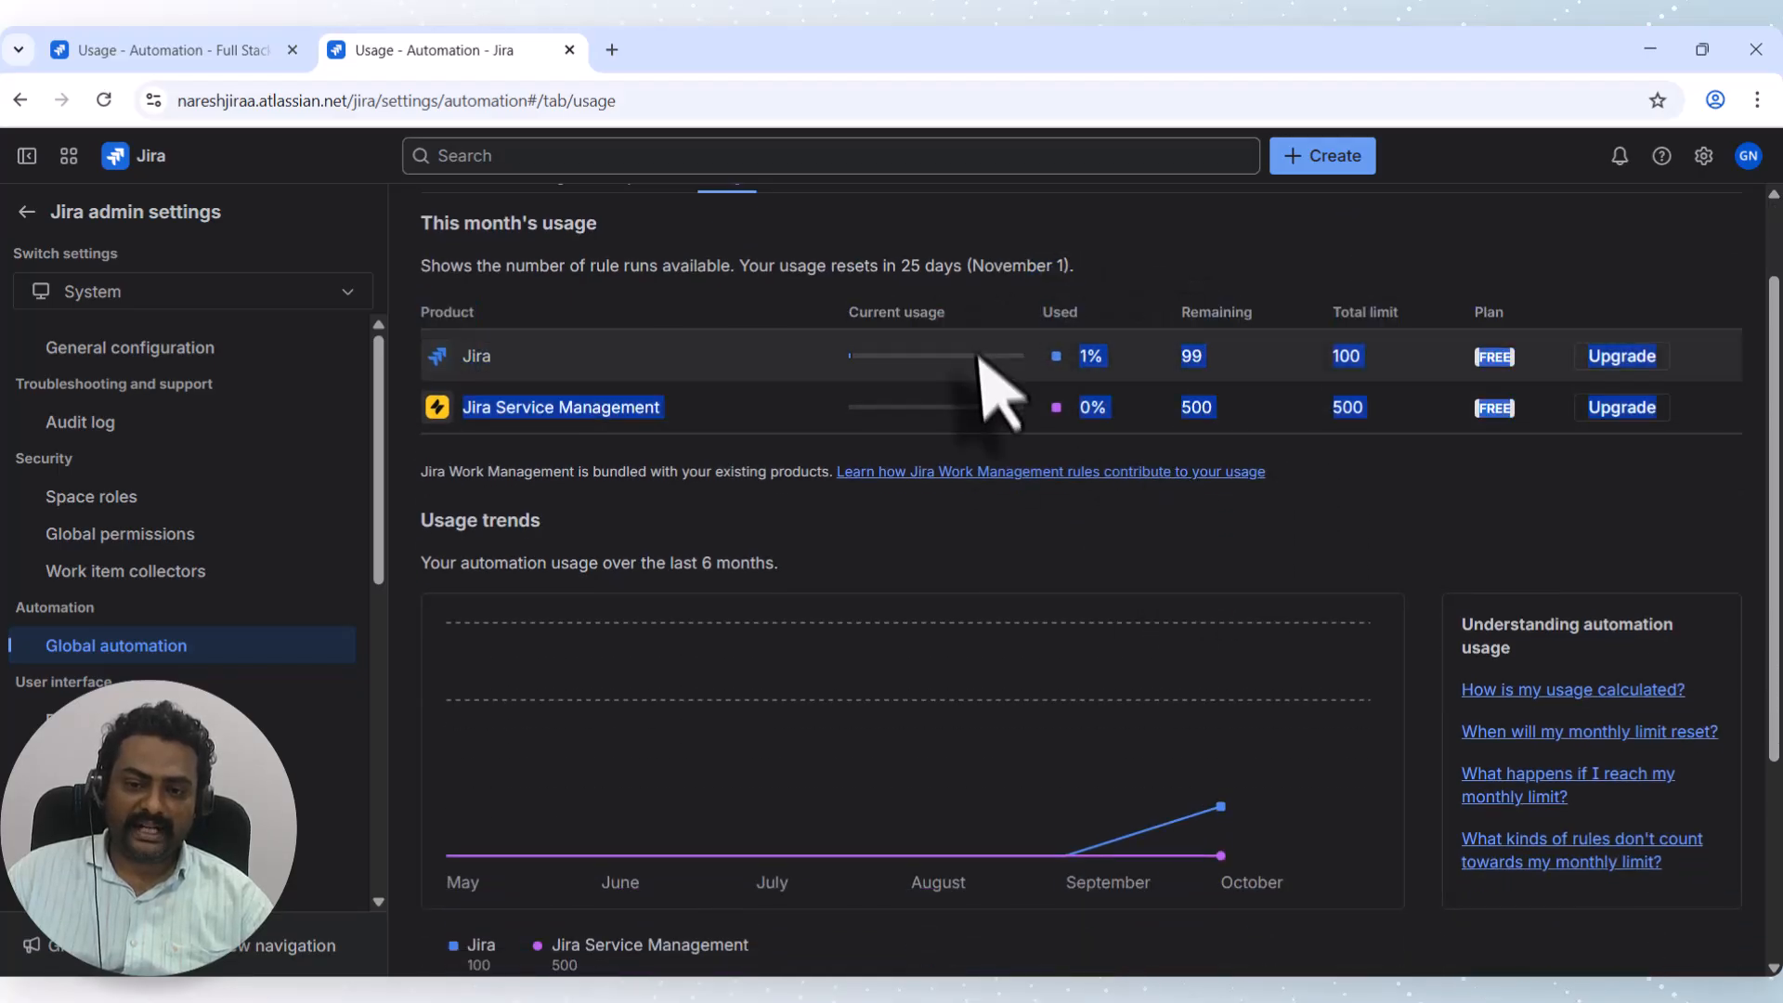
left_click(1420, 449)
scroll(1406, 544, "down", 3)
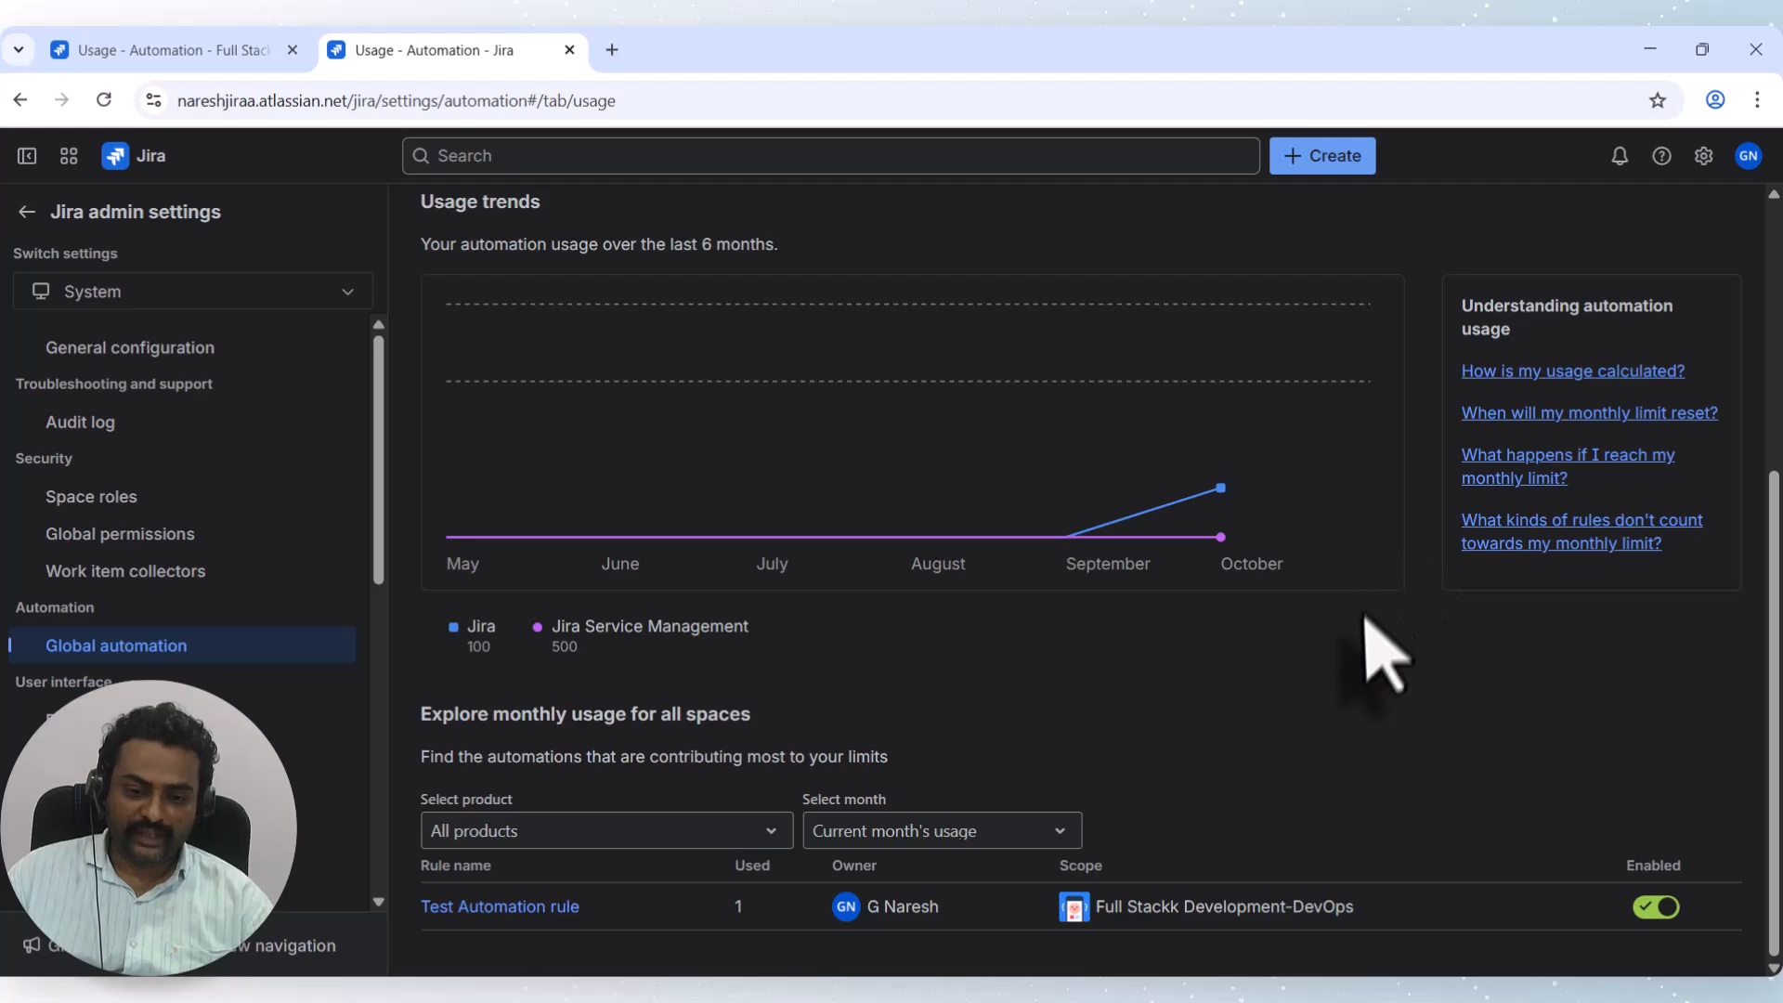
scroll(1376, 652, "up", 4)
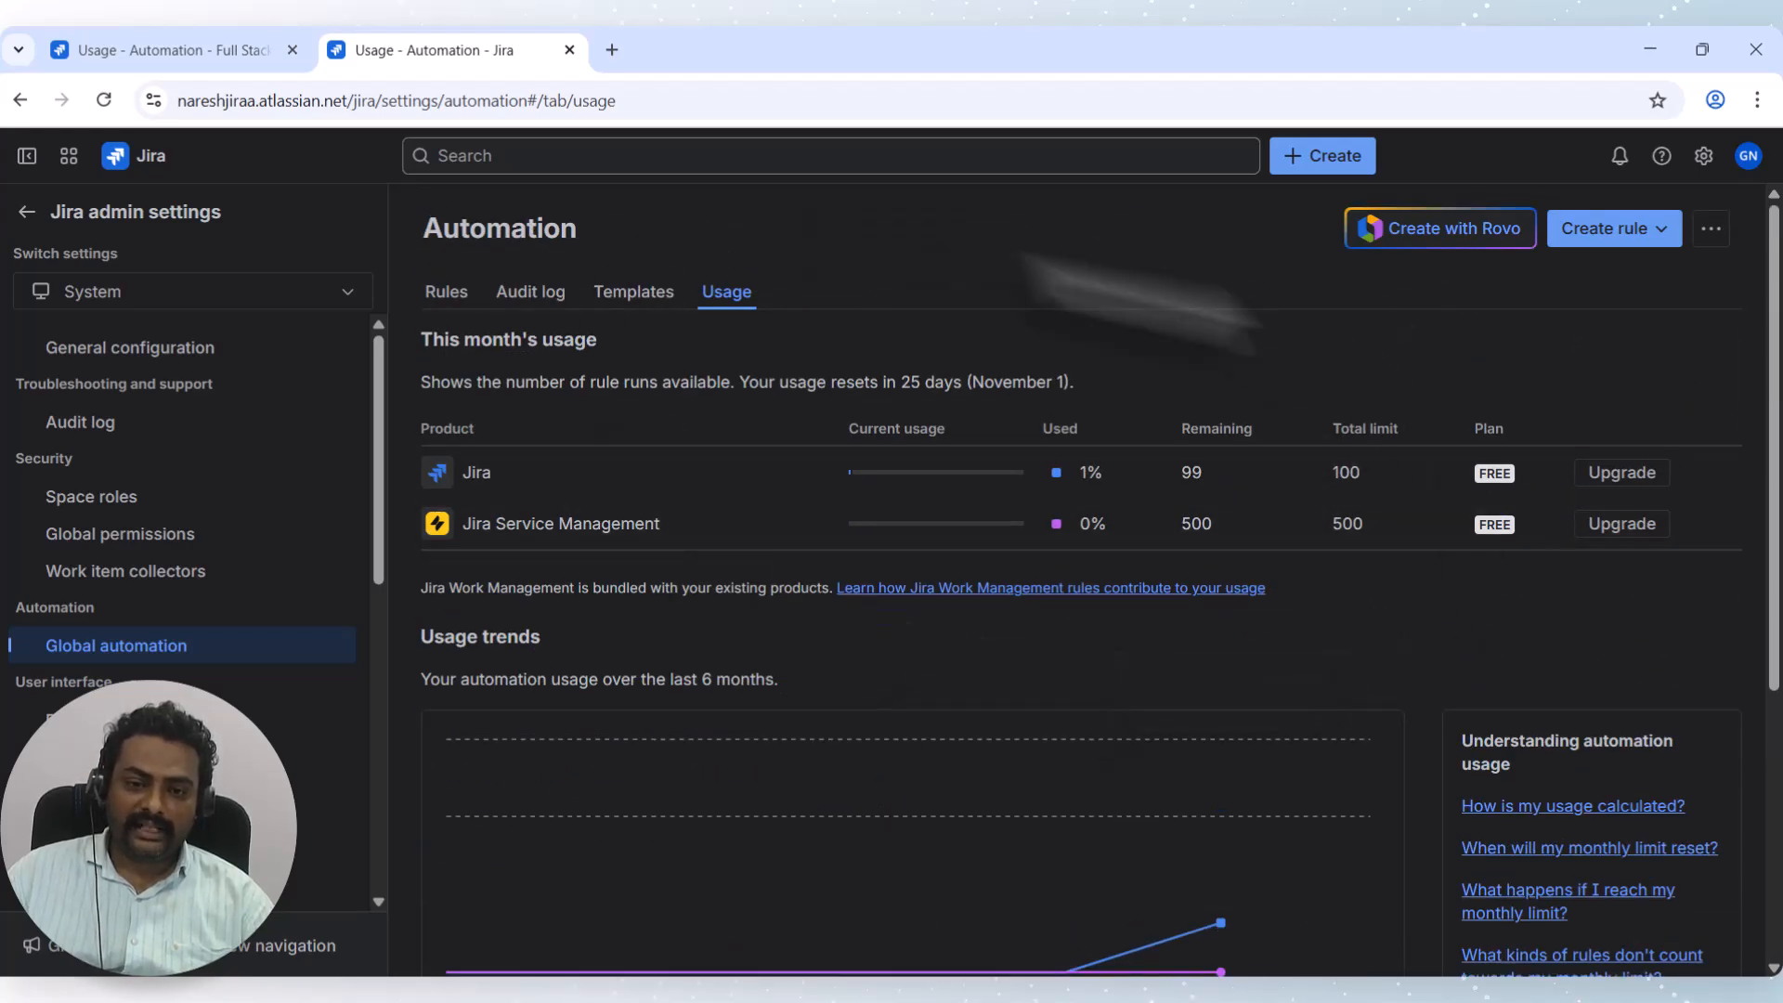
scroll(1068, 798, "down", 4)
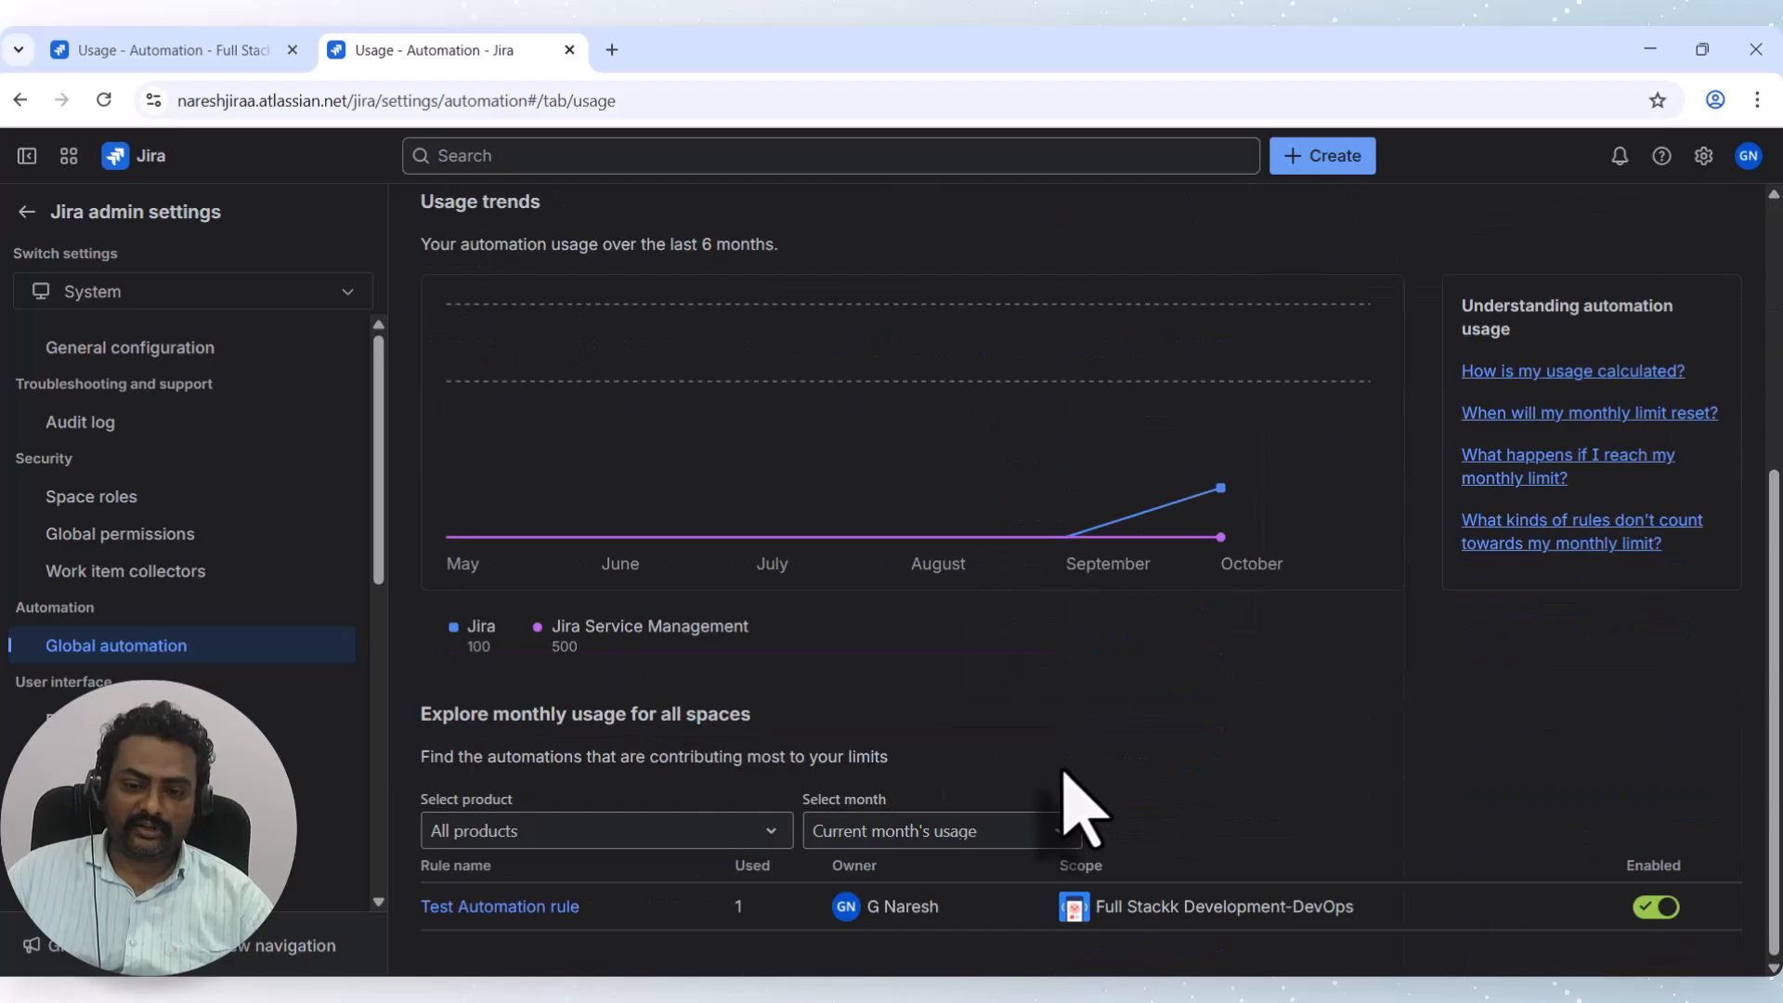
scroll(1015, 608, "up", 4)
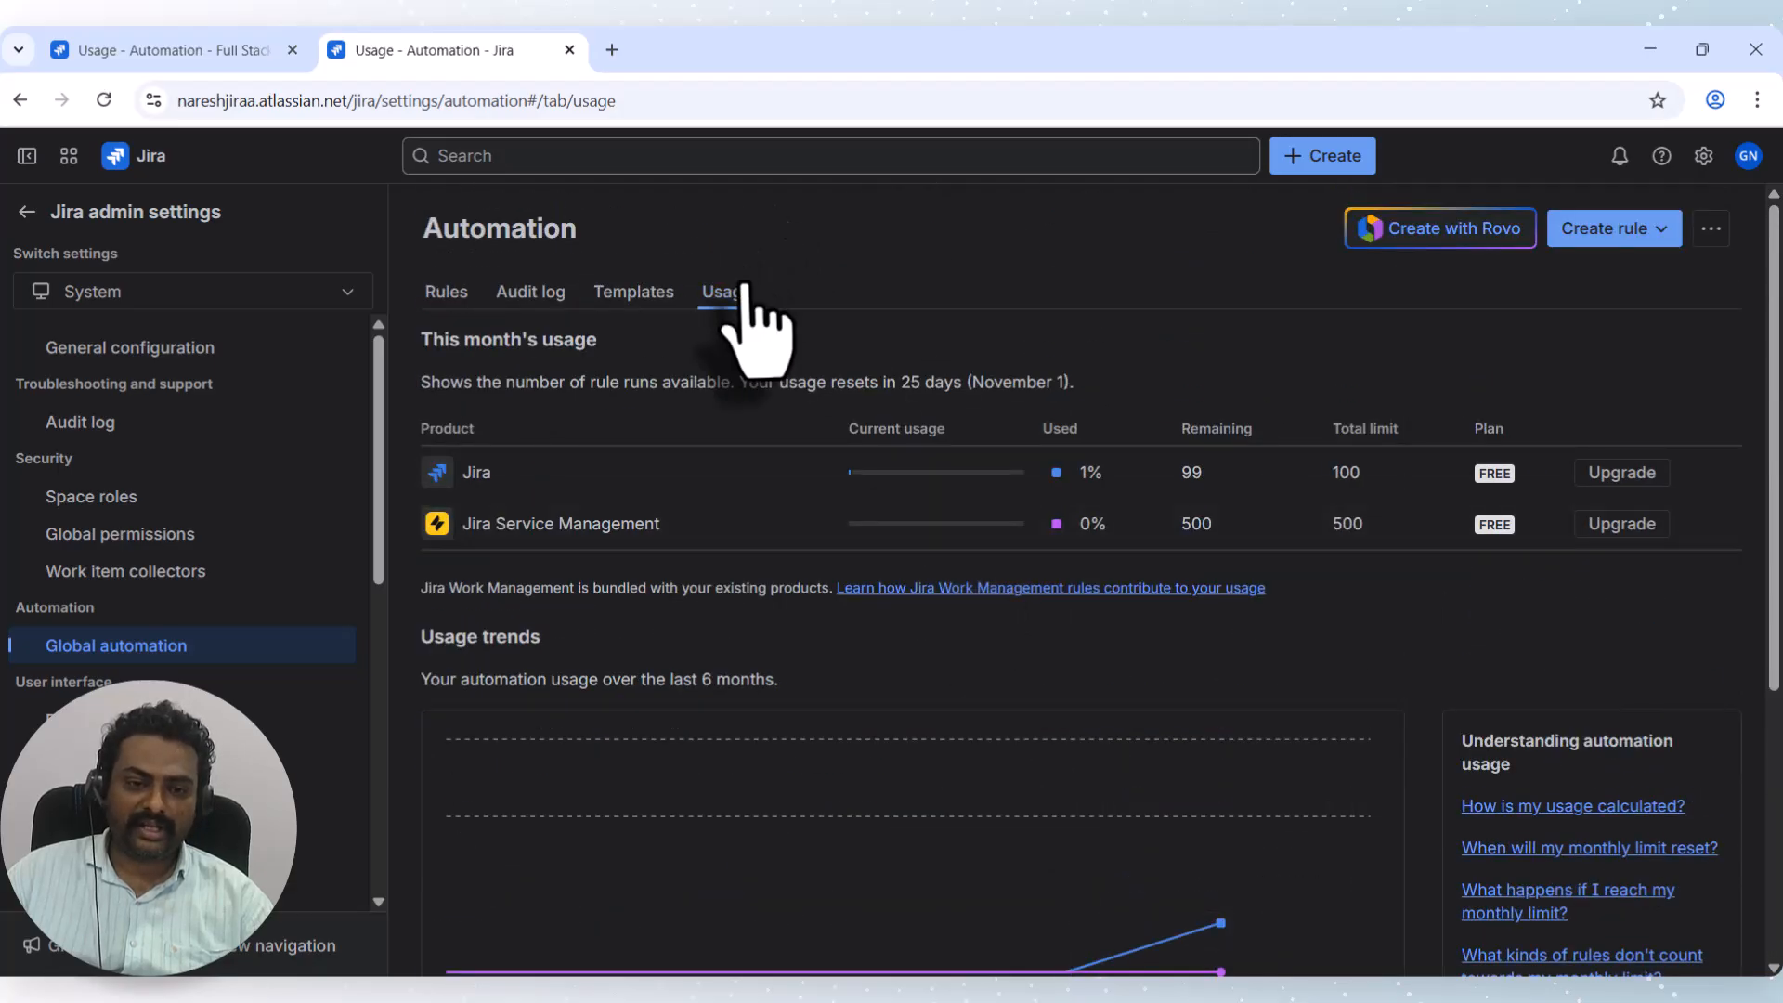
Return to the first tab showing the space's Automation Usage with Test Automation rule's 1 run.
left_click(131, 52)
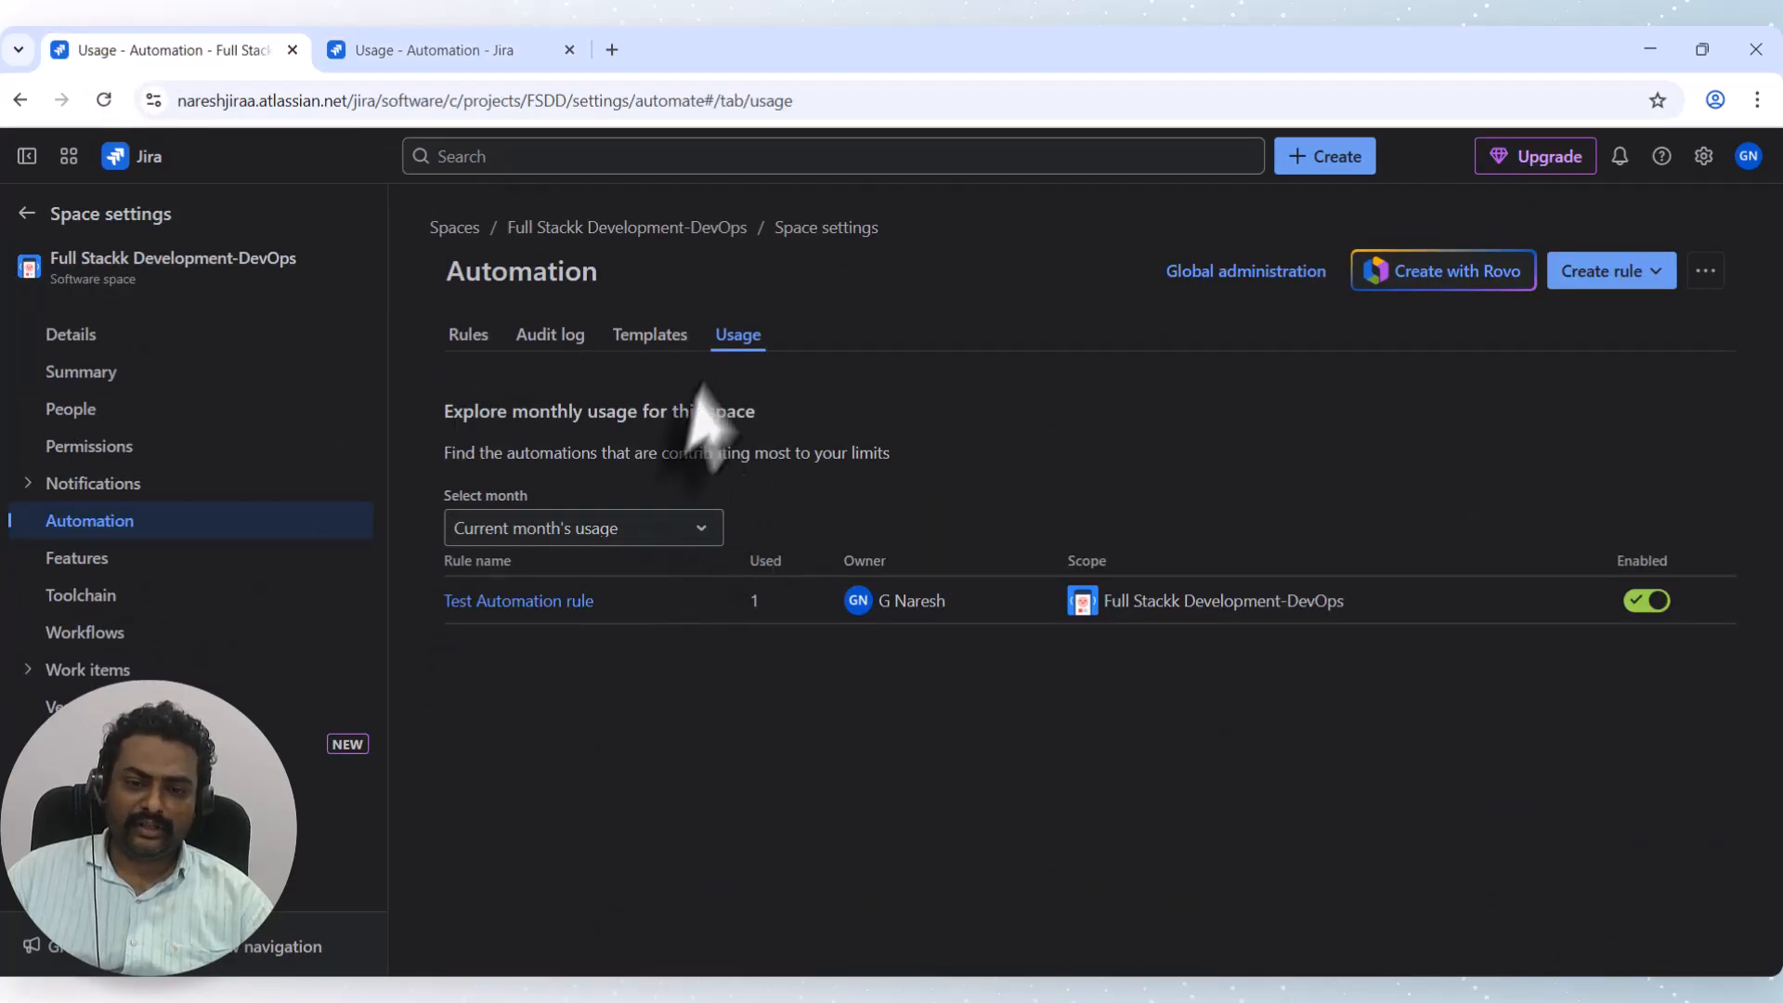